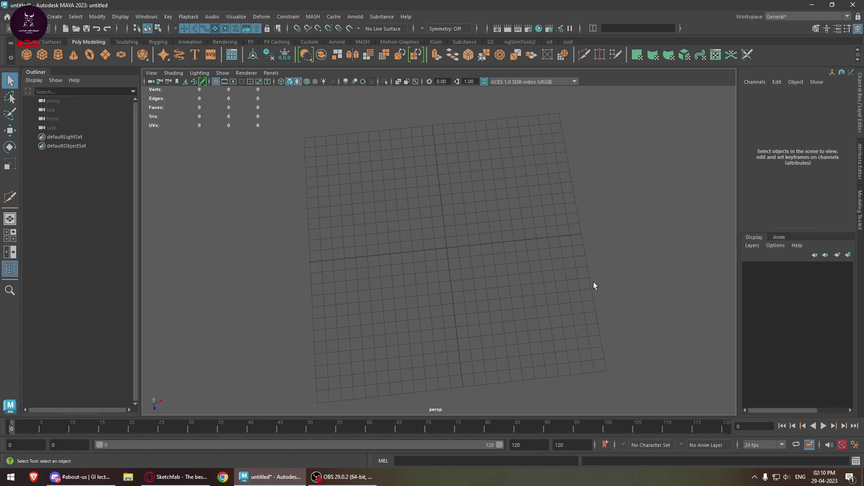
alt+drag(591, 264, 455, 231)
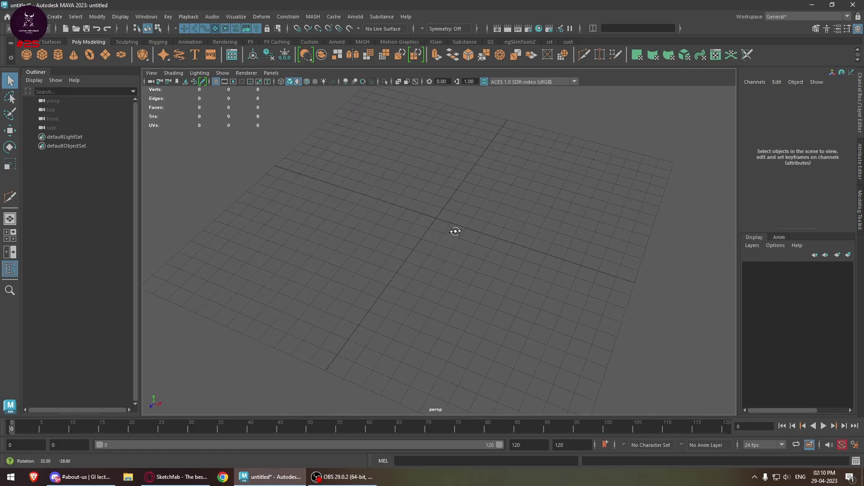
alt+drag(525, 254, 488, 266)
key(w)
alt+right_drag(476, 272, 471, 242)
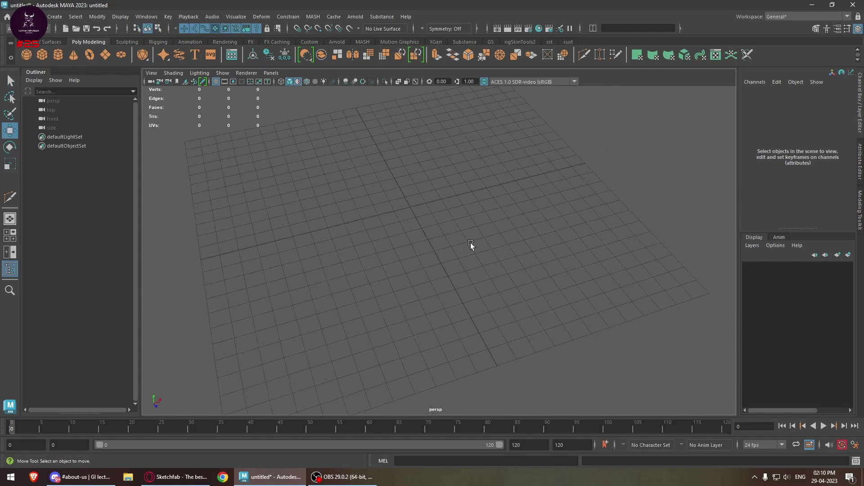
alt+drag(469, 243, 368, 218)
alt+drag(342, 182, 270, 180)
Step: Switch to the Modeling menu set and draw a triangle with Create Polygon, its base on the X axis from about -3.76 to 4.56
click(104, 55)
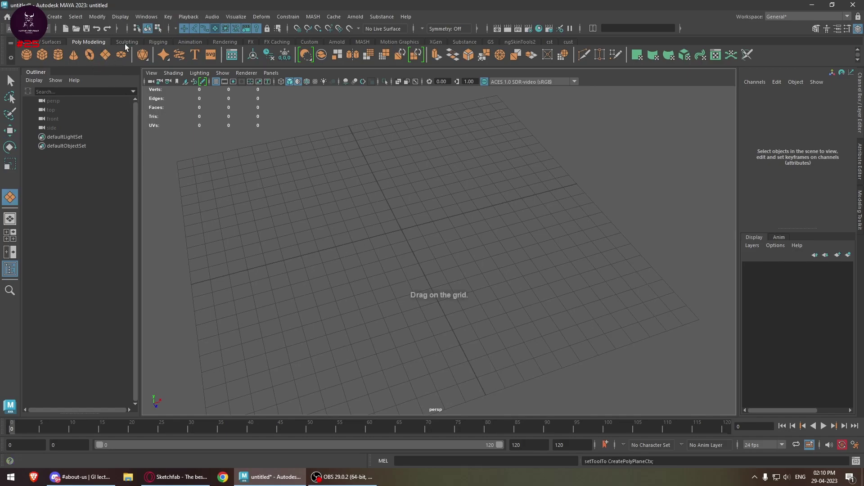
click(27, 28)
click(22, 39)
click(162, 18)
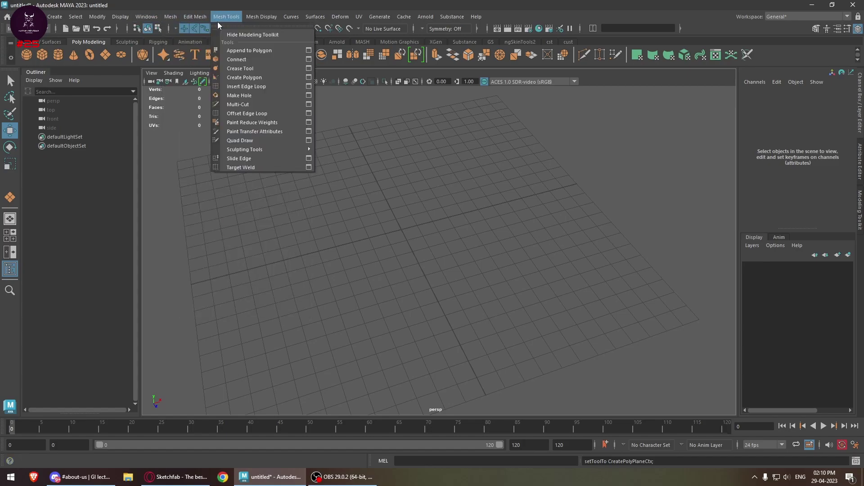
click(247, 78)
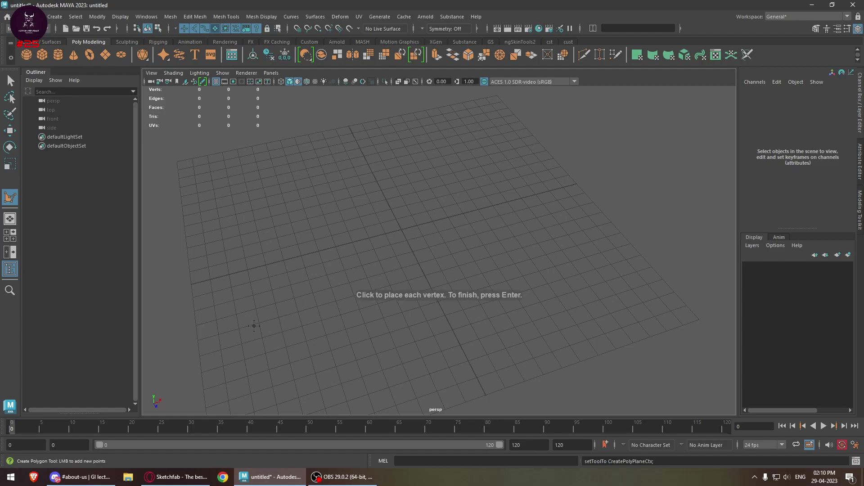
alt+drag(385, 243, 359, 291)
click(365, 284)
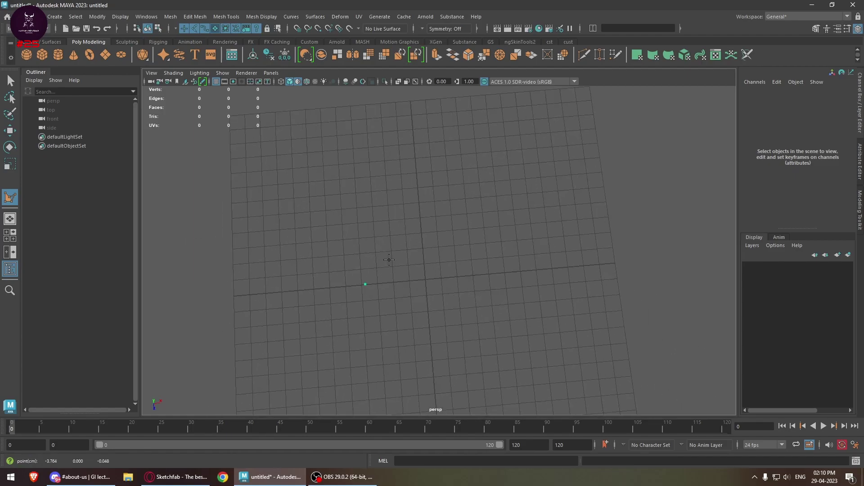
click(498, 274)
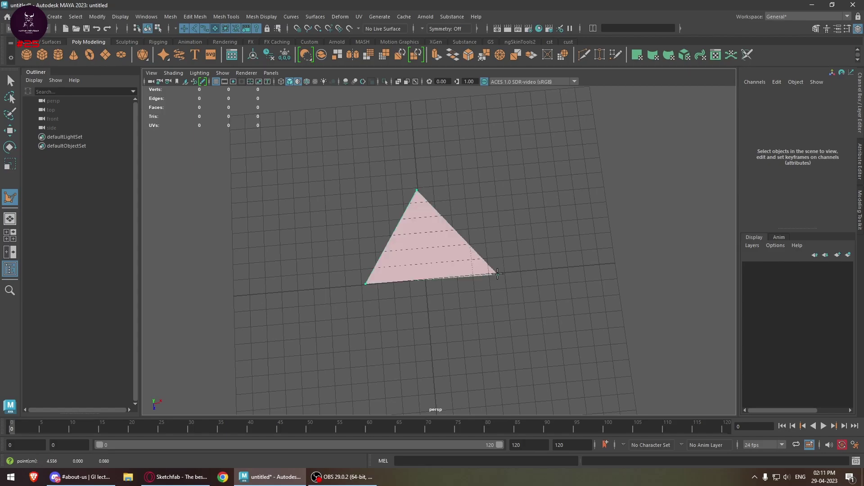
key(Return)
Step: Rotate the triangle to -180 degrees about Z
alt+drag(450, 310, 475, 290)
key(e)
drag(421, 256, 533, 236)
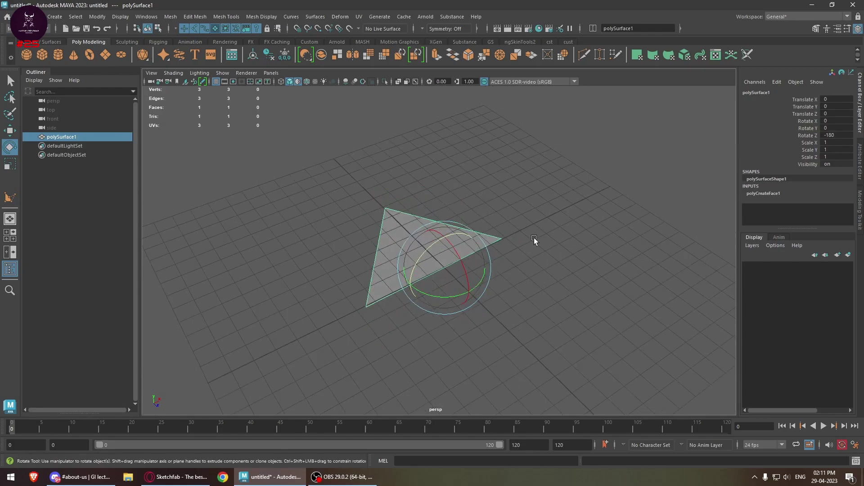
Step: Try to move the triangle across the grid and undo the move
key(w)
alt+drag(499, 270, 387, 192)
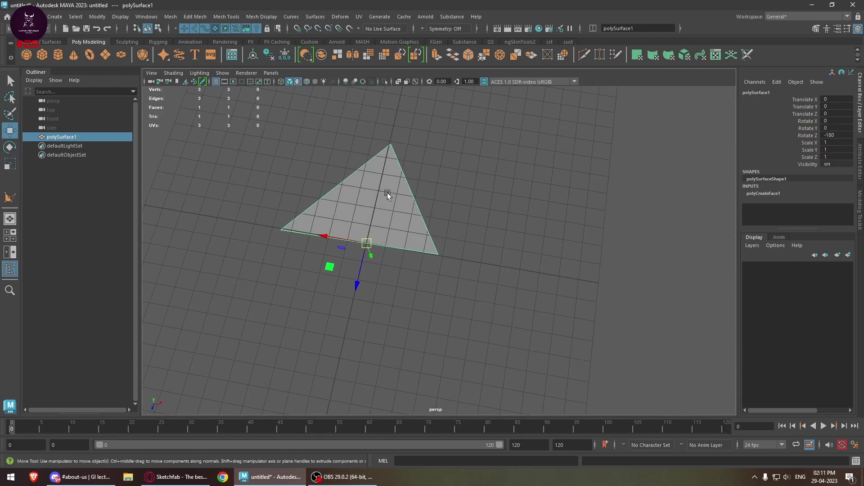
scroll(420, 214, down, 2)
drag(387, 244, 325, 234)
key(ctrl+z)
Step: Draw a polygon plane about 7.48 wide and 6.97 high on the grid beside the triangle
click(104, 54)
drag(477, 175, 563, 279)
scroll(543, 277, down, 2)
alt+middle_drag(544, 275, 527, 255)
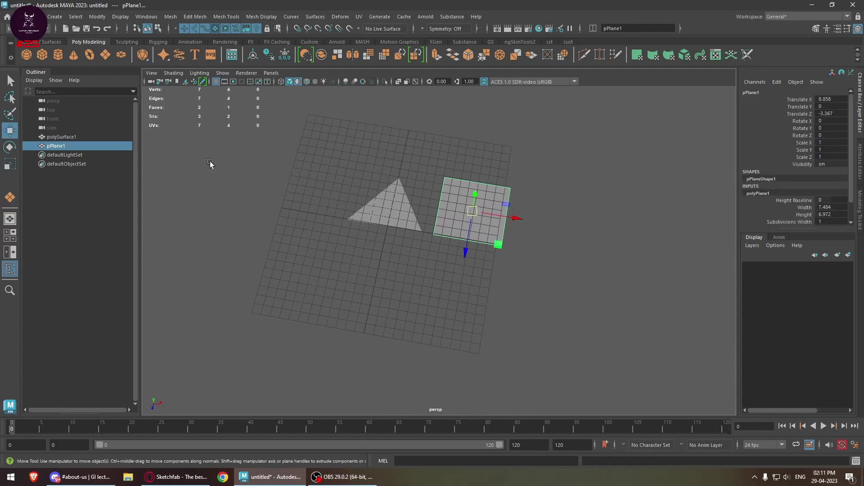
Step: Draw a polygon cylinder on the side of the triangle opposite the plane
click(59, 56)
drag(290, 212, 316, 246)
drag(317, 185, 316, 128)
alt+middle_drag(280, 188, 325, 195)
Step: Delete the cylinder's side faces and its bottom cap, keeping only the top cap
right_drag(327, 195, 328, 216)
click(331, 229)
shift+double_click(320, 240)
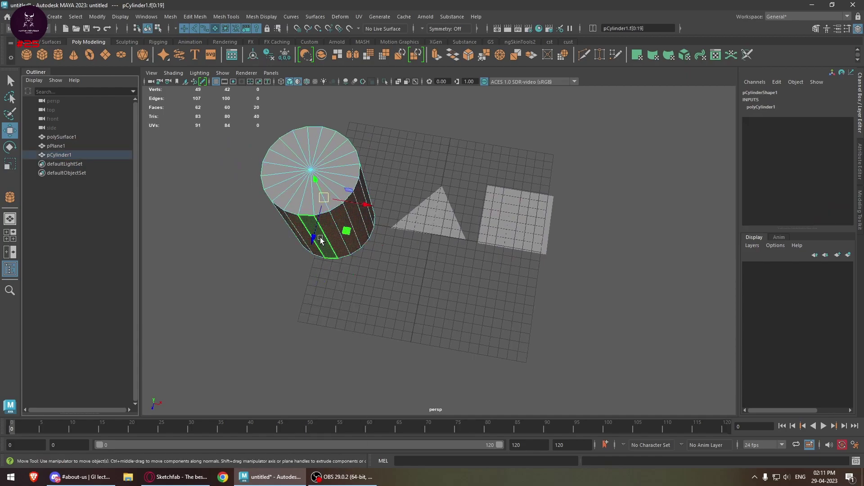
key(Delete)
double_click(355, 237)
key(Delete)
Step: Move all faces of the remaining cap down close to grid level, to about 0.417 in Y
click(323, 174)
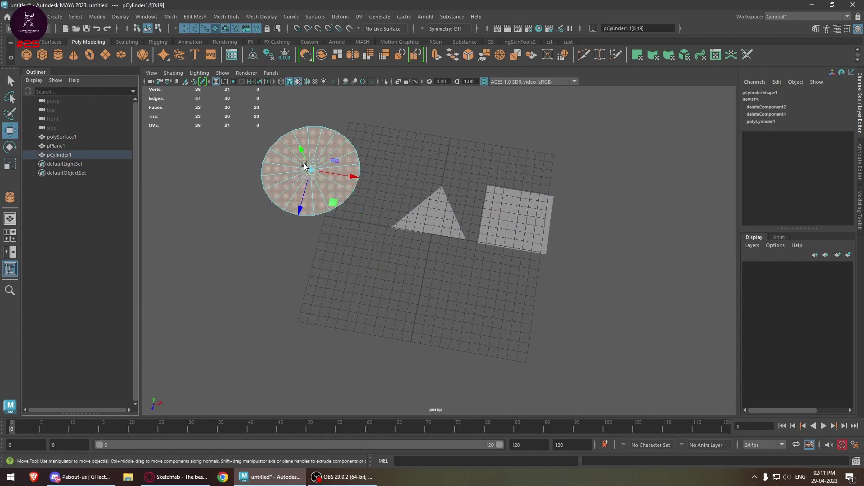
double_click(315, 182)
drag(314, 182, 325, 215)
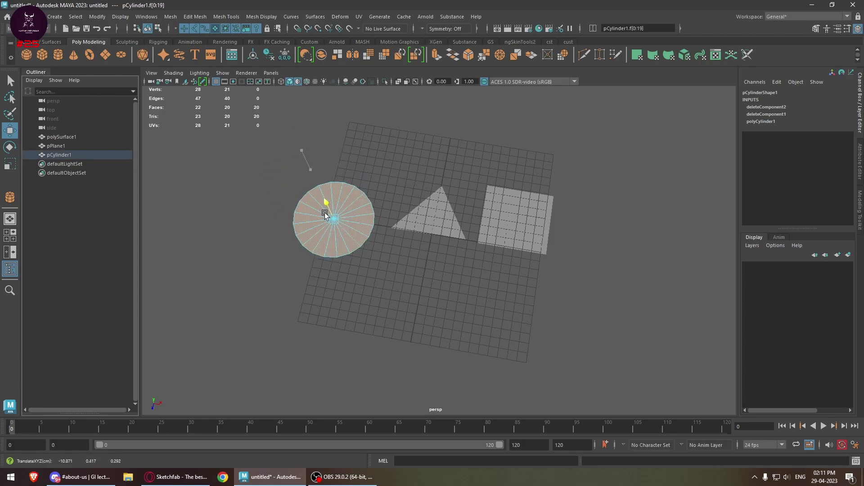
Step: Remove the cap's interior spoke edges to leave one circular face, and return to object mode
right_drag(325, 216, 322, 169)
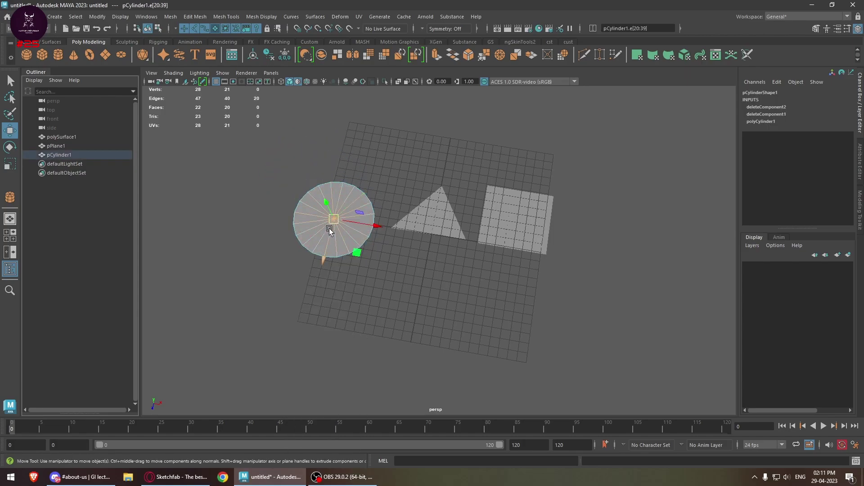
key(Delete)
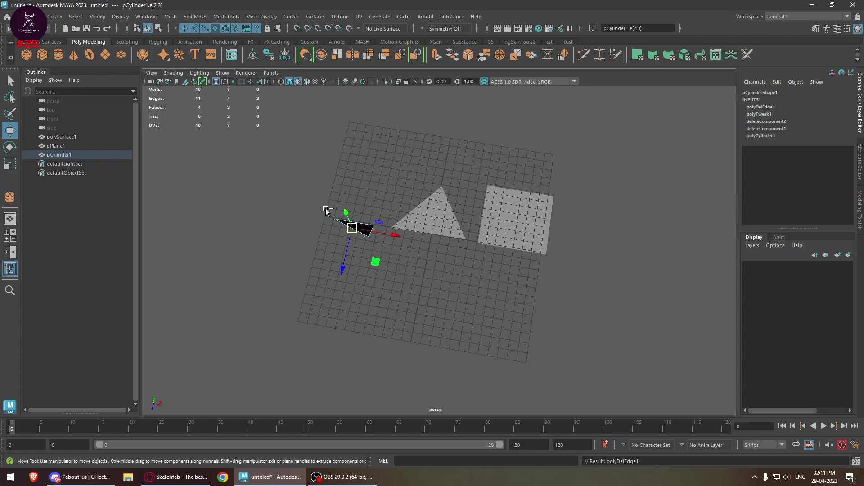
key(ctrl+z)
click(325, 211)
right_drag(328, 207, 343, 177)
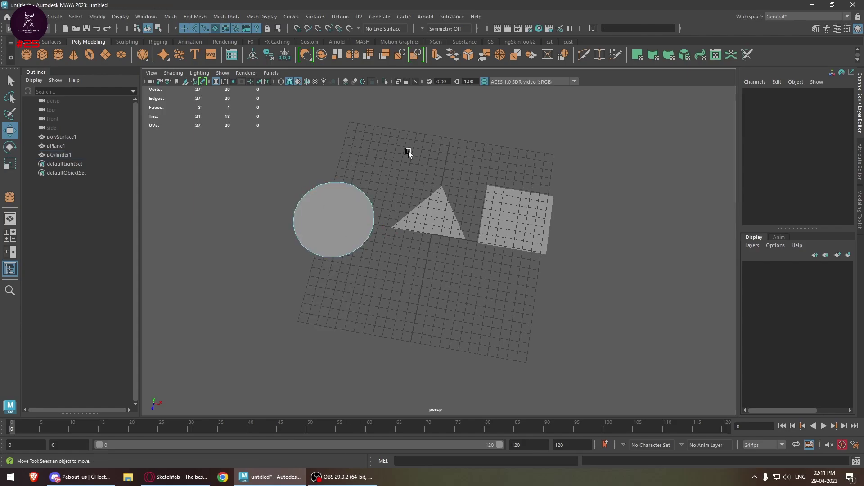
scroll(394, 128, up, 3)
right_drag(336, 223, 381, 147)
Step: Move the triangle along Z to about 2.224
alt+drag(427, 281, 414, 268)
click(414, 268)
alt+drag(499, 272, 429, 262)
alt+middle_drag(458, 229, 410, 198)
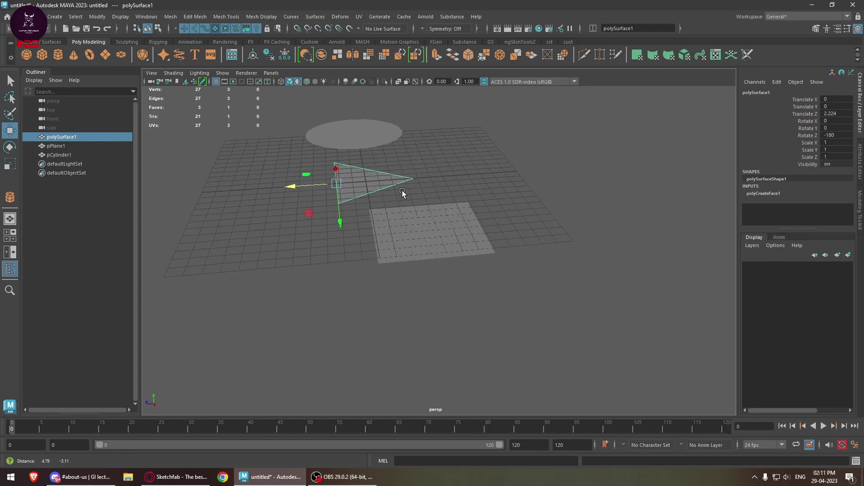
Step: Examine the square plane, the triangle and the circular face one after another
alt+drag(410, 198, 444, 234)
click(450, 237)
alt+middle_drag(506, 257, 404, 219)
alt+drag(404, 219, 433, 231)
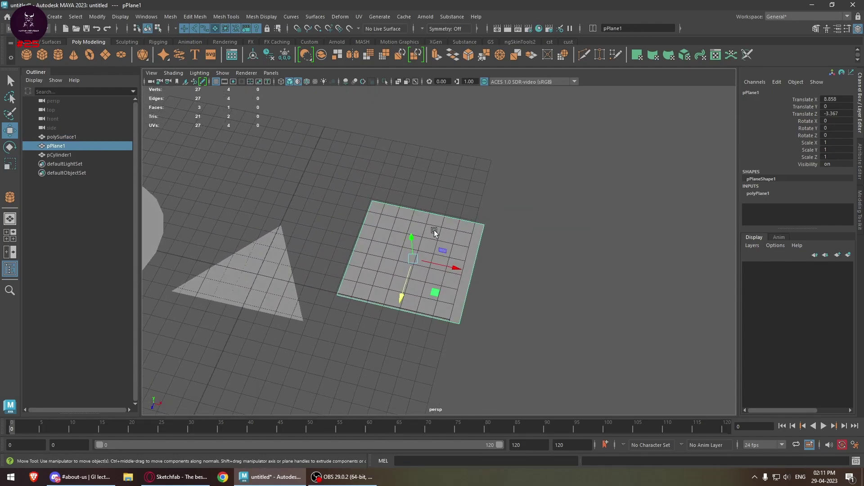
alt+middle_drag(394, 236, 441, 212)
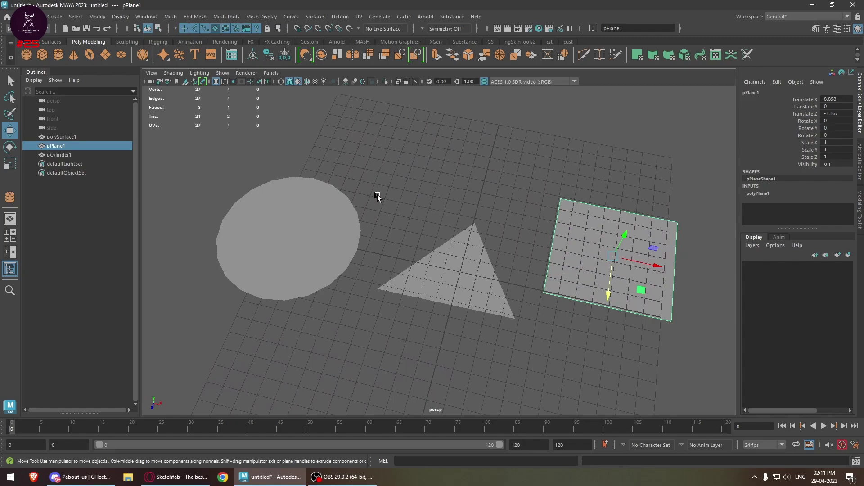
alt+right_drag(377, 194, 358, 237)
alt+middle_drag(359, 238, 447, 239)
alt+right_drag(447, 239, 435, 233)
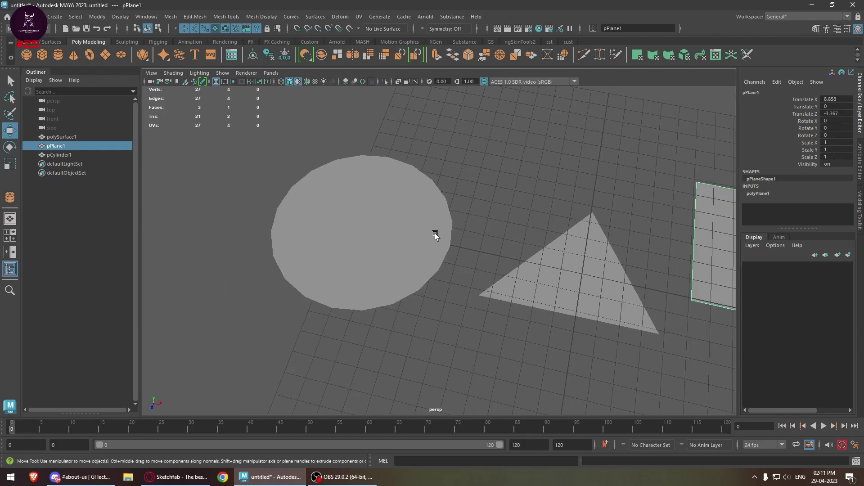
scroll(444, 231, down, 3)
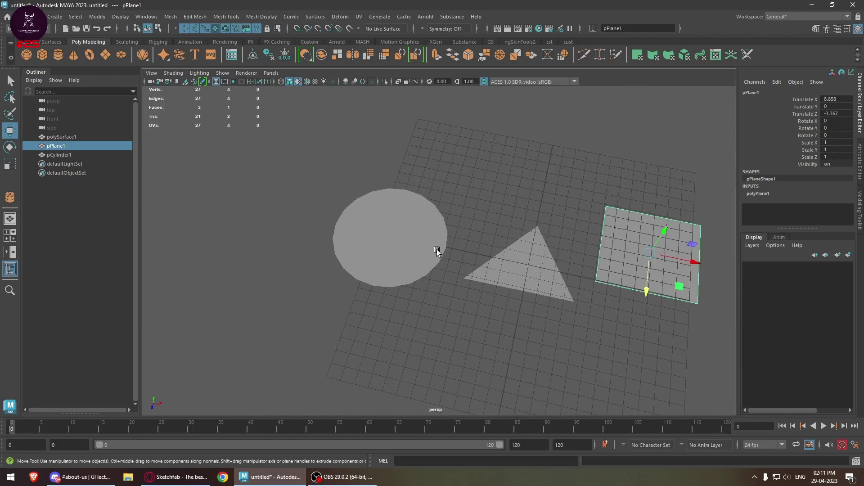
scroll(423, 249, up, 4)
scroll(436, 259, down, 4)
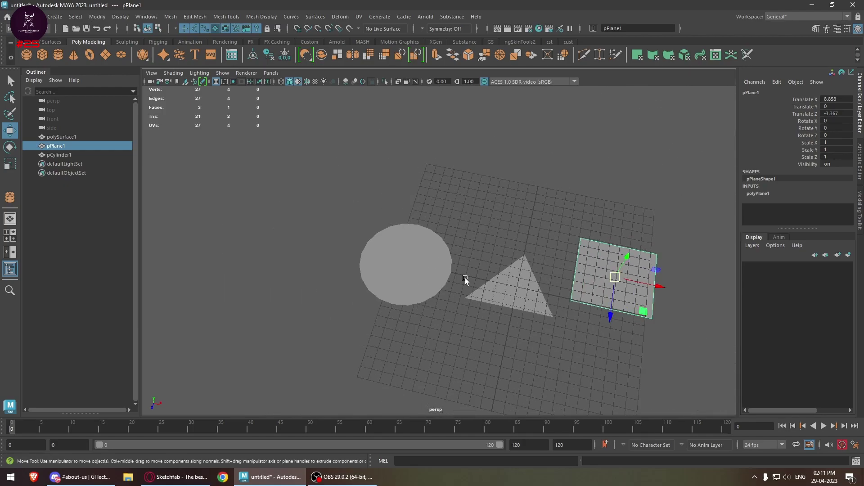
alt+middle_drag(466, 279, 434, 250)
click(366, 256)
scroll(396, 254, up, 3)
alt+middle_drag(529, 263, 491, 245)
click(492, 239)
Step: Cut the square plane diagonally from corner to corner with Multi-Cut
alt+middle_drag(568, 244, 451, 230)
click(548, 54)
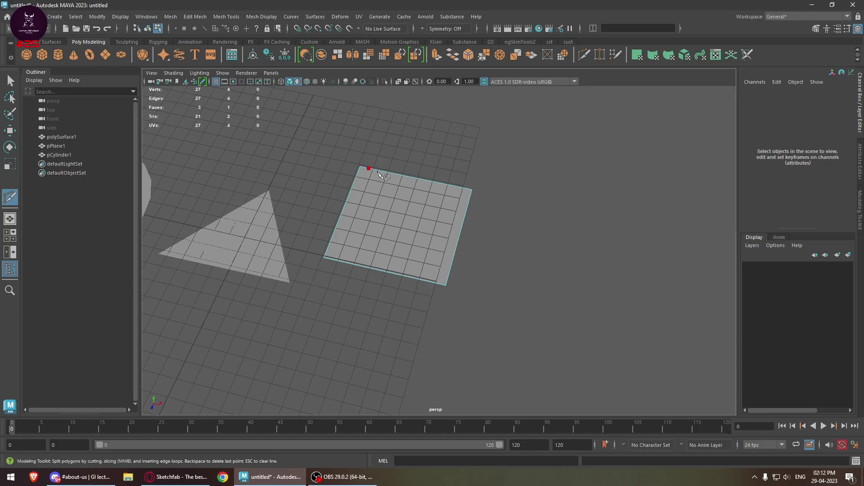
click(446, 285)
key(w)
Step: Merge the vertices at the corner of the plane where the diagonal cut starts, and return to object mode
right_drag(386, 169, 337, 158)
drag(391, 143, 339, 178)
shift+right_drag(400, 187, 400, 74)
right_drag(382, 172, 411, 150)
scroll(442, 244, up, 3)
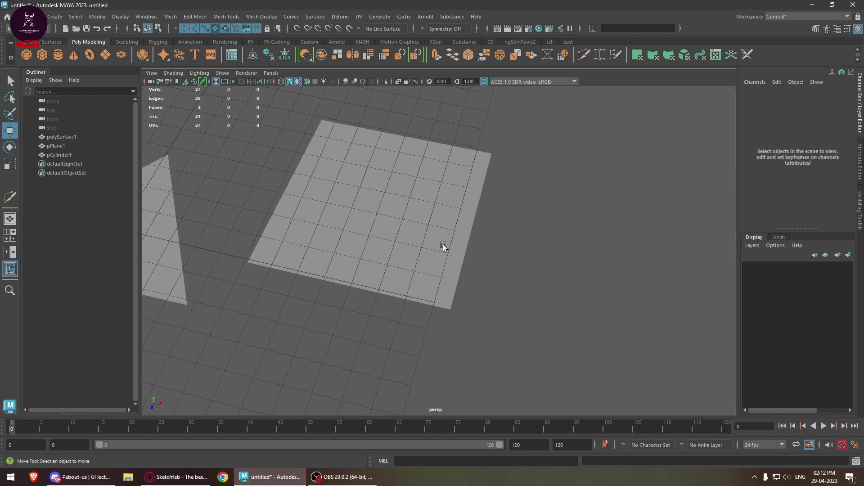
click(420, 217)
scroll(362, 276, down, 3)
alt+drag(362, 275, 382, 226)
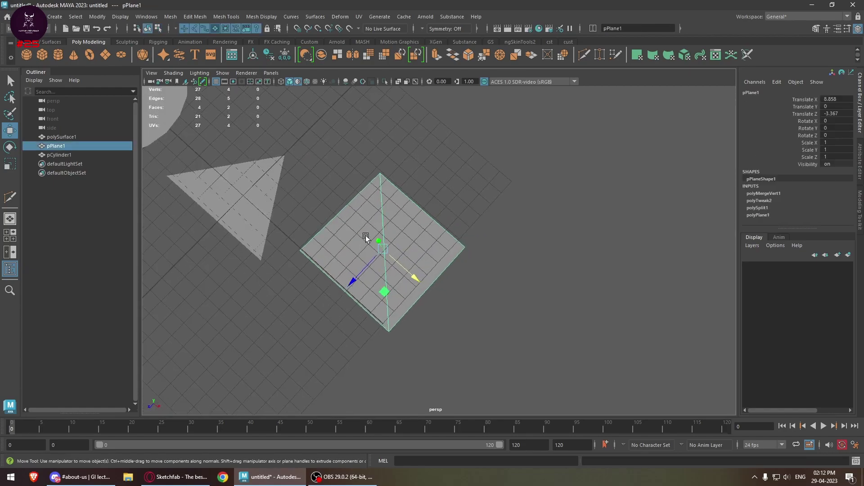
Step: Poke the circular face to split it into triangles radiating from its centre
alt+middle_drag(401, 230, 449, 210)
drag(415, 245, 399, 255)
alt+middle_drag(323, 197, 330, 205)
alt+drag(330, 206, 341, 165)
click(372, 154)
right_drag(342, 160, 455, 107)
click(349, 188)
shift+right_click(350, 189)
key(q)
click(455, 107)
Step: Examine the circle's triangular faces by selecting several of them one at a time in face mode
alt+middle_drag(370, 203, 411, 255)
click(411, 255)
alt+right_drag(412, 255, 463, 245)
alt+drag(463, 245, 399, 257)
key(w)
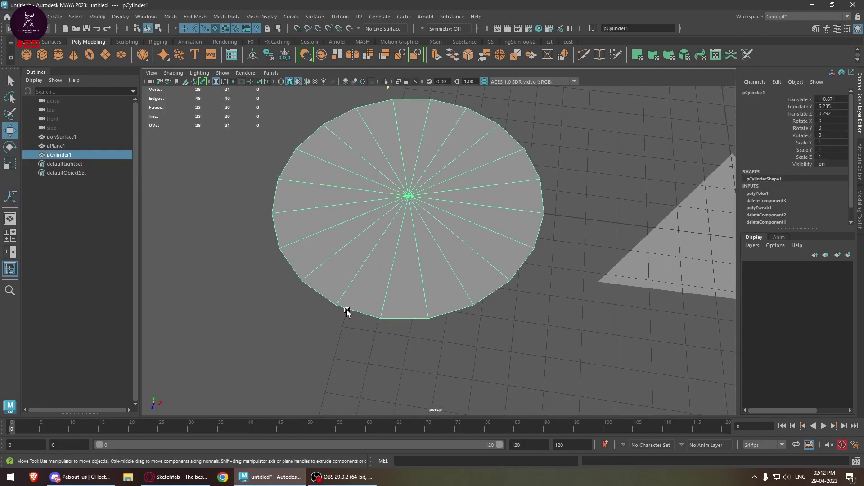
right_drag(398, 223, 399, 239)
click(470, 277)
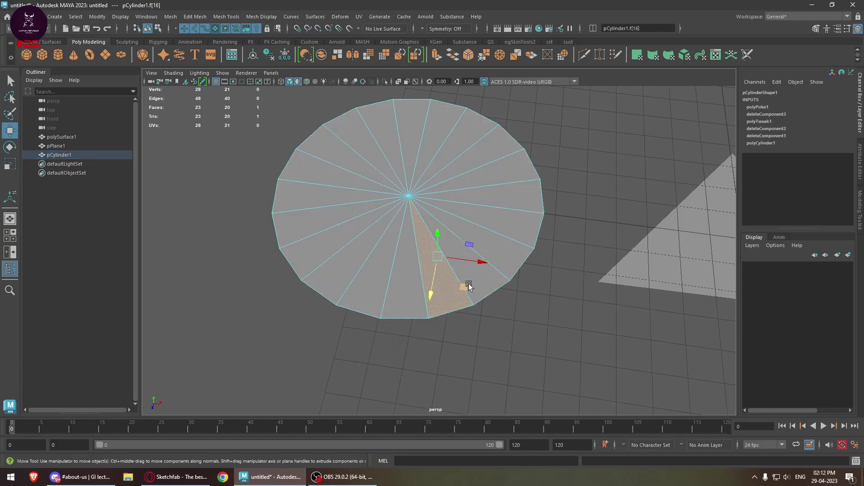
click(504, 239)
click(518, 198)
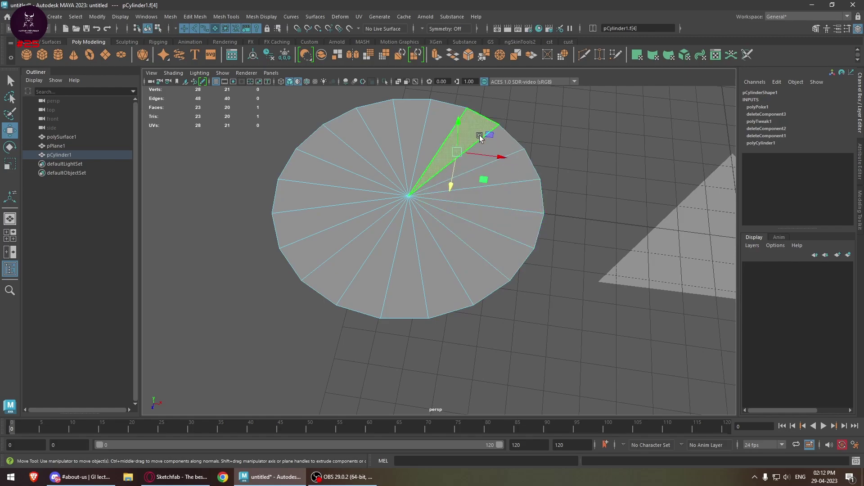
alt+drag(479, 149, 468, 180)
click(466, 157)
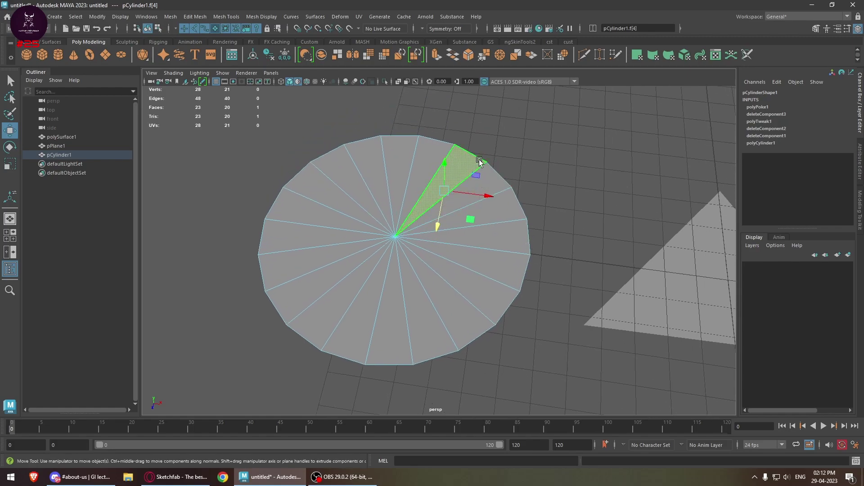
Step: Insert a vertex on the outer edge of one circle wedge with Multi-Cut and move it outward
click(584, 56)
click(472, 154)
key(w)
right_drag(479, 142, 452, 143)
click(472, 153)
drag(469, 172, 472, 157)
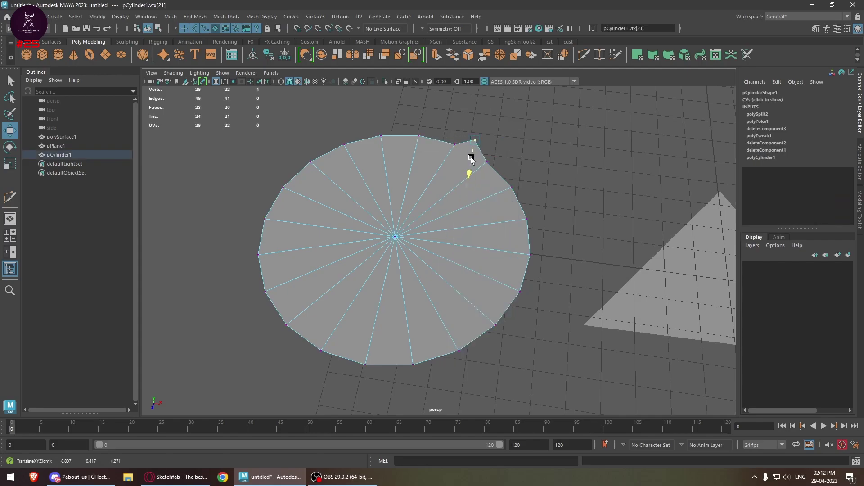
Step: Add a second vertex on the same wedge's outer edge with Multi-Cut and move it outward
scroll(471, 157, up, 4)
alt+middle_drag(470, 156, 426, 244)
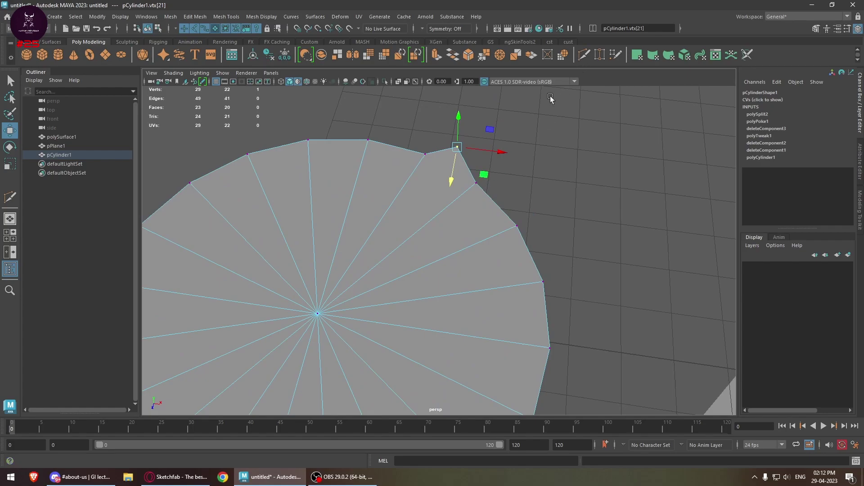
click(584, 56)
key(w)
mouse_move(477, 158)
mouse_down()
mouse_move(451, 173)
mouse_move(482, 153)
mouse_up()
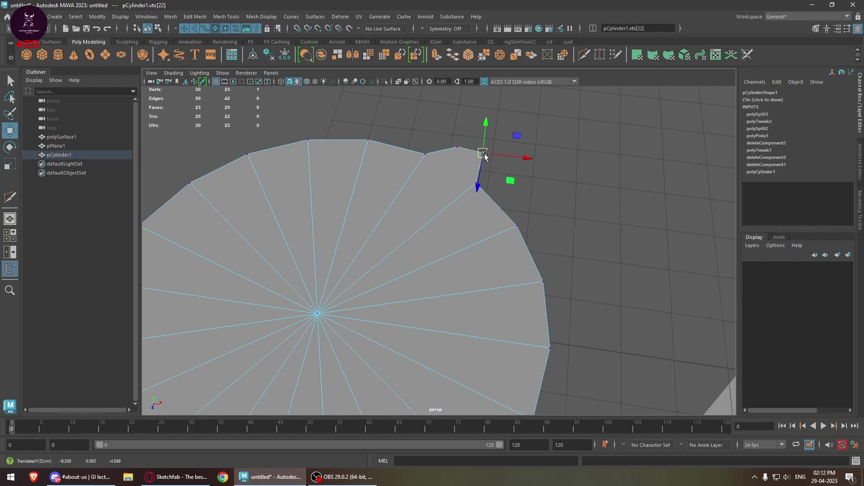
Step: Select all five edges around the reshaped wedge to examine its number of sides
alt+middle_drag(457, 179, 440, 170)
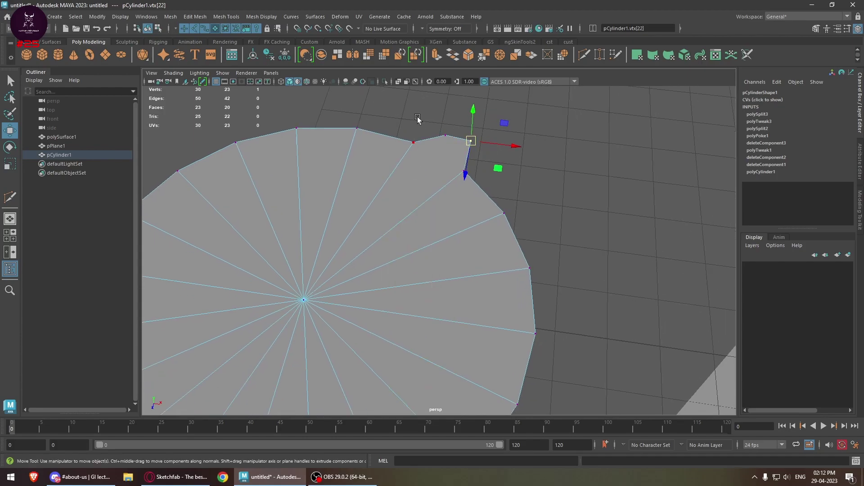
right_drag(417, 116, 417, 108)
click(407, 154)
shift+click(435, 194)
shift+click(467, 155)
shift+click(447, 136)
shift+click(430, 137)
scroll(451, 200, down, 5)
alt+middle_drag(459, 234, 477, 197)
Step: Undo the edge selection, both inserted vertices and their moves on the circle's wedge
key(ctrl+z)
key(ctrl+z)
key(ctrl+z)
key(ctrl+z)
key(ctrl+z)
key(ctrl+z)
key(ctrl+z)
key(ctrl+z)
key(ctrl+z)
key(ctrl+z)
key(ctrl+z)
key(ctrl+z)
key(ctrl+z)
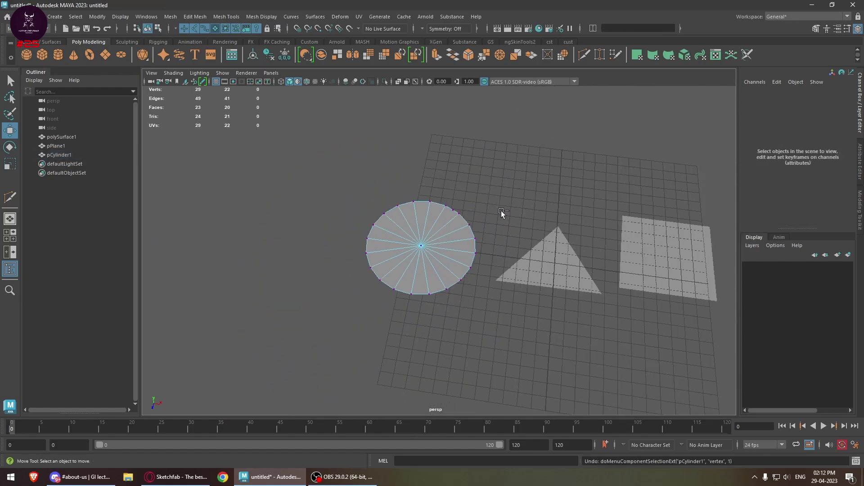
key(ctrl+z)
alt+middle_drag(507, 306, 470, 278)
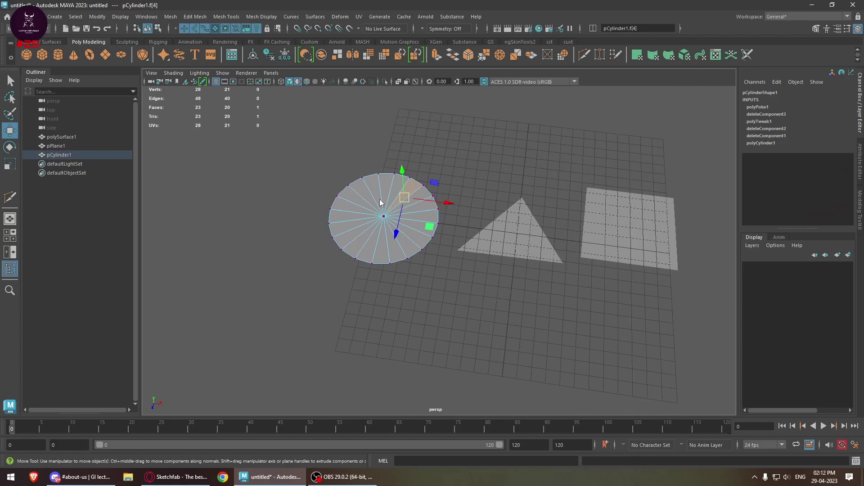
Step: Delete the diagonal edge across the square so it becomes a single four-sided face
right_drag(380, 203, 432, 178)
alt+middle_drag(525, 255, 466, 234)
click(466, 232)
shift+click(583, 204)
alt+middle_drag(540, 265, 529, 263)
right_drag(538, 210, 537, 188)
click(534, 197)
key(Delete)
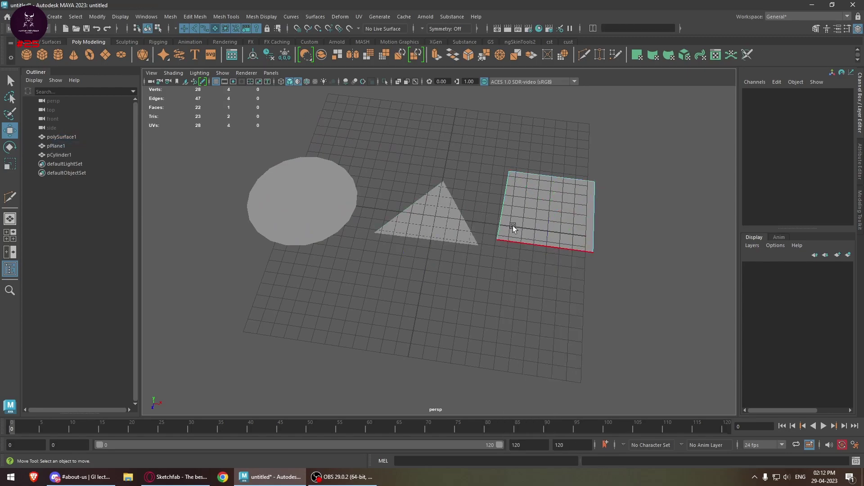
Step: Move the square slightly closer to the triangle along X, to about 8.18
scroll(476, 193, up, 2)
alt+middle_drag(449, 165, 468, 197)
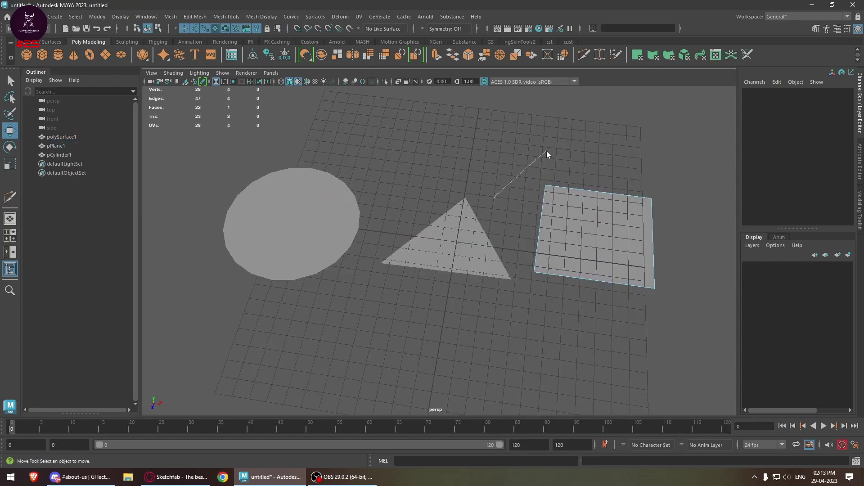
click(558, 198)
drag(637, 239, 627, 238)
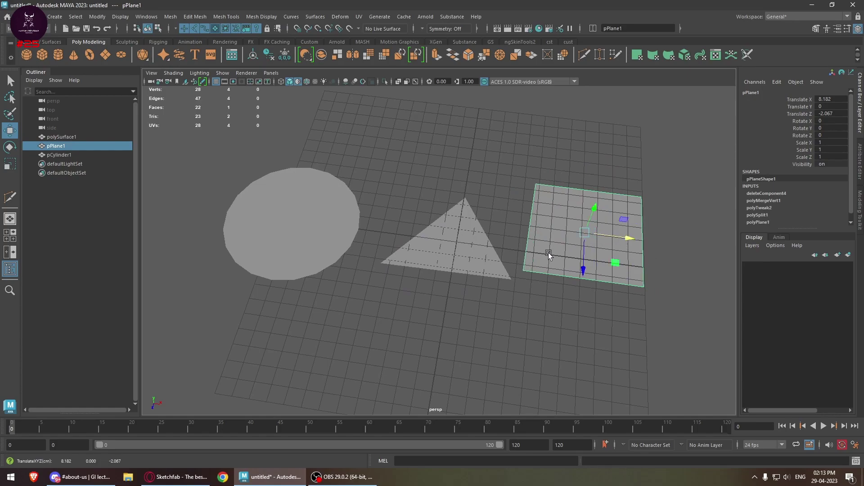
Step: Triangulate the square plane
click(471, 247)
mouse_move(470, 247)
alt+mouse_down()
mouse_move(501, 200)
mouse_move(516, 292)
mouse_move(474, 308)
mouse_move(462, 300)
mouse_move(460, 309)
alt+mouse_up()
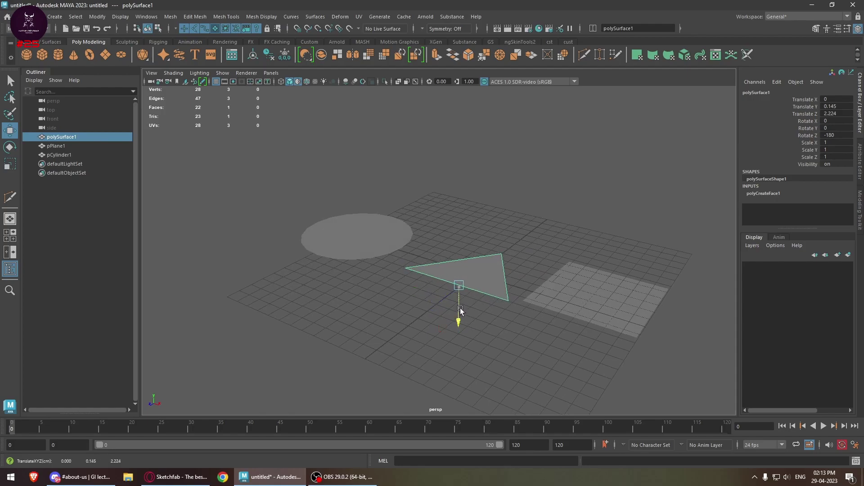
click(577, 289)
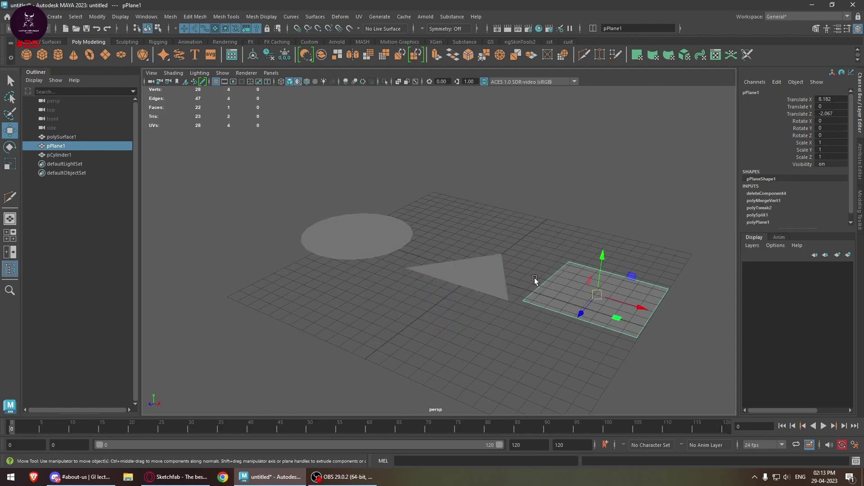
alt+drag(547, 285, 408, 212)
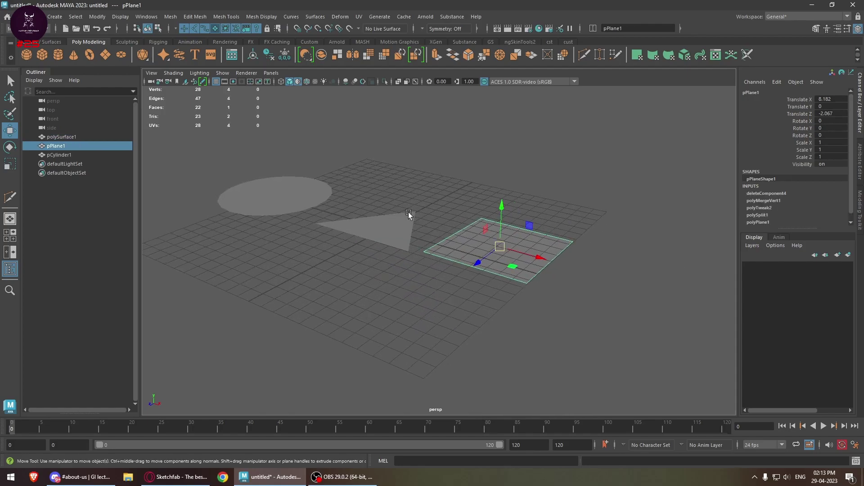
click(185, 17)
click(261, 5)
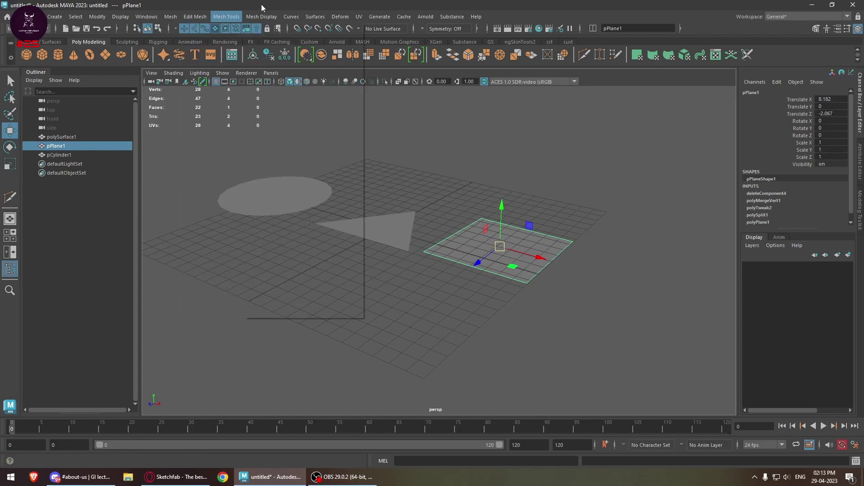
click(229, 17)
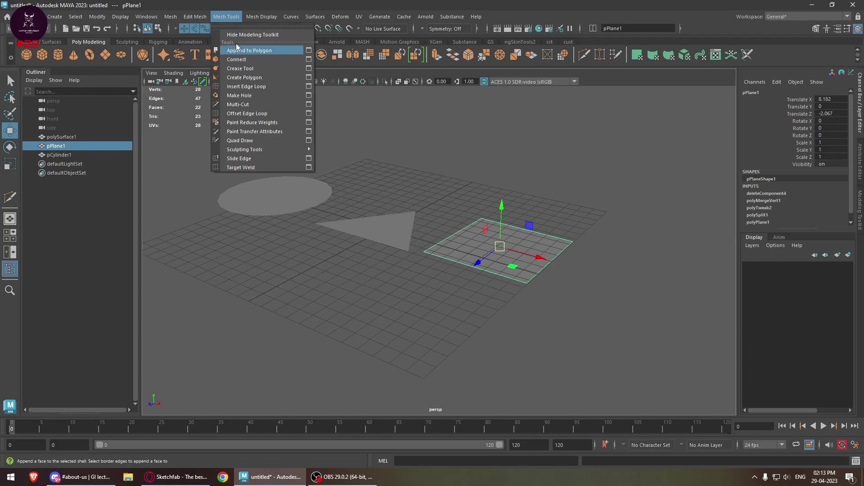
mouse_move(199, 19)
mouse_move(170, 17)
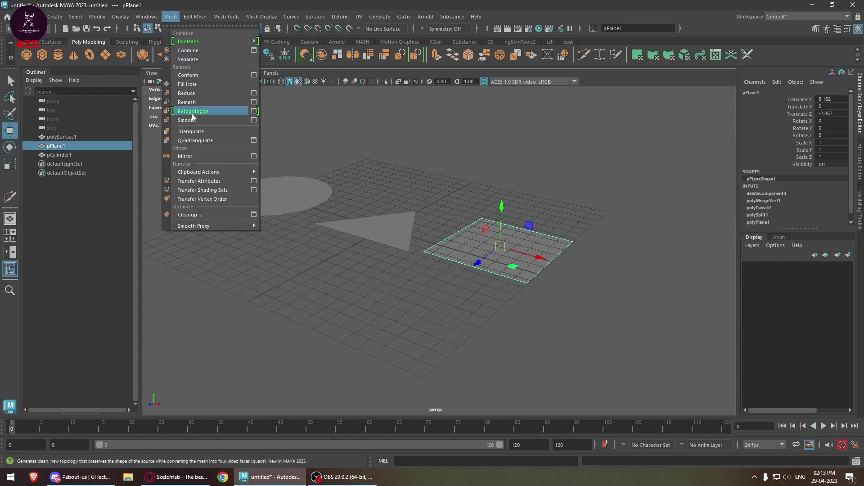
click(204, 132)
alt+drag(456, 235, 476, 293)
Step: Delete all the spoke edges inside the circle, leaving a single face
click(467, 261)
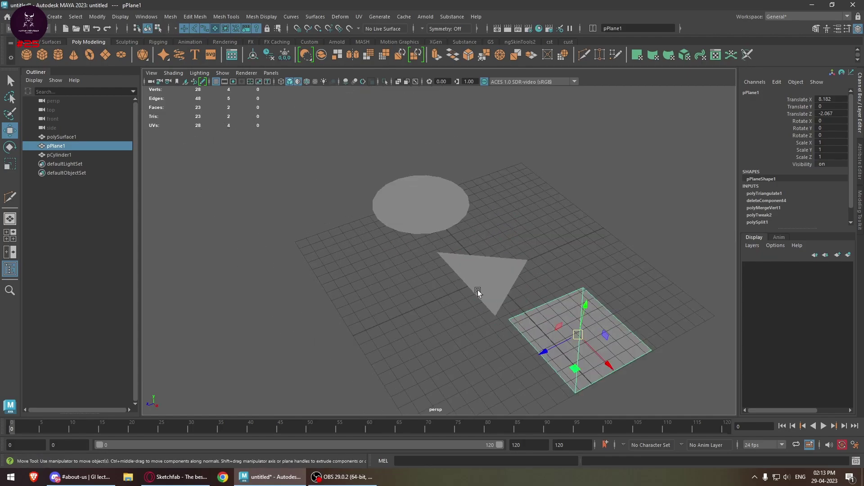
click(418, 199)
scroll(409, 203, up, 3)
alt+drag(406, 214, 433, 247)
right_drag(433, 248, 449, 206)
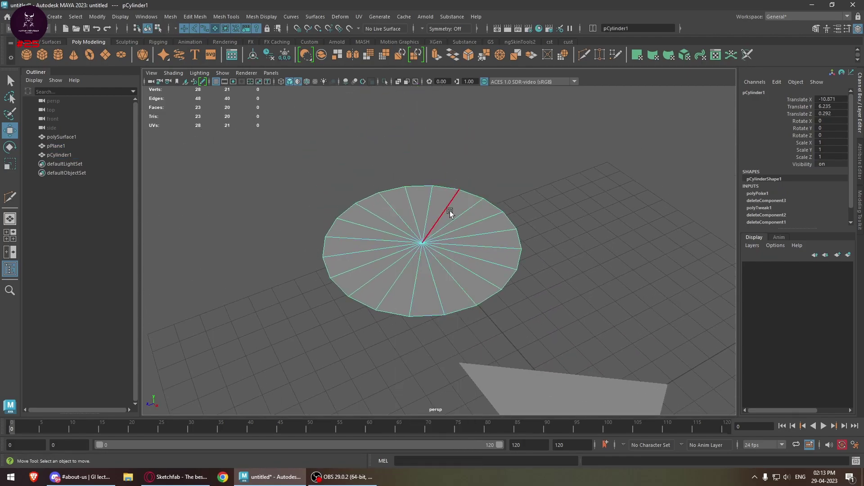
double_click(401, 252)
key(Delete)
Step: Clean up the circle object by centering its pivot, deleting its history and freezing its transformations
alt+drag(431, 301, 372, 261)
right_drag(364, 181, 401, 154)
alt+drag(401, 155, 532, 293)
click(253, 55)
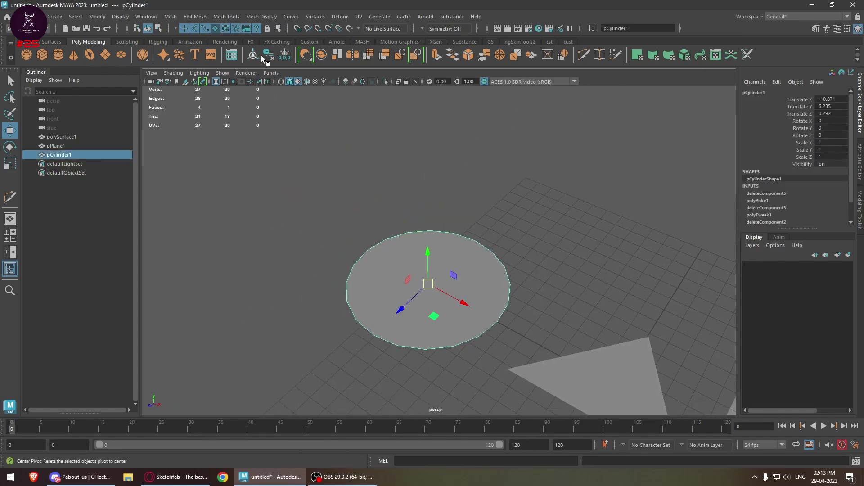
click(269, 54)
click(284, 54)
Step: Triangulate the circle's single face
alt+drag(423, 270, 446, 313)
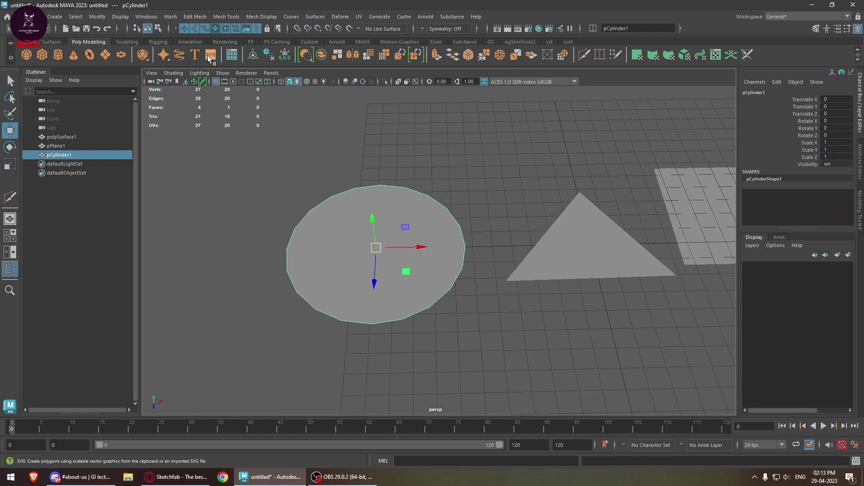
click(169, 18)
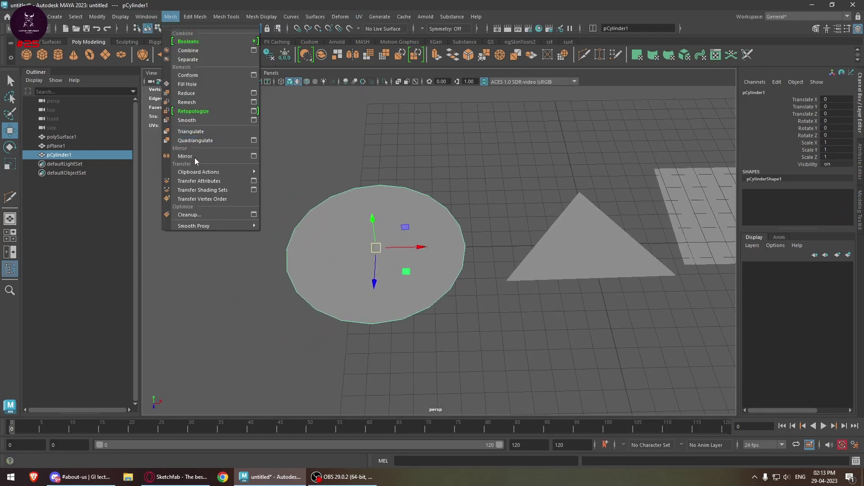
click(193, 138)
alt+drag(463, 250, 419, 307)
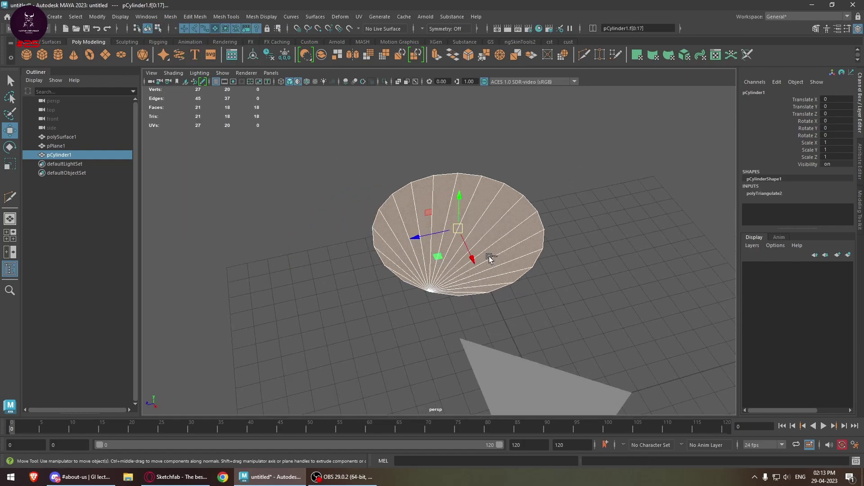
Step: Undo the circle's triangulation
key(ctrl+z)
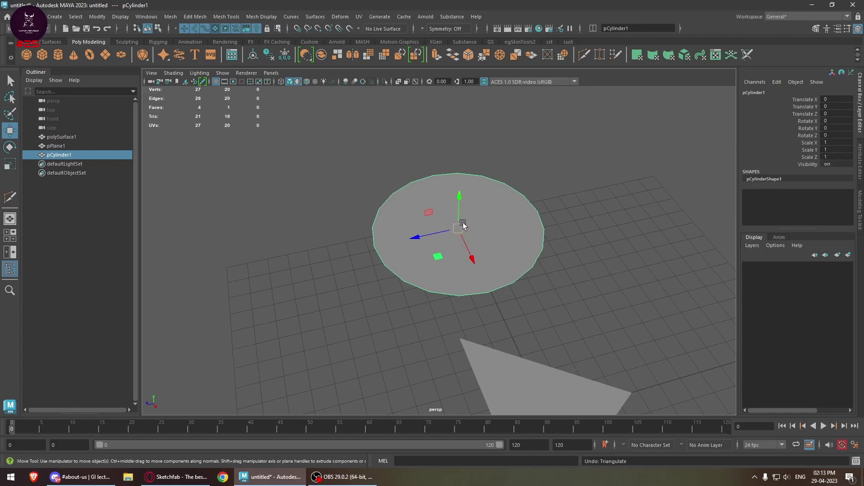
scroll(462, 225, down, 5)
scroll(499, 284, up, 1)
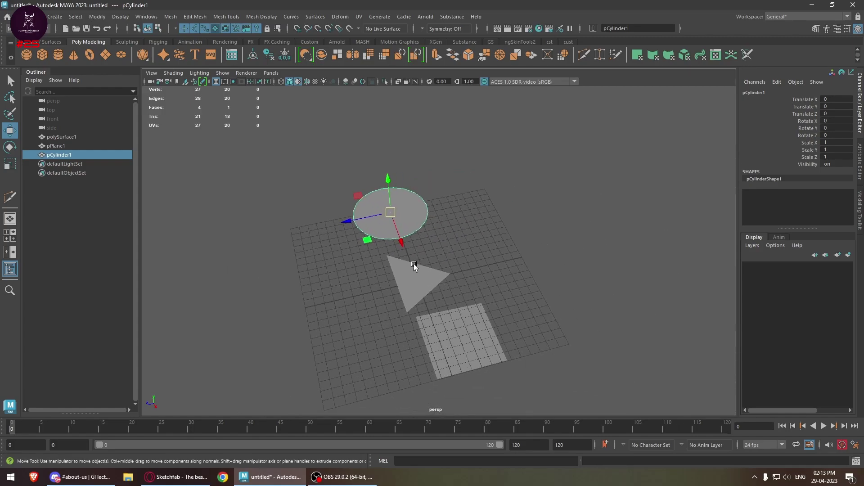
mouse_move(414, 264)
alt+mouse_down()
mouse_move(334, 281)
mouse_move(414, 278)
alt+mouse_up()
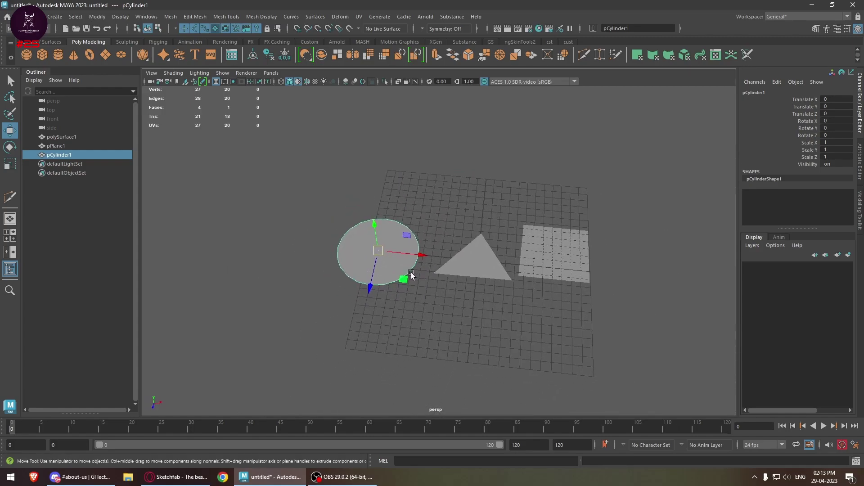
scroll(411, 276, up, 3)
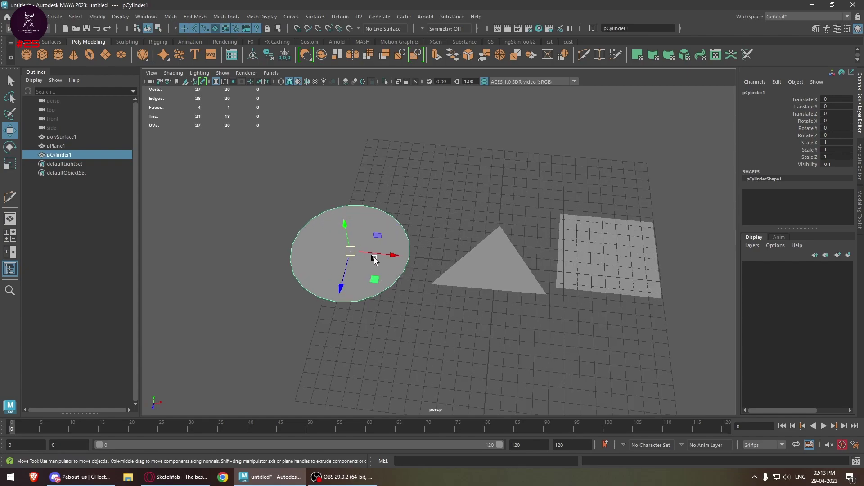
scroll(380, 254, up, 3)
scroll(382, 250, up, 4)
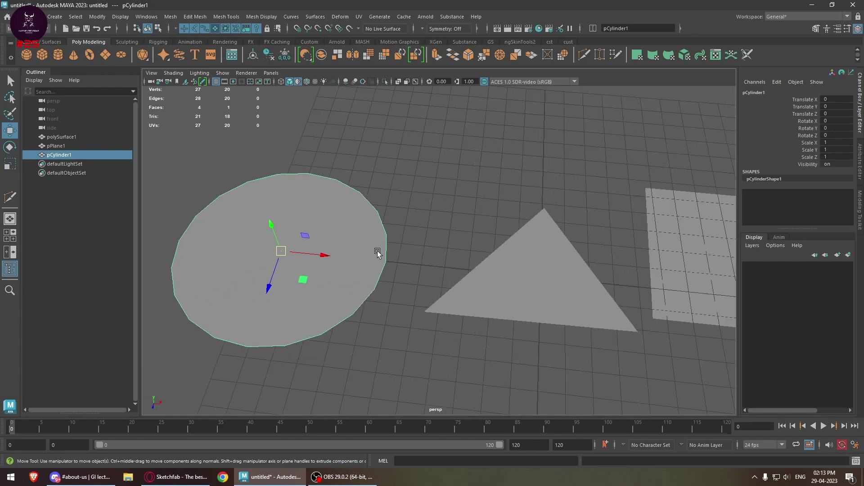
scroll(320, 254, down, 4)
alt+drag(343, 236, 452, 304)
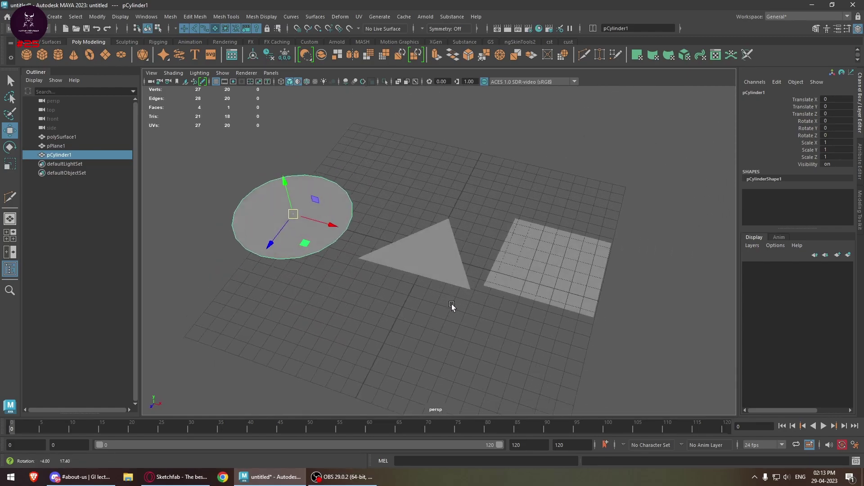
Step: Move the circle closer to the triangle, by about 1.13 in X and -0.43 in Z
click(443, 262)
shift+click(536, 249)
alt+drag(416, 276, 401, 254)
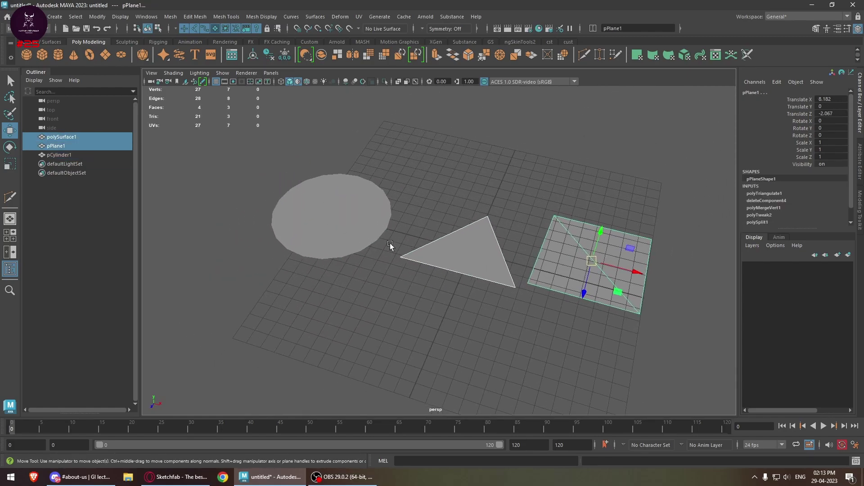
click(369, 210)
mouse_move(334, 219)
mouse_down()
mouse_move(322, 244)
mouse_move(348, 225)
mouse_up()
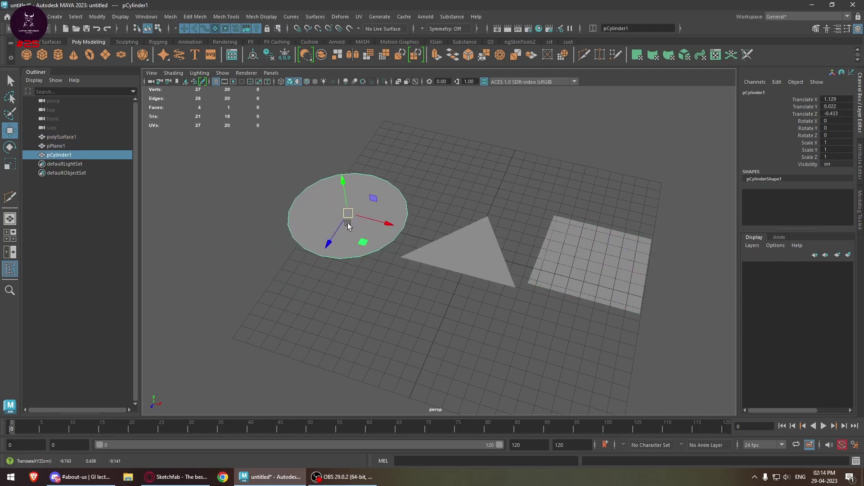
Step: Delete the circle, the triangle and the square to empty the scene
click(479, 255)
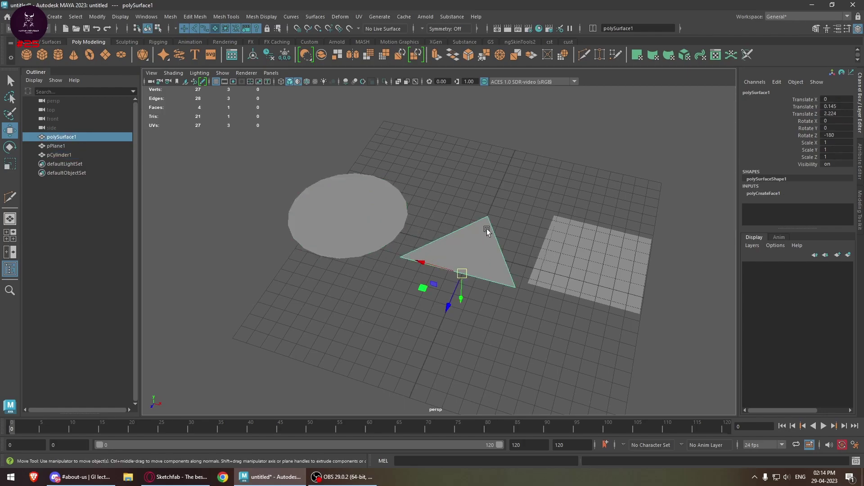
click(395, 243)
click(385, 237)
key(Delete)
click(471, 263)
key(Delete)
click(566, 276)
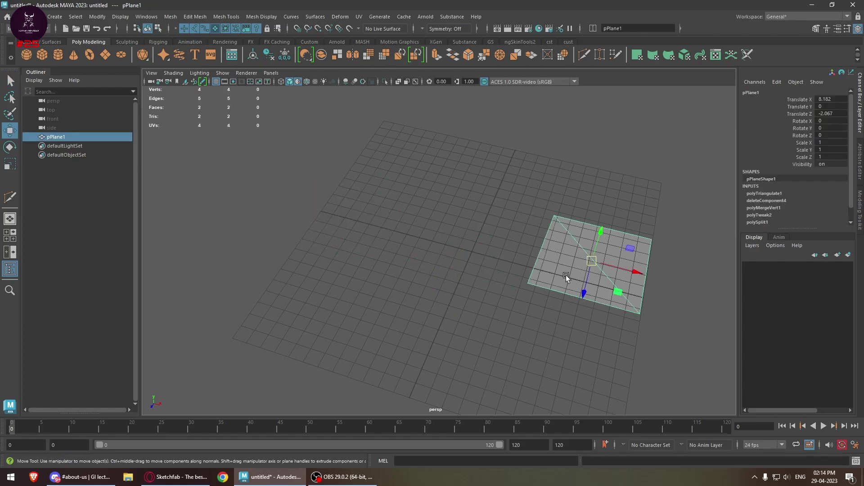
key(Delete)
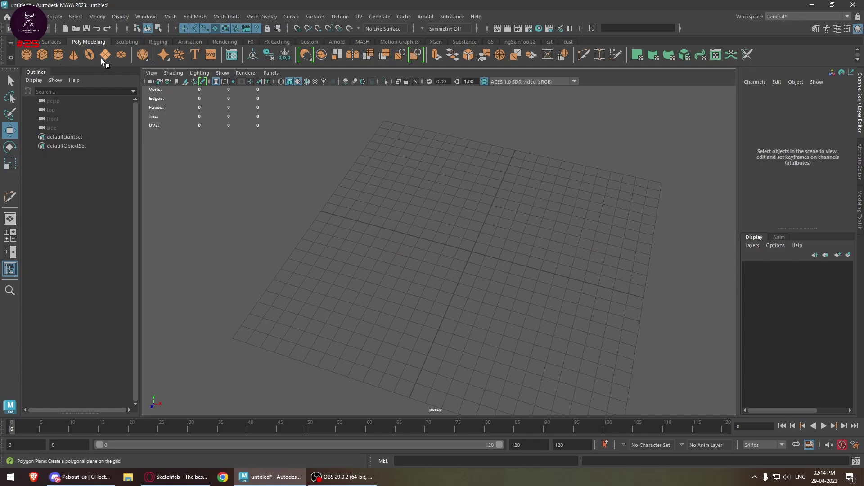
Step: Create a polygon cube on the grid with its width, height and depth set to 10
click(41, 56)
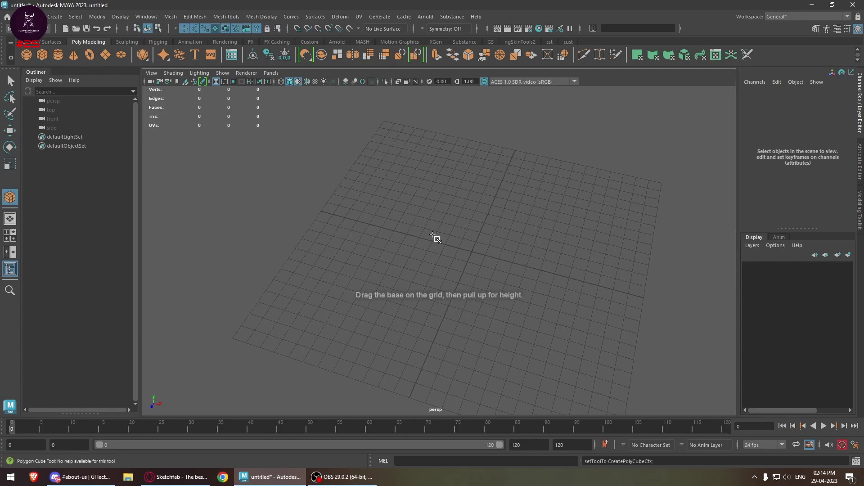
drag(417, 196, 568, 249)
drag(829, 208, 834, 222)
key(Return)
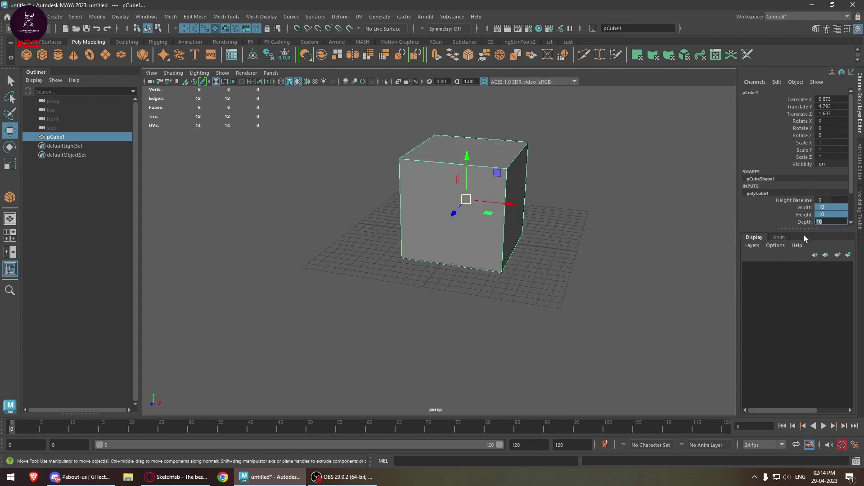
click(559, 130)
Step: Select several of the cube's corner vertices to examine the points that define its shape
scroll(565, 158, up, 3)
alt+middle_drag(566, 159, 509, 233)
click(508, 233)
alt+drag(509, 234, 476, 198)
right_drag(476, 199, 434, 197)
drag(503, 149, 468, 182)
click(358, 194)
click(411, 250)
Step: Try moving one of the cube's corner vertices upward, and undo the move
click(562, 223)
drag(563, 207, 550, 165)
key(ctrl+z)
Step: Select one edge of the cube, and the two vertices at the ends of an upper edge
right_drag(523, 210, 523, 186)
click(509, 227)
alt+drag(511, 247, 459, 207)
right_drag(455, 180, 413, 180)
click(356, 234)
shift+click(508, 233)
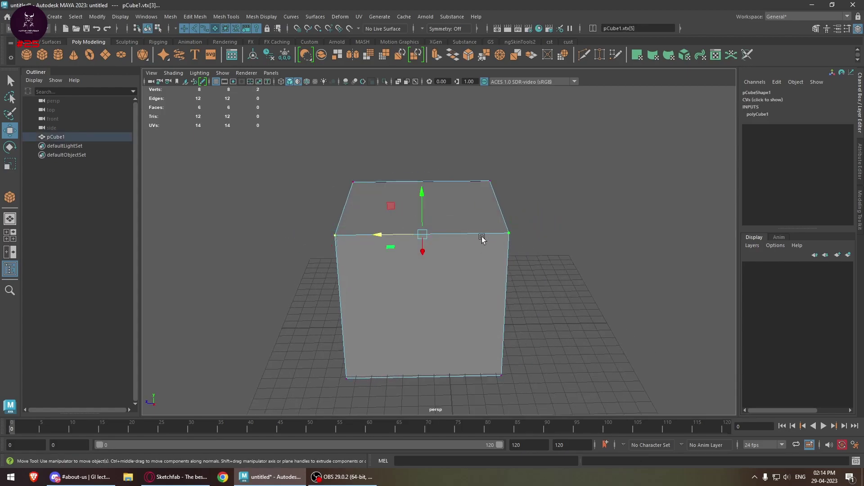
Step: Select the upper edge joining those two vertices, and the side face below it
right_drag(405, 233, 408, 189)
click(436, 233)
alt+drag(466, 236, 431, 228)
right_drag(434, 228, 436, 239)
click(428, 282)
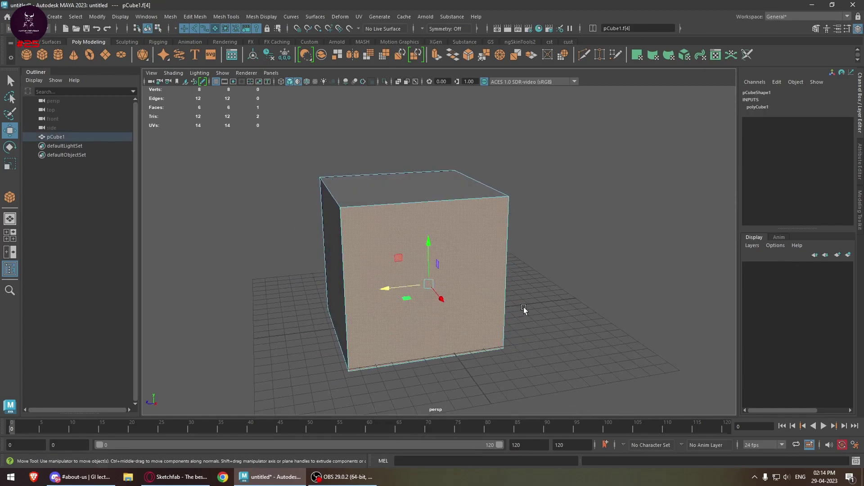
Step: Return the cube to object mode and clear the selection
alt+drag(498, 270, 495, 252)
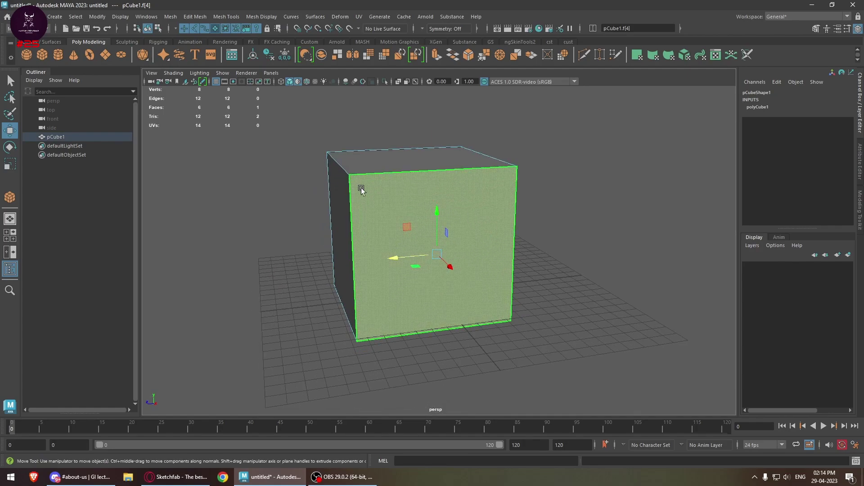
alt+drag(494, 331, 445, 252)
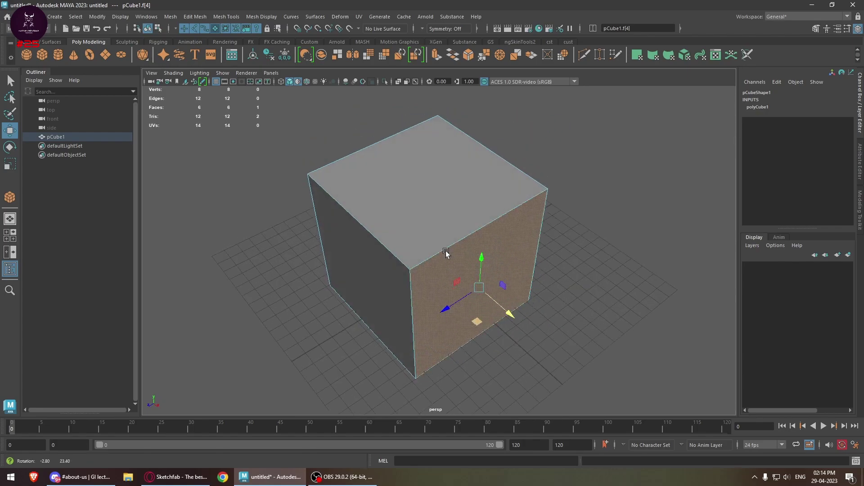
right_drag(454, 174, 515, 150)
click(515, 151)
scroll(496, 291, down, 5)
alt+drag(496, 291, 477, 276)
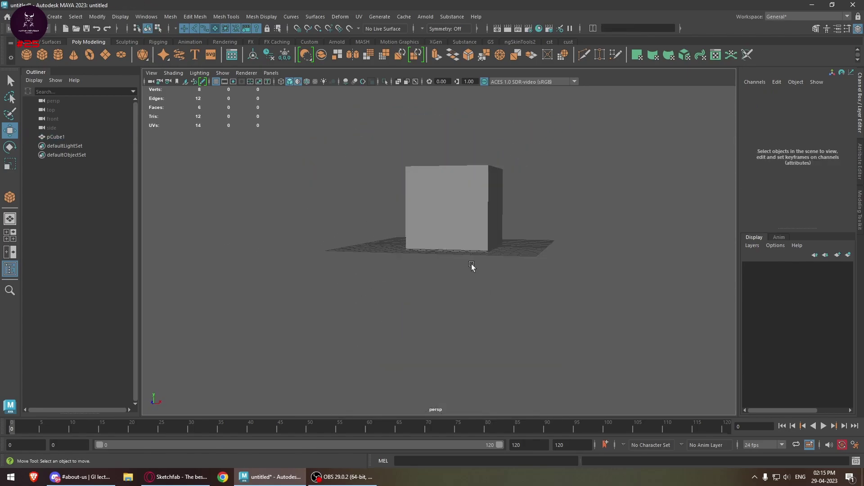
Step: Cut a diagonal edge across one side face of the cube, from its upper corner to the opposite lower corner, with Multi-Cut
click(494, 221)
alt+drag(494, 222, 468, 246)
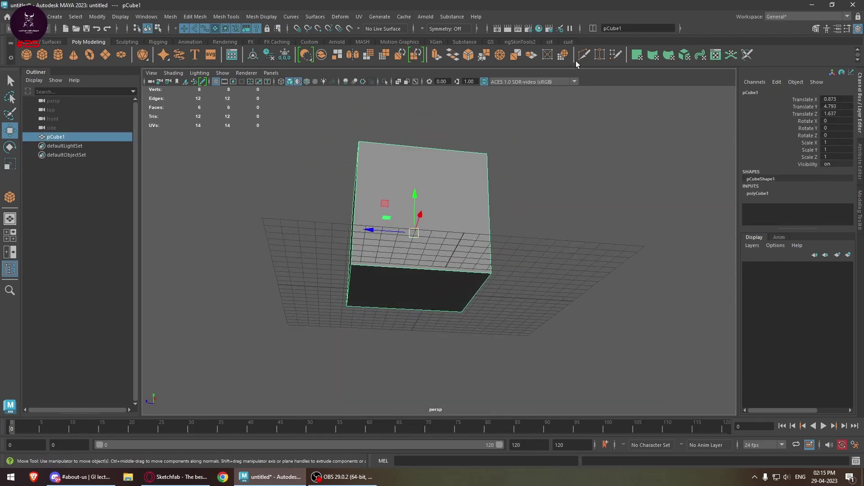
click(558, 103)
alt+drag(558, 104, 509, 196)
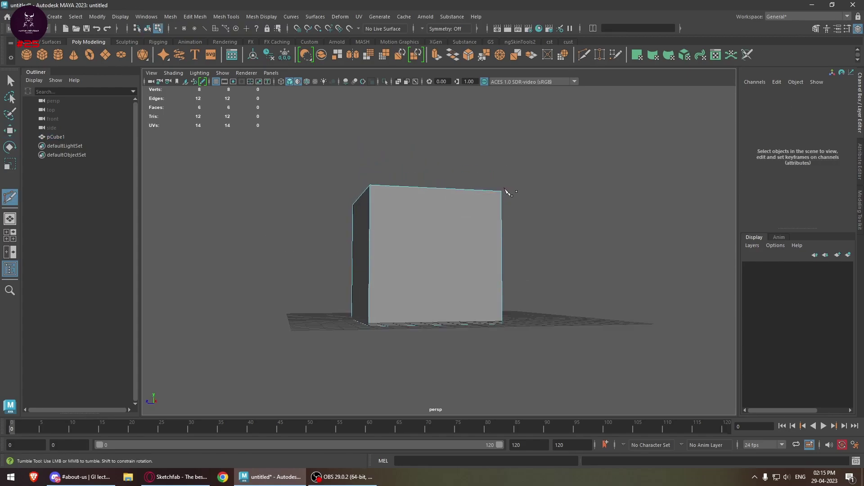
click(501, 192)
click(369, 327)
key(w)
alt+drag(403, 288, 449, 264)
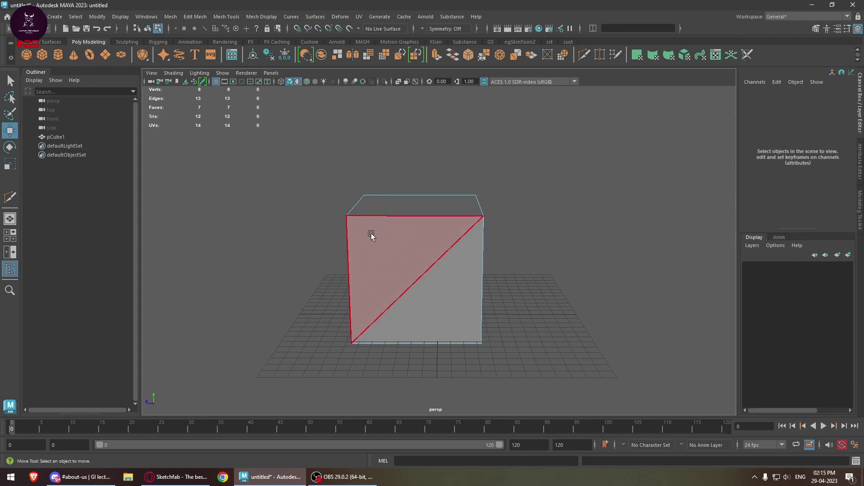
Step: Try moving the upper triangular face of the split side, and undo the move
click(386, 245)
drag(420, 283, 386, 285)
key(ctrl+z)
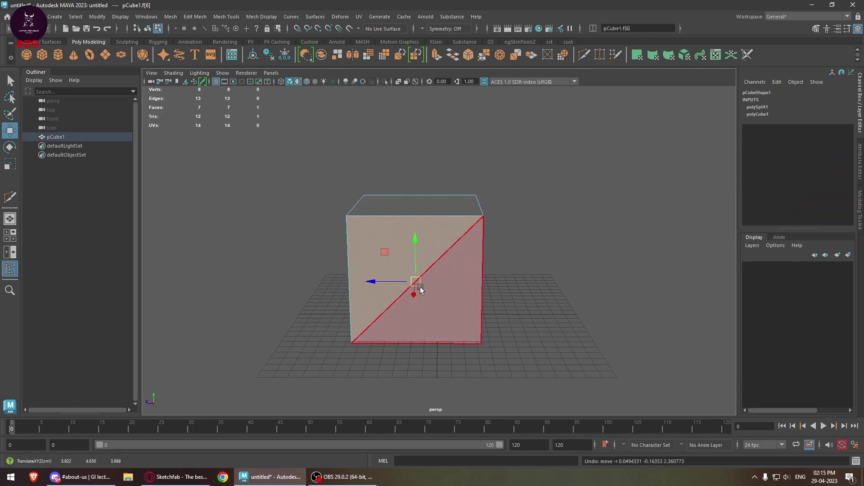
Step: Select the diagonal edge splitting the side face and delete it
alt+drag(422, 310, 498, 318)
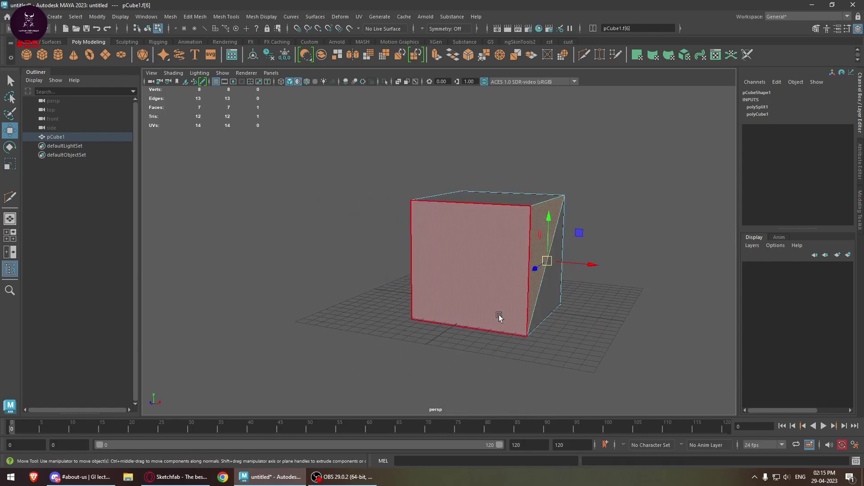
alt+drag(612, 320, 534, 312)
right_drag(469, 210, 462, 173)
click(453, 226)
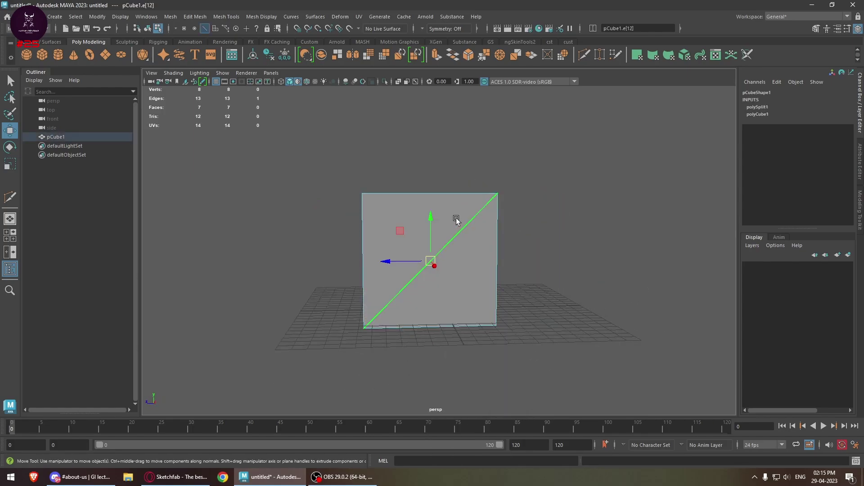
key(Delete)
alt+drag(445, 201, 485, 241)
Step: Switch the cube to Vertex Face mode and select the vertex face at a side face's upper corner
right_drag(479, 226, 426, 244)
scroll(505, 287, up, 2)
alt+drag(508, 292, 447, 275)
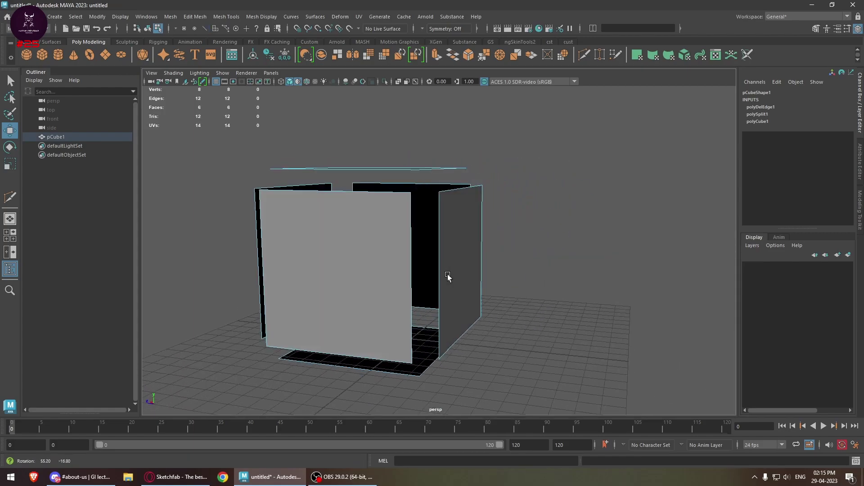
alt+drag(327, 215, 438, 243)
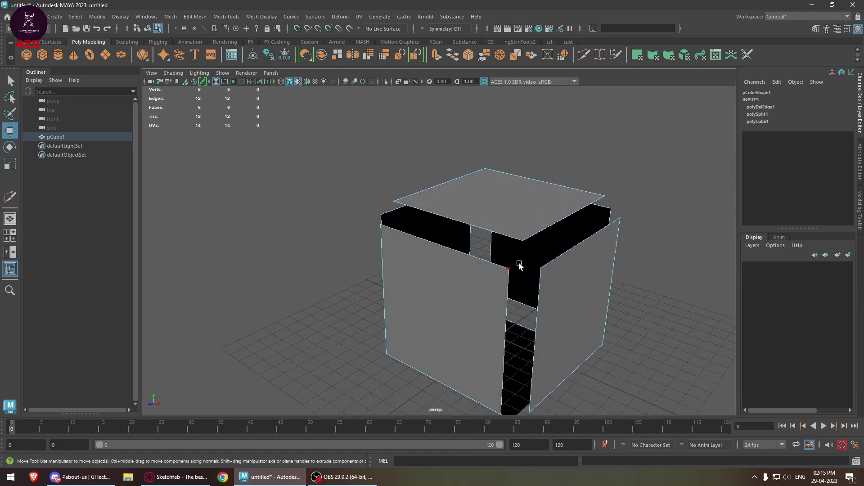
alt+drag(533, 271, 446, 243)
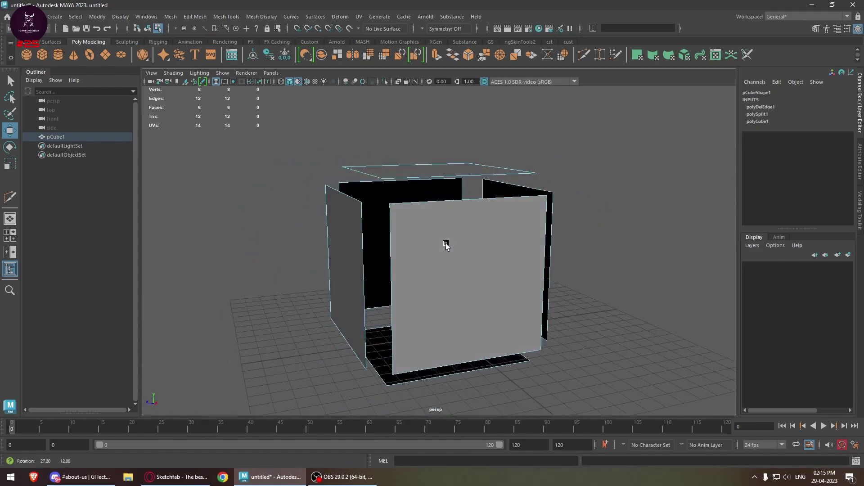
right_click(423, 212)
right_drag(423, 214, 380, 224)
click(379, 205)
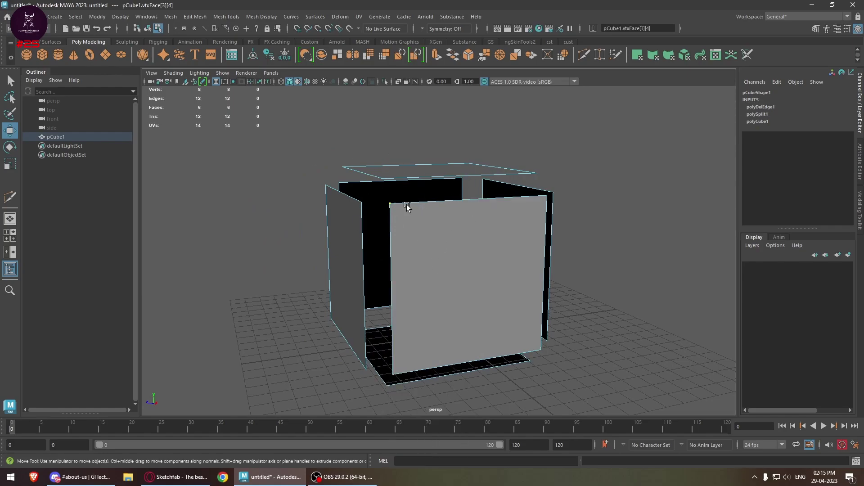
Step: Switch the cube to Multi component mode and select an upper corner vertex, followed by the upper edge beside it
right_click(432, 211)
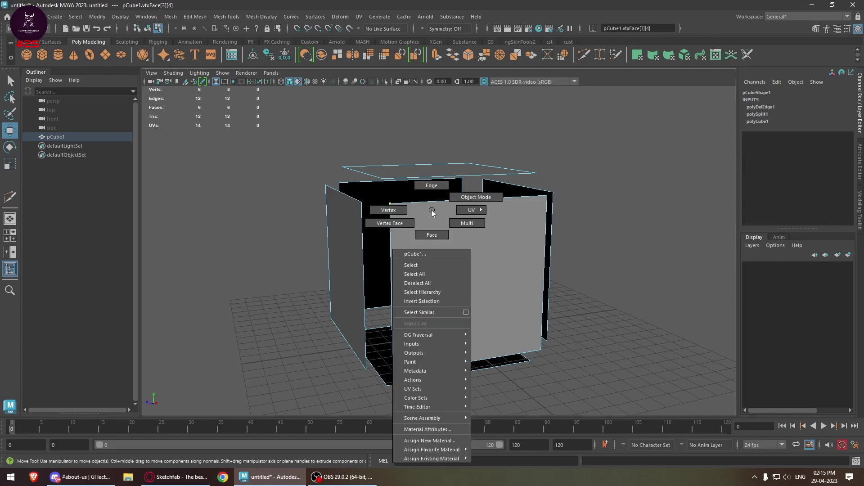
right_drag(458, 230, 460, 230)
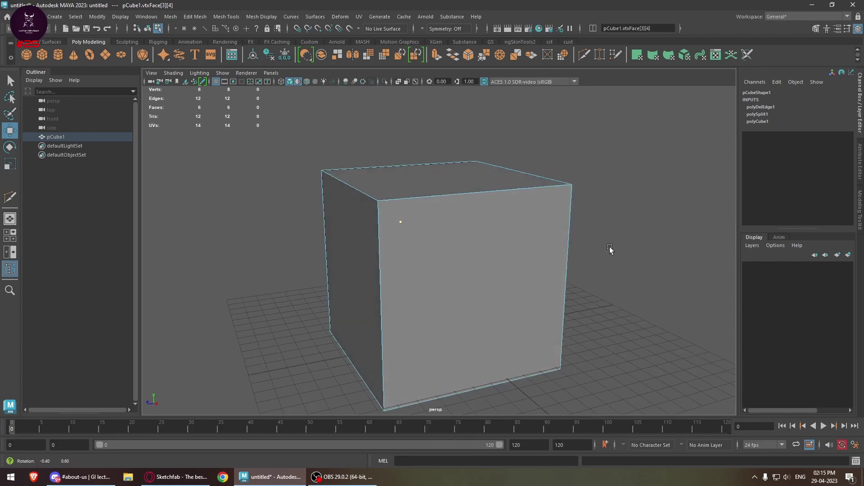
alt+drag(606, 247, 638, 253)
click(638, 254)
alt+drag(541, 276, 495, 265)
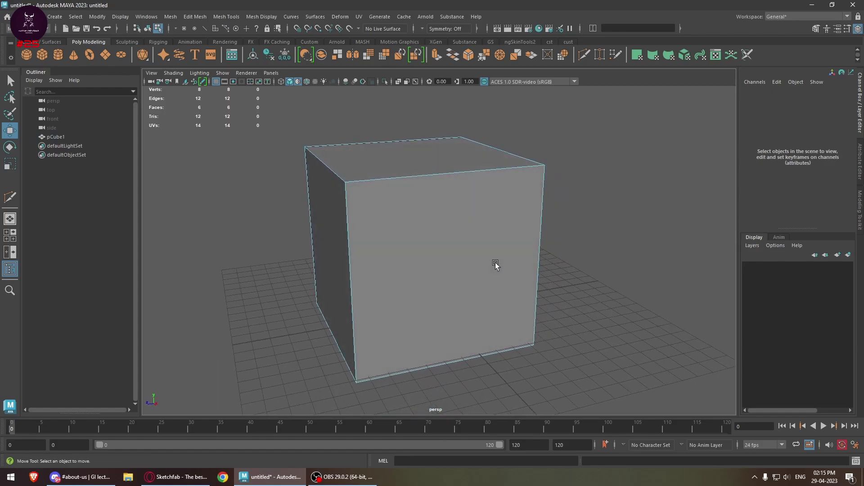
click(345, 181)
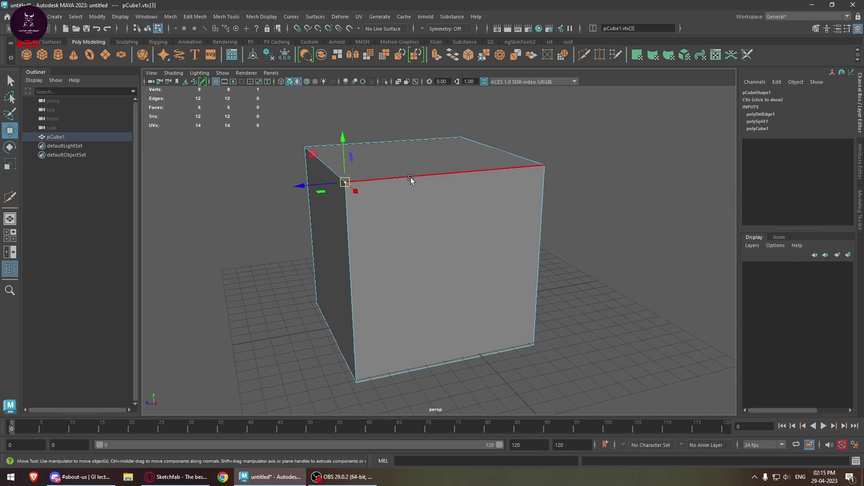
click(410, 177)
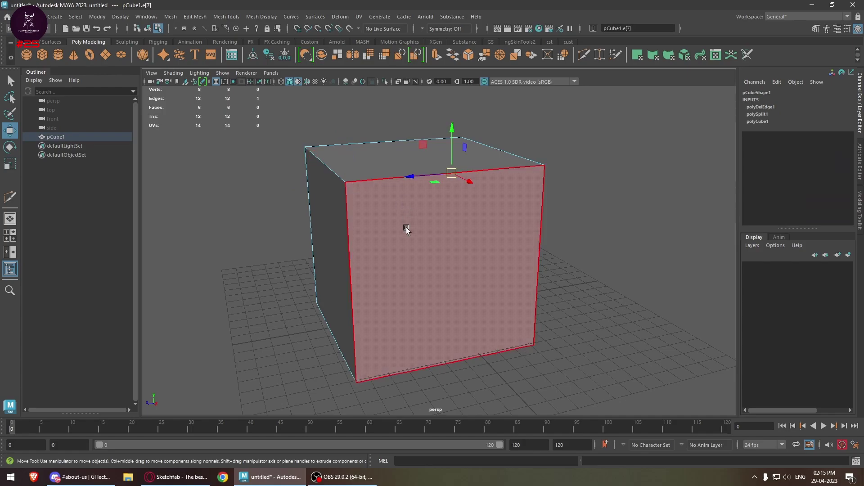
Step: Select the side face together with its upper edge and the corner vertex at that edge's end
click(406, 250)
shift+click(407, 178)
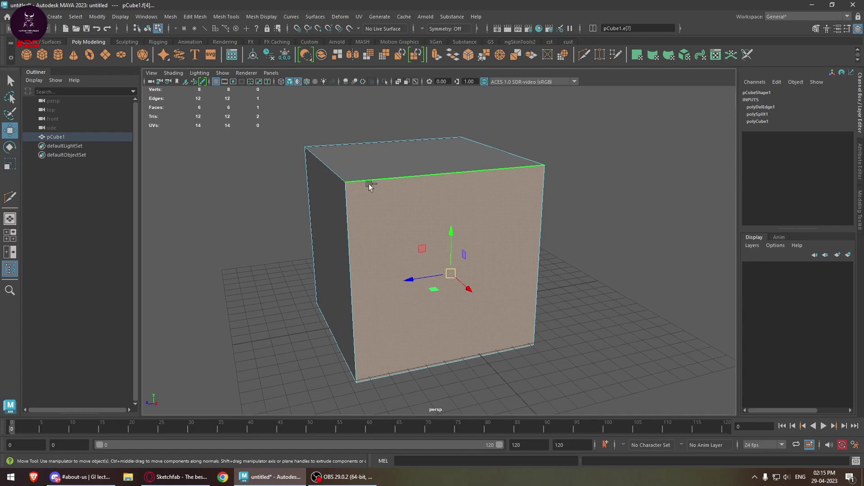
shift+click(346, 183)
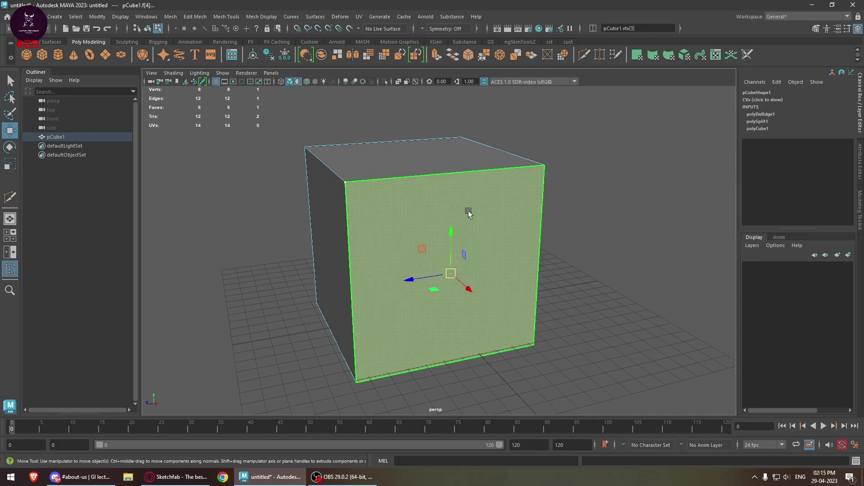
Step: Select a vertical edge of the side face in Edge mode, and its two upper corner vertices one after the other in Vertex mode
right_click(487, 202)
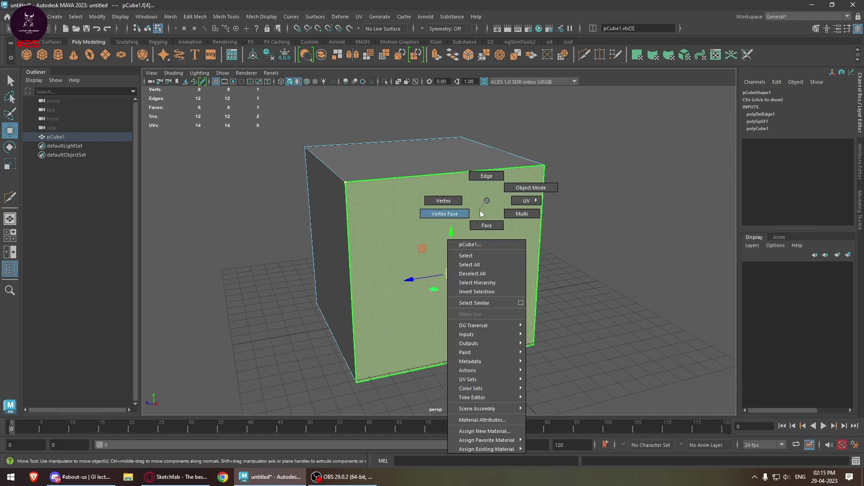
click(486, 176)
click(356, 251)
right_drag(374, 179, 339, 180)
click(354, 184)
click(545, 175)
Step: Return to Multi component mode and select the side face's other upper corner vertex, its upper edge and the face together
right_drag(484, 183, 506, 209)
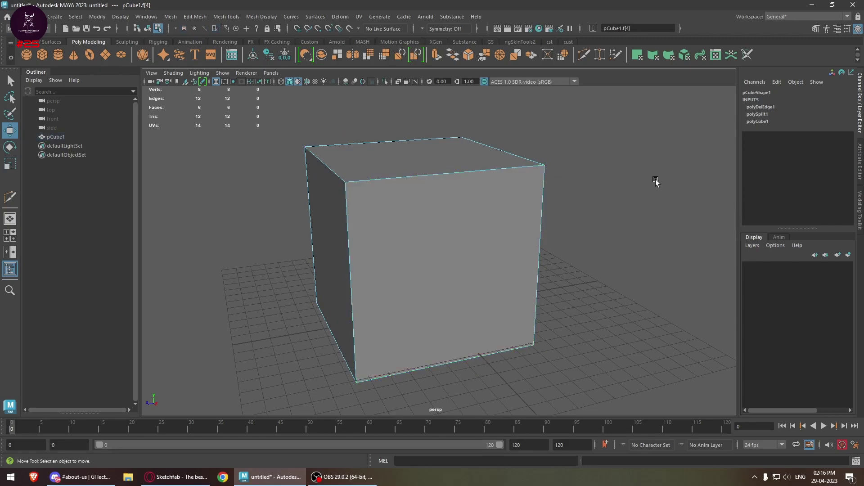
click(544, 167)
shift+click(462, 174)
shift+click(467, 233)
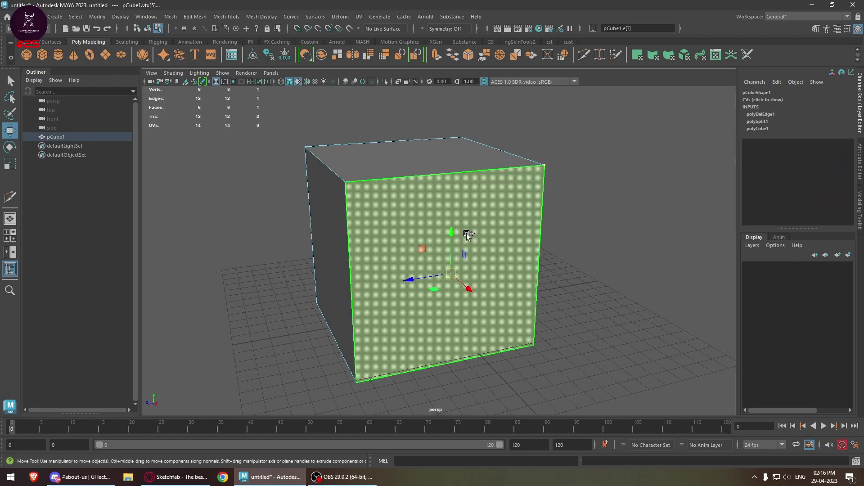
Step: Return the cube to object mode and select the whole cube
alt+drag(530, 244, 470, 238)
right_drag(428, 201, 501, 147)
click(501, 148)
scroll(433, 349, down, 4)
alt+drag(434, 349, 463, 222)
click(462, 222)
scroll(497, 265, up, 4)
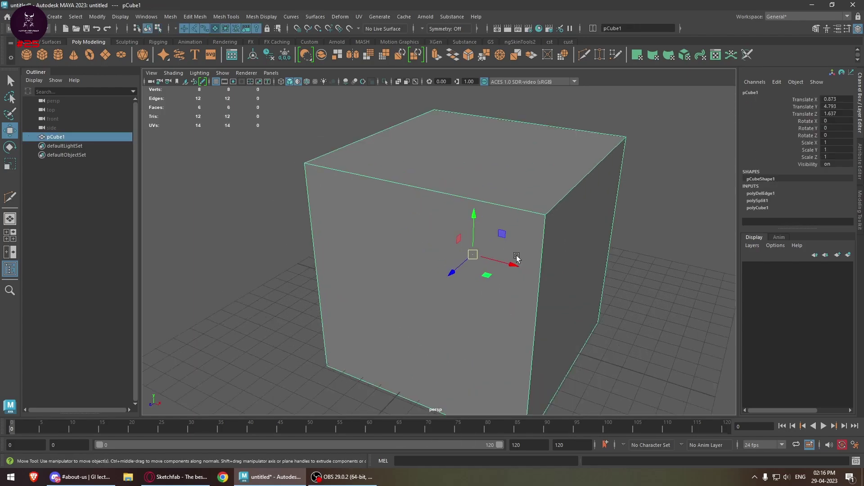
Step: Switch the cube to Vertex mode and select the two vertices at the ends of one upper edge
right_drag(510, 167, 463, 160)
click(606, 151)
alt+drag(554, 216, 496, 268)
mouse_move(472, 193)
shift+right_down()
mouse_move(491, 182)
mouse_move(406, 165)
mouse_move(508, 337)
mouse_move(480, 175)
shift+right_up()
shift+right_drag(473, 206, 471, 202)
alt+drag(480, 196, 450, 212)
shift+click(442, 206)
Step: Try merging the two selected vertices to their center, and undo the merge
shift+right_drag(463, 205, 462, 204)
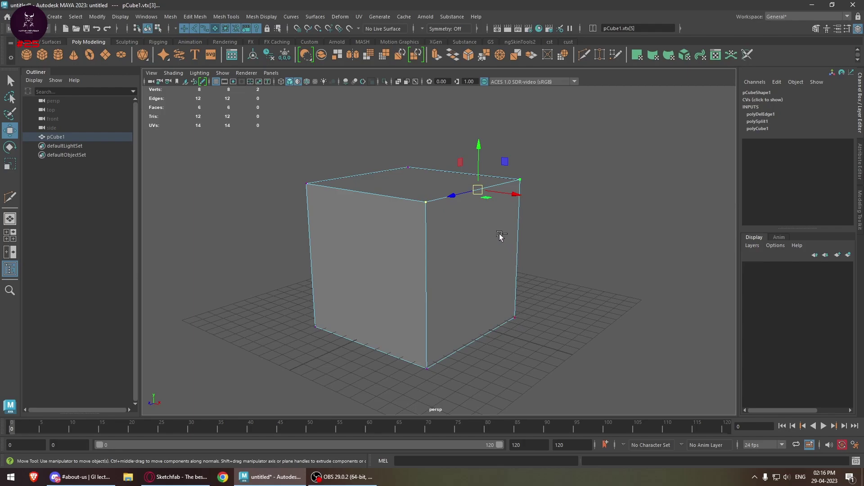
scroll(469, 218, up, 3)
shift+right_drag(465, 175, 468, 117)
alt+drag(567, 234, 372, 308)
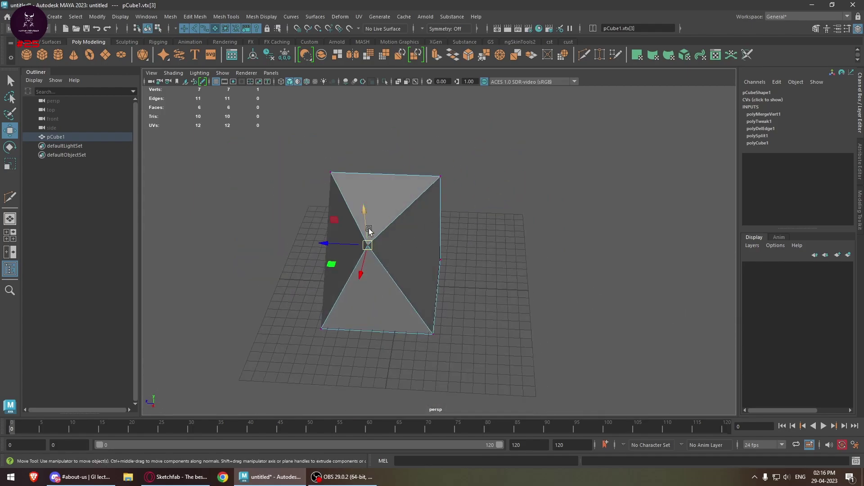
key(ctrl+z)
key(ctrl+z)
Step: Try joining the two selected vertices with the plain Merge Vertices command, and undo it
mouse_move(397, 217)
alt+mouse_down()
mouse_move(380, 263)
mouse_move(398, 226)
alt+mouse_up()
shift+right_drag(399, 226, 435, 142)
alt+drag(477, 176, 638, 244)
alt+drag(543, 269, 511, 247)
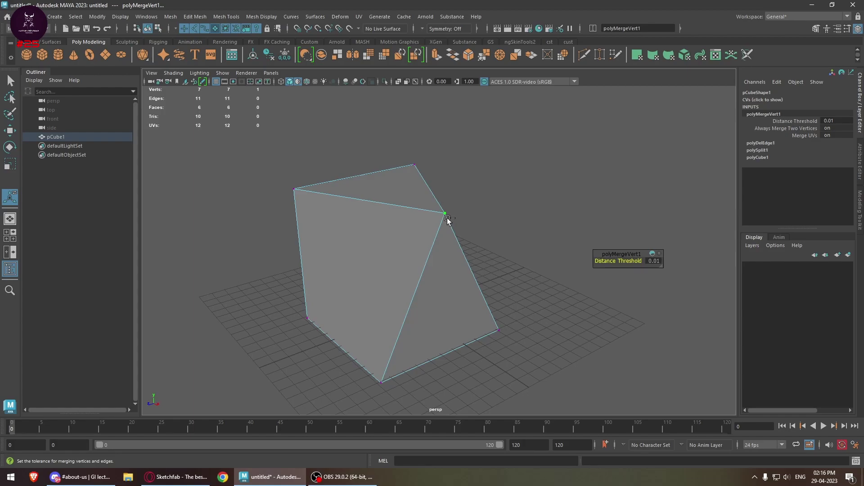
key(ctrl+z)
Step: Try welding an upper corner vertex onto the diagonally opposite lower vertex of the same face with Target Weld, and undo it
alt+drag(447, 225, 404, 280)
alt+drag(462, 290, 432, 258)
key(w)
shift+right_drag(427, 220, 428, 171)
alt+drag(546, 187, 503, 188)
click(428, 180)
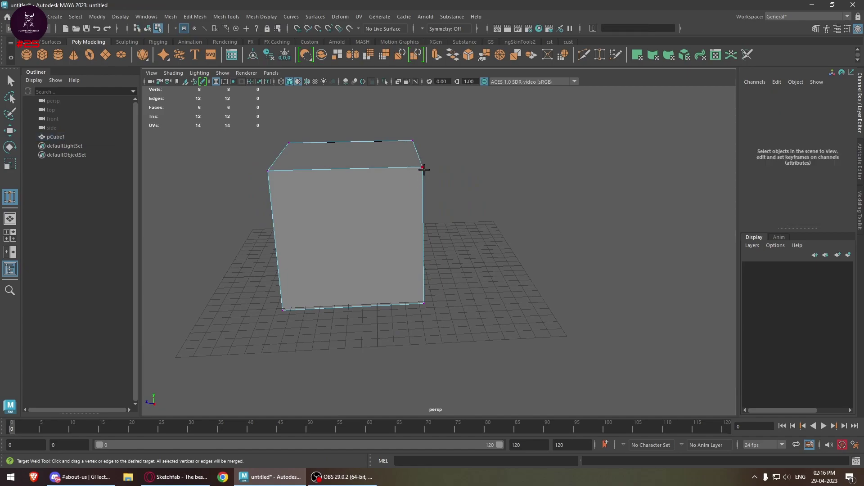
drag(422, 167, 283, 310)
alt+drag(380, 245, 410, 183)
key(ctrl+z)
Step: Try welding another corner vertex onto a nearby one with Target Weld, and undo it
drag(277, 184, 315, 185)
alt+drag(362, 235, 307, 248)
key(w)
key(ctrl+z)
Step: Select the four corner vertices of one side face with Paint Select Vertices
alt+drag(390, 231, 405, 177)
right_drag(405, 178, 404, 177)
shift+right_click(404, 180)
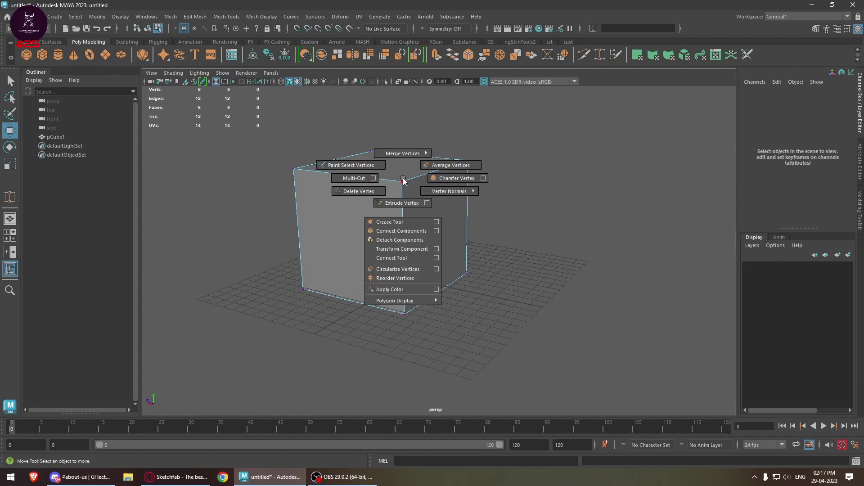
click(360, 165)
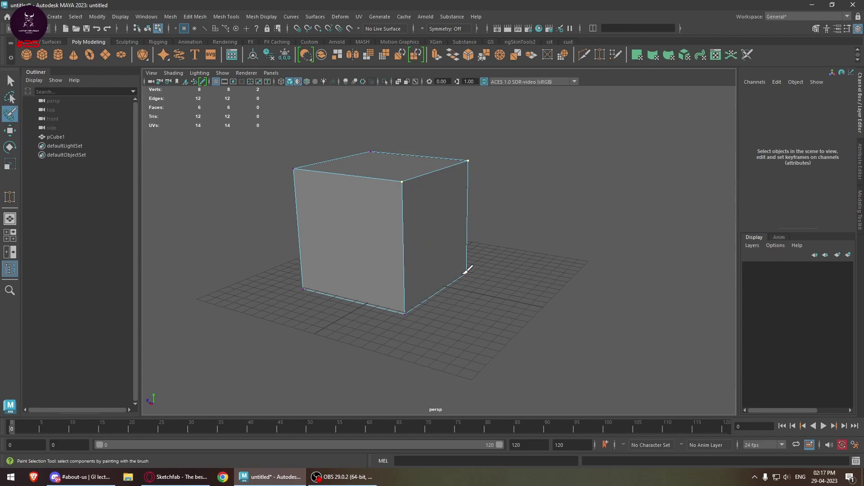
drag(405, 306, 406, 305)
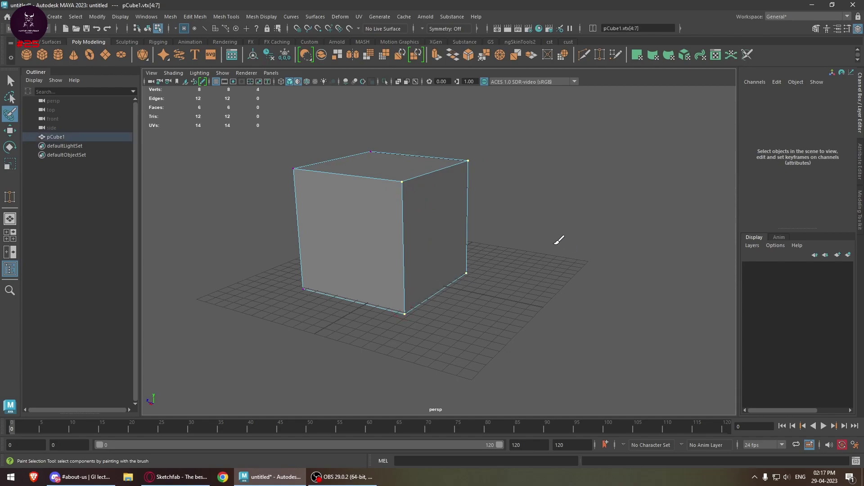
key(w)
Step: Clear the selection and paint-select six of the cube's vertices while staying in the Move tool
click(505, 190)
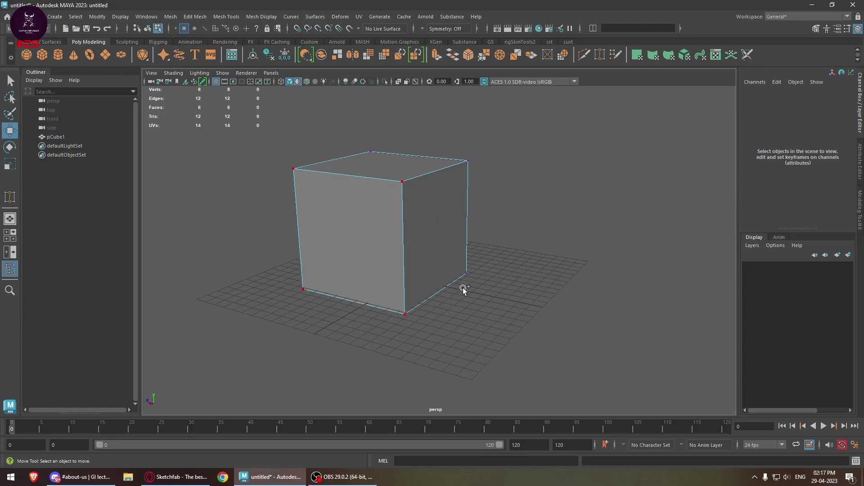
drag(476, 166, 468, 168)
alt+drag(394, 241, 421, 254)
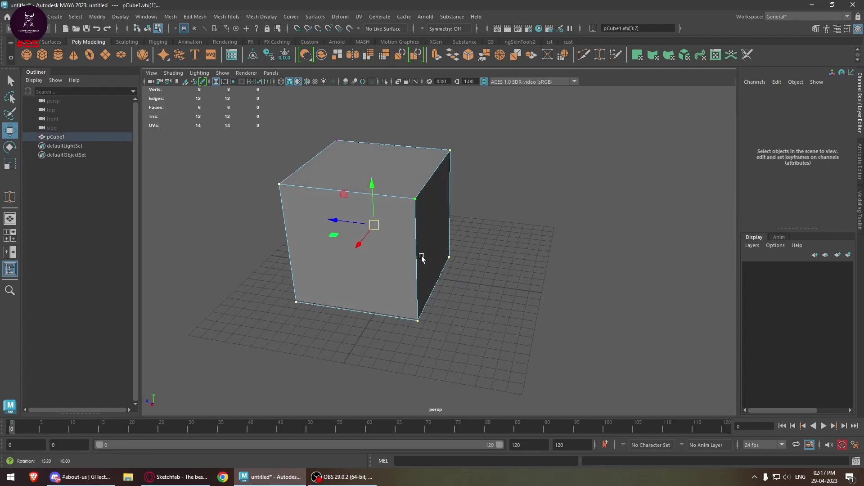
Step: Select an upper corner vertex and cut the side face diagonally to the opposite lower corner with Multi-Cut
click(417, 198)
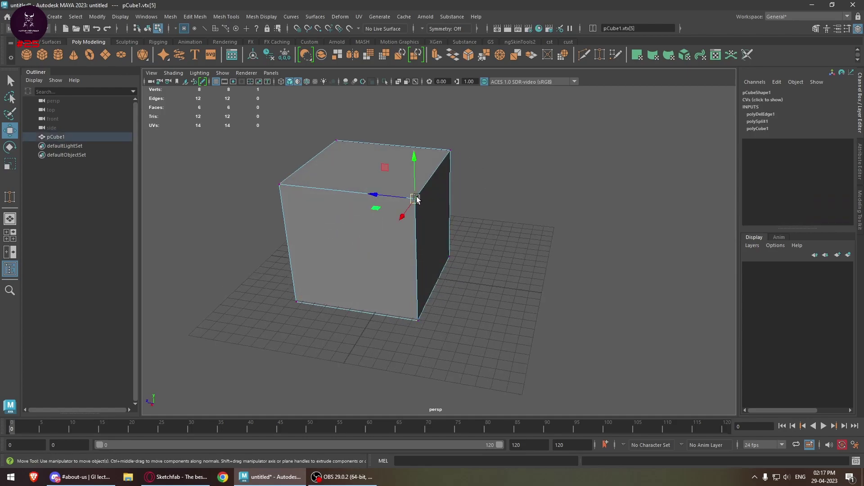
shift+right_click(458, 181)
shift+right_drag(458, 181, 409, 180)
alt+drag(504, 180, 464, 207)
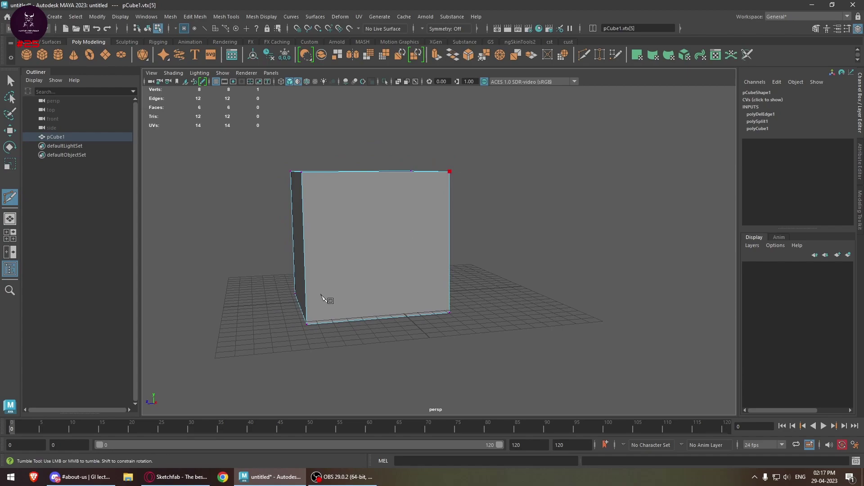
click(307, 323)
key(Return)
key(w)
Step: Cut a closed edge loop around the cube with Multi-Cut, running across the top, two opposite sides and the bottom
alt+drag(405, 246, 497, 244)
click(583, 54)
click(432, 98)
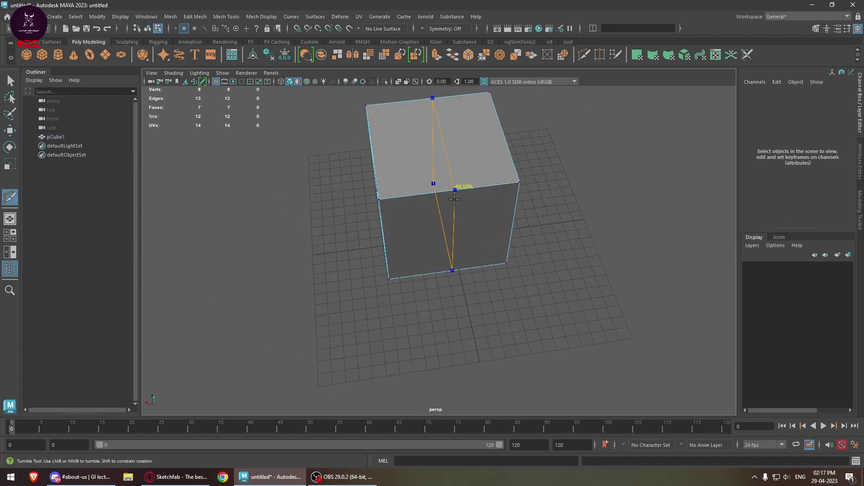
key(Escape)
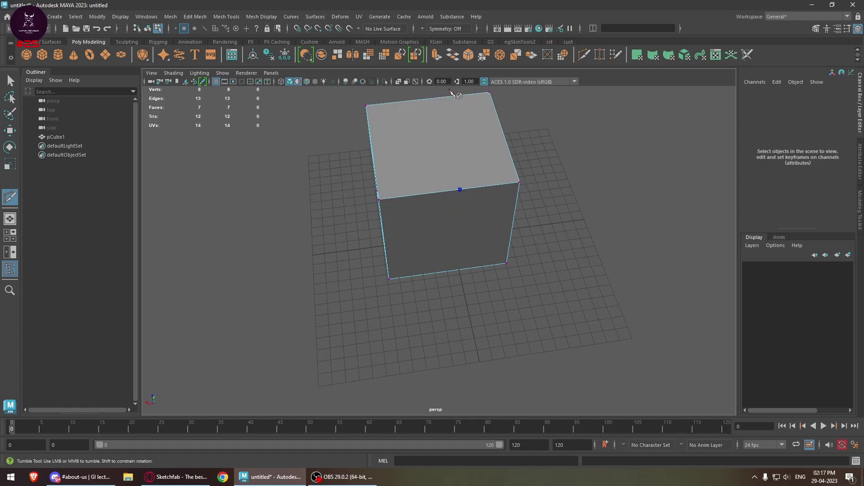
click(445, 95)
alt+drag(423, 131, 357, 299)
alt+drag(330, 332, 373, 261)
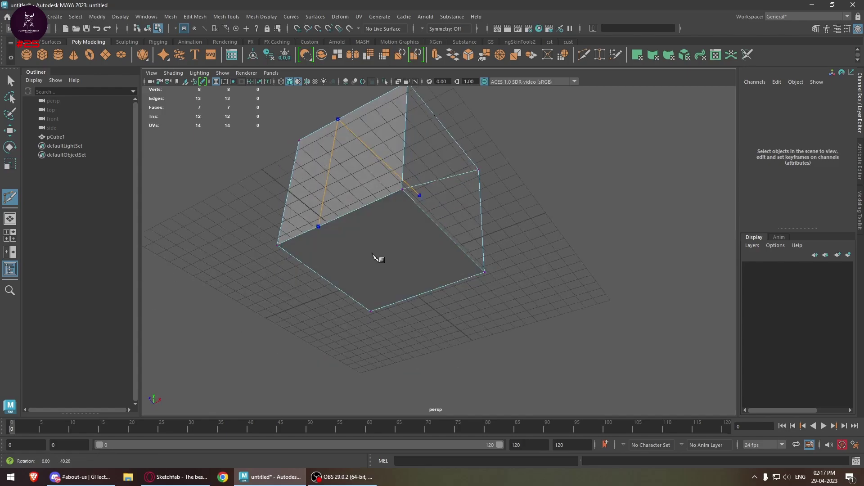
click(427, 294)
alt+drag(427, 294, 393, 305)
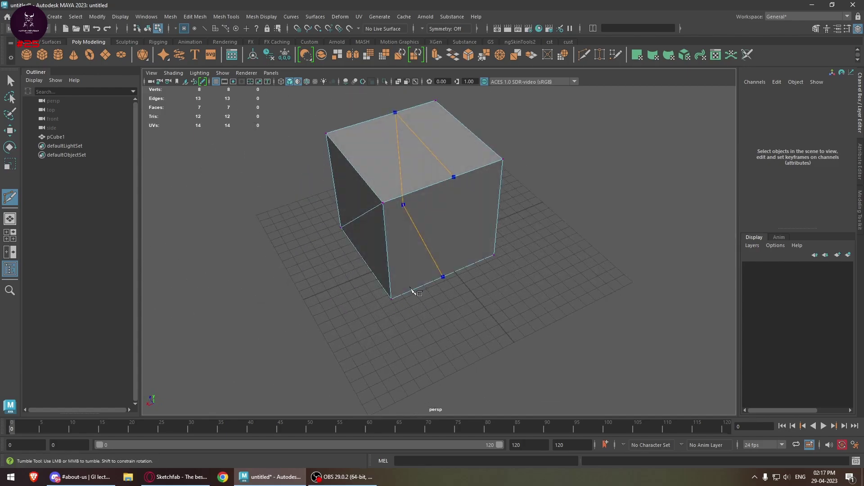
click(454, 180)
key(w)
alt+drag(409, 236, 509, 231)
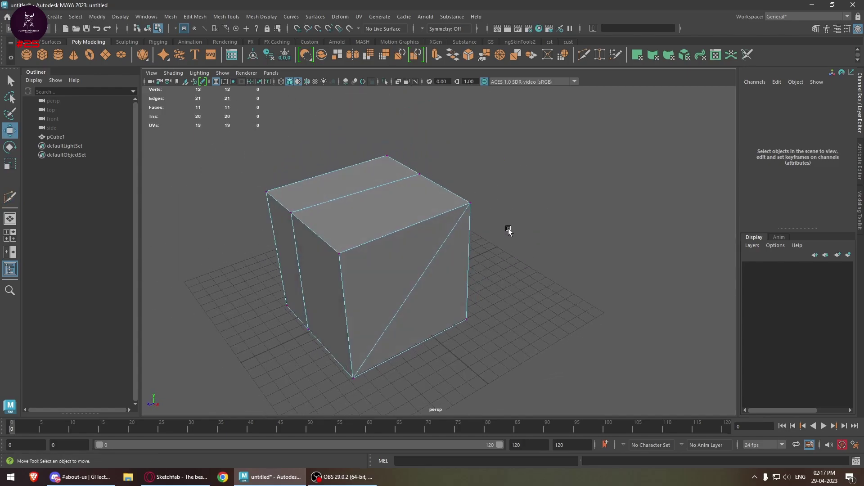
Step: Delete the newly cut edge loop and the diagonal edge across the side face
double_click(376, 185)
key(Delete)
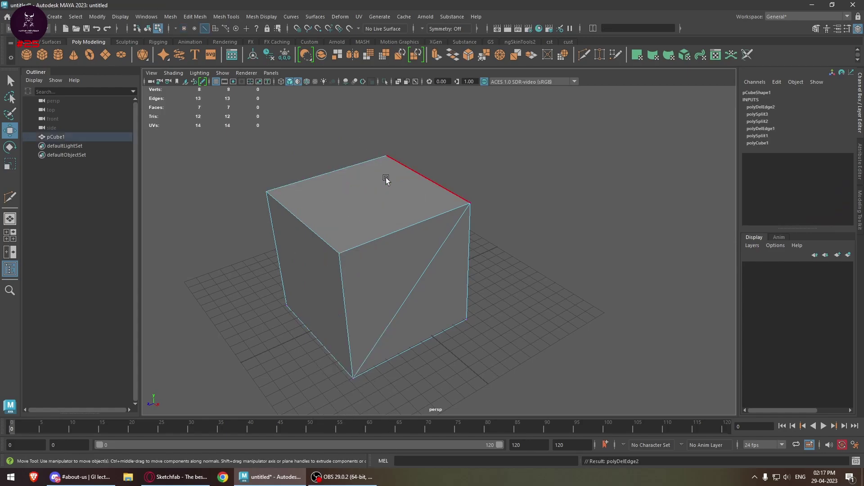
alt+drag(472, 249, 469, 247)
click(451, 233)
key(Delete)
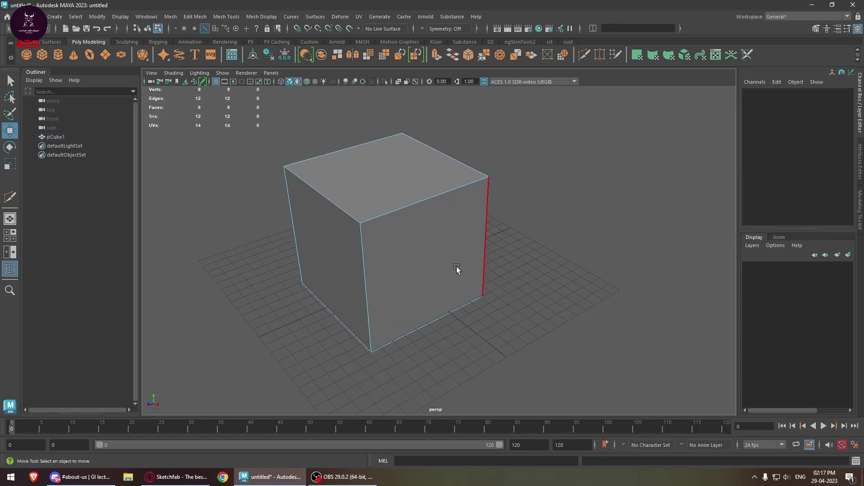
Step: Switch to vertex mode, try Chamfer Vertex on an upper corner vertex with a varied width, and undo it
right_drag(424, 192, 381, 189)
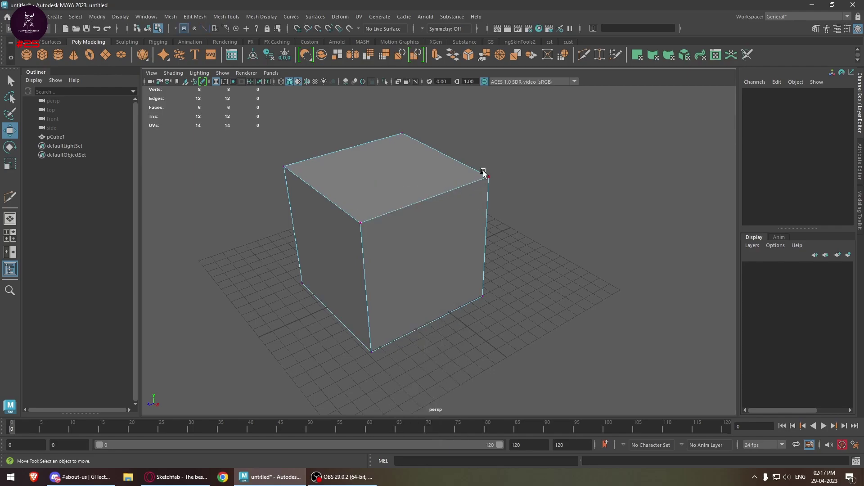
mouse_move(479, 174)
shift+right_down()
mouse_move(488, 171)
mouse_move(479, 171)
shift+right_up()
drag(523, 155, 477, 195)
alt+drag(472, 228, 517, 220)
shift+right_drag(478, 171, 520, 167)
alt+drag(520, 202, 540, 243)
drag(603, 259, 493, 242)
key(ctrl+z)
key(ctrl+z)
Step: Remove the upper corner vertex with Delete Vertex, and undo the removal
alt+drag(442, 213, 460, 203)
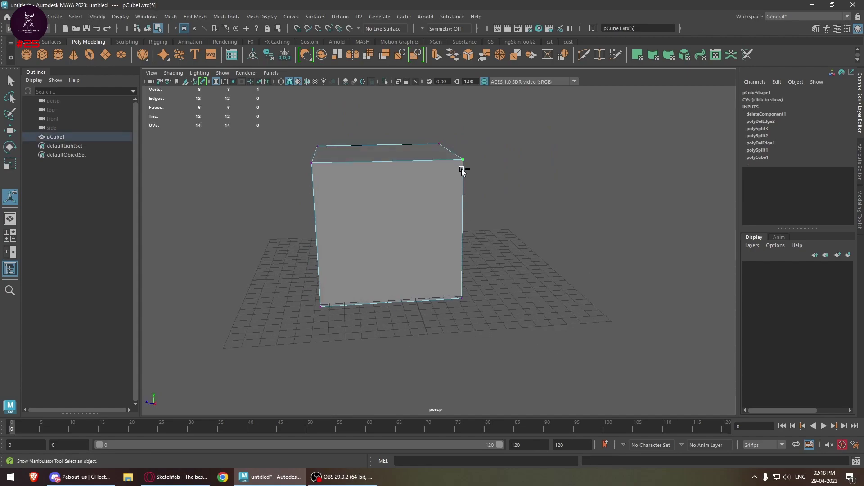
shift+right_click(461, 170)
click(438, 179)
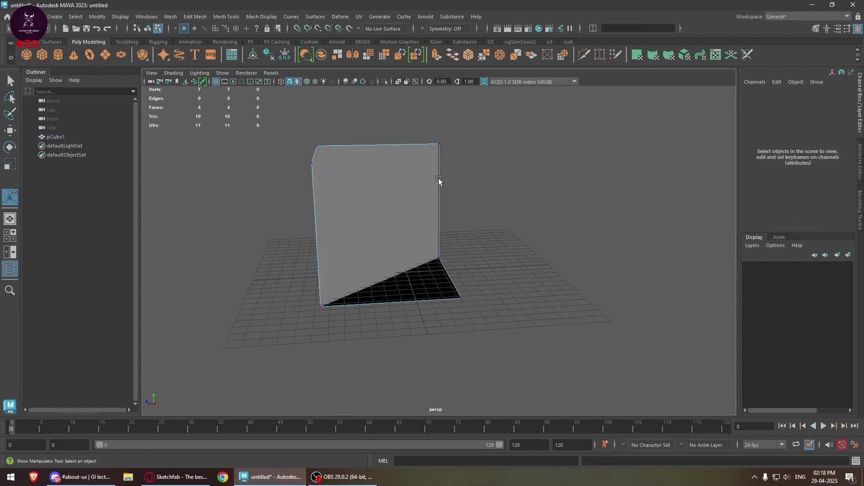
key(ctrl+z)
Step: Turn on the display of the cube's vertex normals, view them around the corners, and turn the display off again
alt+drag(442, 181, 445, 216)
shift+right_click(444, 216)
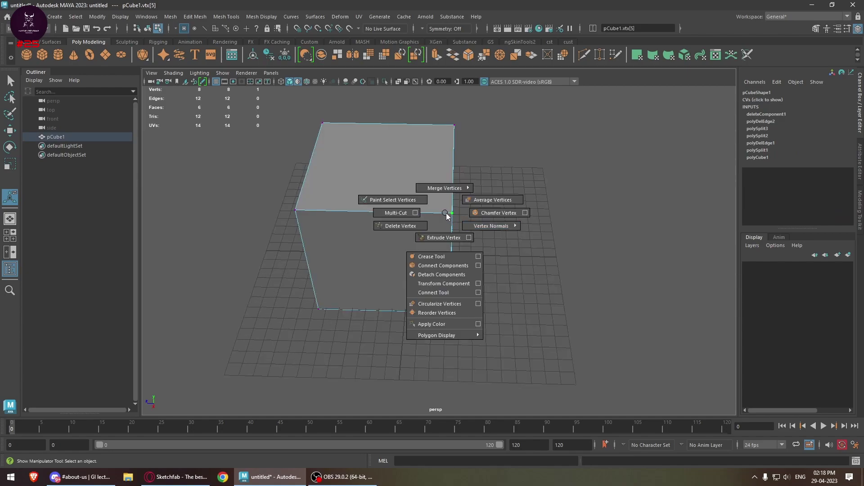
mouse_move(477, 226)
click(488, 213)
alt+drag(490, 209, 524, 194)
key(ctrl+z)
shift+right_drag(473, 146, 496, 175)
alt+drag(496, 175, 442, 154)
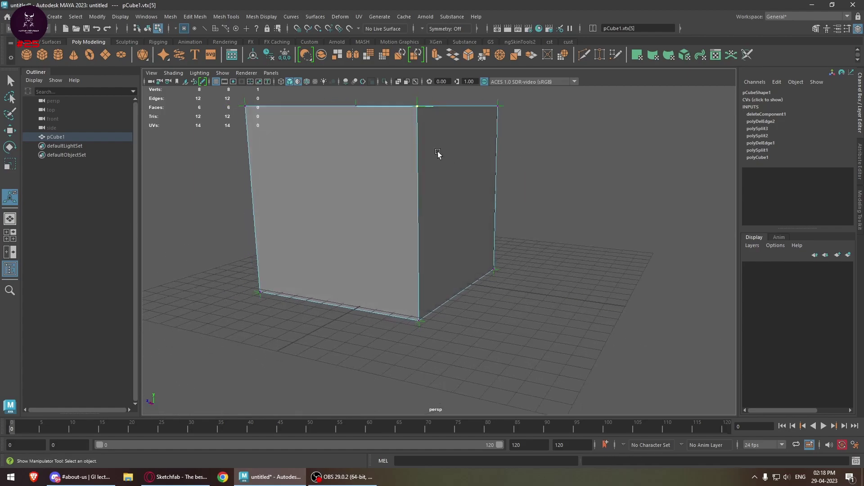
alt+drag(484, 130, 378, 110)
shift+right_drag(375, 107, 416, 149)
alt+drag(417, 148, 517, 208)
Step: Extrude the upper corner vertex with a width of 0.5, vary the extrusion length, and undo the extrusion
key(w)
shift+right_drag(514, 203, 512, 224)
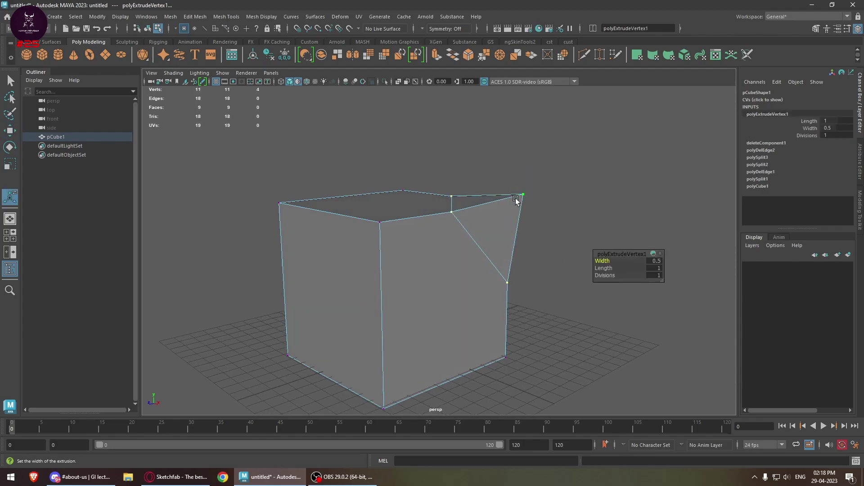
alt+drag(500, 219, 468, 207)
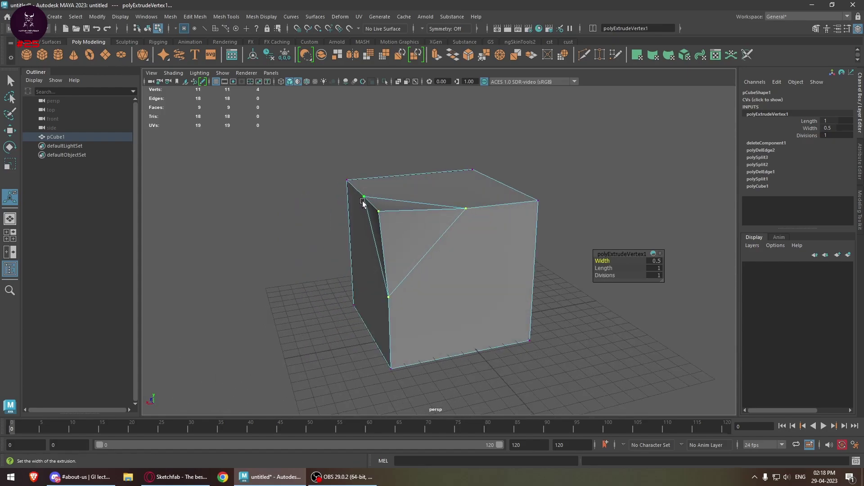
alt+drag(427, 250, 526, 187)
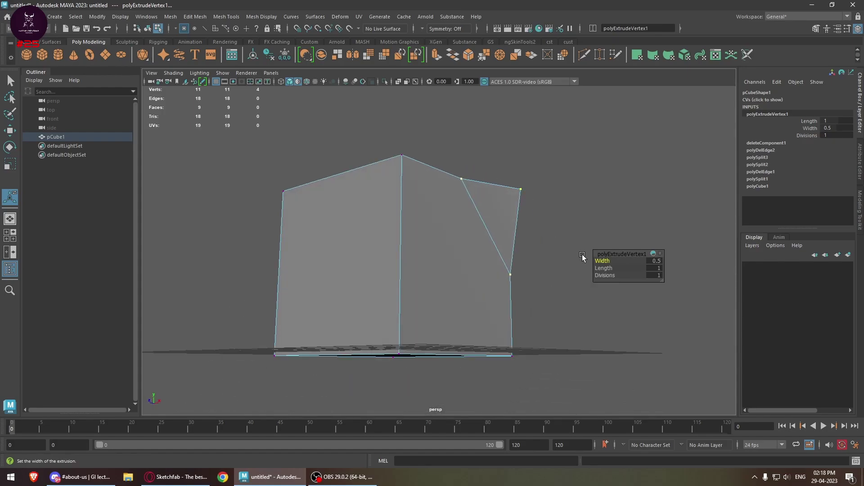
mouse_move(603, 268)
mouse_down()
mouse_move(655, 267)
mouse_move(600, 265)
mouse_up()
mouse_move(507, 237)
alt+mouse_down()
mouse_move(425, 260)
mouse_move(396, 287)
mouse_move(515, 229)
alt+mouse_up()
key(w)
key(ctrl+z)
key(ctrl+z)
Step: Select two diagonally opposite vertices of the top face and join them with the Connect tool using one segment
shift+right_click(481, 212)
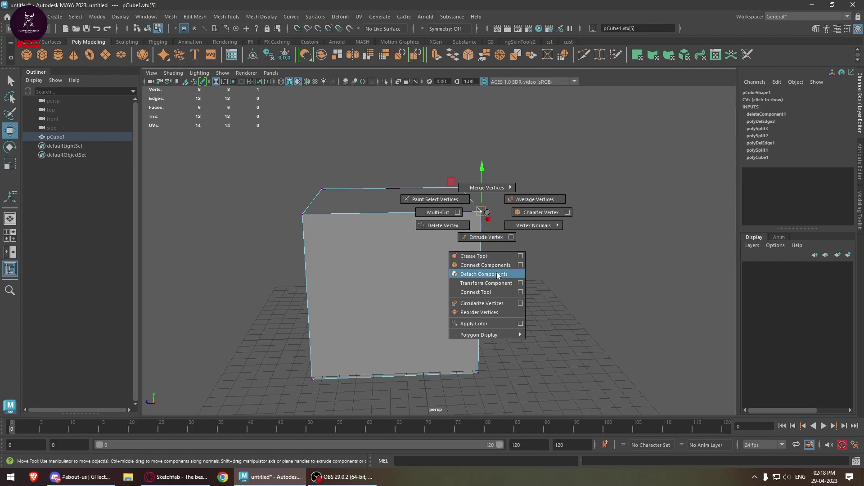
alt+drag(487, 213, 346, 143)
shift+click(324, 138)
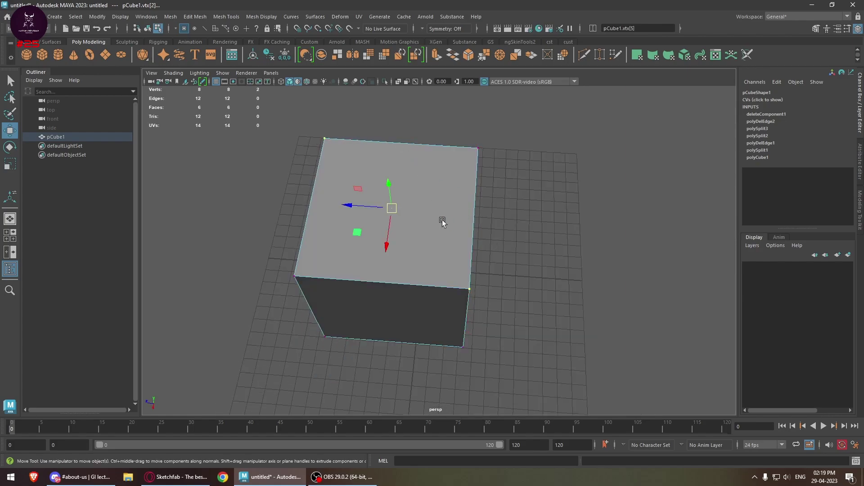
alt+drag(450, 223, 527, 205)
shift+right_drag(445, 197, 447, 279)
alt+drag(446, 279, 416, 229)
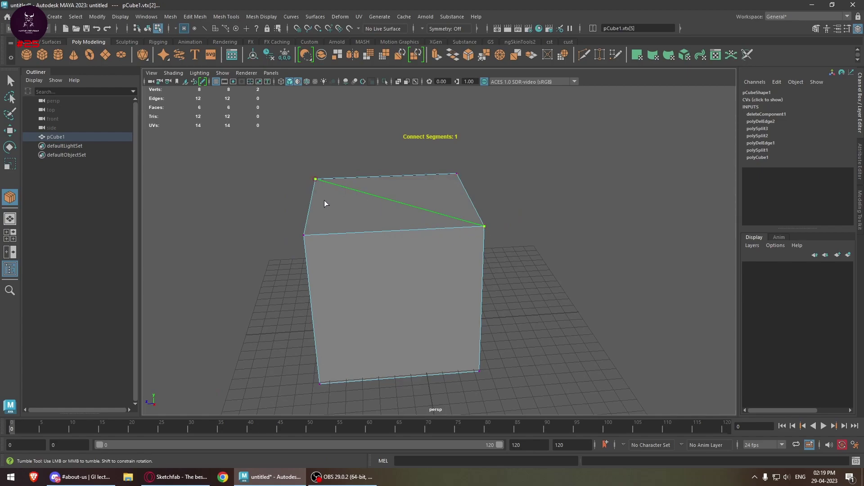
key(w)
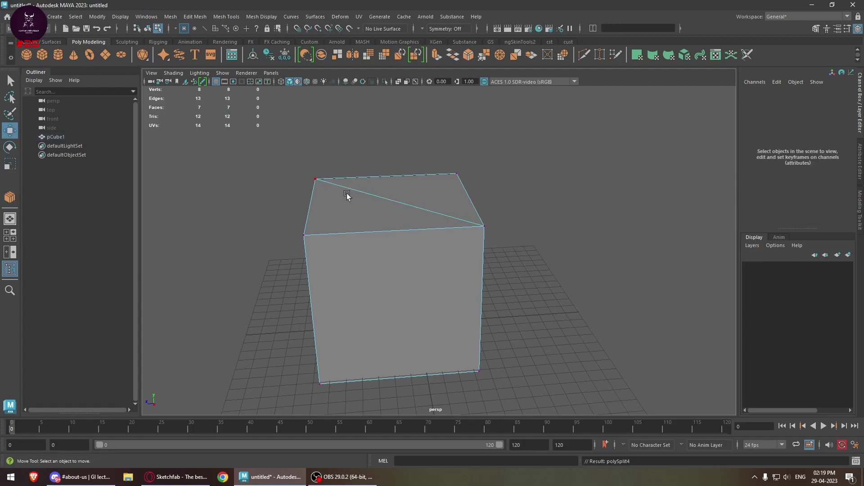
Step: Delete the diagonal edge across the top face in edge mode
alt+drag(373, 237, 477, 237)
click(462, 211)
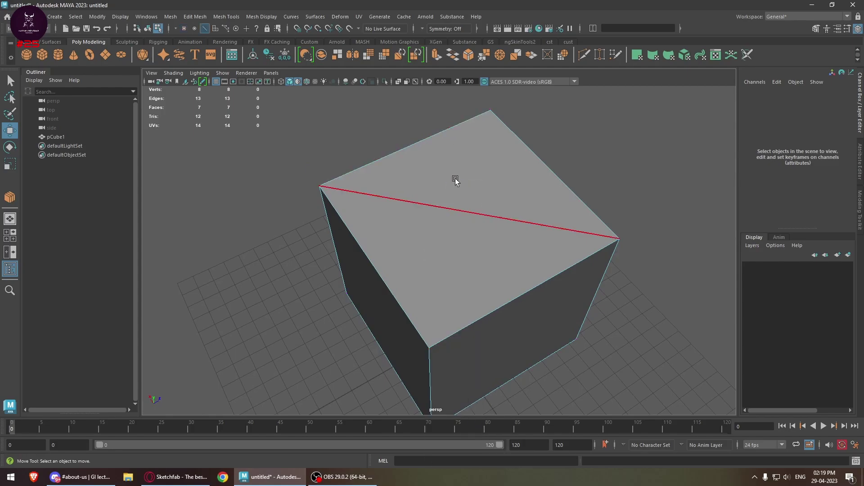
key(Delete)
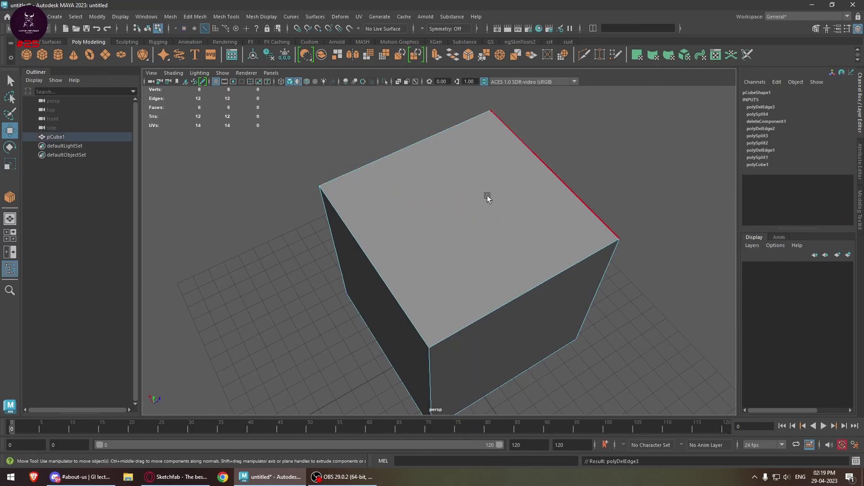
Step: Select one edge of the top face in edge mode, try merging it to its center, and undo the merge
right_click(474, 197)
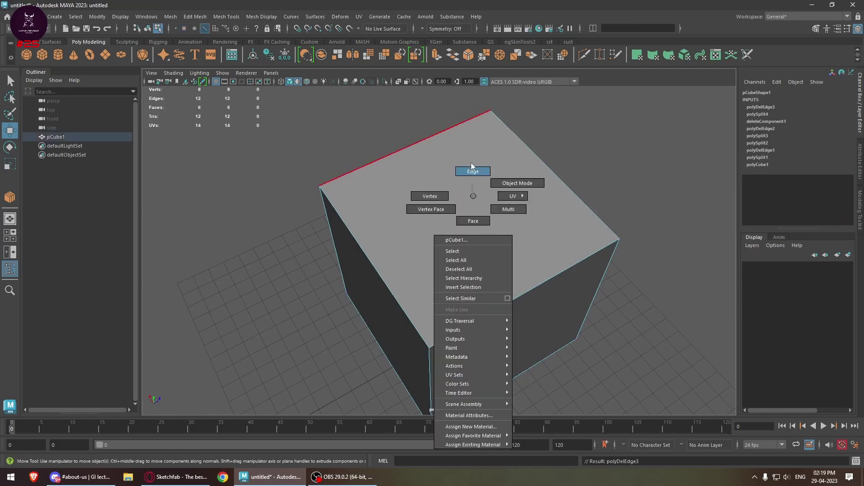
right_drag(473, 175, 470, 169)
click(413, 149)
alt+drag(421, 224, 535, 188)
alt+drag(588, 230, 455, 239)
shift+right_click(464, 216)
shift+right_drag(463, 216, 475, 106)
alt+drag(477, 107, 586, 229)
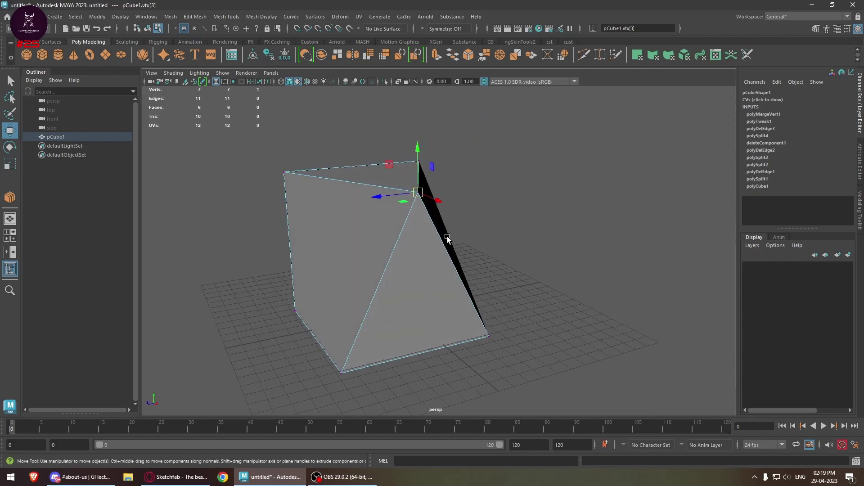
key(ctrl+z)
shift+right_click(441, 206)
mouse_move(441, 206)
shift+right_down()
mouse_move(440, 122)
mouse_move(464, 110)
shift+right_up()
Step: Delete one side face of the cube and select the four border edges around the opening
right_click(411, 207)
click(378, 260)
key(Delete)
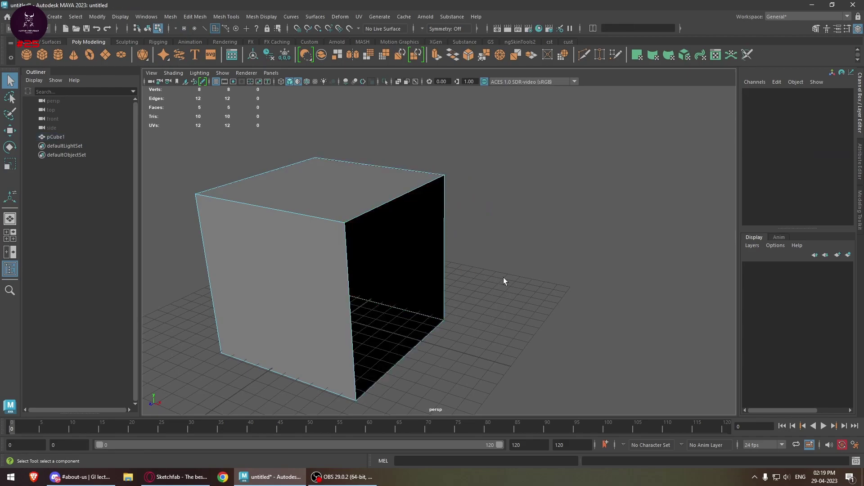
alt+drag(552, 275, 420, 276)
key(w)
key(F10)
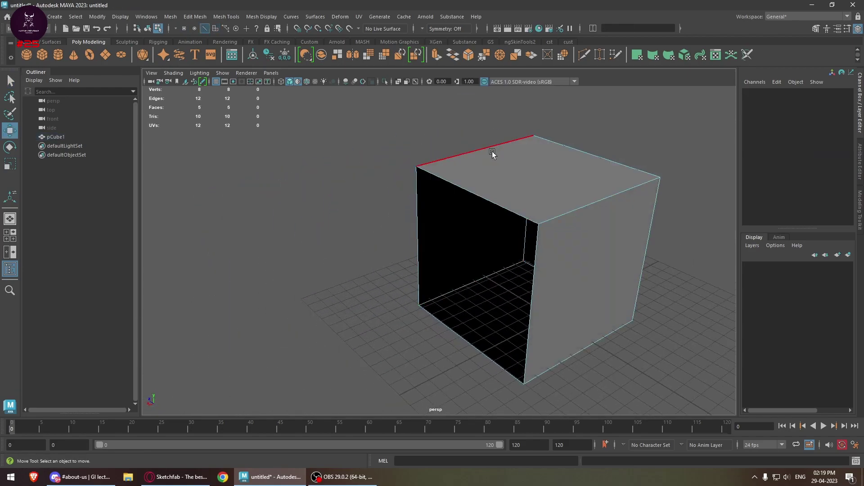
double_click(485, 204)
mouse_move(490, 264)
alt+mouse_down()
mouse_move(674, 264)
mouse_move(559, 264)
mouse_move(442, 292)
mouse_move(567, 286)
mouse_move(471, 258)
mouse_move(490, 279)
alt+mouse_up()
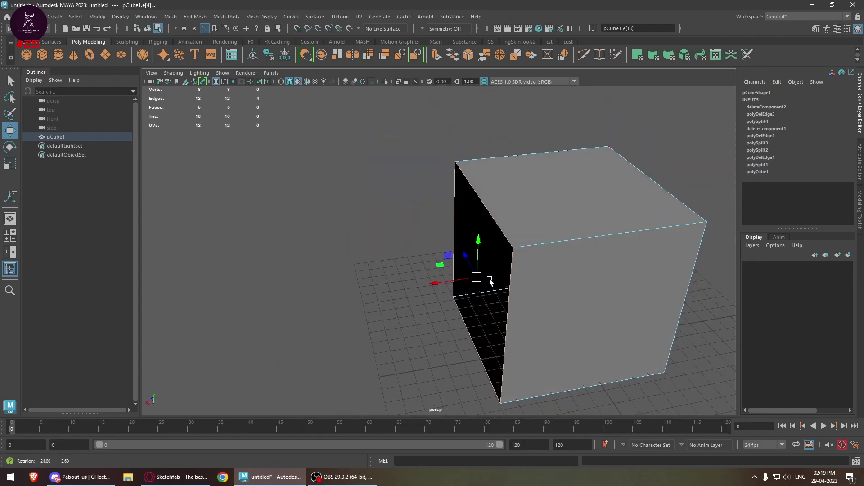
alt+drag(477, 250, 462, 221)
scroll(463, 221, up, 5)
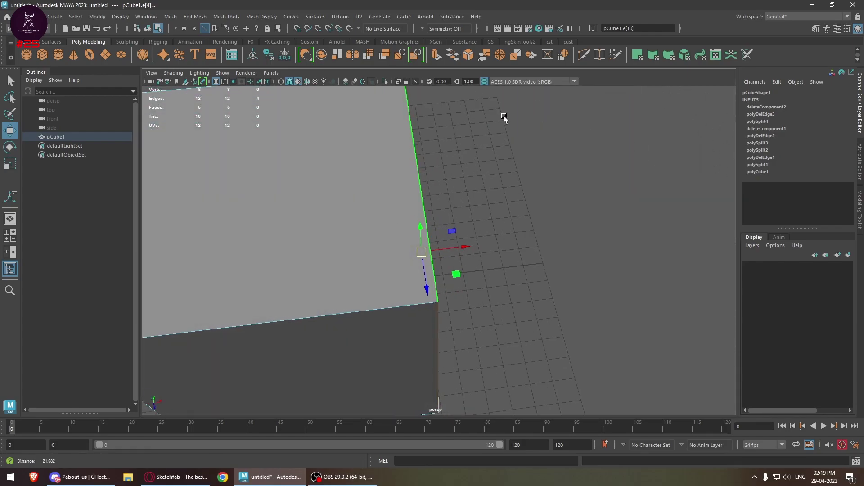
Step: Undo the border edge selection and the deletion of the side face
key(F8)
click(465, 133)
key(f)
click(435, 189)
key(ctrl+z)
key(ctrl+z)
key(ctrl+z)
key(ctrl+z)
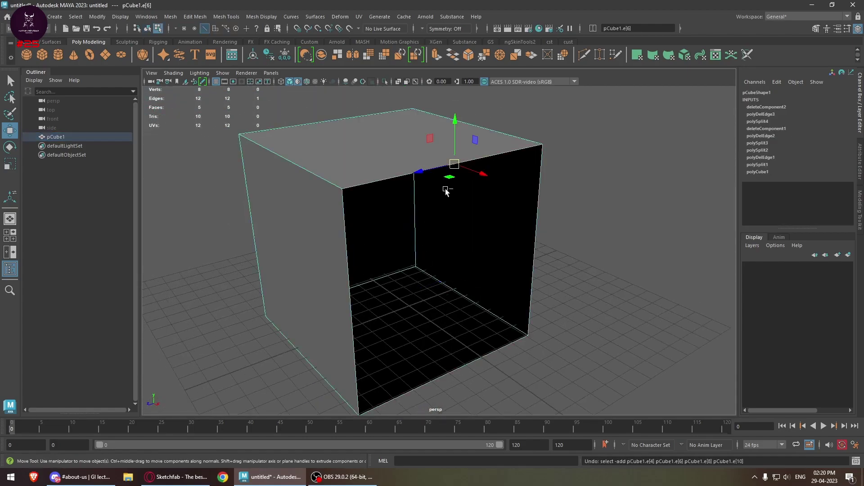
key(ctrl+z)
key(ctrl+z)
Step: Insert two closely spaced parallel edge loops around the cube with Multi-Cut
scroll(393, 213, up, 5)
right_drag(343, 208, 355, 112)
scroll(532, 127, down, 4)
ctrl+click(397, 224)
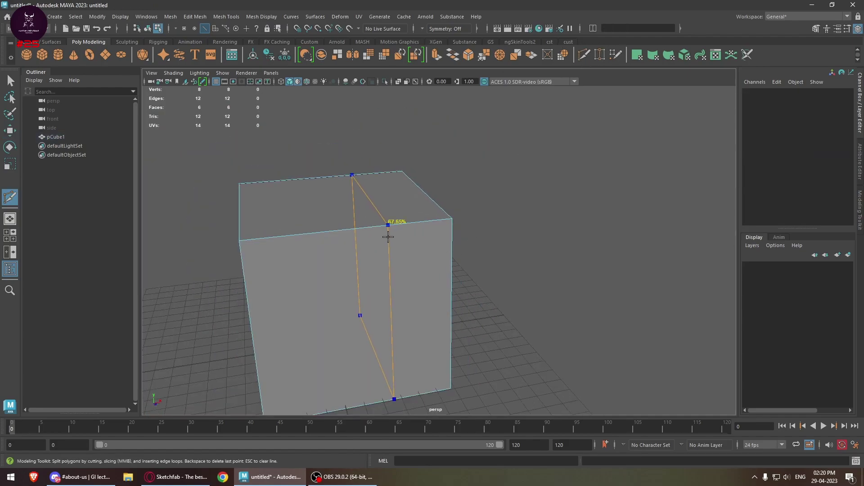
ctrl+click(382, 230)
key(w)
Step: Select the loop of narrow faces between the two edge loops in face mode and delete it
right_drag(388, 227, 390, 236)
click(390, 236)
shift+click(384, 212)
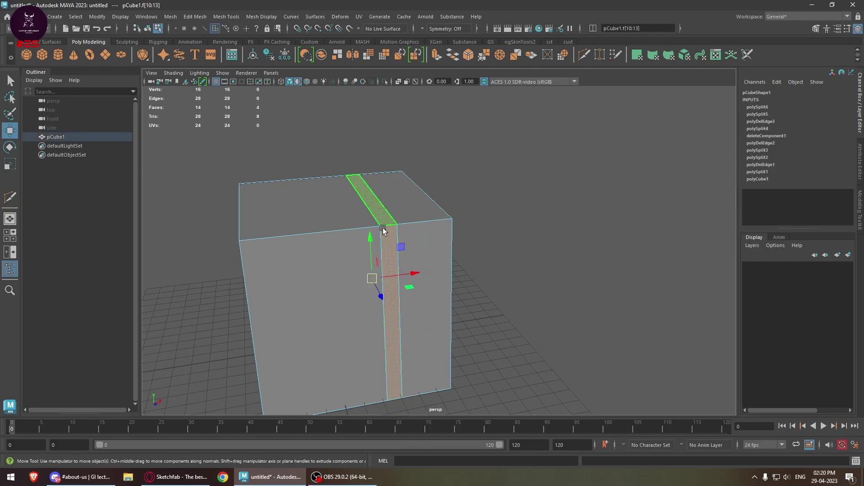
key(Delete)
Step: Select the border edges on both sides of the gap and merge them with a tolerance of 1
alt+drag(444, 201, 398, 216)
double_click(349, 185)
shift+right_drag(349, 185, 387, 134)
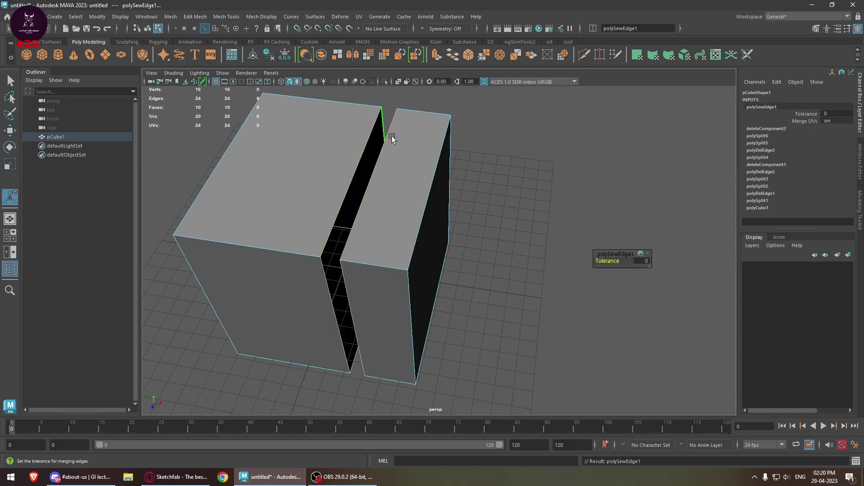
alt+drag(387, 134, 441, 188)
drag(607, 261, 273, 313)
scroll(484, 280, down, 2)
key(w)
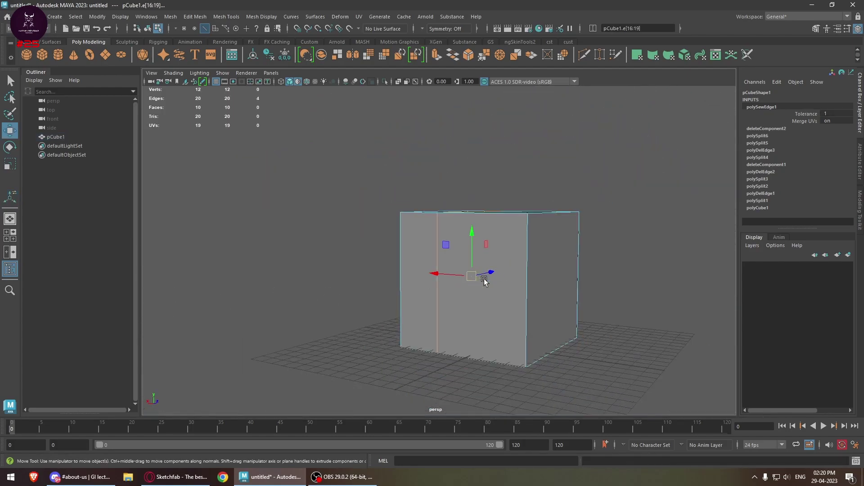
Step: Delete the merged seam loop together with its vertices, and undo the deletion
alt+drag(484, 280, 492, 365)
key(ctrl+Delete)
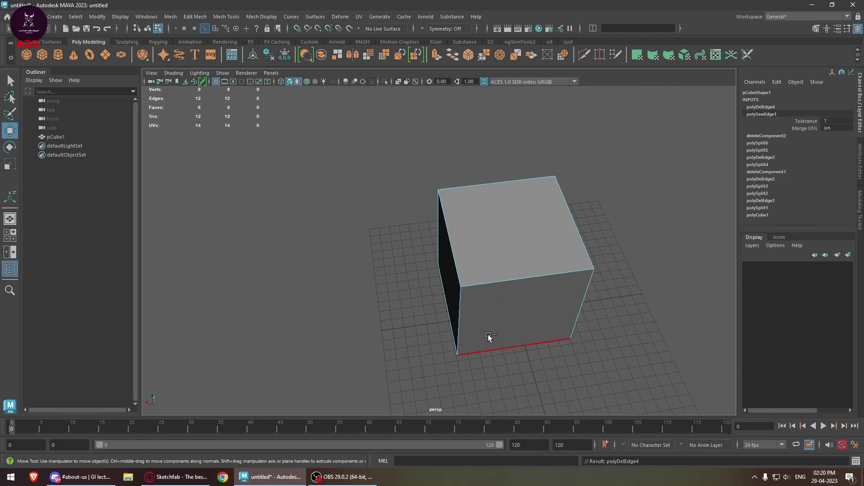
key(ctrl+z)
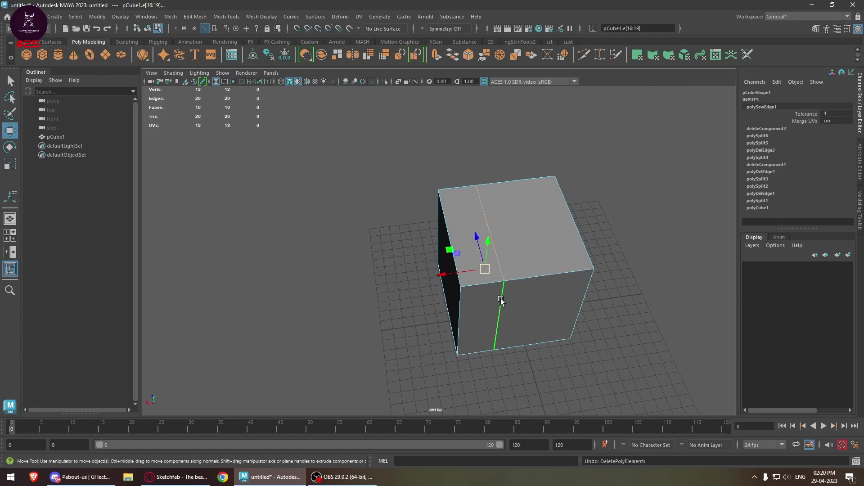
Step: Delete only the edges of the merged seam loop, leaving its vertices in place
alt+right_drag(499, 304, 558, 293)
alt+drag(558, 293, 394, 272)
key(Delete)
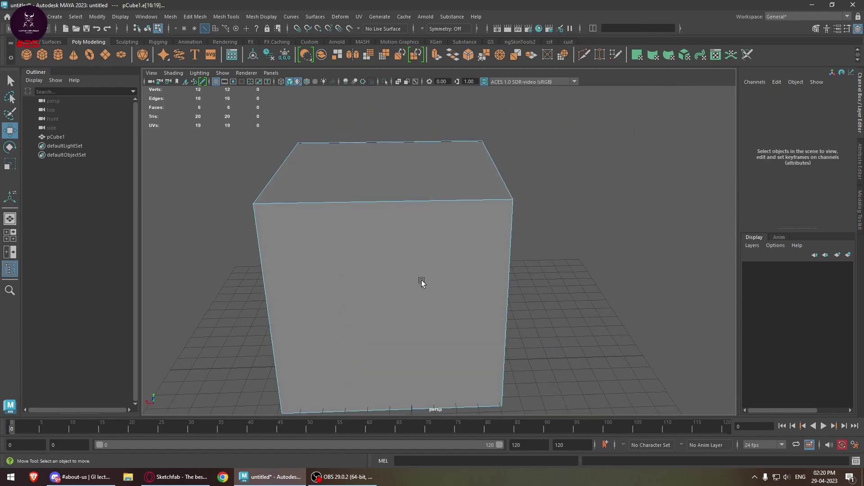
Step: Select the vertices left over from the deleted seam in vertex mode and try moving one out of line
alt+middle_drag(409, 279, 497, 280)
right_drag(416, 196, 387, 201)
alt+drag(417, 234, 353, 111)
click(361, 191)
alt+middle_drag(444, 309, 441, 197)
alt+drag(369, 269, 466, 320)
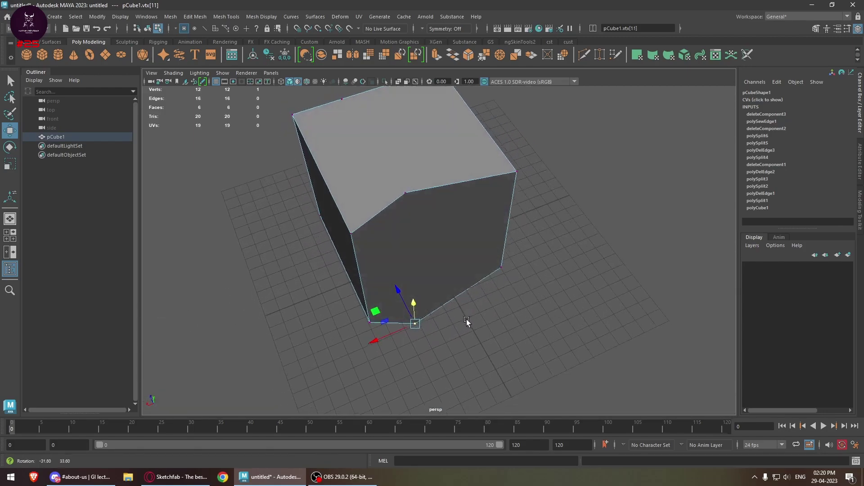
click(342, 100)
scroll(406, 209, down, 3)
alt+drag(406, 209, 508, 184)
drag(346, 189, 289, 203)
alt+drag(310, 234, 420, 245)
click(461, 218)
alt+drag(435, 208, 445, 239)
Step: Undo back to the selected seam edge loop and delete it together with its vertices
key(ctrl+z)
key(ctrl+z)
key(ctrl+z)
key(ctrl+z)
key(ctrl+z)
key(ctrl+z)
key(ctrl+z)
key(ctrl+z)
key(ctrl+z)
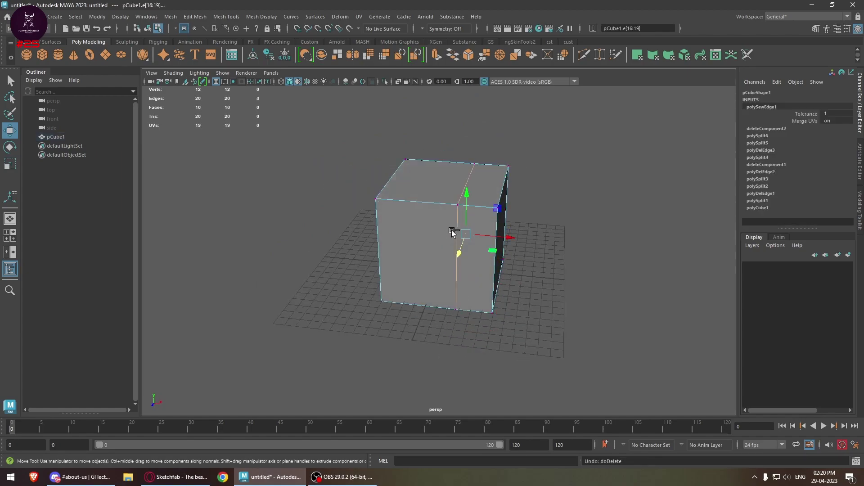
alt+drag(491, 237, 421, 238)
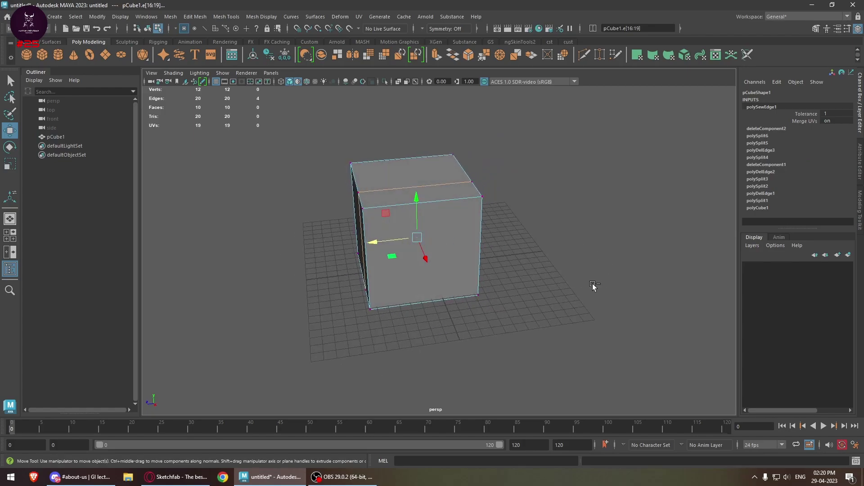
key(Delete)
alt+drag(414, 221, 475, 138)
alt+middle_drag(464, 230, 466, 230)
Step: Collapse the cube's top front edge in edge mode using Collapse Edge, and undo the collapse
right_drag(473, 139, 501, 112)
click(496, 174)
shift+right_drag(496, 174, 496, 123)
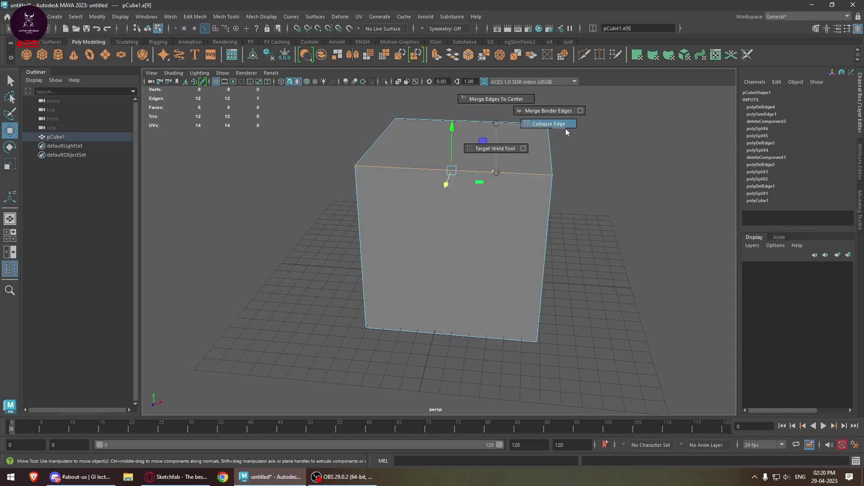
shift+right_drag(565, 131, 563, 128)
key(ctrl+z)
Step: Weld a top edge of the cube onto a bottom edge with the Target Weld Tool, and undo the weld
alt+drag(447, 195, 484, 199)
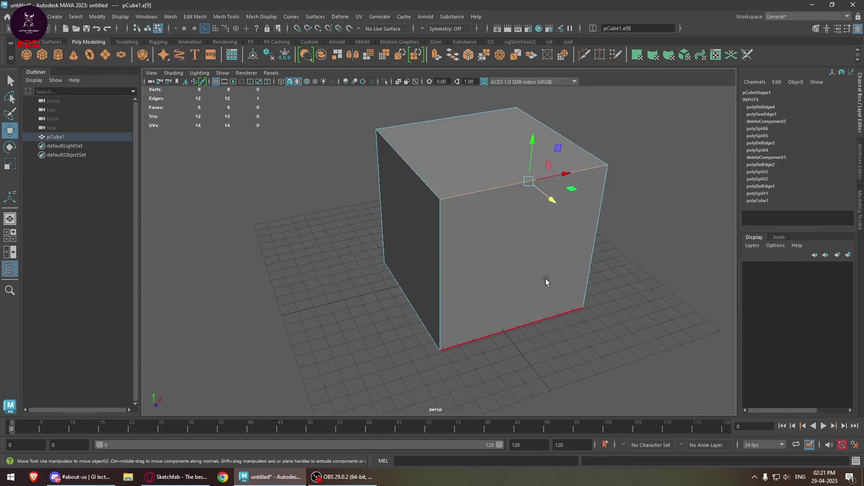
shift+right_click(506, 232)
mouse_move(508, 197)
shift+right_down()
mouse_move(509, 162)
mouse_move(510, 186)
shift+right_up()
alt+drag(595, 221, 623, 180)
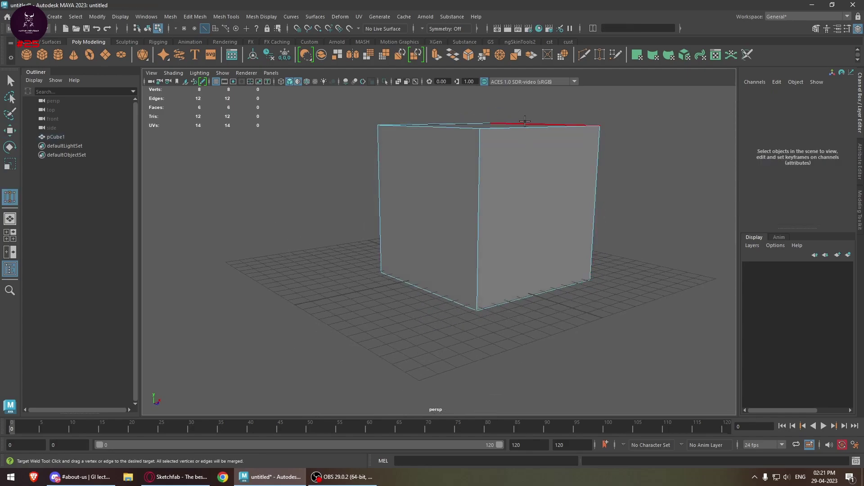
drag(525, 125, 533, 300)
alt+drag(626, 226, 539, 220)
key(ctrl+z)
key(ctrl+z)
key(ctrl+z)
key(ctrl+z)
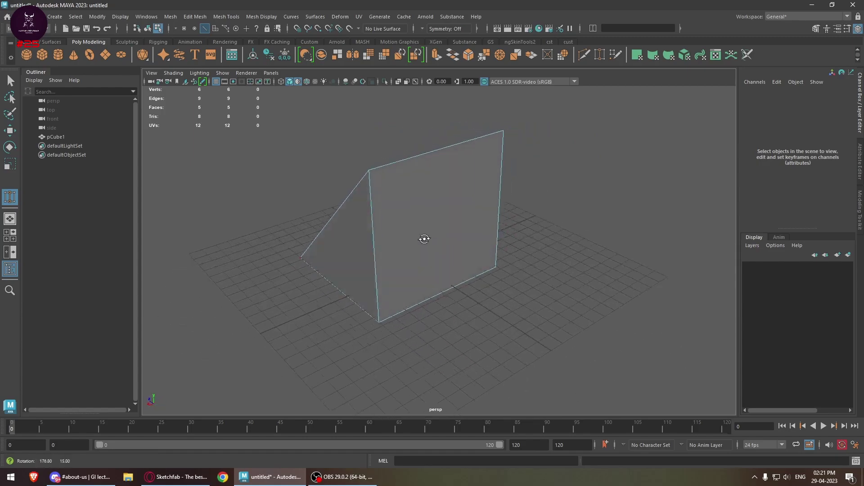
alt+drag(488, 256, 521, 218)
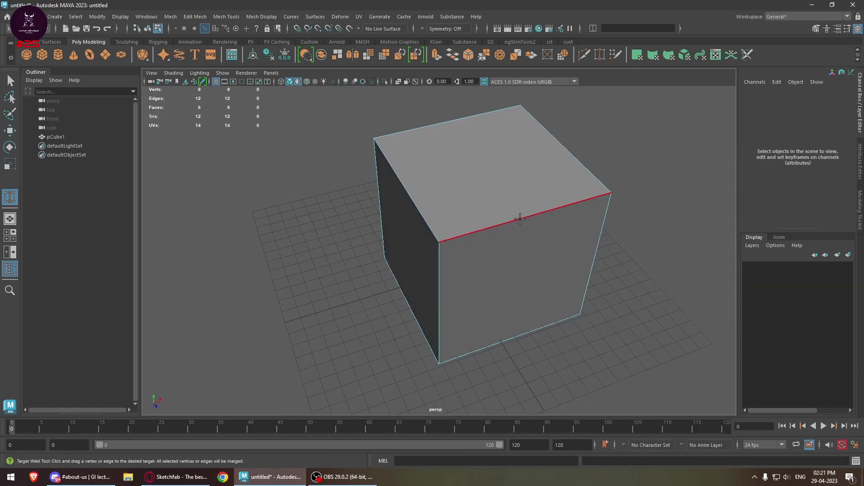
Step: Select the cube's top front edge, preview an edge loop on it with Multi-Cut, and leave the tool
click(520, 217)
key(w)
shift+right_click(520, 220)
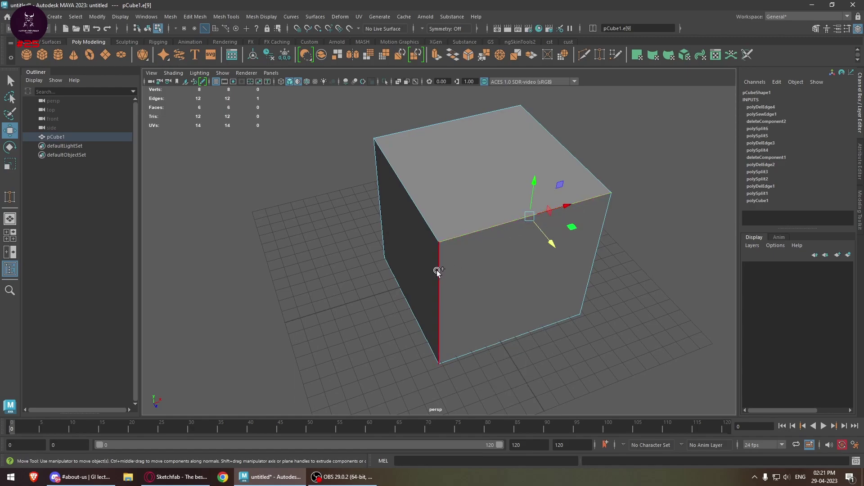
click(666, 163)
click(535, 211)
shift+right_click(537, 211)
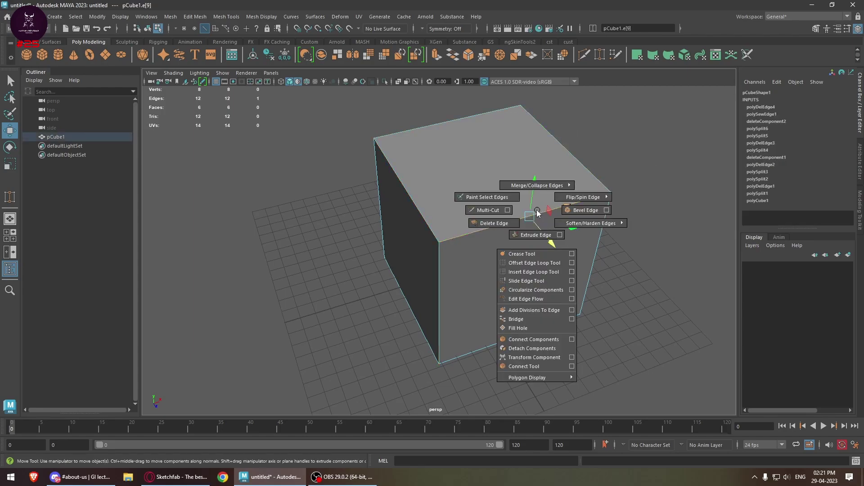
click(488, 210)
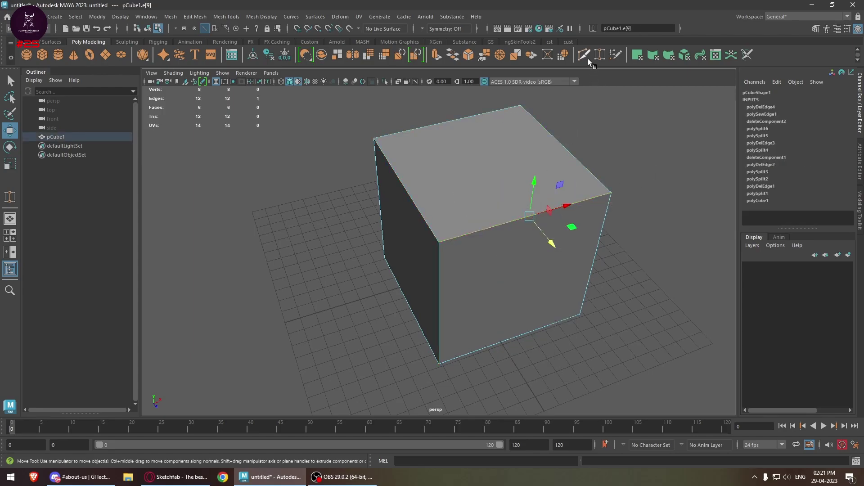
alt+drag(550, 231, 534, 201)
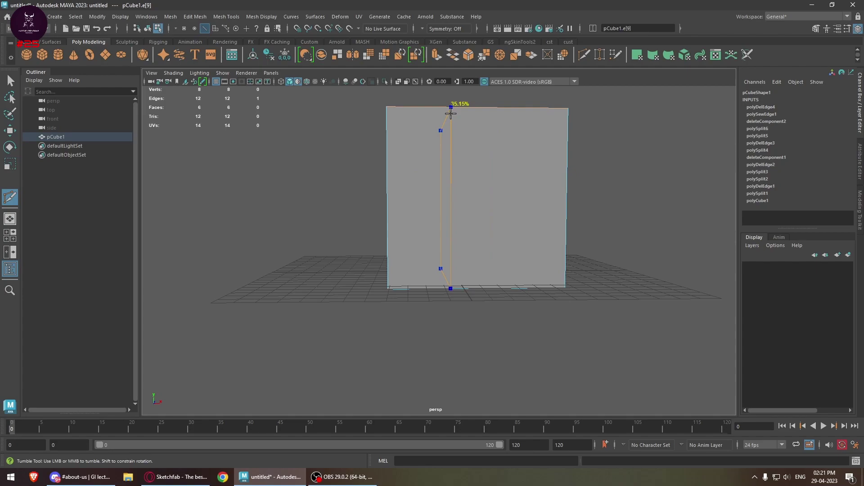
alt+drag(373, 207, 567, 222)
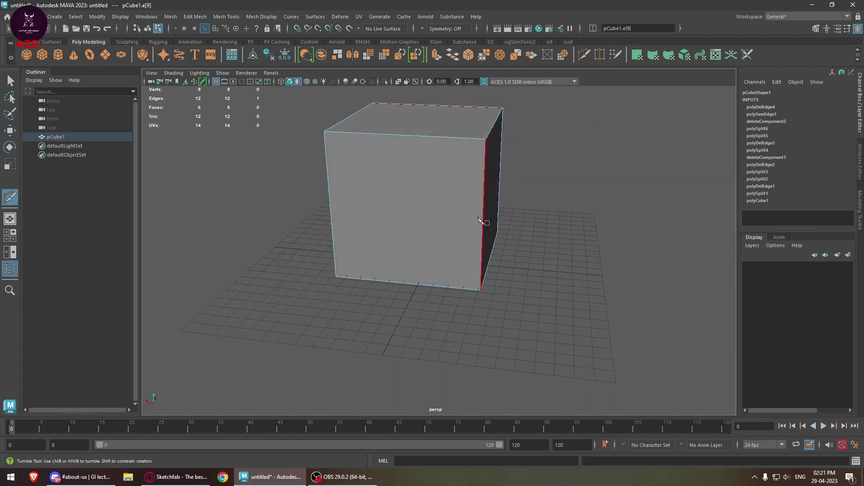
key(w)
click(571, 170)
alt+drag(570, 170, 422, 190)
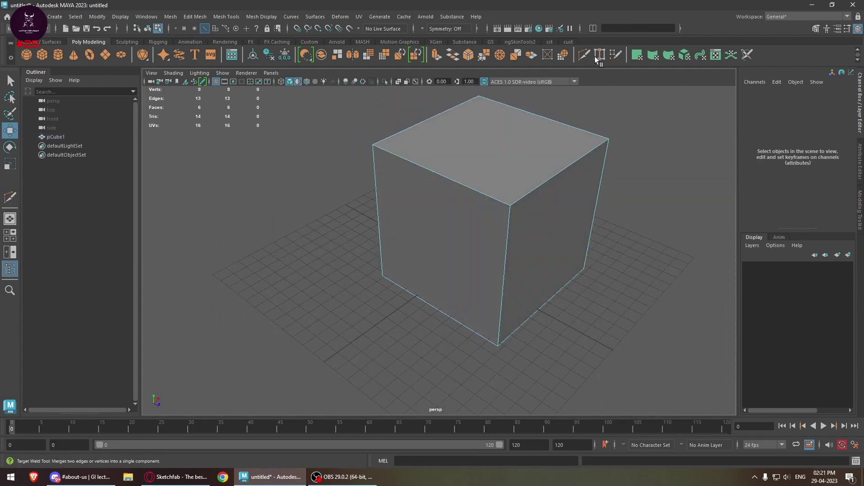
Step: Pull the extra vertex on the cube's vertical edge outward in vertex mode
alt+drag(550, 180, 558, 203)
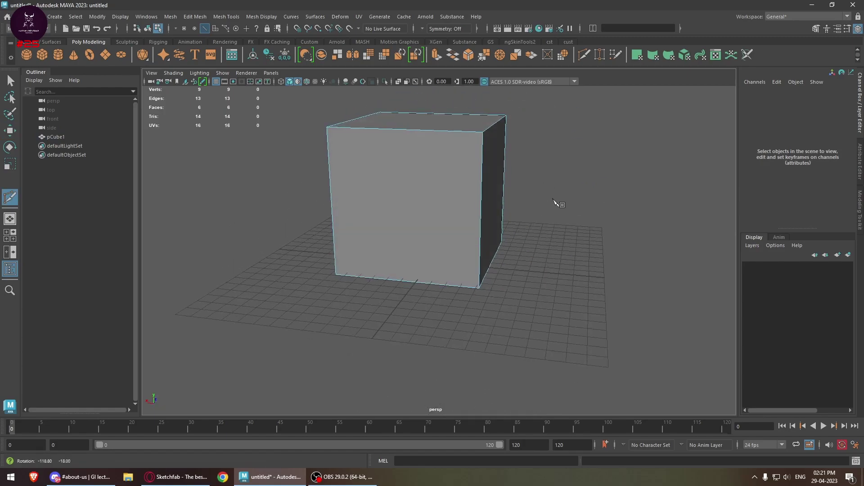
right_drag(483, 186, 440, 185)
alt+drag(440, 185, 531, 209)
click(491, 204)
Step: Insert a horizontal edge loop at mid-height around the cube with Multi-Cut, undoing the first attempt
click(584, 54)
ctrl+click(563, 146)
click(489, 249)
key(ctrl+z)
key(ctrl+z)
key(ctrl+z)
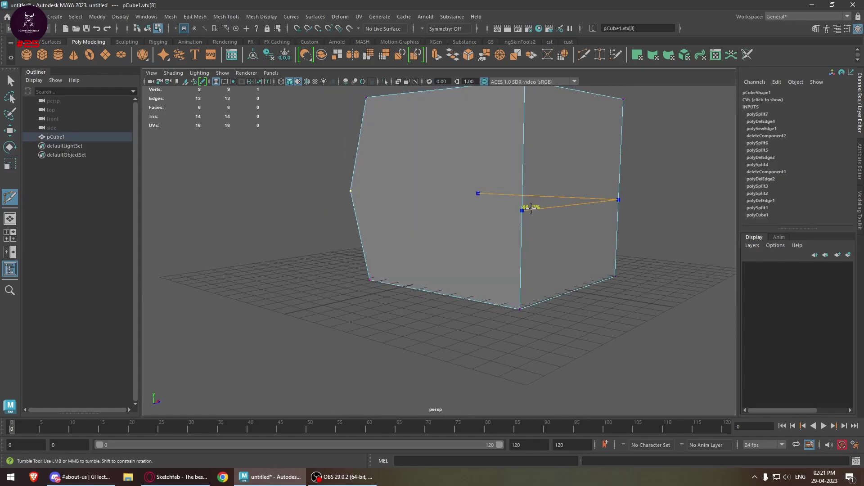
click(522, 202)
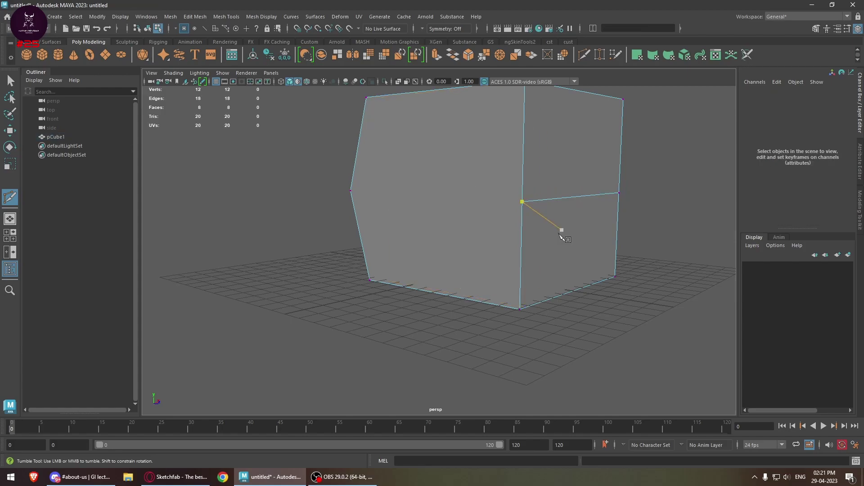
Step: Undo the horizontal edge loop, the vertex move and the extra vertex to get back to the plain cube
alt+drag(561, 231, 541, 232)
alt+drag(390, 215, 602, 218)
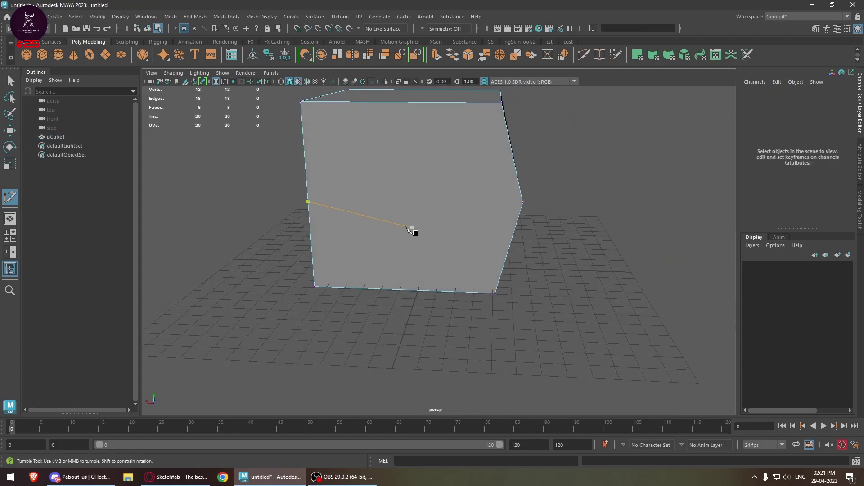
alt+drag(415, 230, 436, 233)
key(w)
key(ctrl+z)
key(ctrl+z)
key(ctrl+z)
alt+drag(494, 249, 489, 227)
key(ctrl+z)
key(ctrl+z)
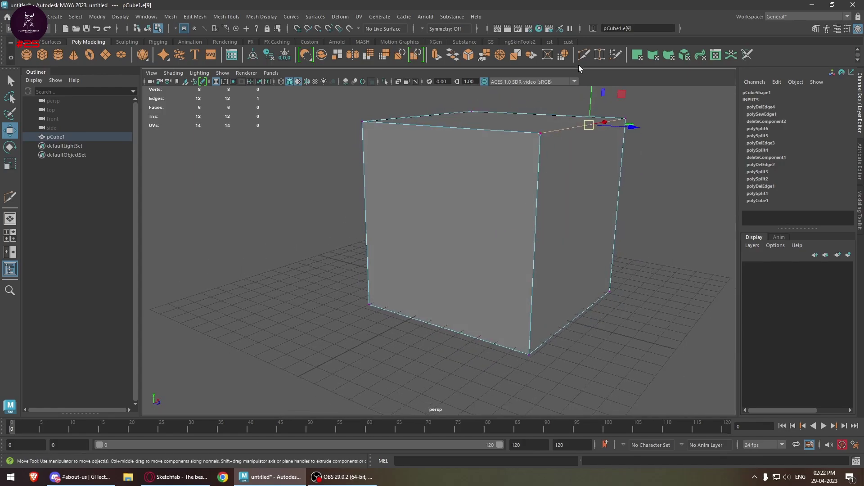
click(586, 54)
click(529, 354)
alt+drag(545, 245, 525, 188)
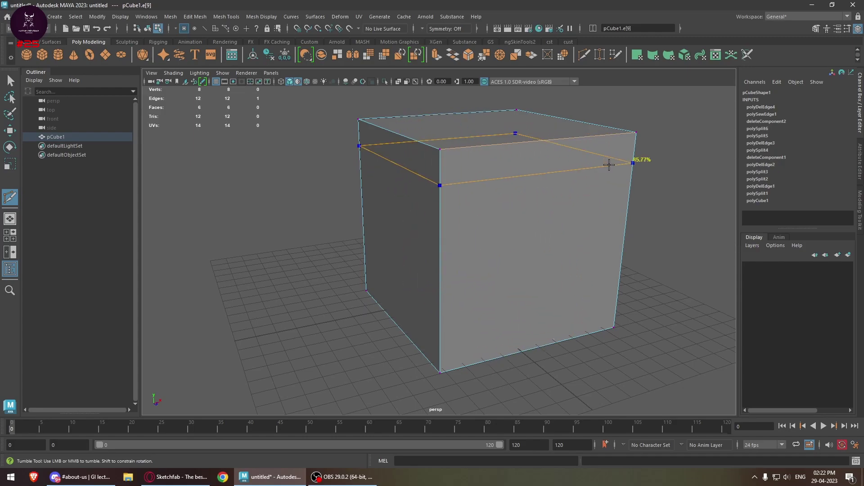
key(w)
Step: Bevel the cube's selected top edge with a fraction of 0.5 and 5 segments
alt+drag(499, 216, 468, 135)
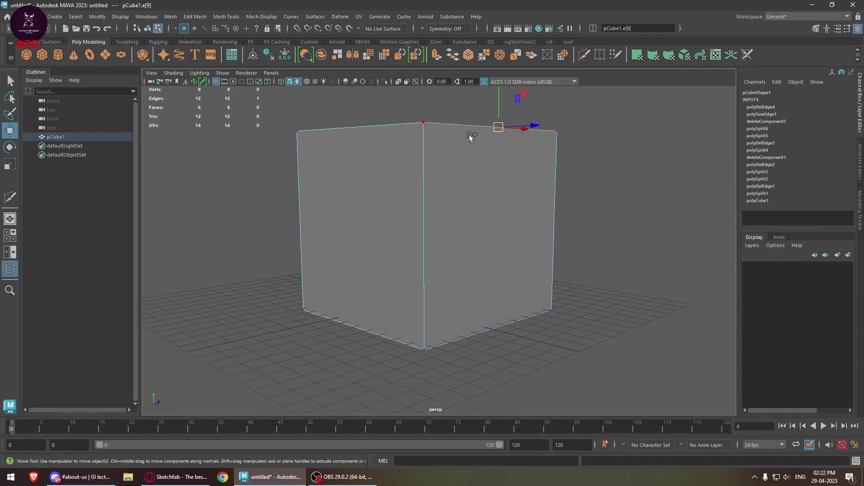
shift+right_click(470, 131)
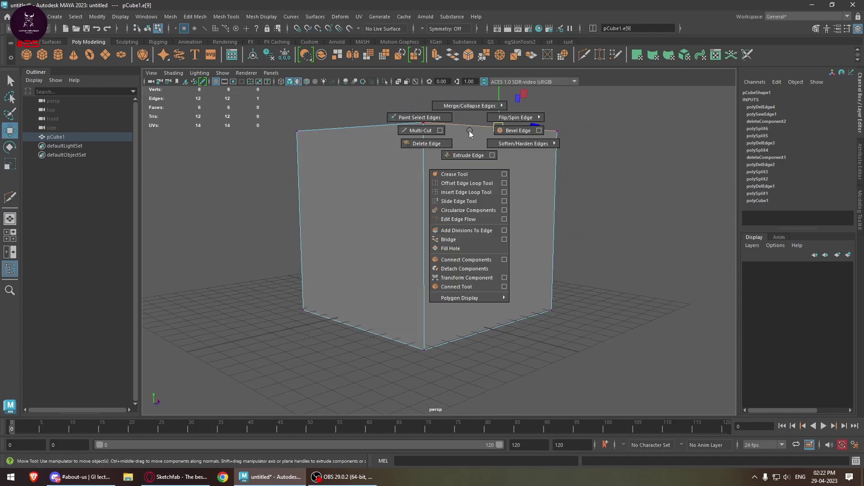
click(511, 132)
alt+drag(512, 131, 579, 197)
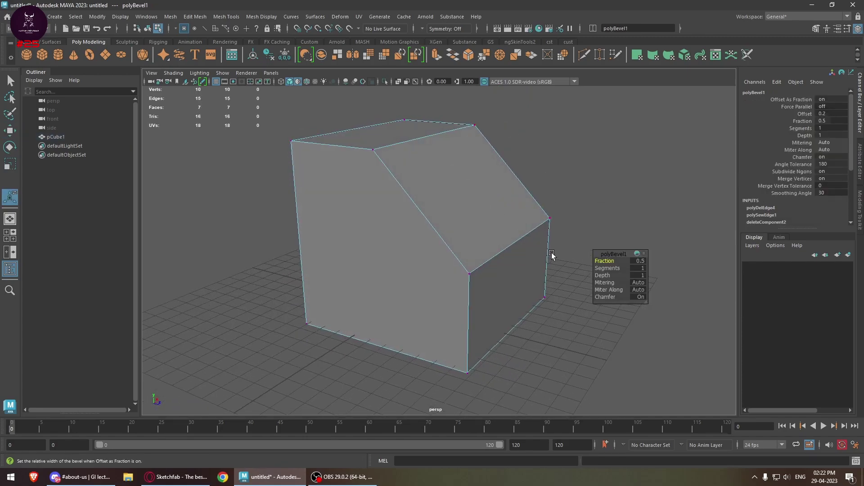
click(607, 268)
middle_drag(613, 269, 625, 273)
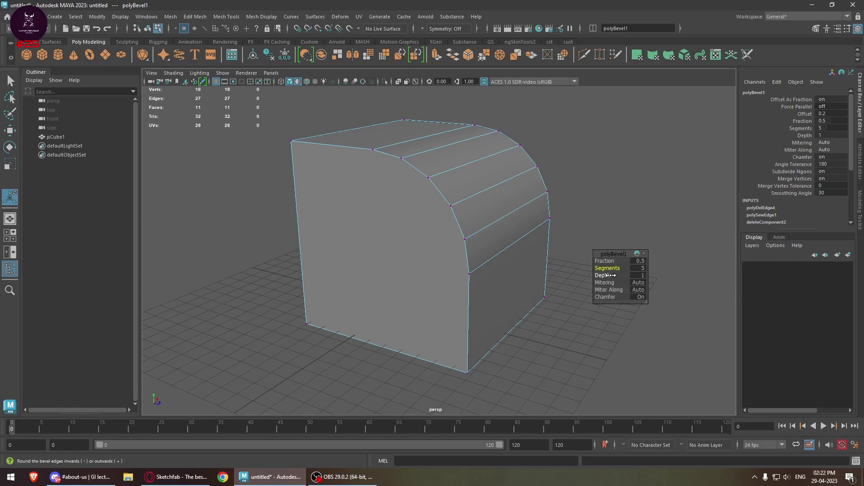
Step: Lower the bevel's depth to -0.1 and set it to exactly 0 to flatten the bevel
drag(603, 275, 602, 275)
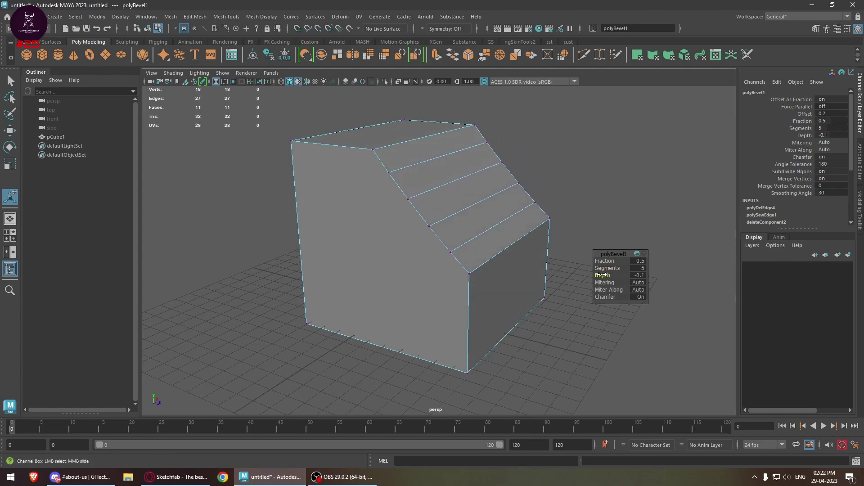
click(635, 275)
text(0)
key(Return)
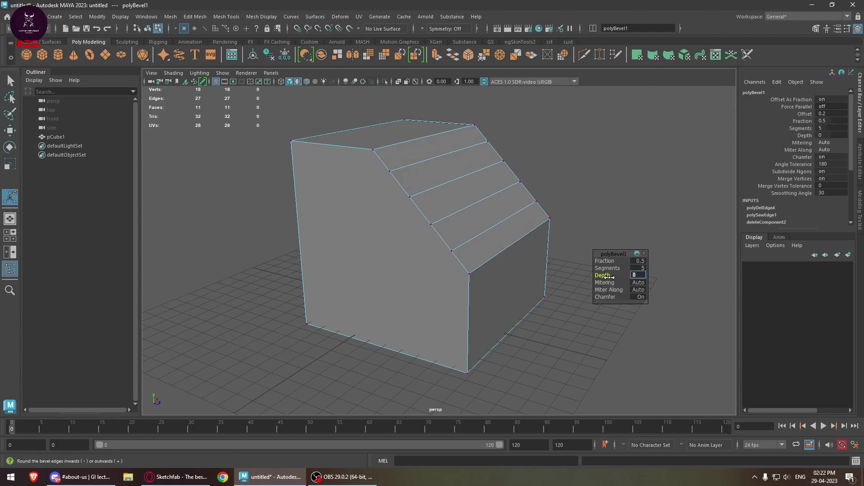
Step: Lower the bevel's depth to -1 for an inward curve, examine it, and restore the depth to 1
drag(608, 276, 595, 276)
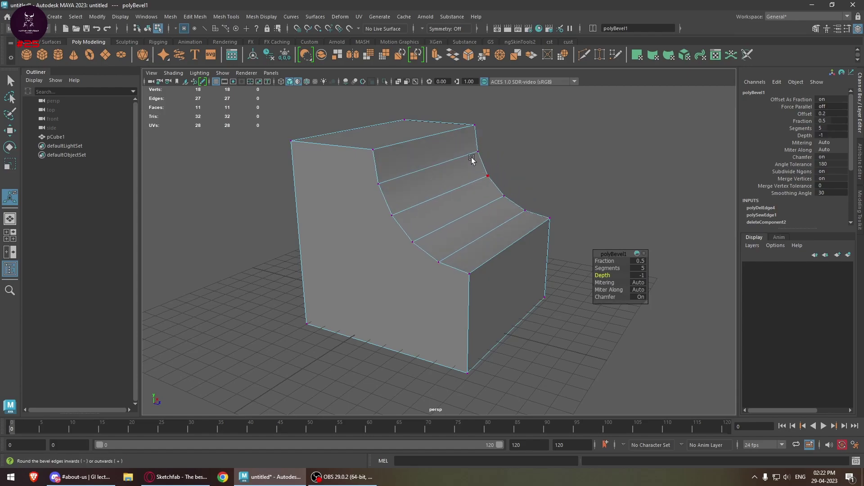
alt+drag(497, 217, 305, 208)
drag(605, 276, 557, 262)
alt+drag(297, 197, 428, 154)
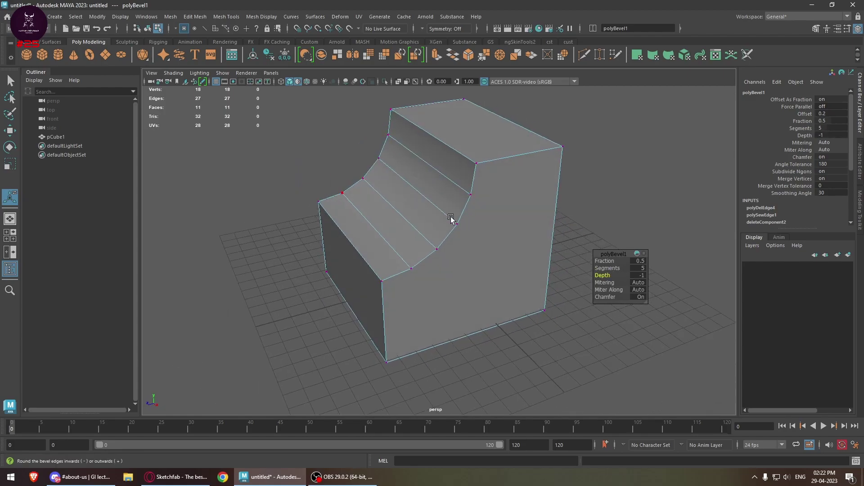
alt+drag(456, 219, 670, 293)
drag(607, 273, 575, 234)
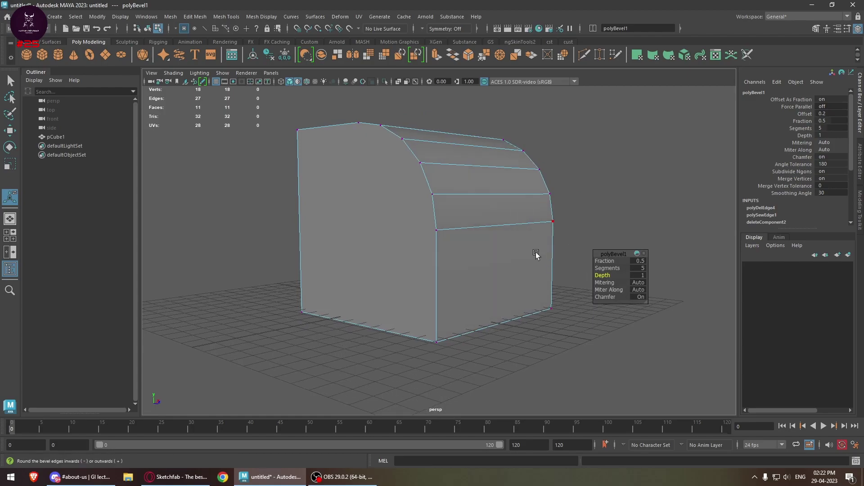
Step: Turn the bevel's Chamfer option off, inspect the resulting support edges, and turn it back on
click(641, 297)
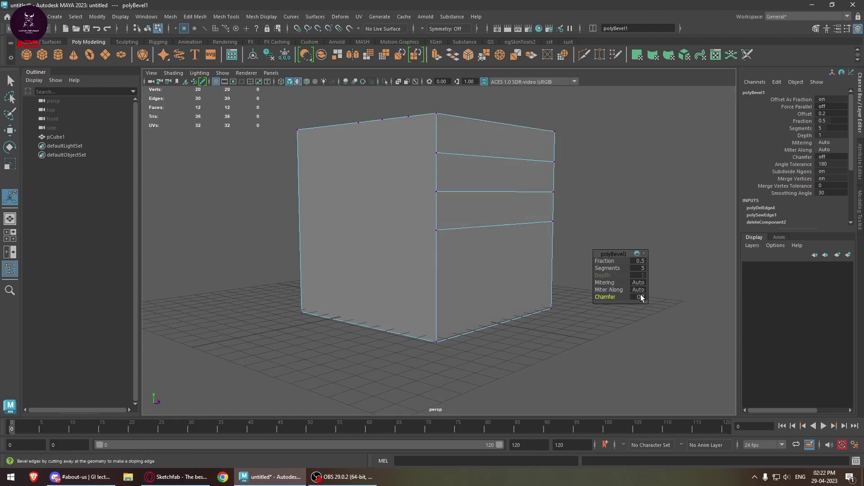
alt+drag(491, 168, 422, 171)
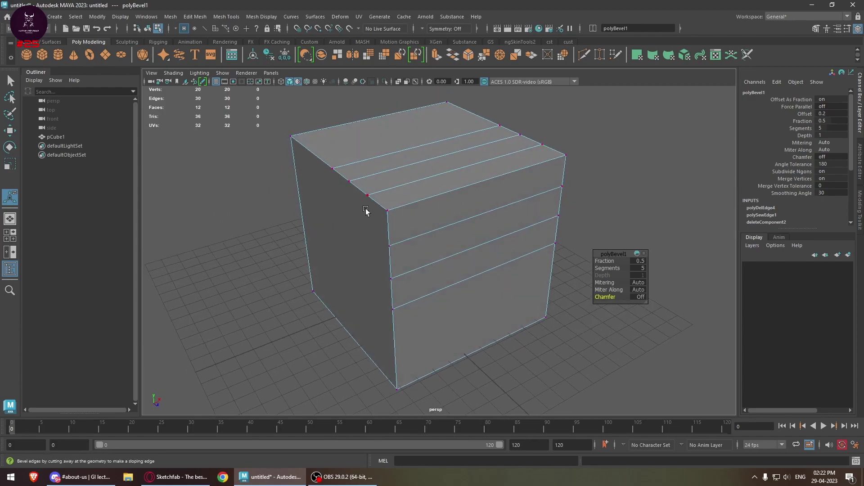
alt+drag(496, 266, 504, 257)
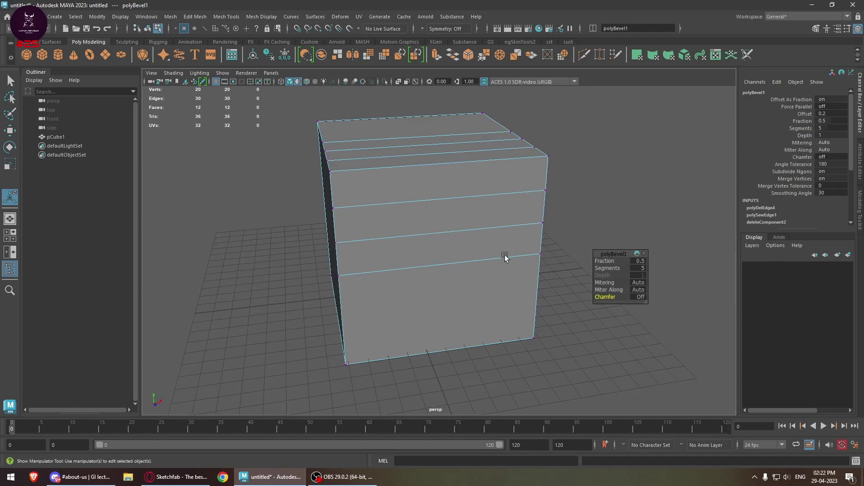
click(640, 297)
Step: Set the bevel to 4 segments with a fraction of 0.05
alt+drag(449, 274, 499, 225)
click(607, 268)
middle_drag(621, 281, 602, 262)
click(607, 261)
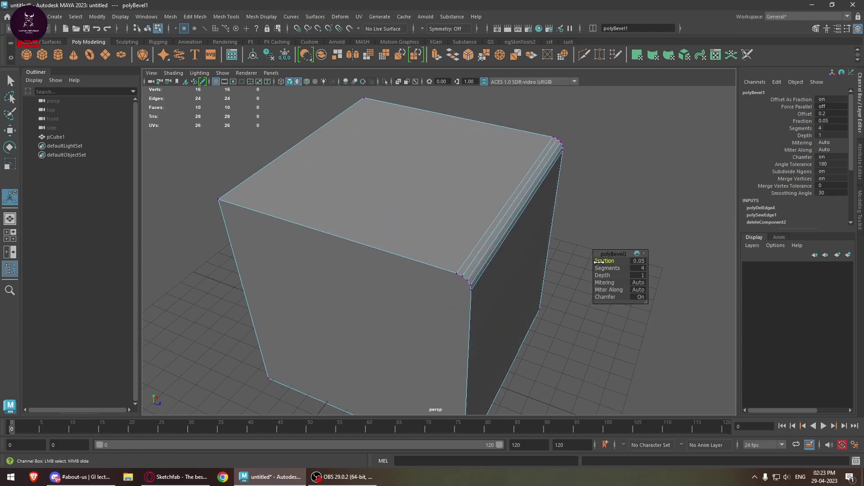
alt+drag(497, 286, 504, 266)
key(w)
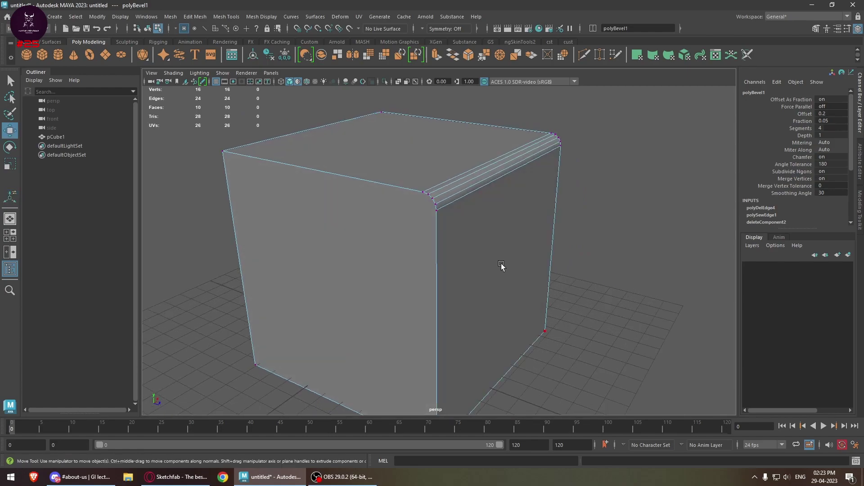
Step: Leave component editing and put the beveled cube in object mode with nothing selected
right_drag(381, 210, 390, 136)
mouse_move(401, 186)
right_down()
mouse_move(402, 175)
mouse_move(369, 189)
mouse_move(398, 178)
right_up()
right_click(405, 187)
click(401, 171)
key(ctrl+z)
alt+drag(398, 178, 468, 197)
right_drag(468, 196, 503, 153)
alt+drag(495, 255, 403, 226)
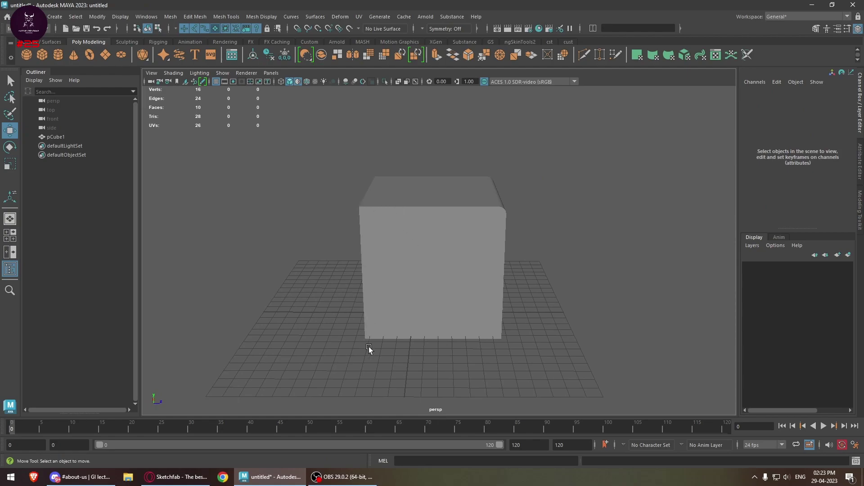
Step: Duplicate the beveled cube and place the copy beside it at Translate Z 17.825
alt+drag(432, 269, 417, 228)
alt+drag(363, 279, 406, 252)
alt+drag(434, 222, 356, 227)
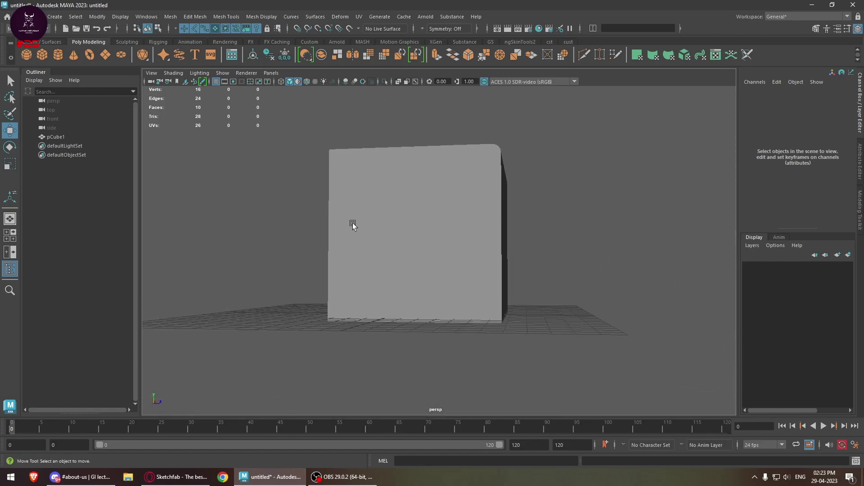
alt+drag(347, 190, 455, 257)
click(439, 234)
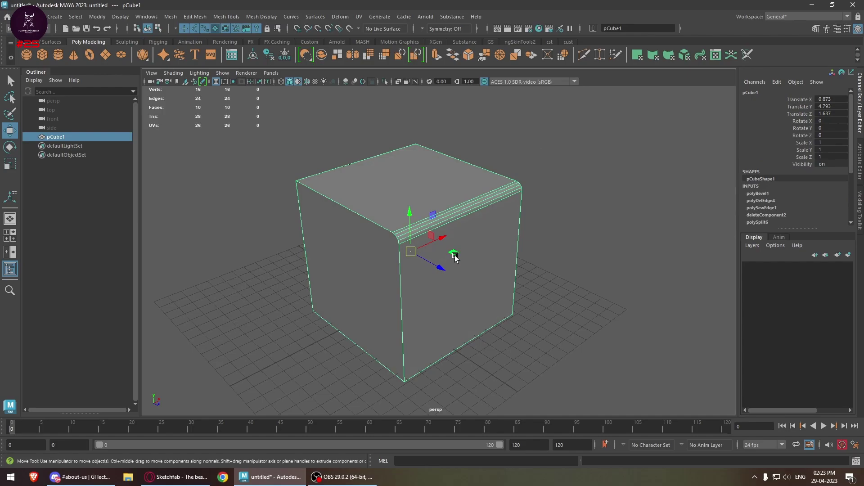
alt+middle_drag(472, 299, 395, 231)
key(ctrl+d)
drag(396, 231, 396, 224)
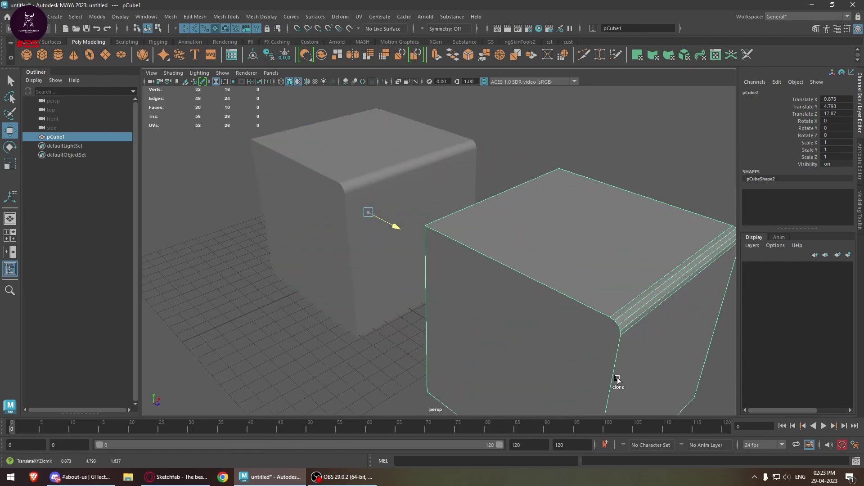
alt+right_drag(396, 223, 463, 319)
alt+drag(463, 318, 426, 270)
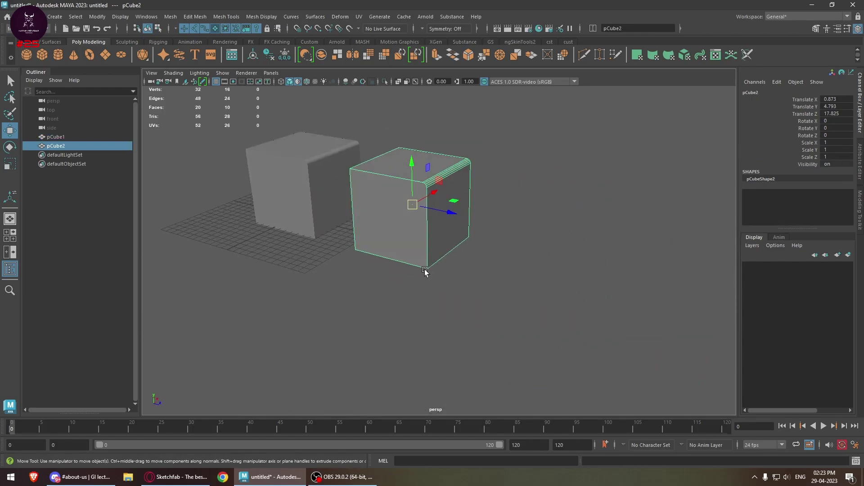
alt+right_drag(426, 270, 449, 237)
alt+middle_drag(452, 237, 480, 275)
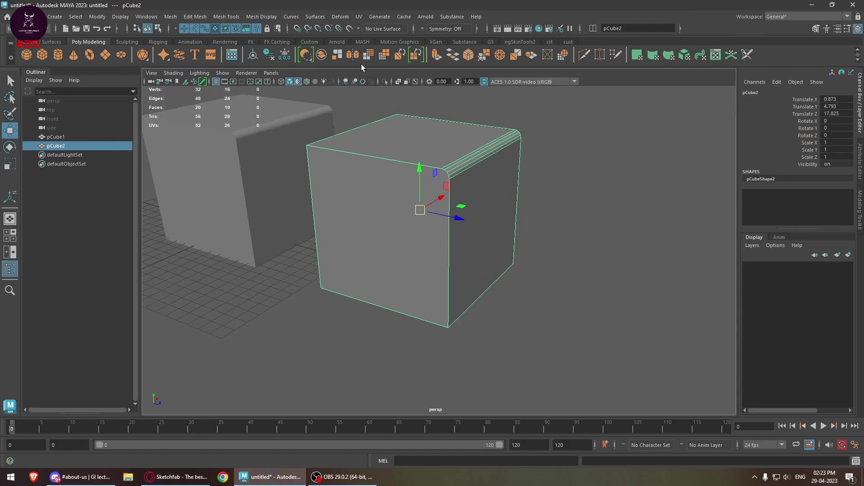
Step: Turn on smooth mesh preview for the copied cube, inspect its shape, and return it to the unsmoothed display
click(298, 81)
key(3)
mouse_move(480, 245)
alt+mouse_down()
mouse_move(470, 258)
mouse_move(361, 248)
mouse_move(378, 279)
alt+mouse_up()
click(395, 317)
alt+drag(559, 328, 471, 193)
click(440, 211)
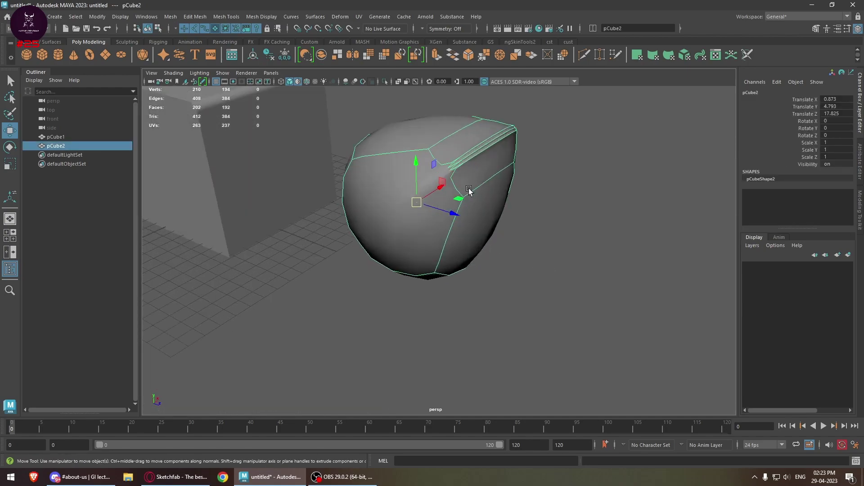
key(1)
alt+drag(430, 237, 412, 232)
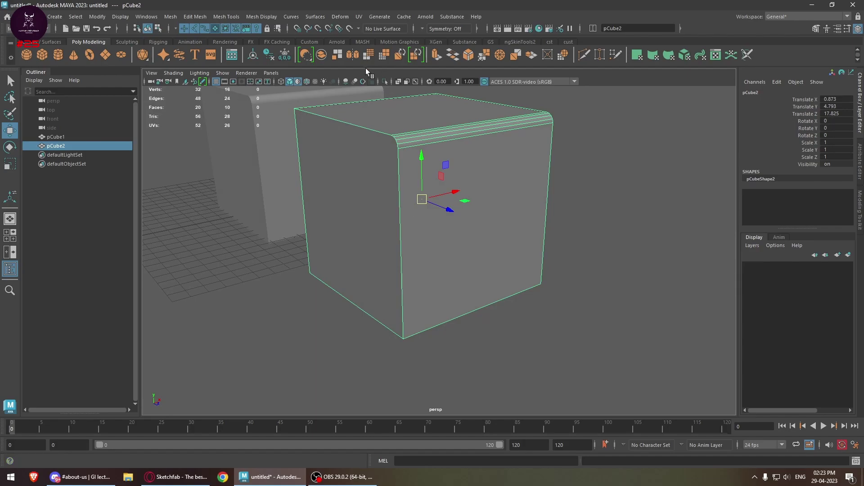
Step: Try the Smooth operation with 1 division on the copied cube, undo it, and delete the copy
click(371, 56)
alt+drag(488, 185, 575, 189)
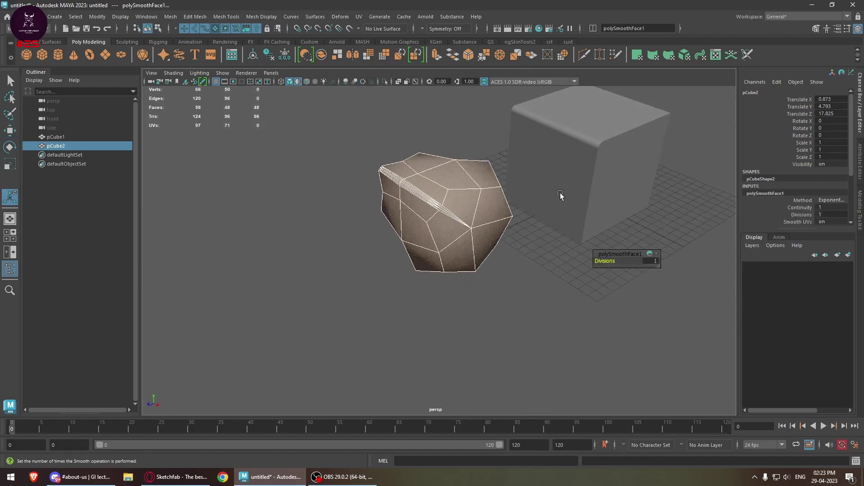
key(ctrl+z)
alt+drag(508, 239, 482, 238)
key(w)
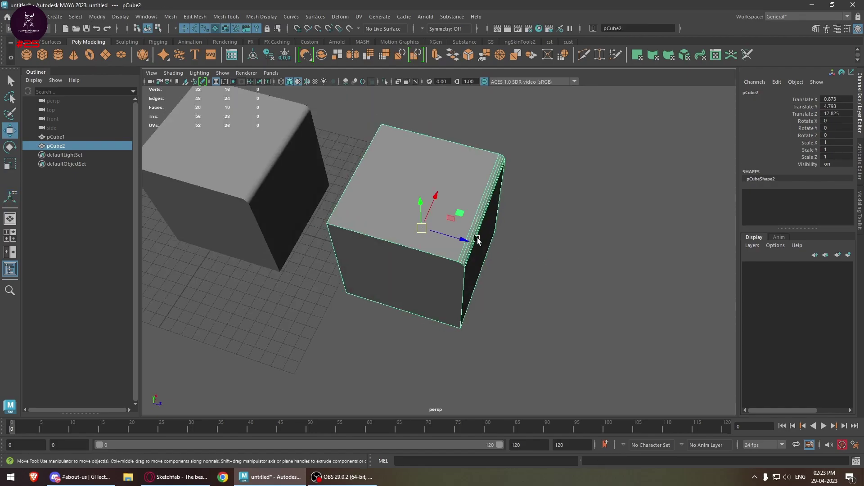
key(Delete)
Step: Soften all edges of the original beveled cube, inspect the shading, and return to object mode
click(318, 183)
alt+drag(318, 183, 436, 169)
right_drag(435, 169, 432, 147)
alt+drag(409, 222, 685, 431)
alt+drag(477, 269, 464, 208)
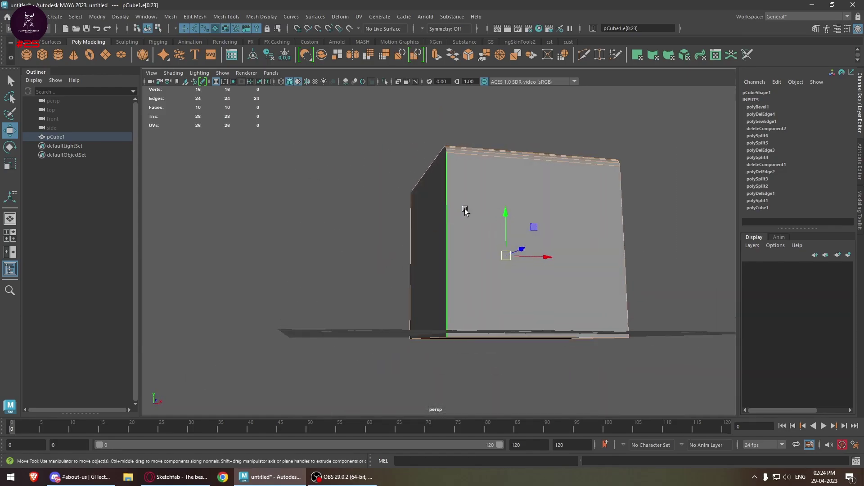
shift+right_drag(472, 194, 473, 196)
shift+right_drag(530, 223, 565, 213)
alt+drag(488, 217, 563, 257)
key(F8)
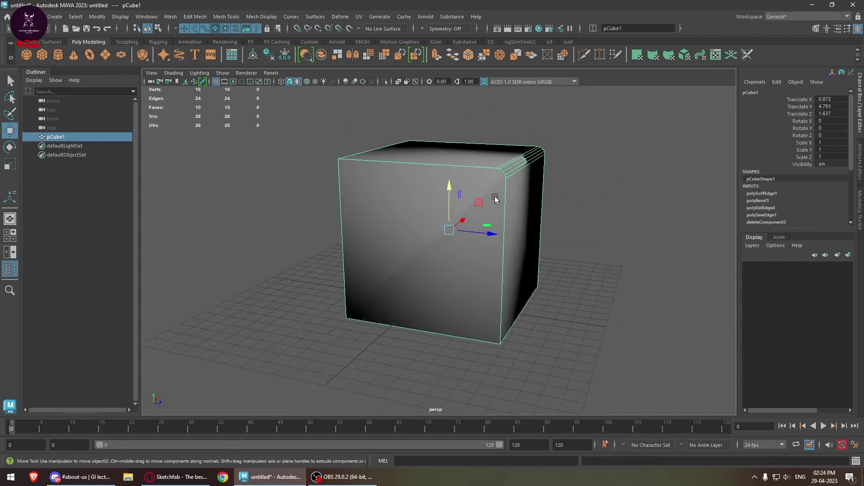
Step: Harden all edges of the beveled cube and clear the selection
scroll(490, 221, up, 3)
shift+right_drag(449, 182, 449, 182)
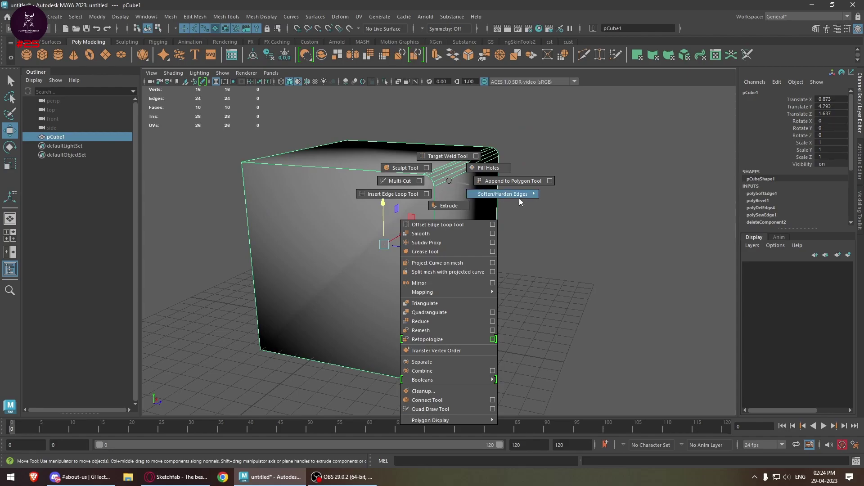
mouse_move(501, 194)
click(570, 219)
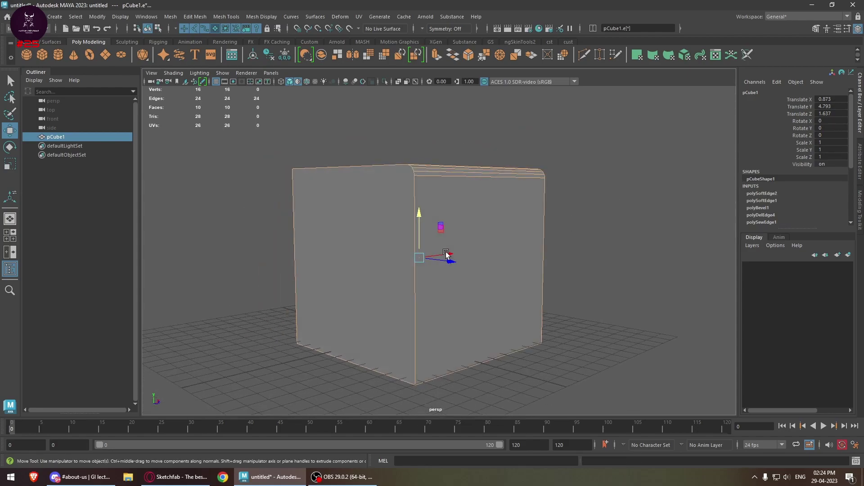
click(550, 163)
Step: Soften the long edges running along the bevel strip, then check the cube's shading in object mode
alt+drag(549, 163, 473, 284)
scroll(470, 252, up, 4)
alt+drag(468, 219, 436, 168)
right_drag(437, 168, 439, 143)
click(441, 163)
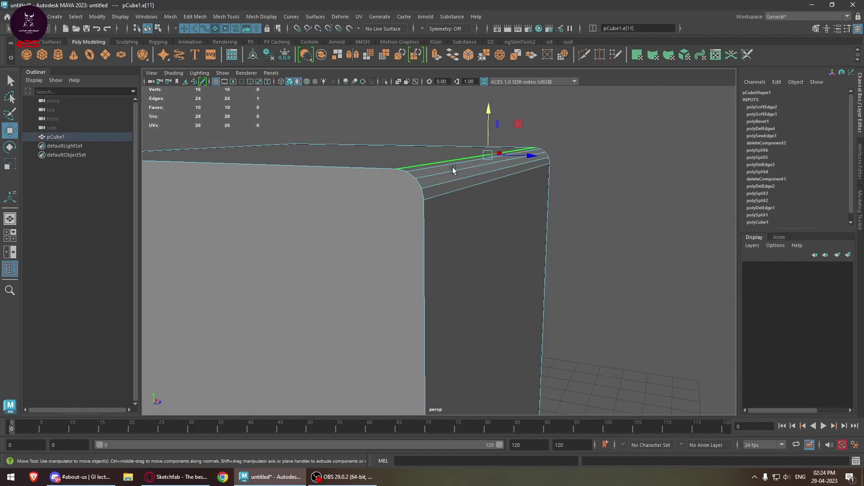
double_click(441, 163)
alt+drag(440, 208, 451, 215)
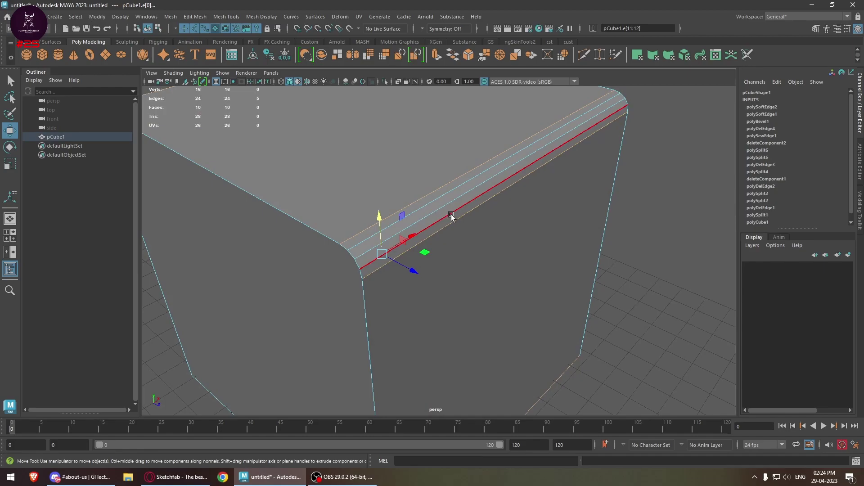
double_click(458, 216)
double_click(442, 182)
shift+click(442, 183)
shift+right_drag(442, 182, 518, 131)
click(636, 158)
scroll(495, 346, down, 5)
alt+drag(432, 358, 353, 335)
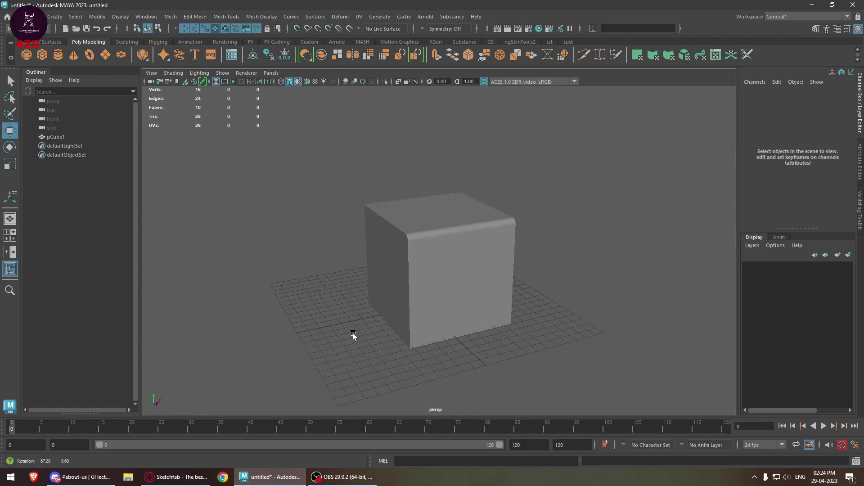
Step: Try extruding the cube's top side edge next to the bevel upward, inspect the new face, and undo the extrusion
click(466, 231)
mouse_move(467, 220)
shift+right_down()
mouse_move(468, 231)
mouse_move(467, 220)
shift+right_up()
scroll(422, 238, up, 2)
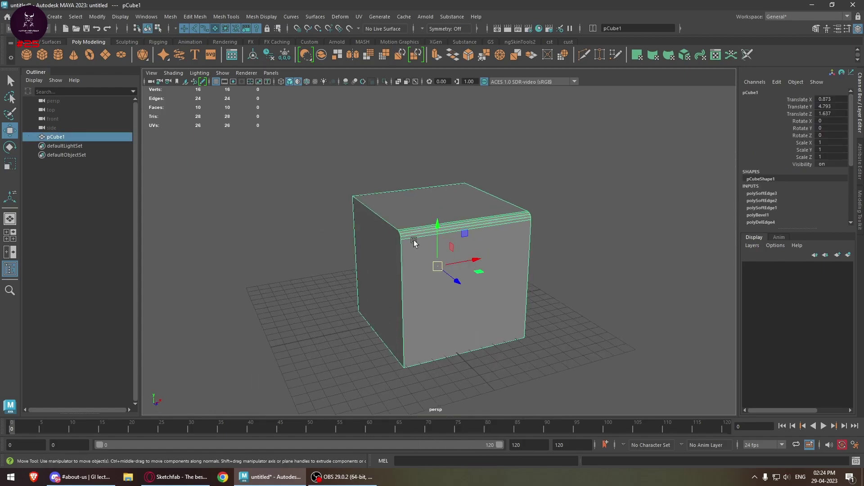
alt+drag(421, 238, 551, 235)
right_drag(393, 226, 390, 205)
click(359, 248)
alt+drag(367, 286, 529, 284)
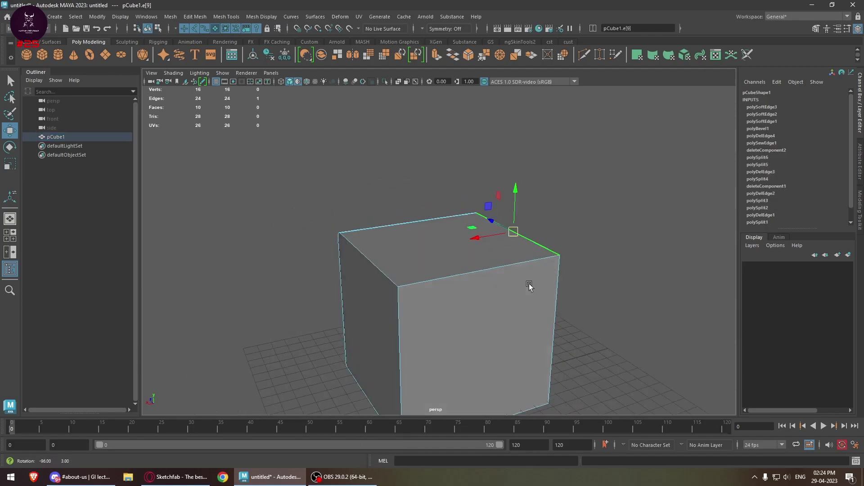
shift+right_drag(515, 226, 450, 205)
alt+drag(573, 266, 492, 299)
key(w)
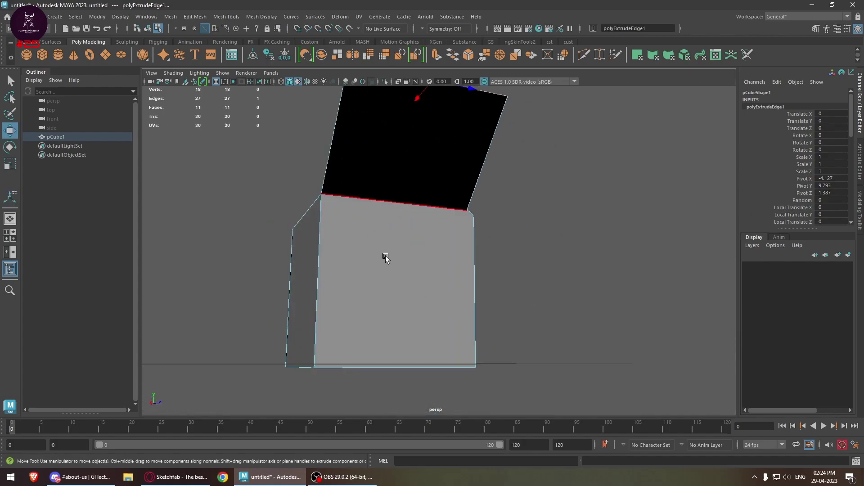
alt+drag(385, 255, 408, 275)
key(ctrl+z)
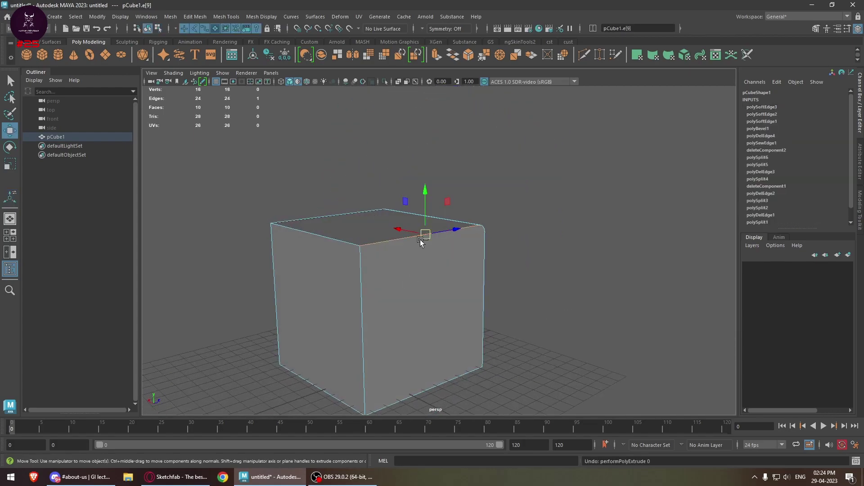
Step: Delete the cube's side face below that top edge to leave the side open
alt+drag(420, 239, 457, 209)
right_drag(400, 201, 414, 225)
click(414, 227)
key(Delete)
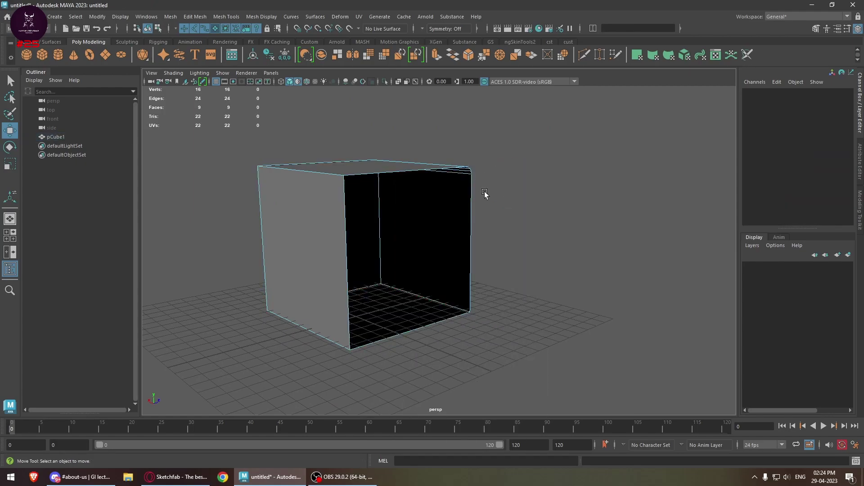
Step: Extrude the border edges of the opening and try the Thickness and Local Translate Z settings, undoing each change
double_click(470, 223)
alt+drag(468, 221, 522, 277)
shift+right_drag(464, 243, 463, 272)
drag(608, 260, 669, 294)
key(ctrl+z)
drag(626, 268, 808, 298)
key(ctrl+z)
Step: Try the border extrusion's Offset, try 5 divisions with a Thickness of 5.1, and undo the extrusion
alt+drag(573, 323, 522, 310)
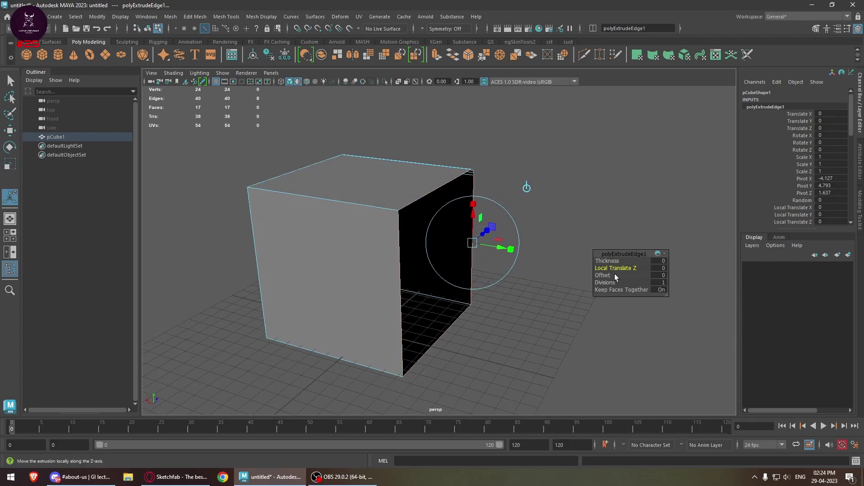
drag(608, 274, 632, 266)
key(ctrl+z)
alt+drag(518, 270, 405, 267)
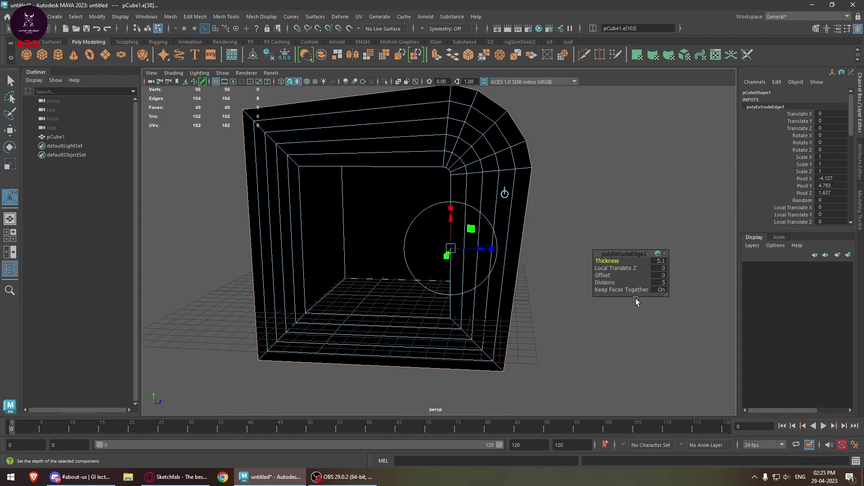
key(ctrl+z)
key(ctrl+z)
alt+drag(351, 256, 484, 311)
key(ctrl+z)
Step: Extrude the opening's top edge outward along X to about -19.9 as a long flat strip
key(w)
click(436, 190)
shift+drag(401, 189, 684, 251)
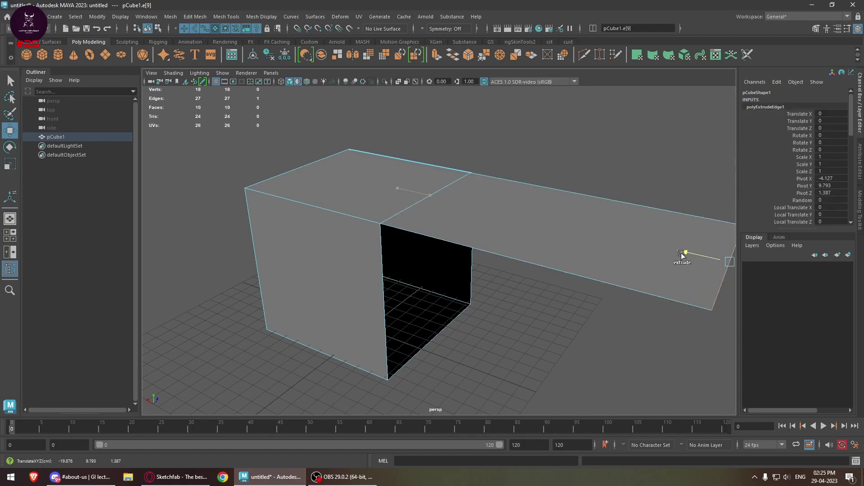
alt+drag(529, 264, 509, 218)
Step: Extrude the strip's long side edge down to Y -14.039 and extrude the resulting edge along Z to about 21
click(513, 195)
shift+drag(529, 168, 536, 396)
alt+drag(513, 328, 336, 416)
alt+drag(399, 380, 623, 400)
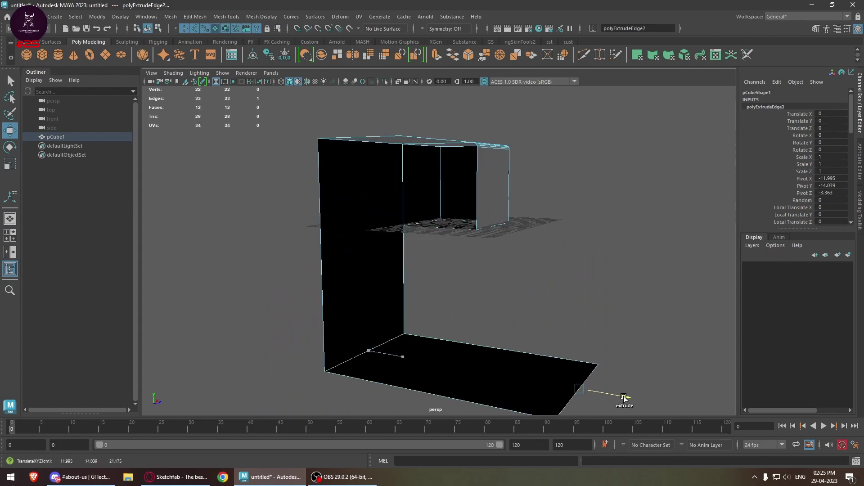
alt+right_drag(626, 402, 603, 366)
alt+drag(540, 357, 623, 360)
Step: Undo the chained edge extrusions
key(ctrl+z)
key(ctrl+z)
key(ctrl+z)
key(ctrl+z)
key(ctrl+z)
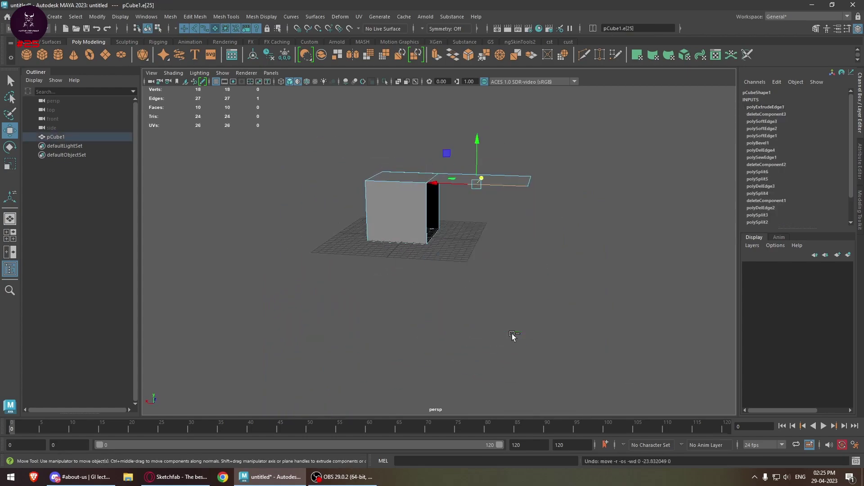
Step: Select the open cube in object mode, switch it to Vertex Face mode, and examine how its faces are displayed
scroll(508, 199, up, 5)
alt+middle_drag(507, 199, 506, 266)
right_drag(396, 190, 436, 160)
click(422, 197)
right_click(419, 192)
right_drag(419, 193, 396, 205)
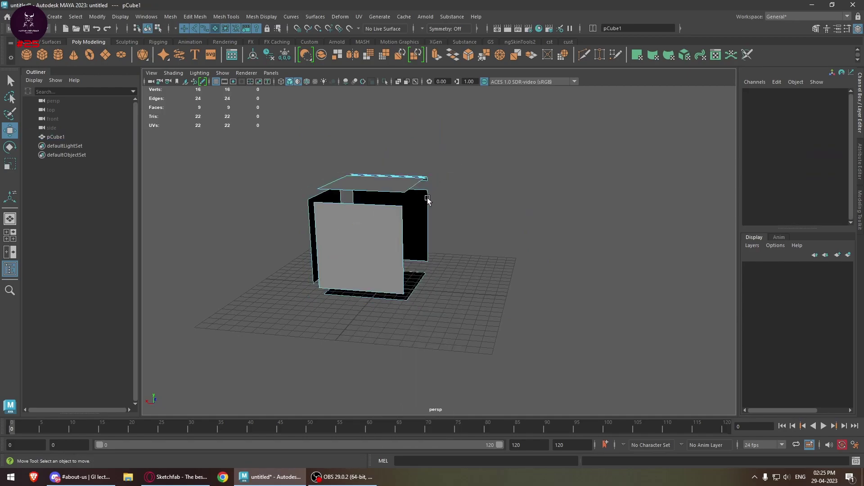
scroll(420, 202, up, 5)
alt+middle_drag(424, 216, 509, 297)
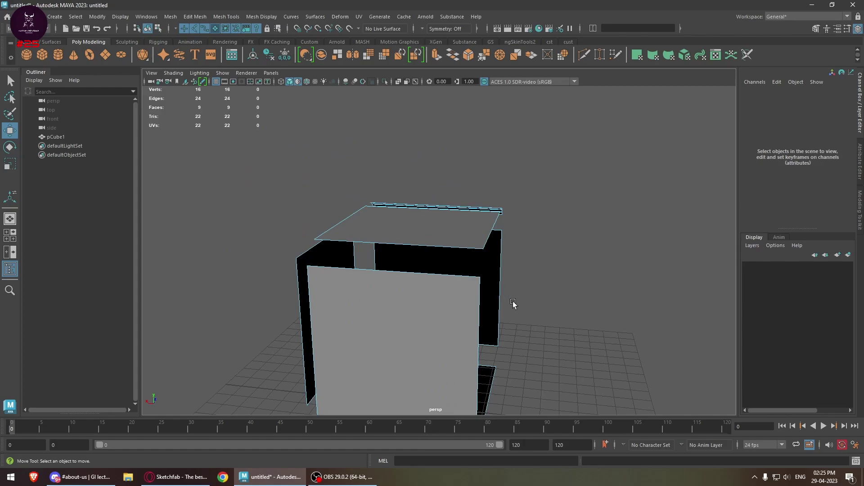
scroll(518, 305, down, 3)
alt+drag(535, 305, 458, 277)
Step: Select the top edge of the cube's open side and review the available edge editing commands
right_click(448, 185)
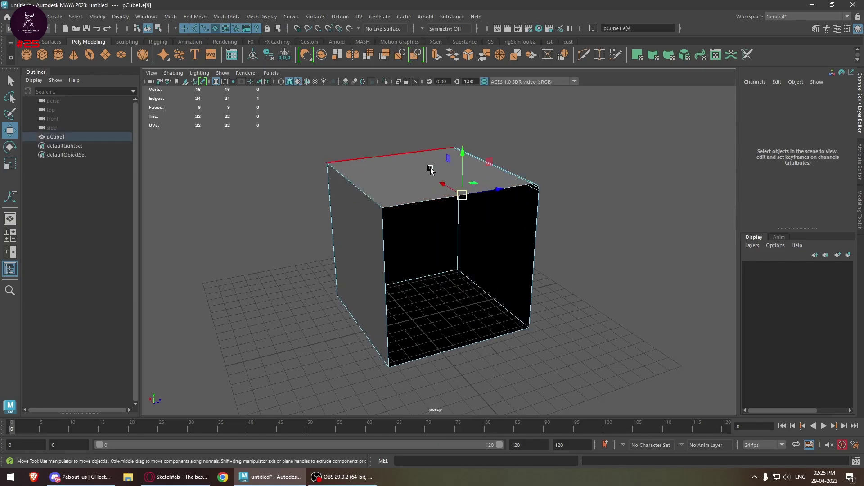
shift+right_click(438, 199)
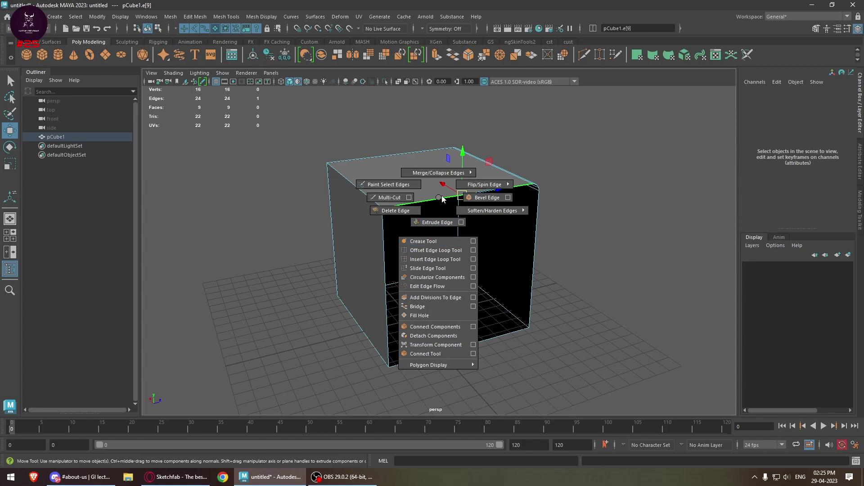
alt+drag(442, 197, 390, 168)
Step: Use Multi-Cut to insert an edge loop near the middle of the cube, crossing the bevel strip
click(447, 160)
click(446, 163)
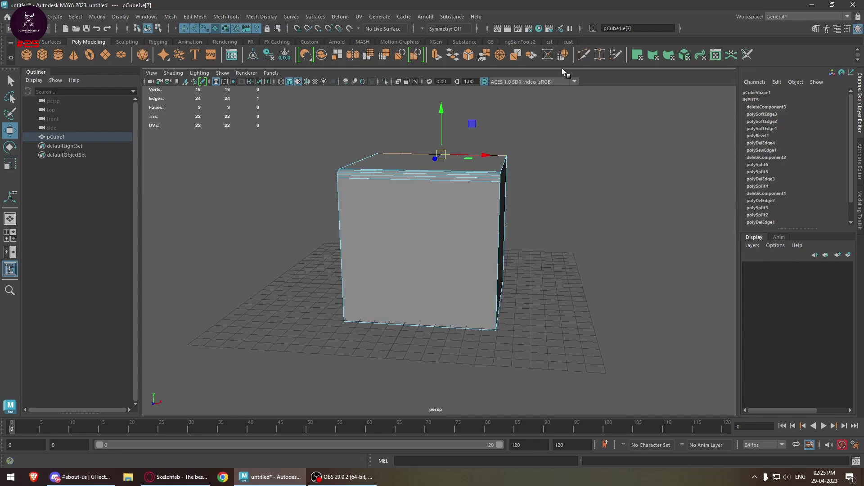
click(584, 55)
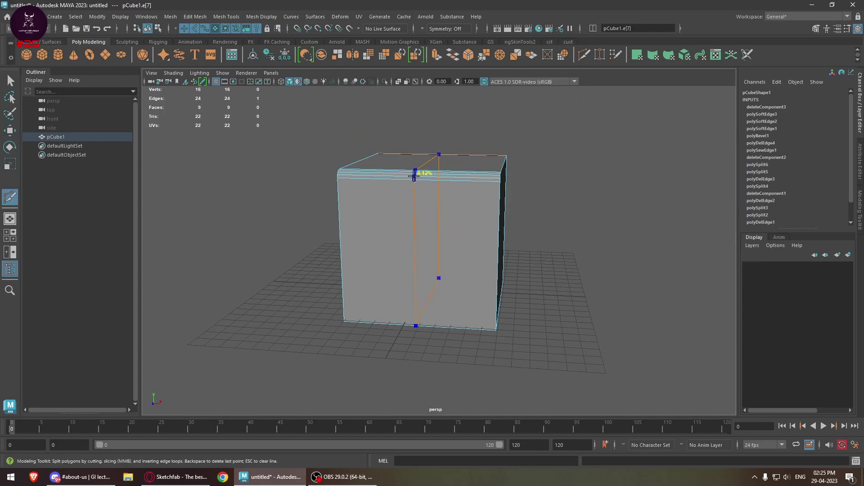
ctrl+click(414, 178)
key(w)
alt+drag(404, 227, 428, 225)
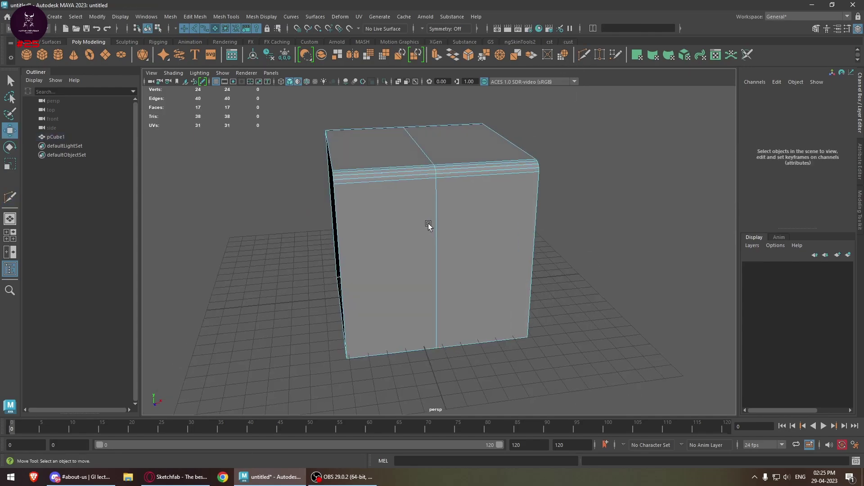
Step: Reset the Offset Edge Loop options to defaults, enter the tool and move its options window off the cube
scroll(444, 195, up, 2)
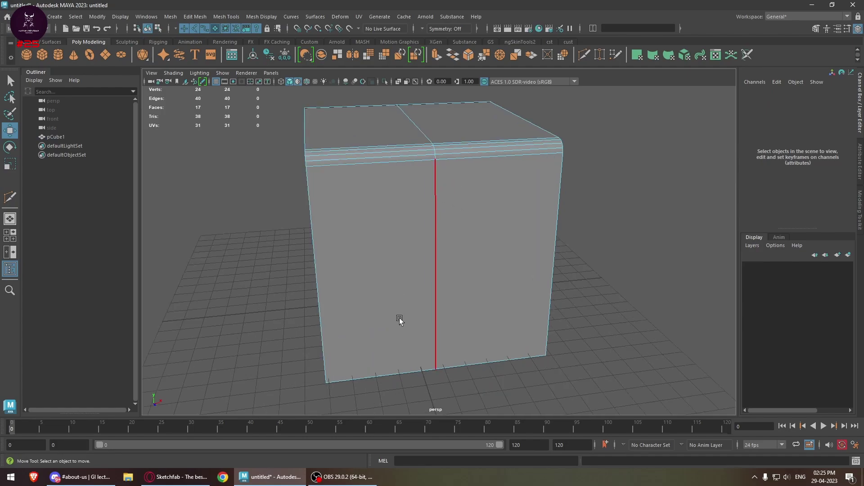
alt+drag(393, 216, 421, 225)
scroll(431, 227, up, 2)
shift+right_drag(431, 225, 466, 282)
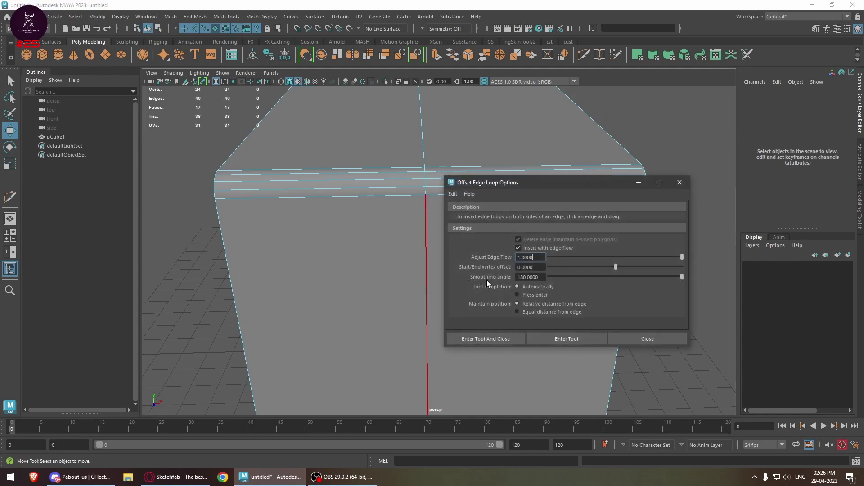
drag(556, 181, 436, 137)
click(331, 145)
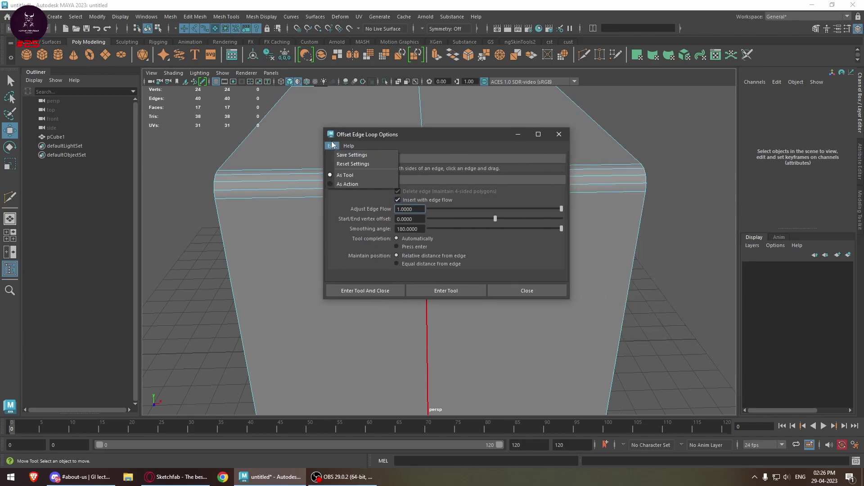
click(341, 165)
drag(447, 135, 369, 98)
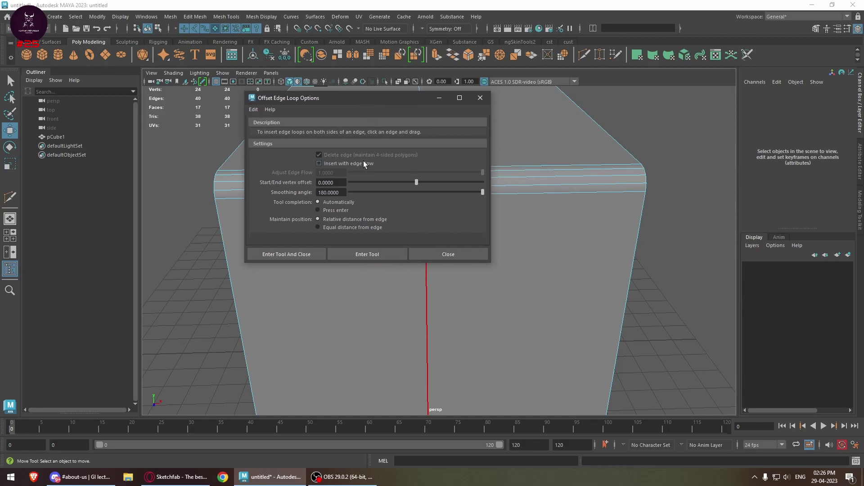
click(369, 254)
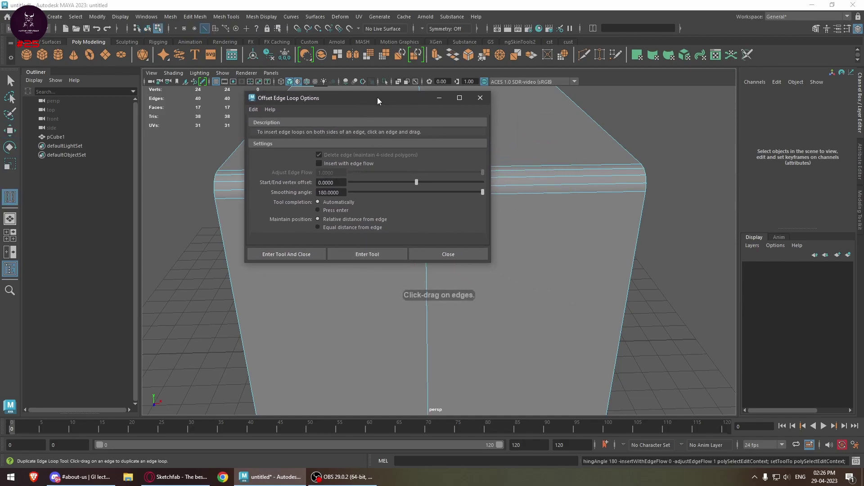
drag(382, 96, 156, 136)
Step: Try offsetting the middle edge loop to both sides without edge flow, and undo the offset
alt+drag(430, 225, 411, 245)
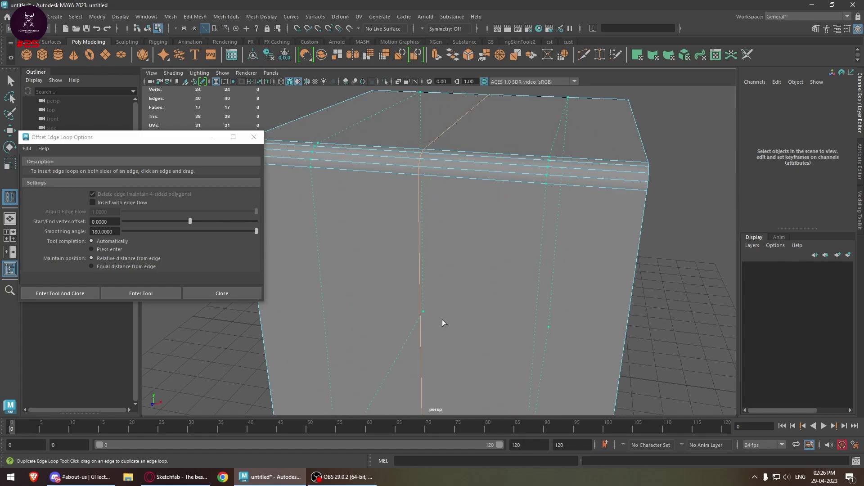
drag(439, 338, 439, 333)
key(f)
alt+drag(466, 299, 495, 276)
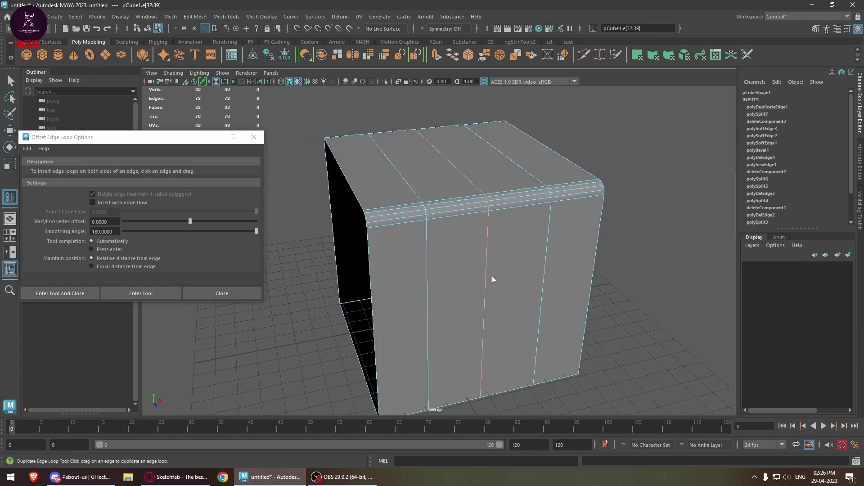
alt+drag(491, 232, 443, 255)
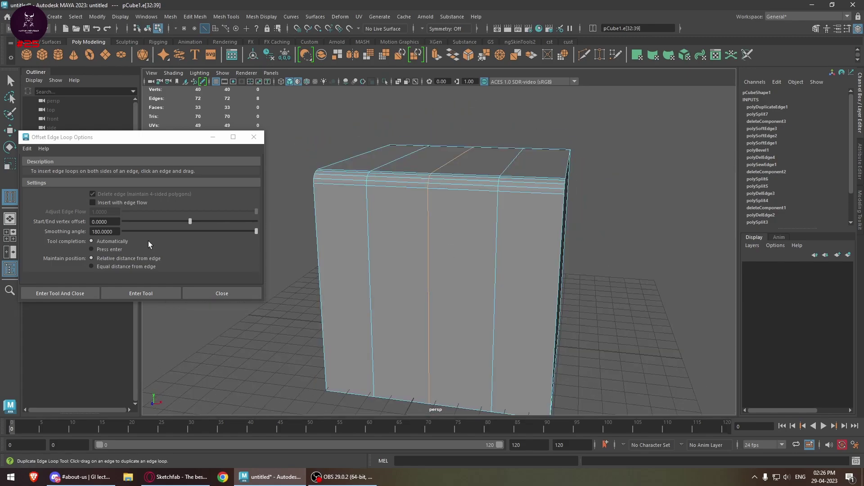
key(ctrl+z)
Step: Try offsetting the middle edge loop to both sides with Insert with edge flow enabled, and undo the offset
click(135, 202)
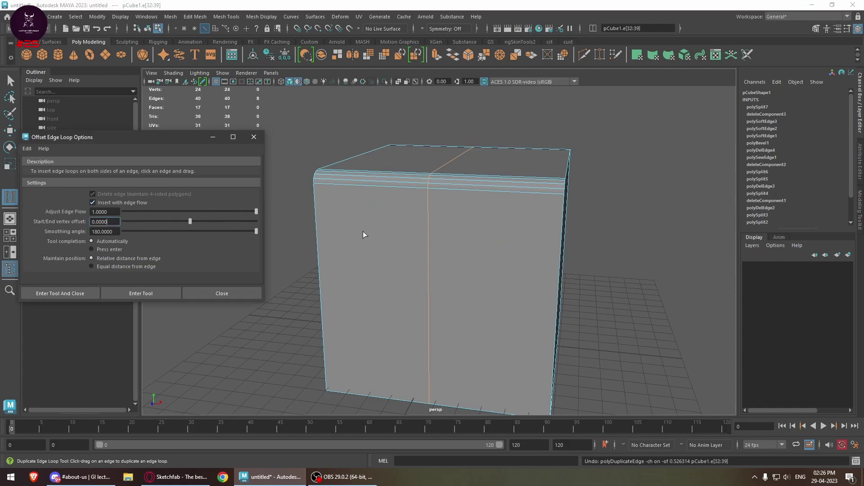
drag(427, 262, 492, 251)
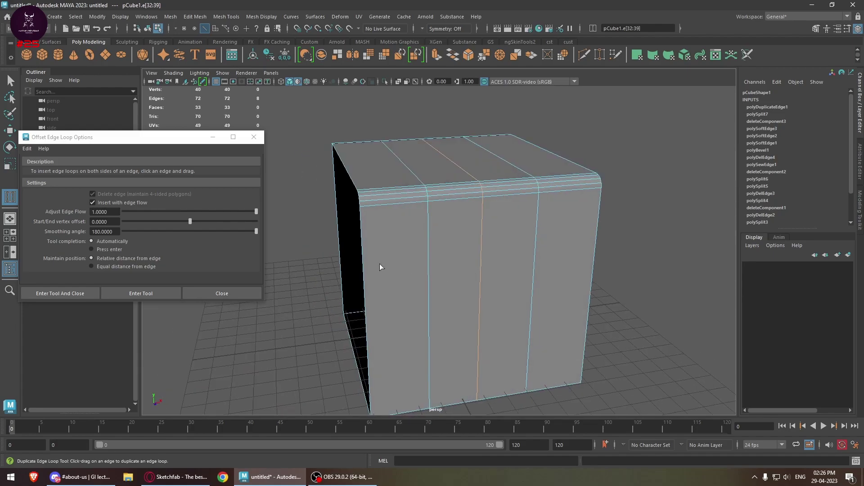
key(ctrl+z)
Step: Scale the middle edge loop outward so it protrudes beyond the rest of the cube
alt+drag(599, 164, 496, 289)
key(w)
key(r)
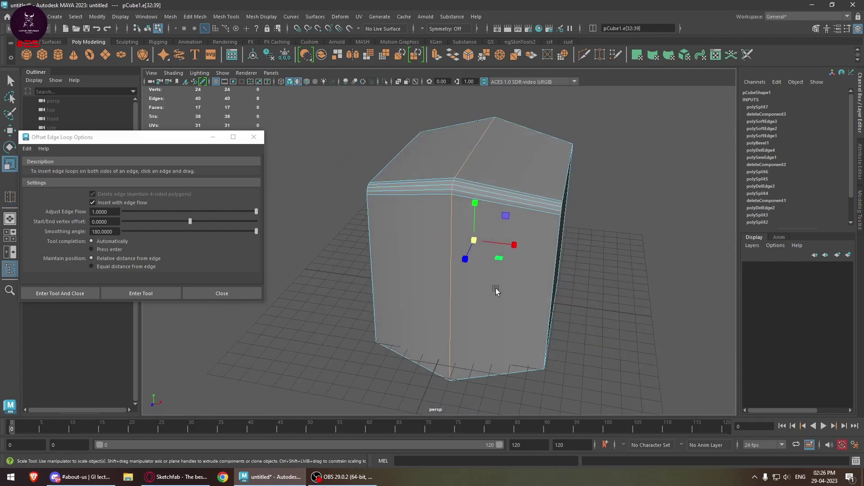
Step: Offset the enlarged middle loop to both sides with edge flow and inspect the curvature of the faces
click(149, 293)
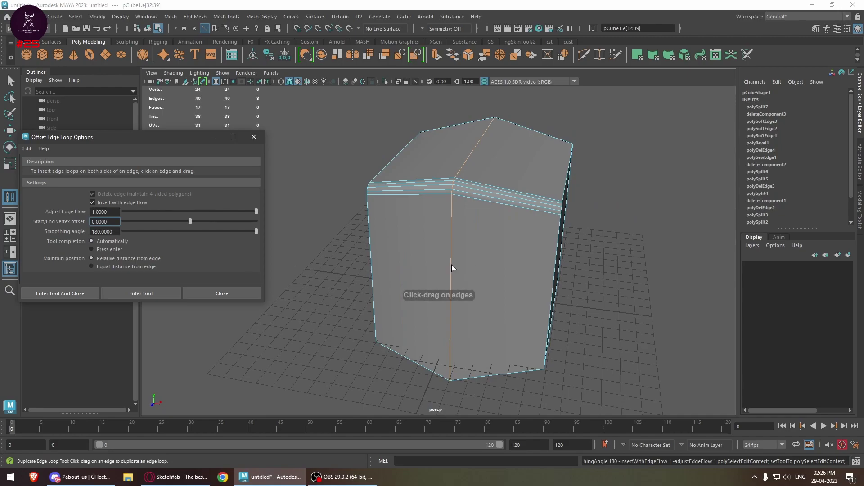
drag(452, 265, 458, 269)
drag(482, 302, 318, 254)
alt+drag(446, 219, 451, 287)
Step: Undo the offset loops and the middle loop's scaling, and close the Offset Edge Loop options
key(ctrl+z)
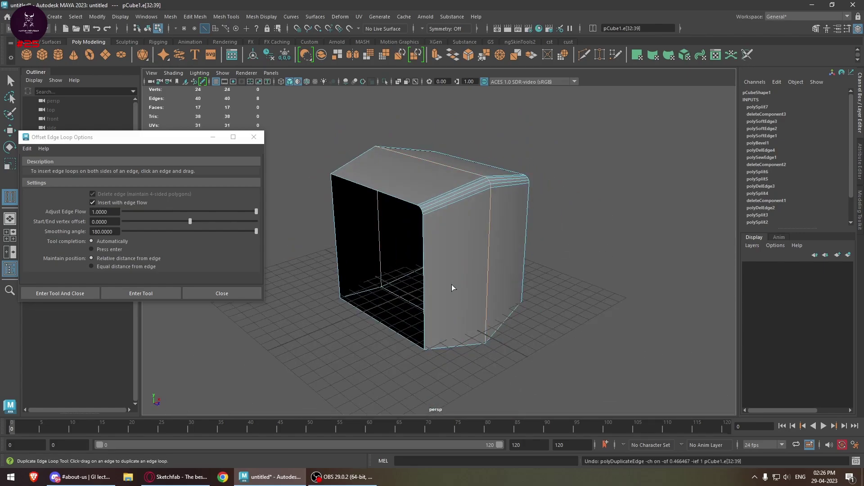
key(ctrl+z)
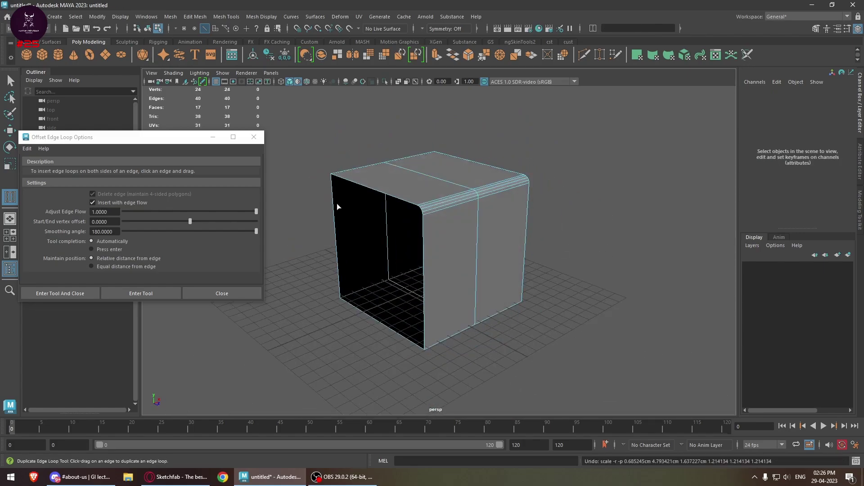
click(253, 137)
Step: Use the Insert Edge Loop Tool to add one loop left of the middle loop and two loops right of it
right_click(486, 192)
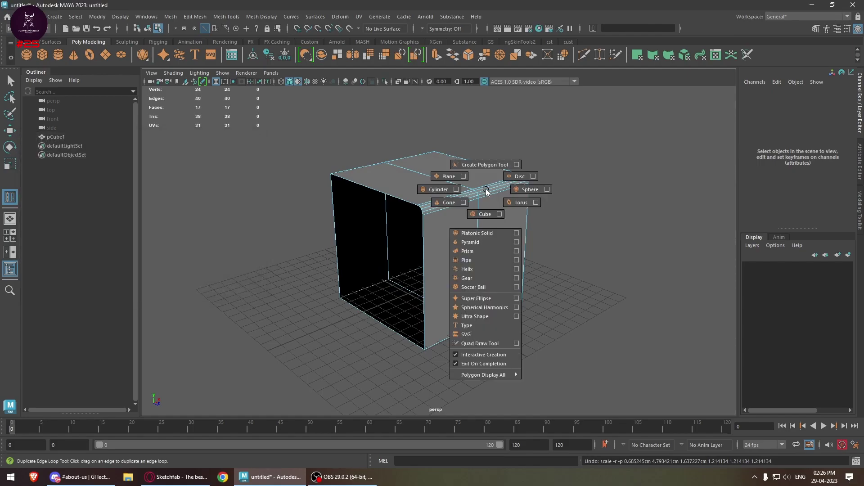
key(w)
click(465, 204)
shift+right_drag(465, 205, 473, 266)
shift+right_drag(474, 266, 474, 266)
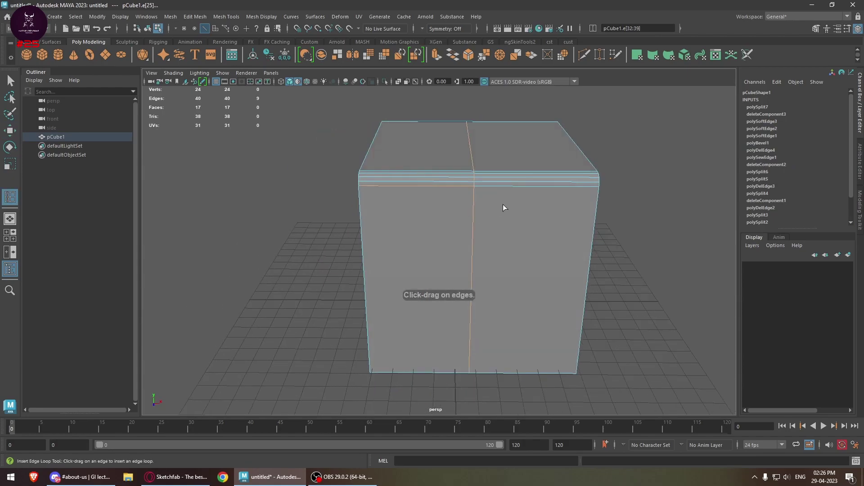
click(537, 192)
alt+drag(536, 193, 543, 279)
click(442, 220)
alt+drag(443, 220, 425, 249)
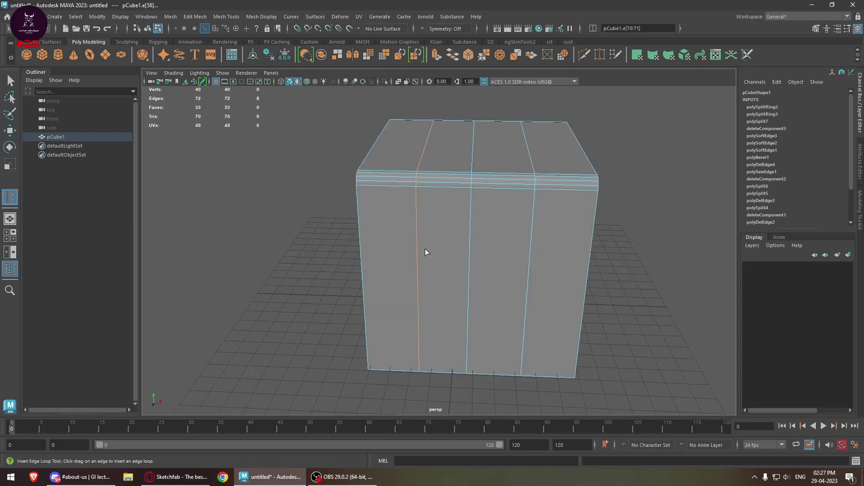
click(571, 185)
alt+drag(511, 228, 500, 225)
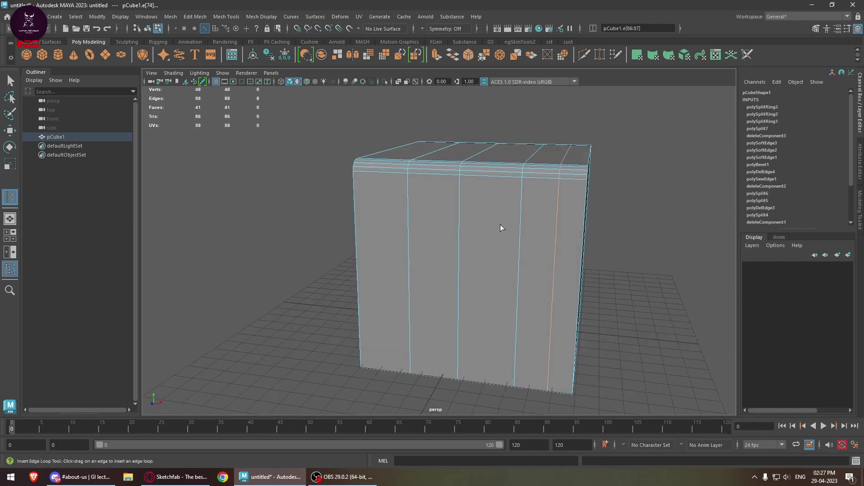
Step: Review the settings of the Slide Edge Tool and the Insert Edge Loop Tool, and close them
shift+right_click(461, 216)
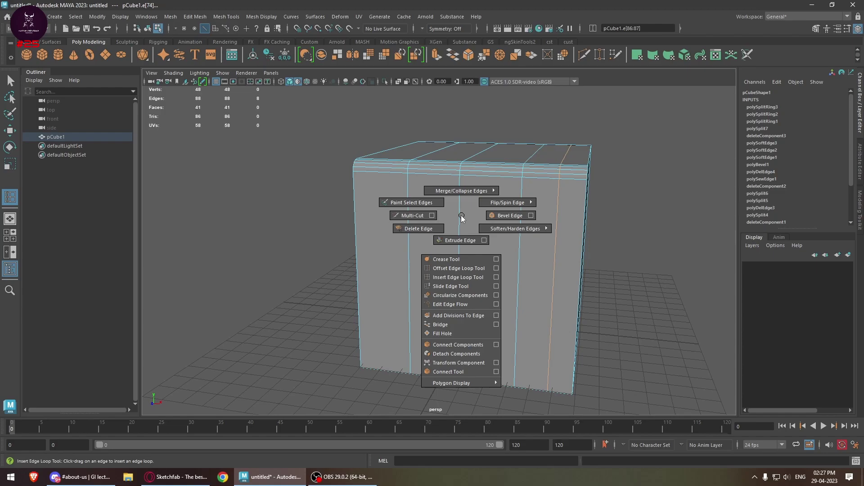
click(496, 286)
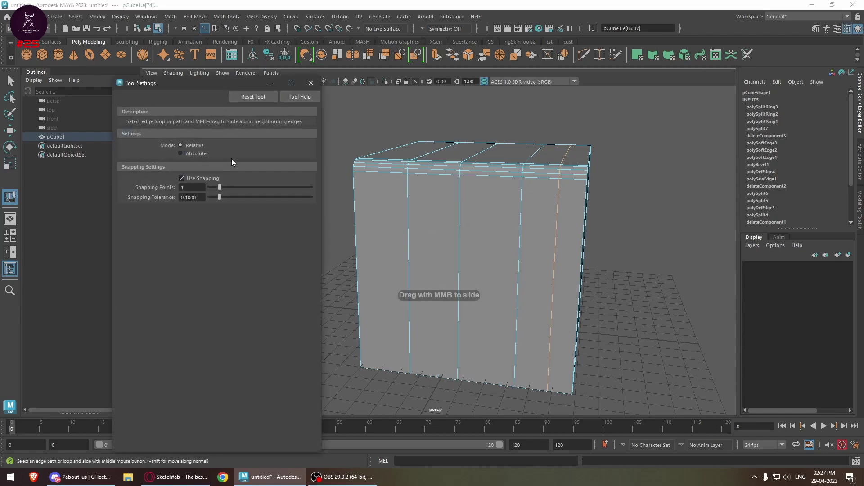
click(311, 82)
click(486, 205)
shift+right_click(491, 205)
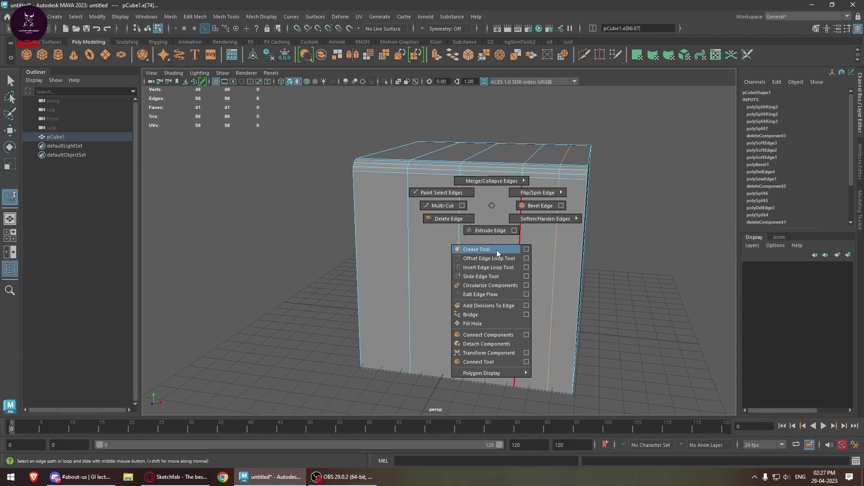
click(526, 267)
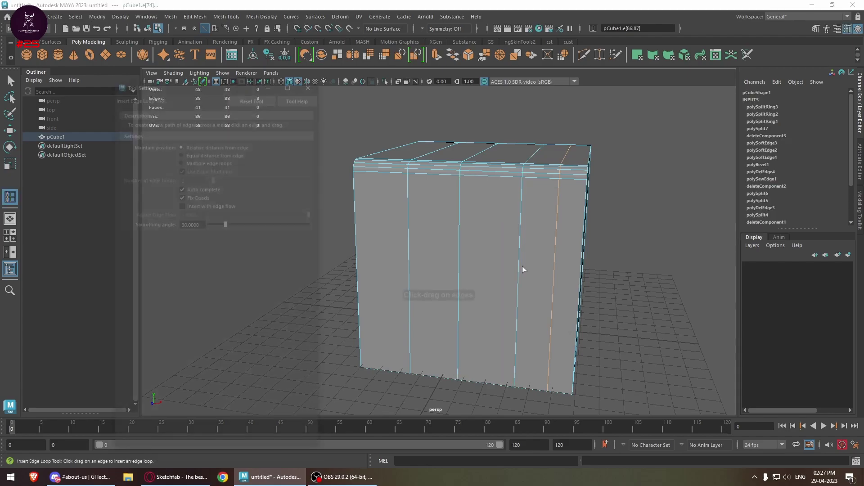
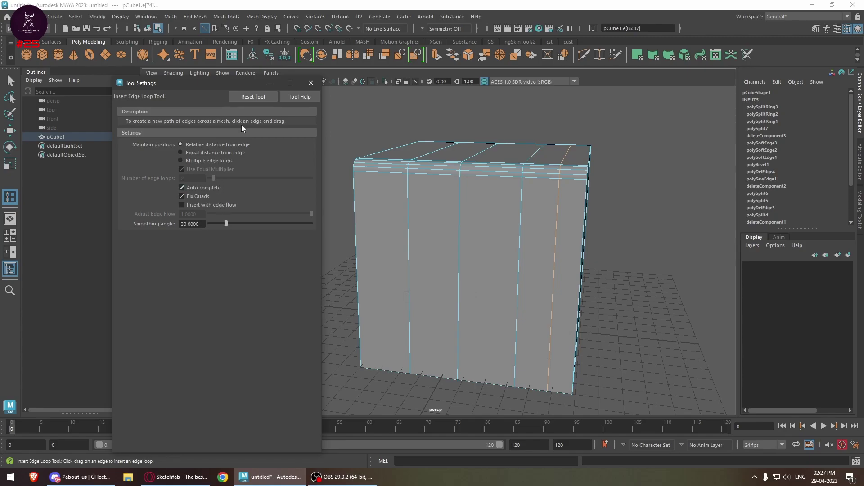
click(310, 83)
Step: Move the middle loop and the loop left of it along the X axis to even out their spacing
alt+drag(496, 256, 522, 275)
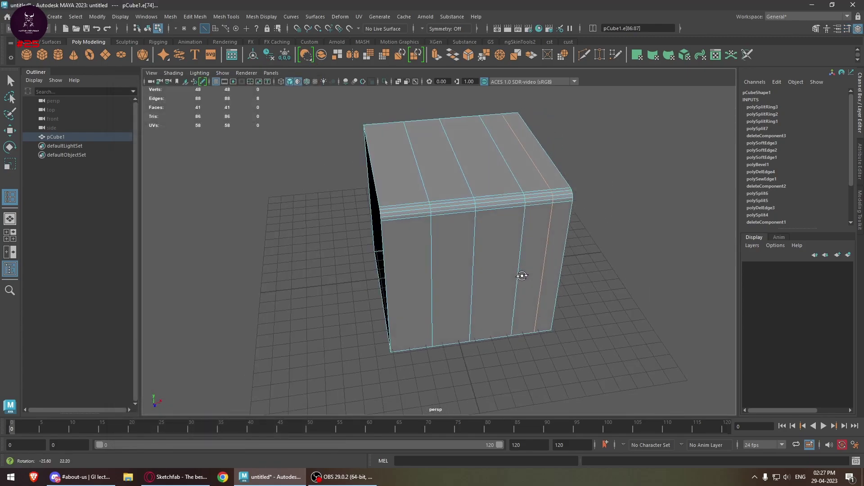
alt+right_drag(488, 245, 513, 268)
alt+drag(450, 285, 429, 276)
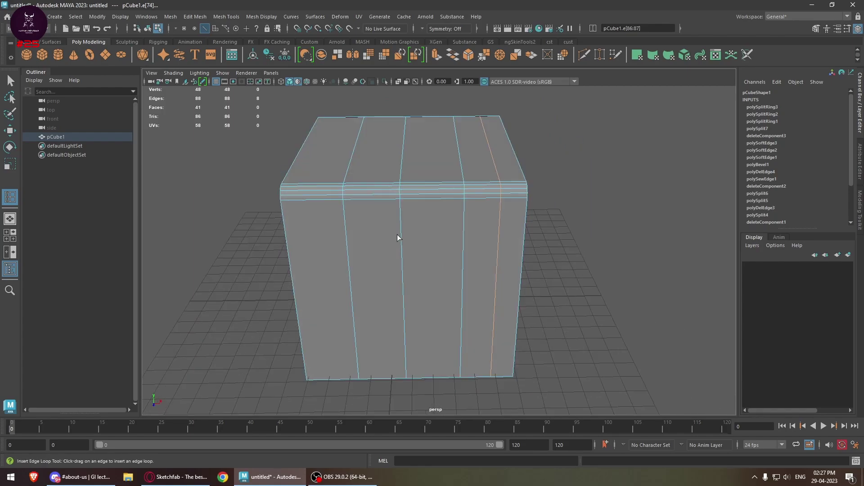
key(w)
click(404, 246)
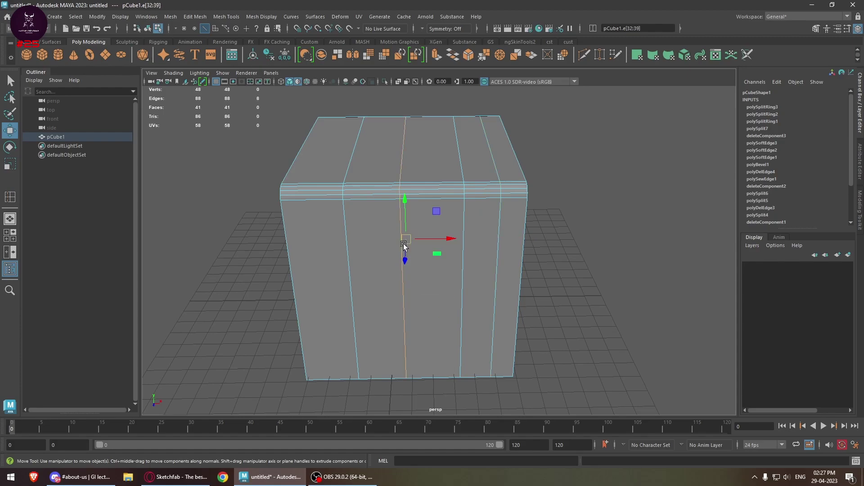
drag(440, 241, 398, 238)
double_click(355, 270)
double_click(410, 257)
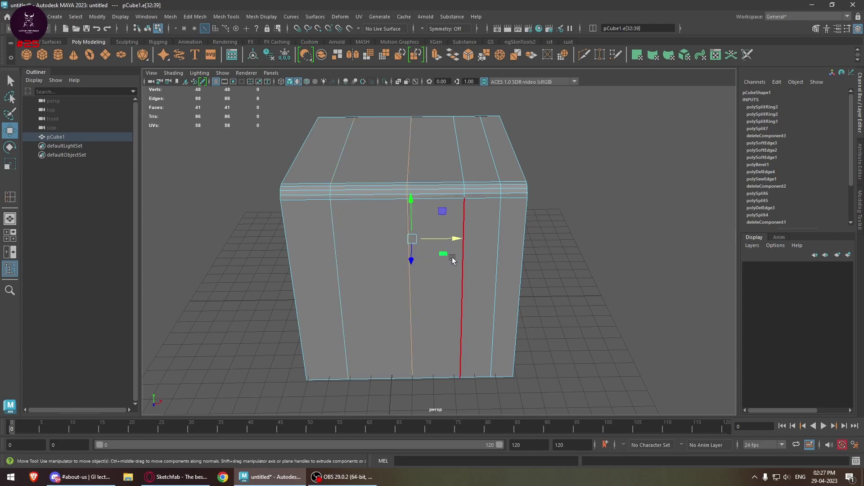
mouse_move(451, 239)
mouse_down()
mouse_move(445, 243)
mouse_move(468, 239)
mouse_up()
Step: Move the two loops right of the middle along the X axis so the cube's sections are roughly equally wide
double_click(467, 265)
double_click(491, 281)
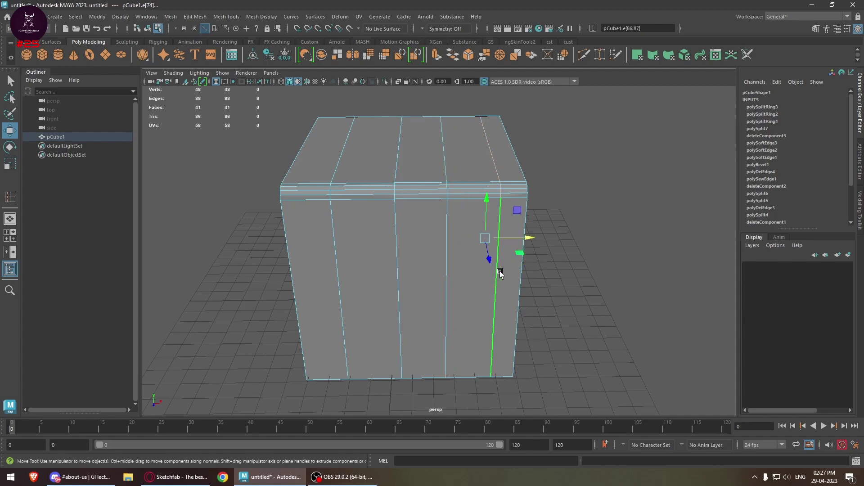
drag(531, 237, 527, 238)
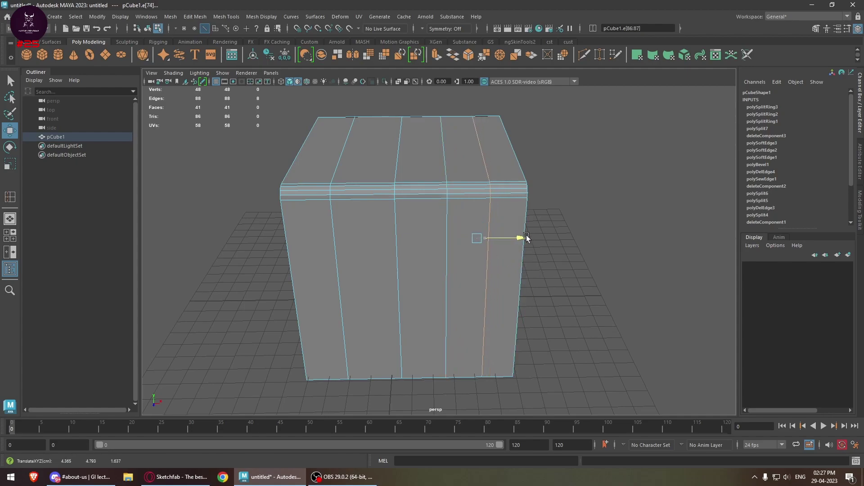
click(525, 237)
double_click(445, 241)
double_click(488, 246)
drag(516, 237, 517, 236)
double_click(447, 268)
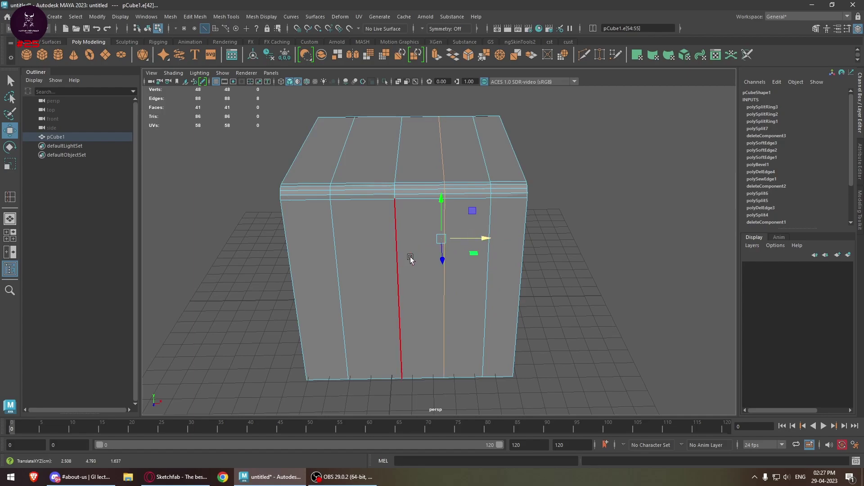
Step: Scale the middle loop outward into a ridge, and enlarge the loop just right of it slightly
alt+drag(488, 270, 450, 314)
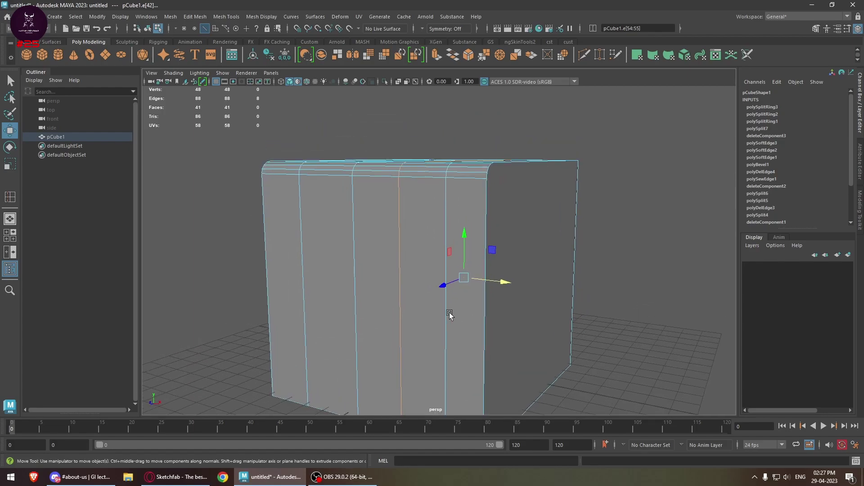
alt+drag(399, 255, 442, 234)
click(395, 222)
double_click(395, 222)
key(r)
double_click(442, 177)
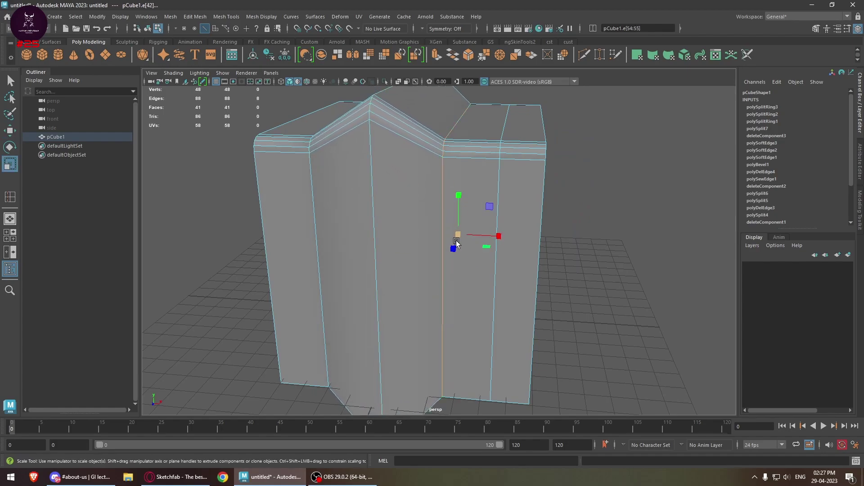
drag(458, 228, 477, 240)
alt+drag(477, 240, 457, 225)
Step: Try to slide the loop just right of the middle ridge with the Slide Edge Tool
key(w)
alt+drag(464, 193, 495, 225)
alt+drag(448, 241, 420, 193)
scroll(423, 203, up, 2)
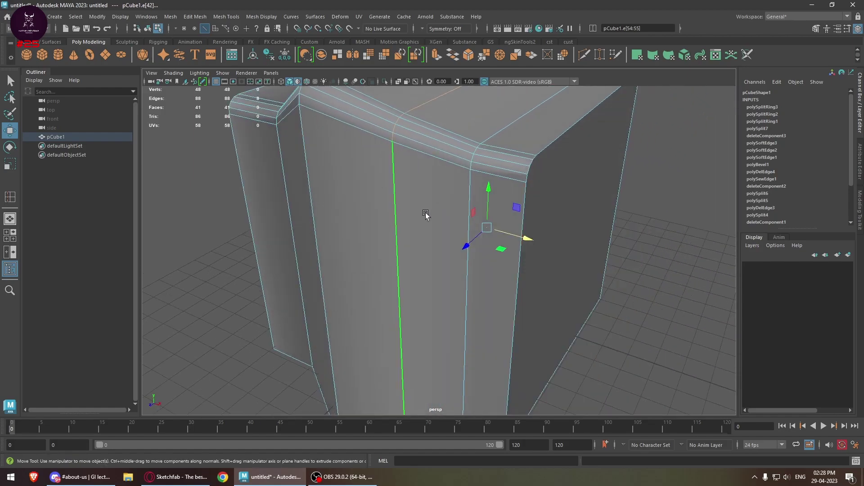
scroll(418, 252, down, 2)
shift+right_click(403, 175)
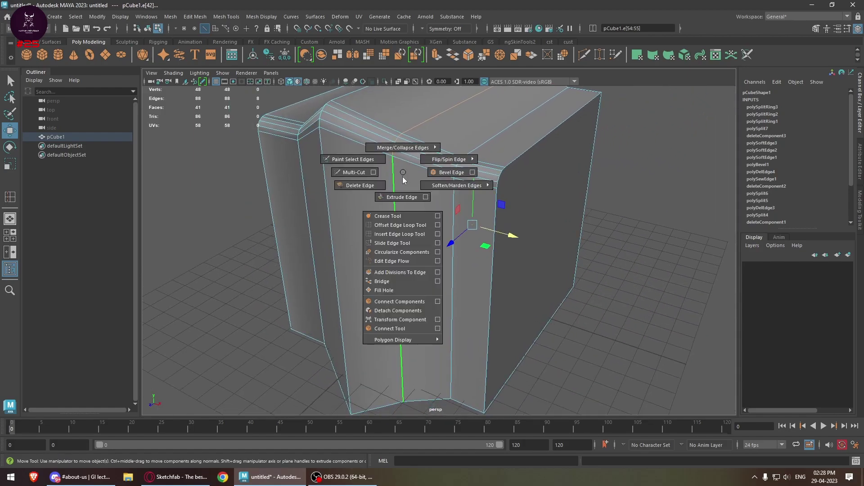
click(402, 243)
alt+drag(401, 244, 421, 253)
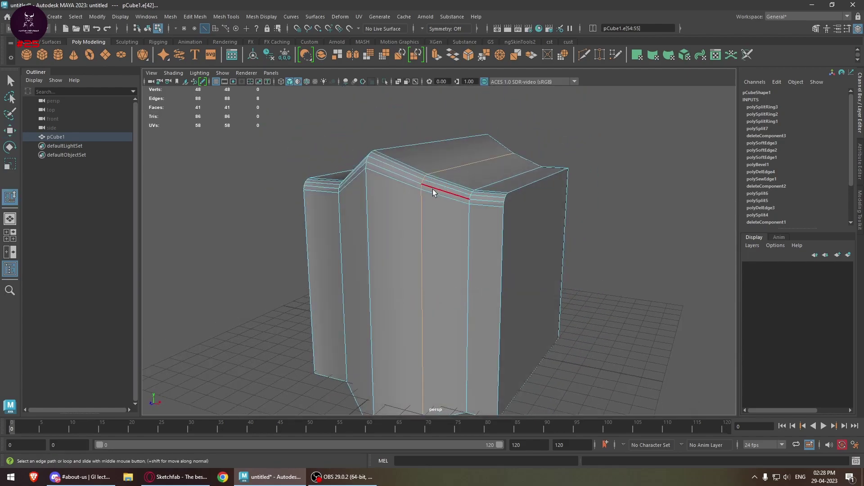
shift+right_drag(432, 195, 428, 262)
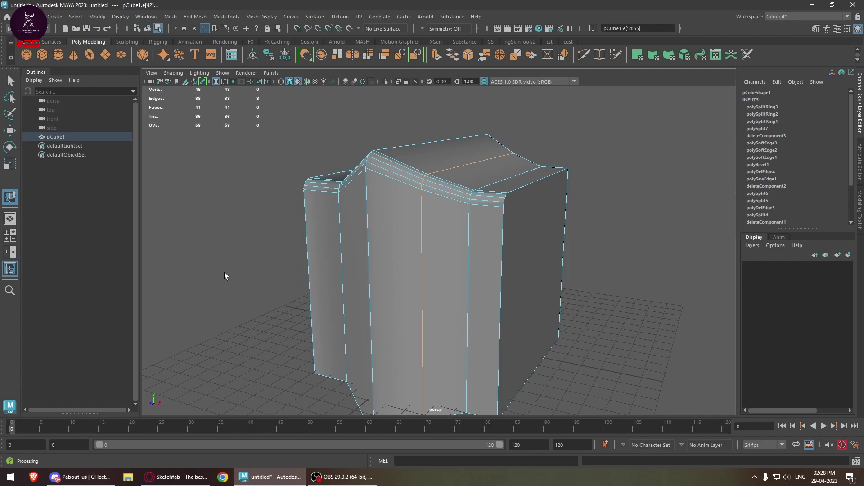
middle_drag(220, 267, 221, 237)
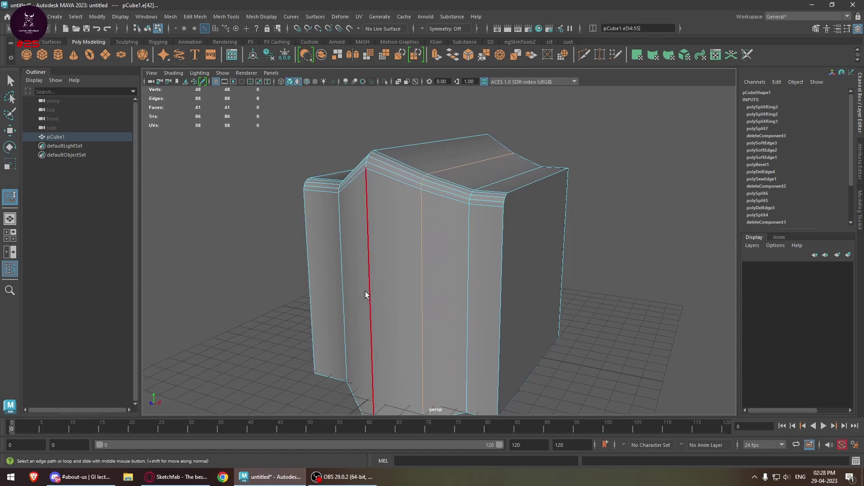
Step: Move the same loop along the X axis for comparison and undo the move
key(w)
alt+drag(447, 289, 495, 301)
drag(507, 268, 534, 305)
key(ctrl+z)
Step: Slide the loop right of the ridge along the surface between its neighbouring loops with the Slide Edge Tool
shift+right_drag(472, 233, 470, 304)
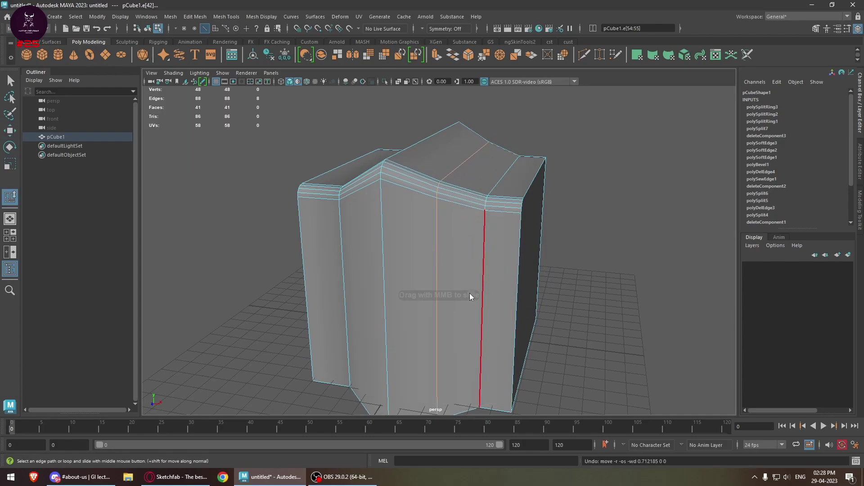
middle_drag(456, 280, 496, 309)
scroll(479, 247, up, 3)
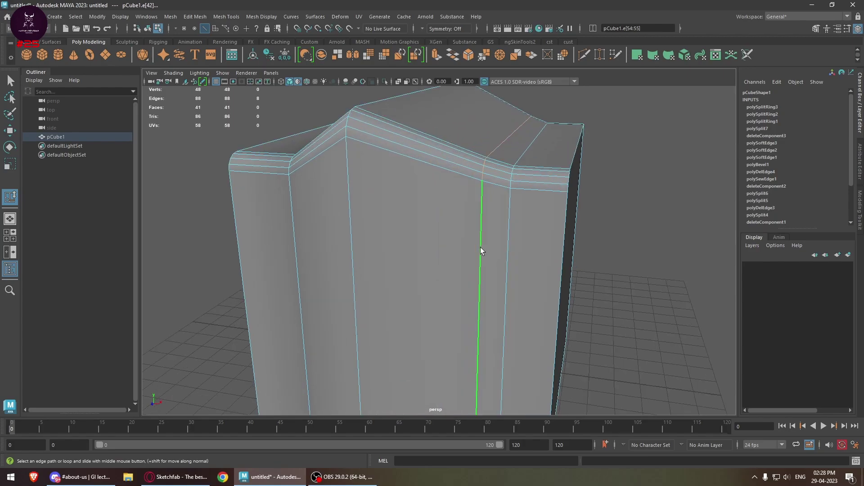
alt+drag(479, 247, 548, 292)
key(w)
Step: Apply Edit Edge Flow twice to the loop just right of the ridge
shift+right_click(446, 167)
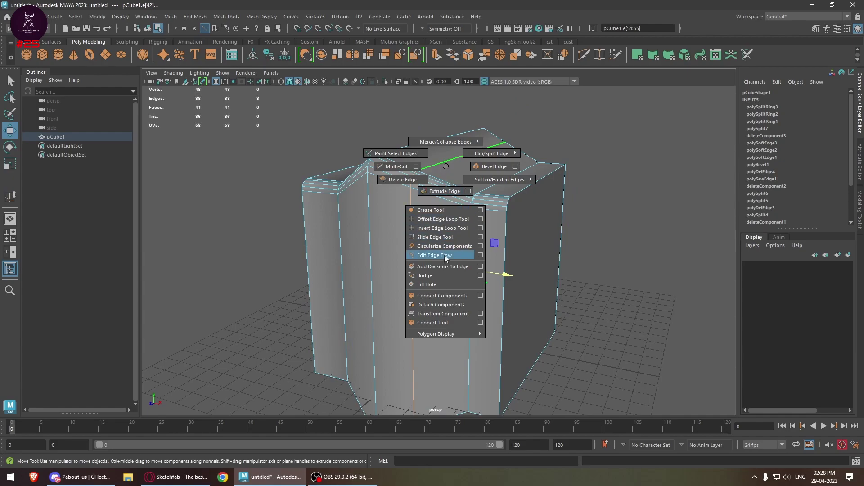
click(446, 255)
alt+drag(440, 251, 409, 279)
click(436, 179)
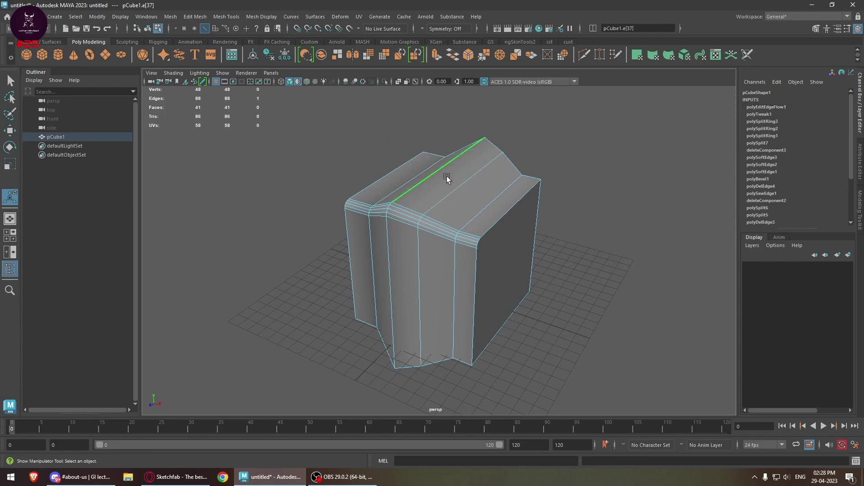
double_click(464, 179)
shift+right_drag(451, 194, 449, 283)
scroll(436, 217, up, 2)
mouse_move(436, 216)
alt+mouse_down()
mouse_move(441, 228)
mouse_move(432, 216)
alt+mouse_up()
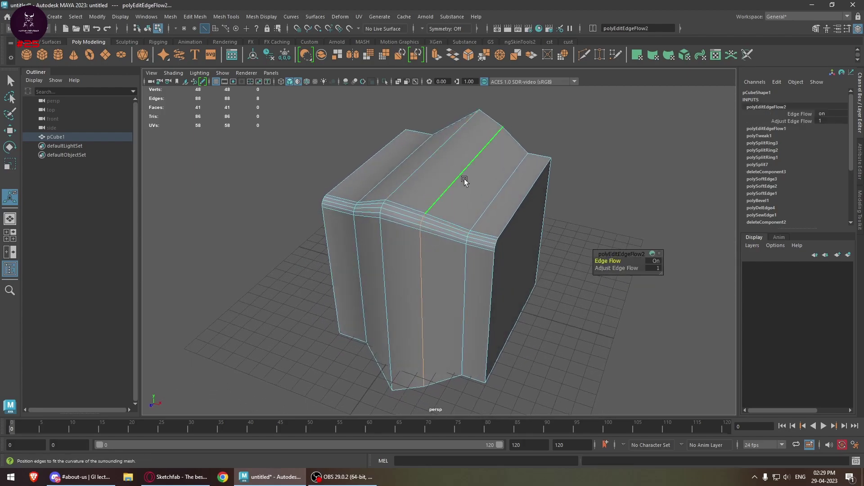
Step: Apply Edit Edge Flow to the outermost loop on the right side of the cube
alt+drag(477, 179, 447, 190)
scroll(493, 175, up, 2)
double_click(492, 175)
alt+drag(455, 143, 488, 155)
shift+right_drag(488, 156, 497, 245)
alt+drag(500, 240, 512, 210)
Step: Repeat Edit Edge Flow on the loop right of the ridge, the ridge loop, and twice on the leftmost loop
click(423, 204)
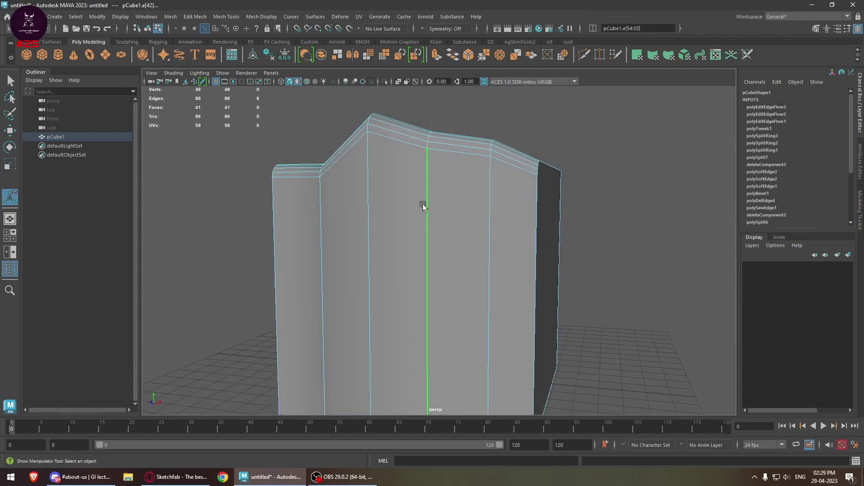
key(g)
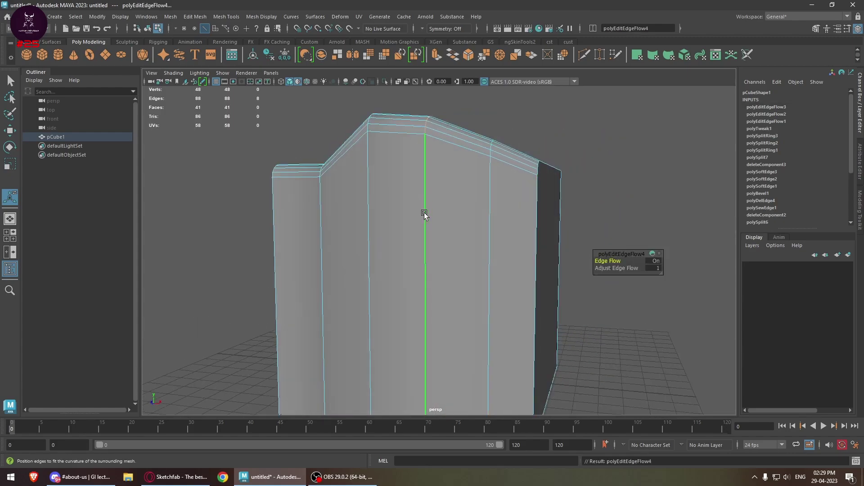
click(372, 225)
key(g)
click(331, 255)
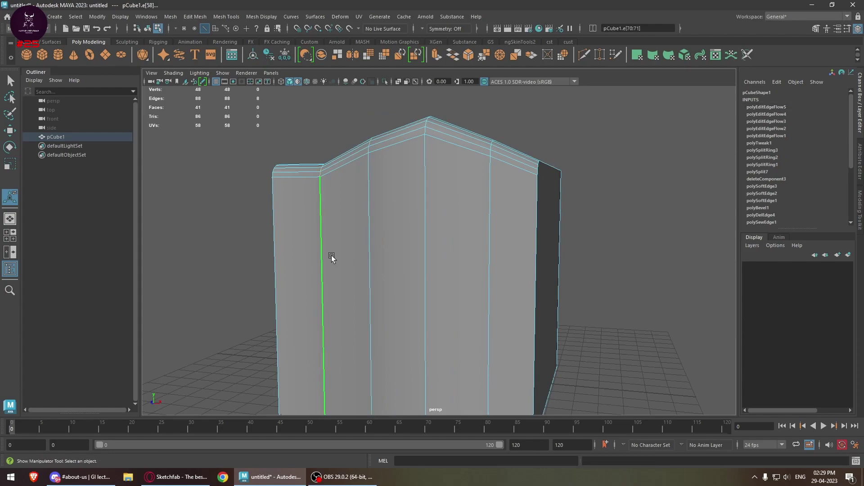
key(g)
key(g)
Step: Repeat Edit Edge Flow once on each of the four vertical loops to round out the cube's front
click(372, 236)
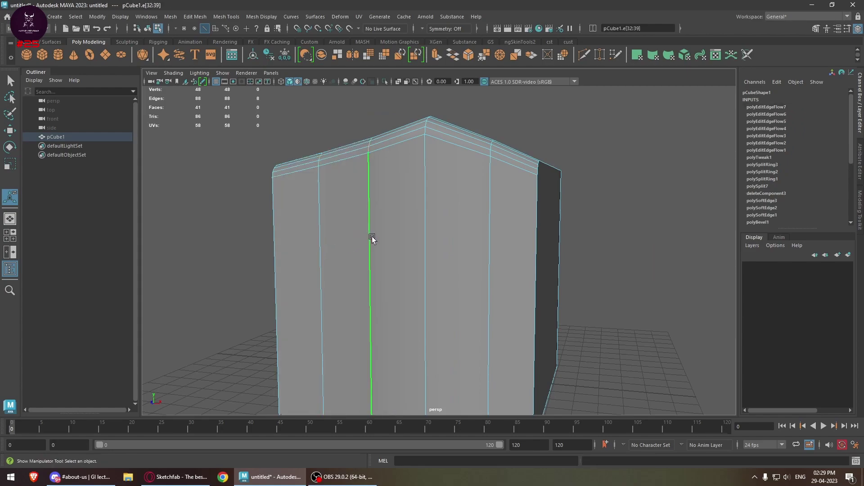
key(g)
click(427, 234)
key(g)
click(481, 245)
key(g)
click(324, 247)
key(g)
Step: Examine the rounded cube and its curved profile from several sides
alt+drag(328, 250, 411, 201)
key(w)
alt+drag(562, 237, 329, 259)
alt+drag(279, 276, 421, 294)
alt+drag(489, 286, 396, 254)
right_drag(415, 199, 472, 156)
click(522, 246)
scroll(522, 246, up, 3)
alt+drag(472, 275, 441, 269)
click(471, 289)
Step: Move the leftmost vertical loop slightly along the X axis and apply Edit Edge Flow to it
alt+middle_drag(357, 298, 351, 255)
right_drag(352, 234, 352, 154)
double_click(358, 170)
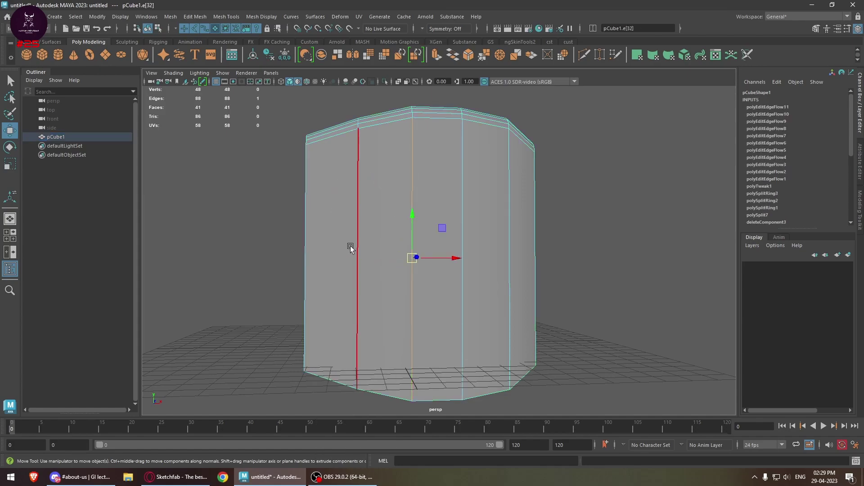
drag(403, 253, 398, 255)
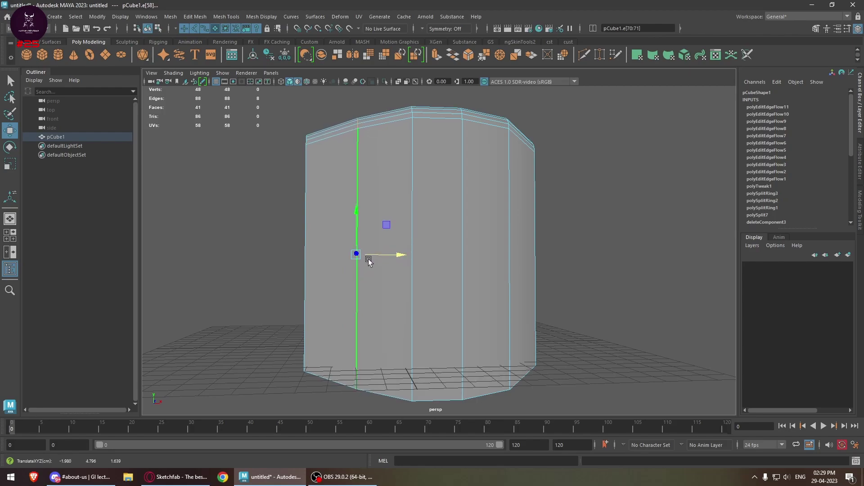
shift+right_drag(396, 177, 387, 267)
alt+drag(415, 238, 396, 231)
shift+right_drag(395, 230, 396, 232)
alt+drag(396, 231, 486, 247)
Step: Delete the three inner edge loops of the bevel along the front's top edge, plus its lower border loop
click(445, 291)
alt+drag(553, 263, 399, 181)
click(470, 194)
shift+double_click(399, 176)
shift+double_click(400, 183)
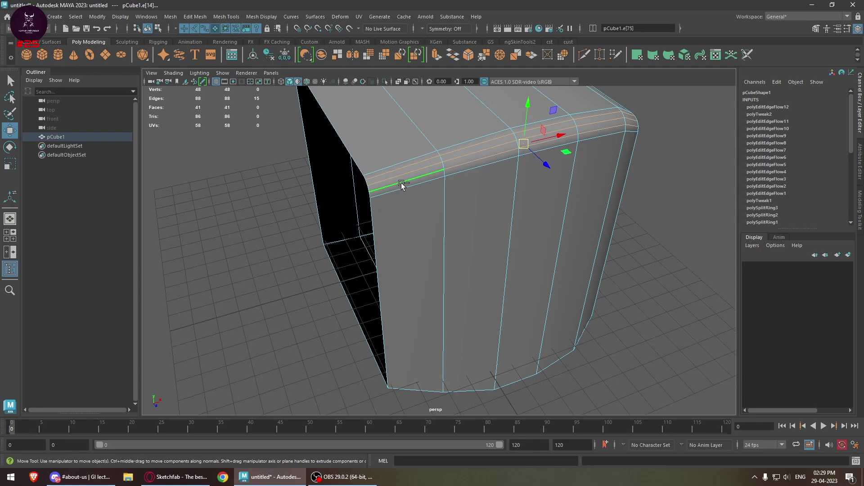
key(Delete)
double_click(404, 188)
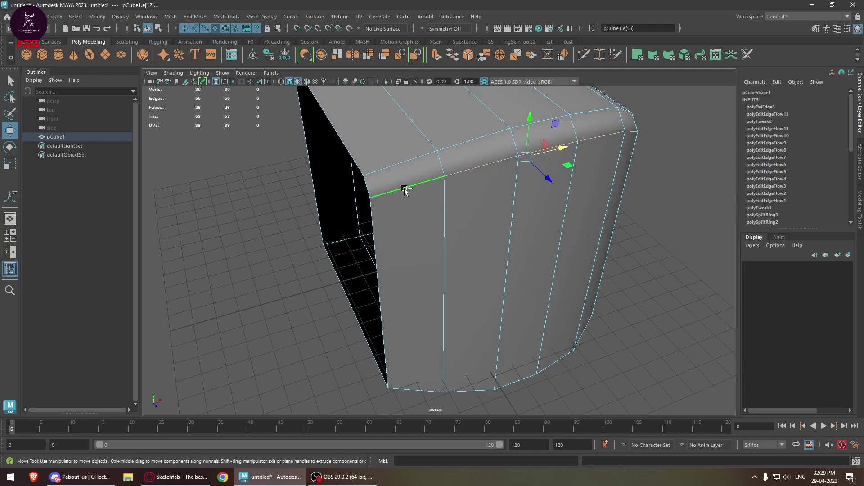
key(Delete)
Step: Select the two vertical border edges of the cube's open side and close the opening with Bridge
alt+drag(543, 249, 605, 242)
double_click(472, 234)
alt+drag(411, 251, 470, 253)
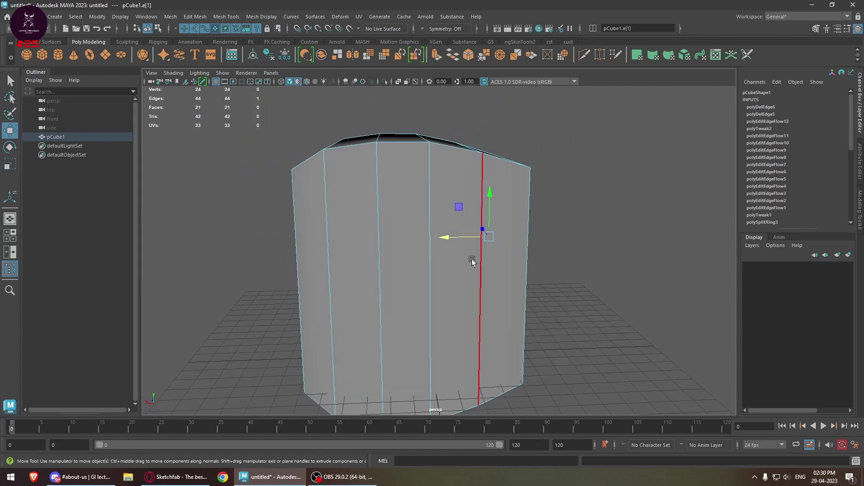
alt+drag(596, 276, 509, 261)
shift+right_click(386, 201)
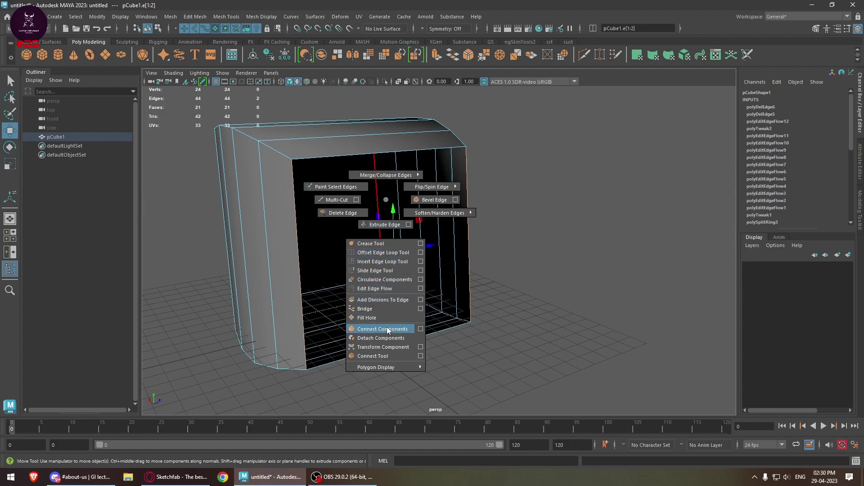
click(384, 309)
alt+drag(383, 309, 382, 191)
Step: Select the row of five faces on the curved front and delete it
key(q)
key(F11)
click(381, 202)
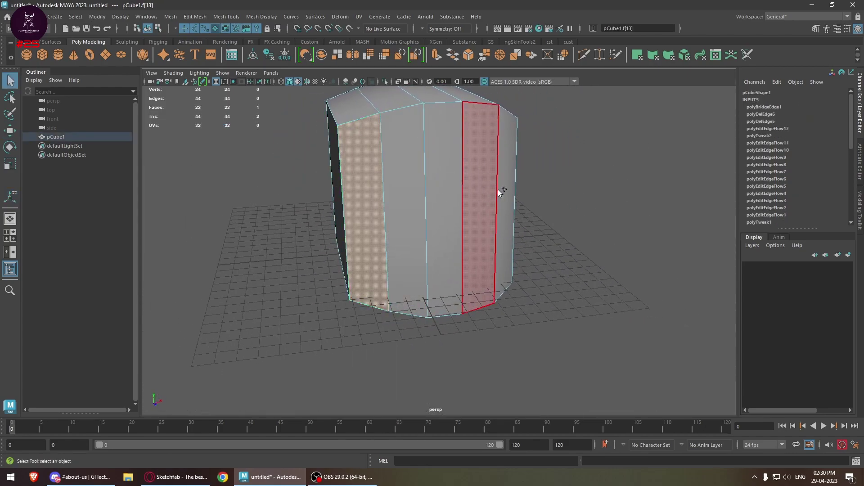
shift+double_click(502, 194)
key(Delete)
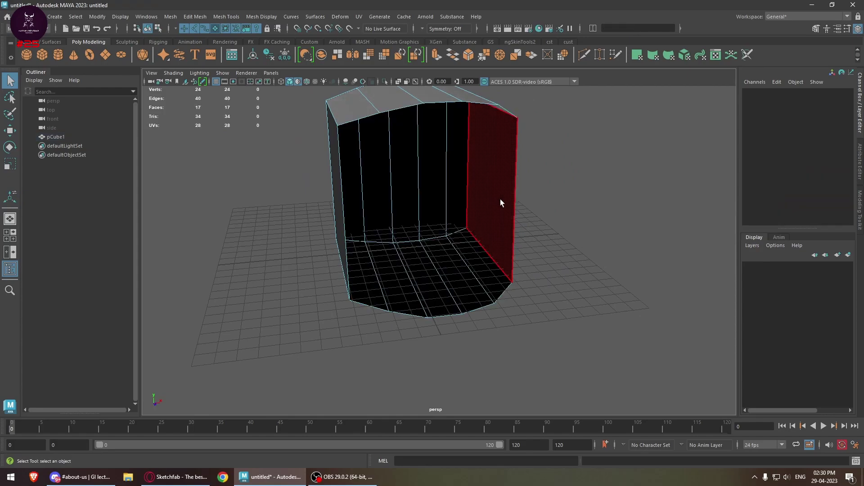
Step: Select edges along the top and bottom borders of the open front and try to bridge them
alt+drag(547, 155, 424, 148)
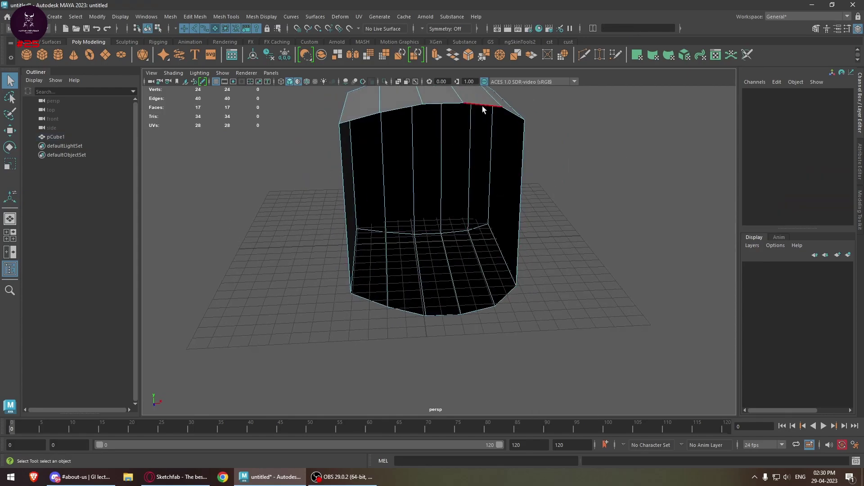
click(426, 105)
shift+click(414, 105)
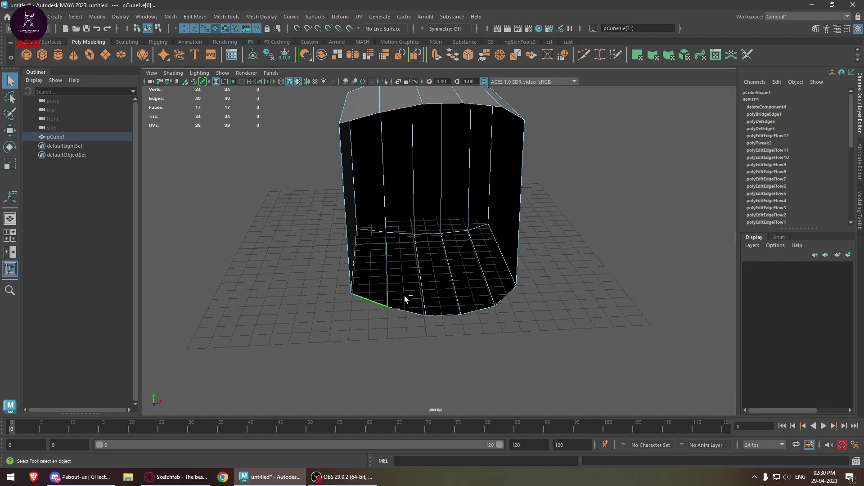
shift+double_click(509, 295)
alt+drag(509, 295, 463, 311)
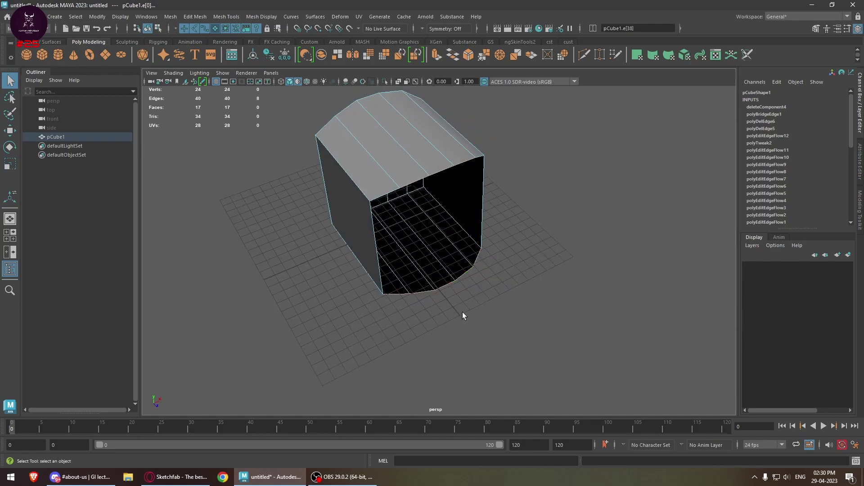
shift+right_click(477, 192)
shift+right_drag(485, 309, 483, 298)
Step: Add the missing top border edges to the selection and bridge the front's top and bottom borders
alt+drag(481, 274, 429, 246)
scroll(428, 247, up, 2)
shift+click(355, 140)
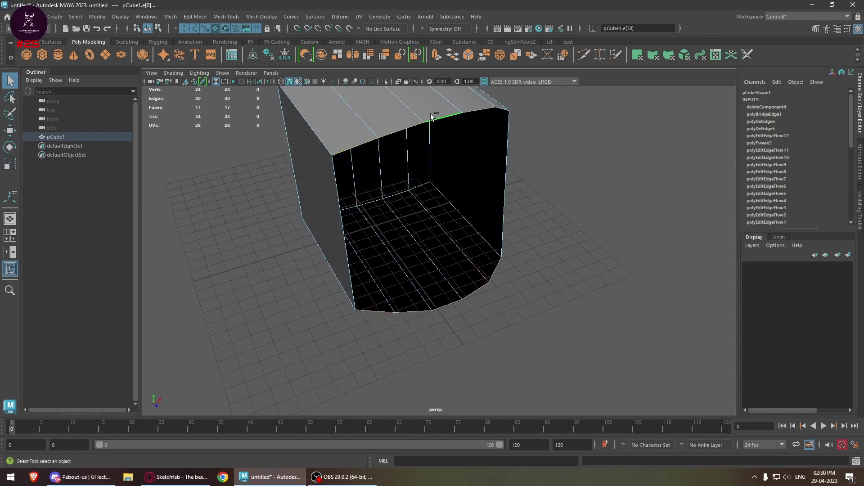
shift+click(504, 107)
shift+right_drag(428, 207, 433, 317)
alt+drag(433, 317, 417, 265)
Step: Select the row of bridged front faces and delete it to reopen the front
key(w)
alt+drag(523, 270, 406, 235)
right_drag(406, 235, 396, 249)
alt+middle_drag(397, 250, 442, 261)
click(442, 261)
alt+drag(531, 277, 460, 290)
shift+double_click(512, 261)
key(Delete)
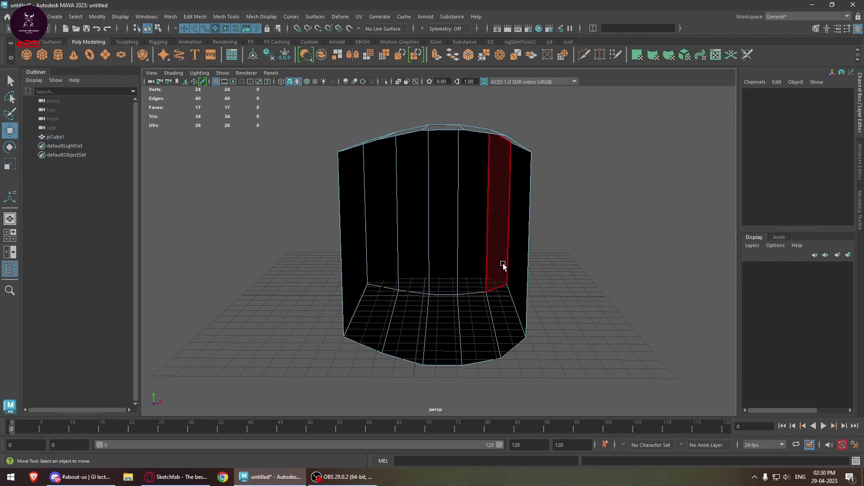
Step: Select the whole border loop of the open front and close it with Fill Hole
alt+drag(468, 212, 486, 255)
right_drag(465, 179, 467, 152)
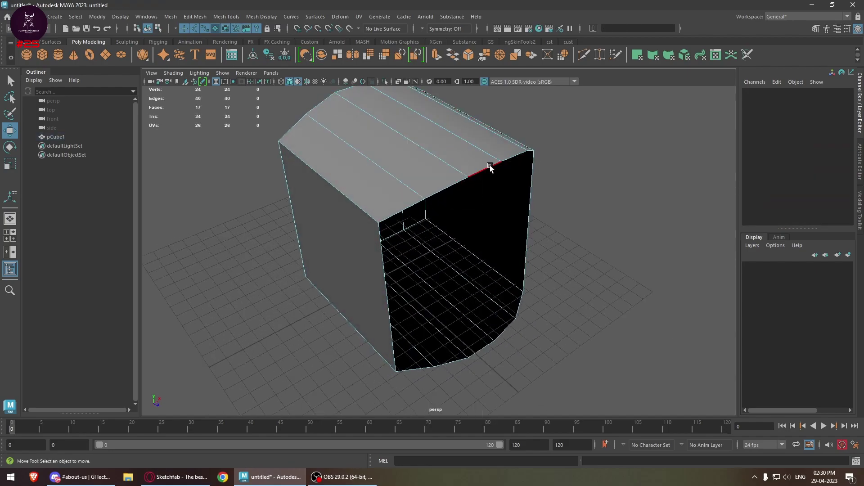
double_click(492, 164)
alt+drag(520, 210, 320, 152)
alt+drag(440, 177, 422, 239)
shift+right_click(450, 177)
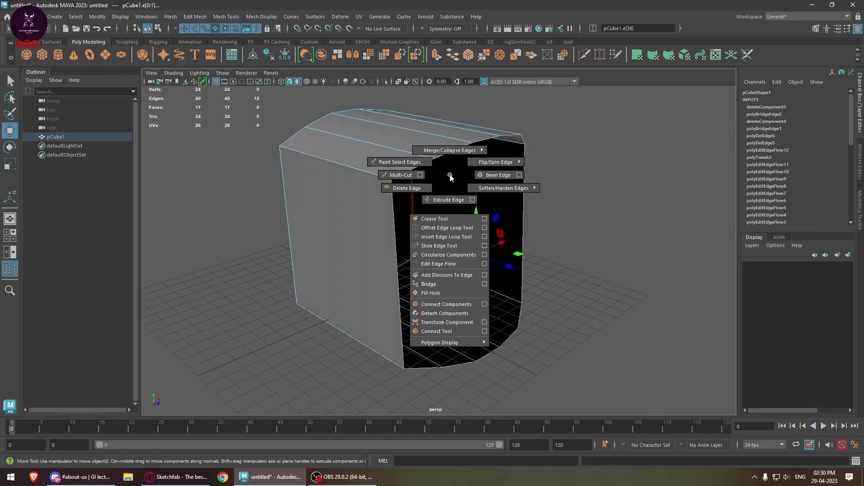
shift+right_drag(450, 179, 477, 292)
alt+drag(448, 291, 439, 218)
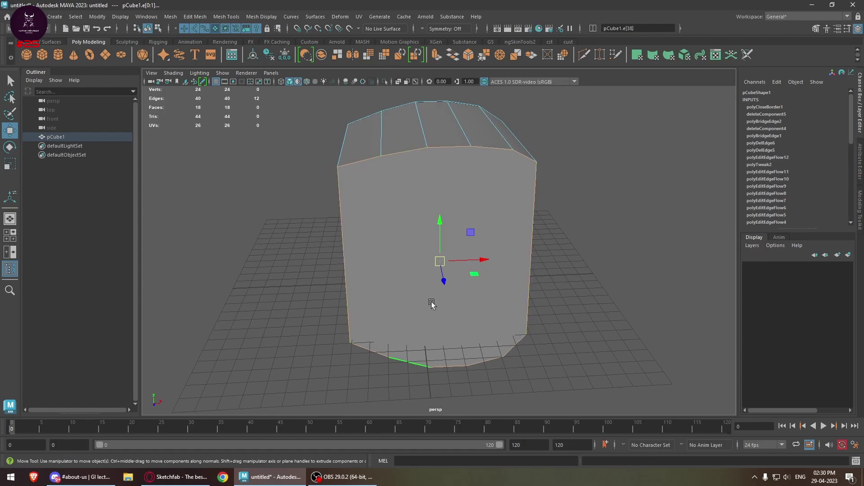
alt+drag(437, 301, 569, 158)
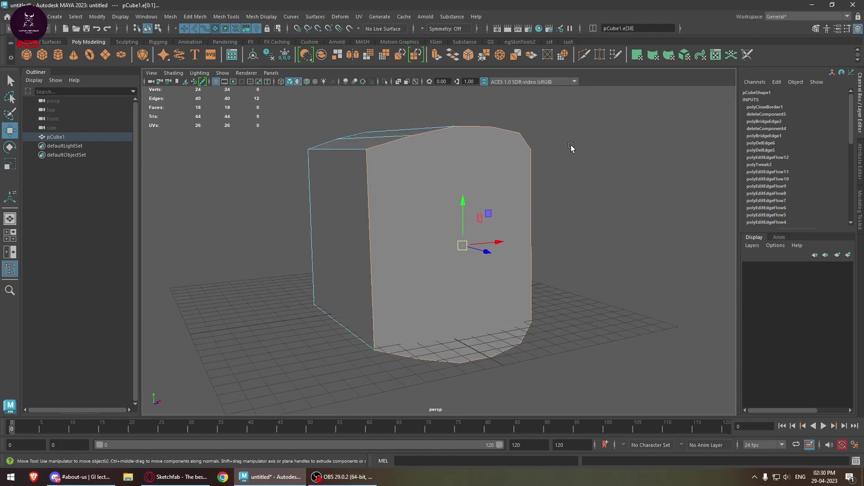
Step: Cut the filled front face vertically with Multi-Cut, joining the first inner top vertex from the left to its matching bottom vertex
click(584, 55)
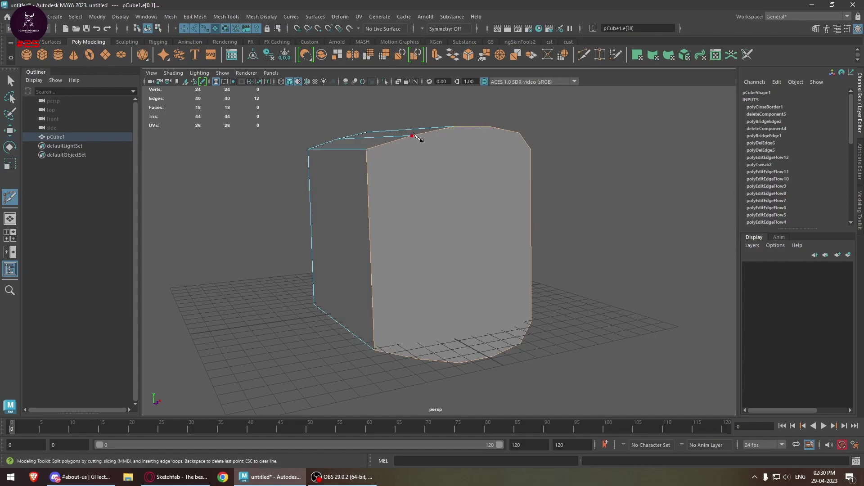
alt+drag(433, 352, 463, 193)
click(414, 299)
key(Return)
key(w)
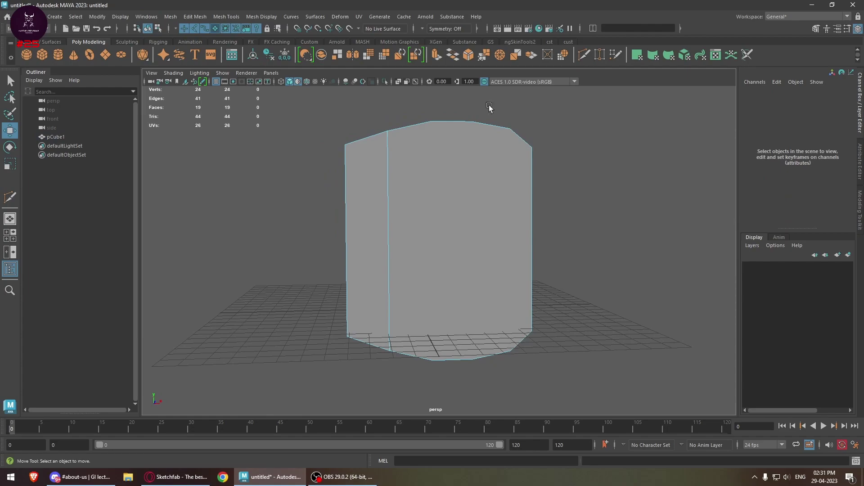
Step: Make a second vertical Multi-Cut on the front face between the next pair of matching top and bottom vertices
key(ctrl+shift+x)
click(431, 121)
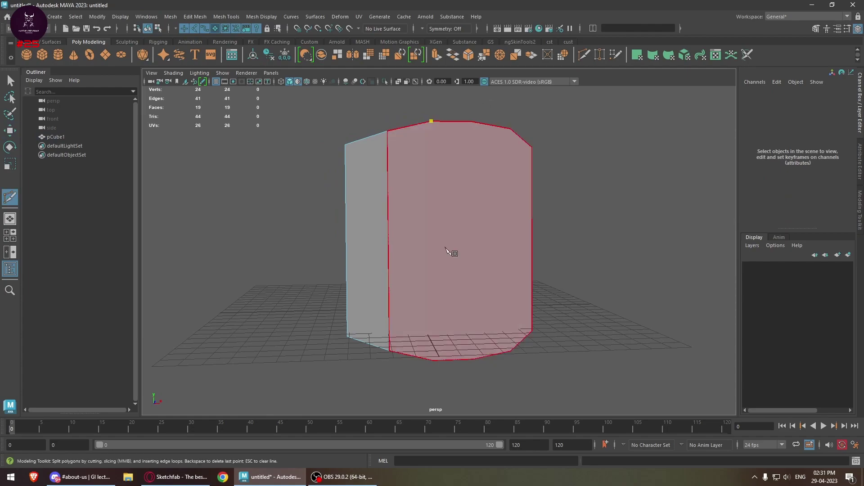
click(434, 361)
key(Return)
key(w)
alt+drag(459, 293, 495, 180)
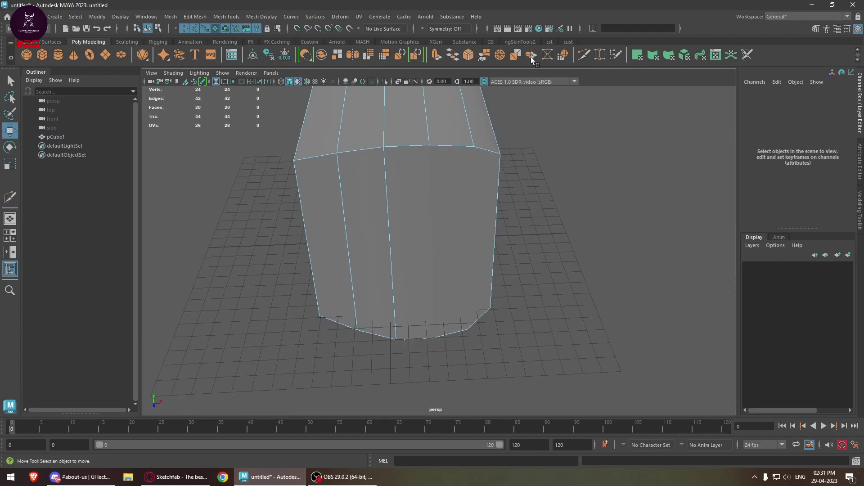
Step: Make a third vertical Multi-Cut on the front face between the next matching top and bottom vertices
click(584, 56)
click(435, 143)
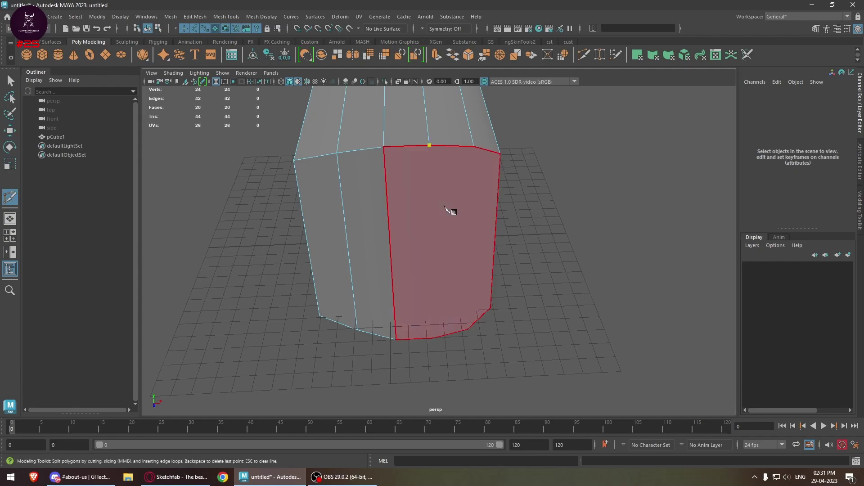
alt+drag(447, 208, 442, 289)
click(425, 329)
key(Return)
key(w)
alt+drag(426, 329, 407, 213)
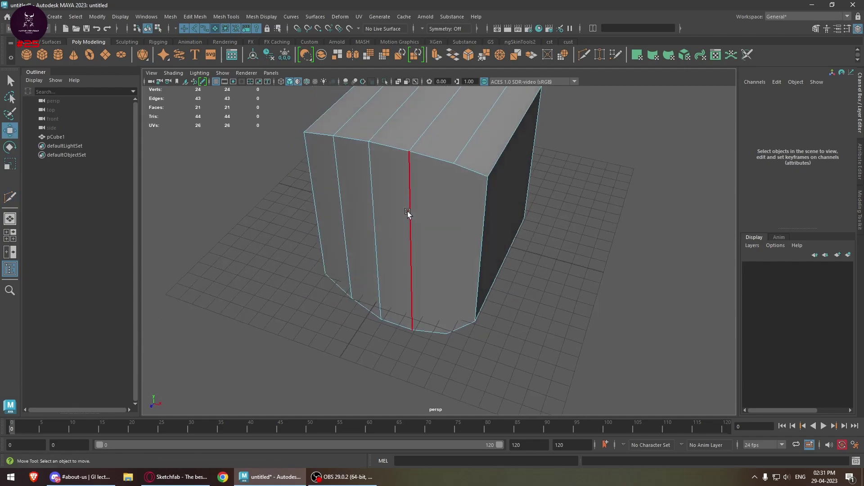
Step: Cut the last undivided part of the front face vertically with Multi-Cut, joining the remaining top and bottom inner vertices
click(584, 54)
click(445, 334)
key(Return)
key(w)
alt+drag(442, 313, 434, 234)
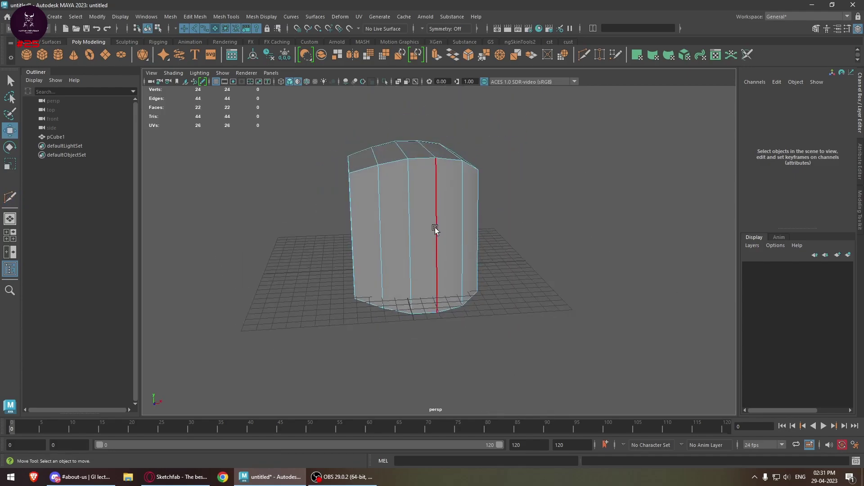
Step: Select the edge loop that runs up the first inner front edge and across the top of the cube
click(418, 206)
shift+right_click(421, 206)
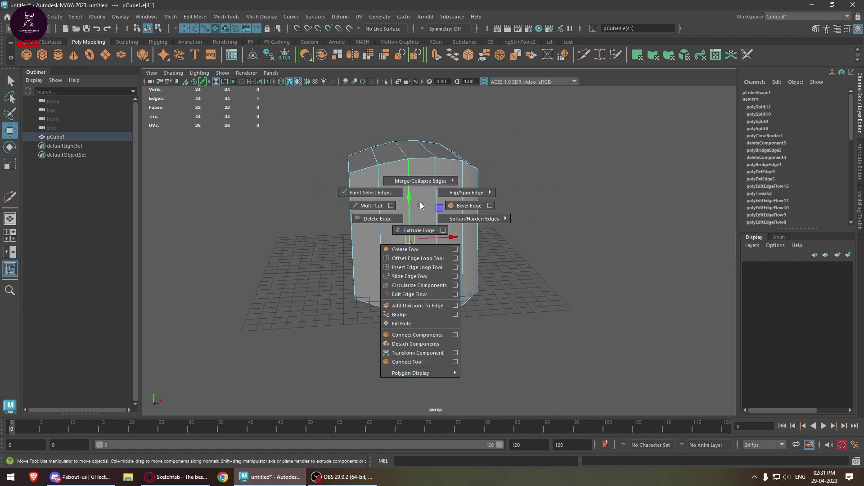
click(385, 227)
scroll(395, 216, up, 3)
alt+drag(395, 215, 452, 233)
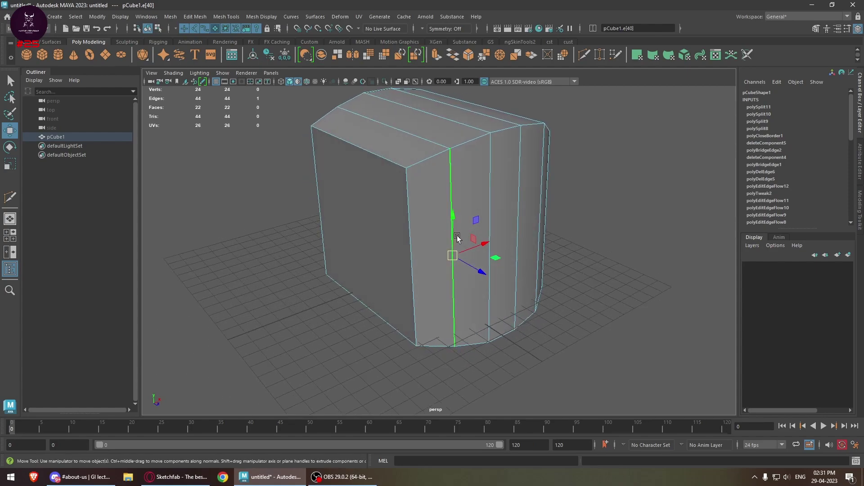
alt+middle_drag(457, 184, 429, 206)
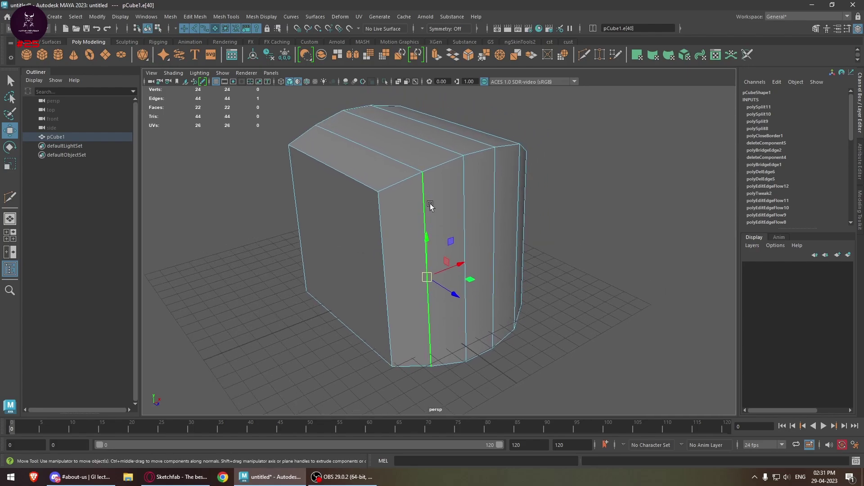
double_click(427, 194)
alt+drag(417, 219, 451, 225)
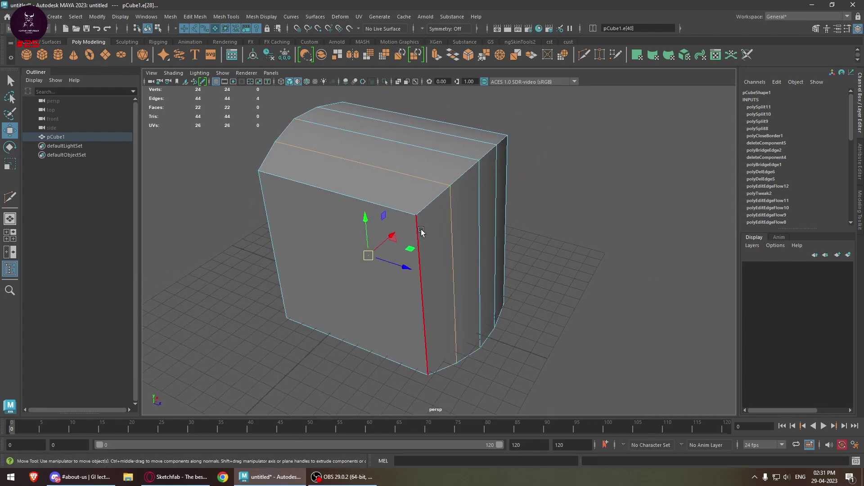
Step: Select the complete ring of vertical edges around the cube's sides
alt+drag(459, 266, 396, 257)
double_click(433, 293)
alt+drag(434, 293, 354, 266)
click(365, 268)
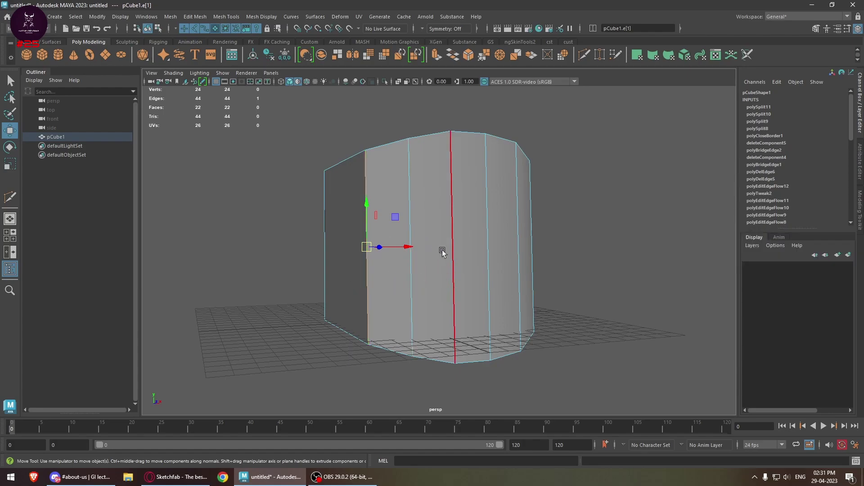
alt+drag(440, 256, 455, 271)
scroll(413, 254, up, 2)
double_click(413, 253)
alt+drag(413, 254, 457, 262)
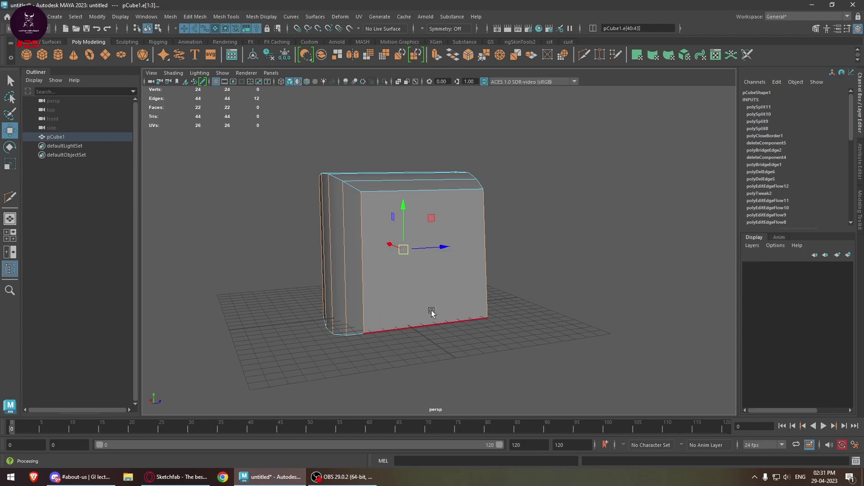
alt+drag(524, 287, 439, 247)
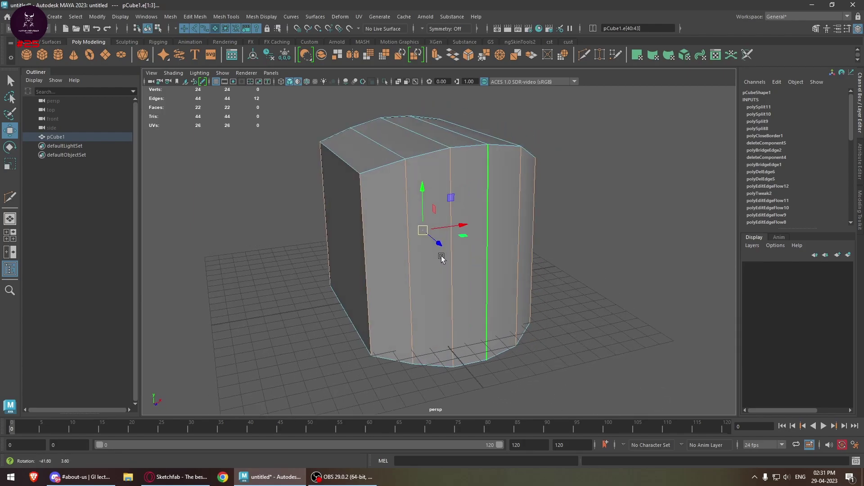
Step: Connect the selected vertical edges with one segment to add a horizontal edge loop around the cube
shift+right_drag(449, 222, 444, 377)
alt+drag(417, 309, 240, 301)
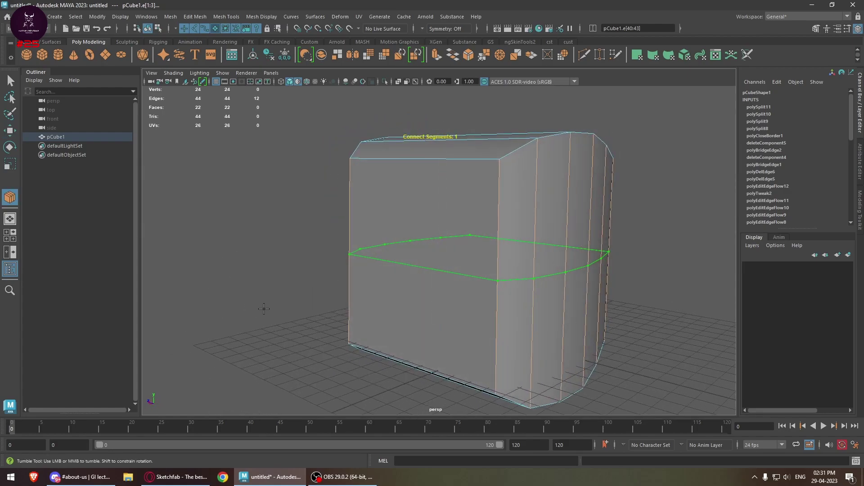
key(w)
Step: Select the ring of vertical edges above the new loop and start the Connect tool with its settings open
click(349, 221)
shift+double_click(477, 219)
shift+right_drag(432, 218, 468, 375)
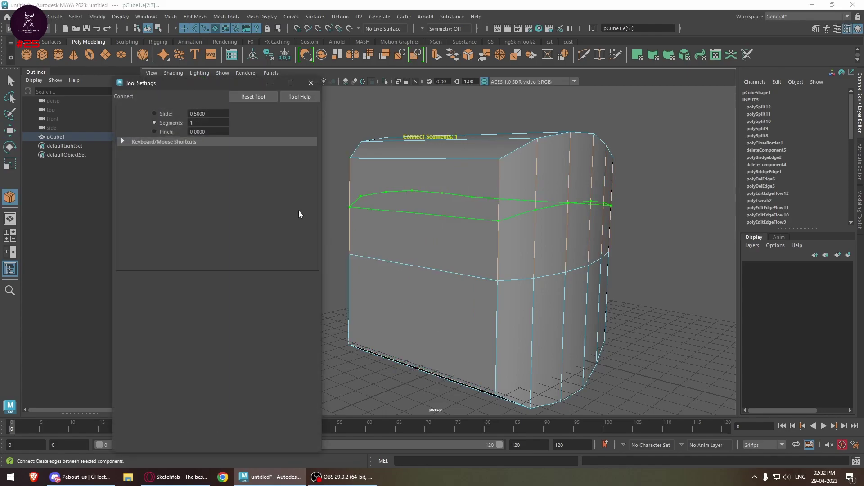
drag(205, 86, 180, 85)
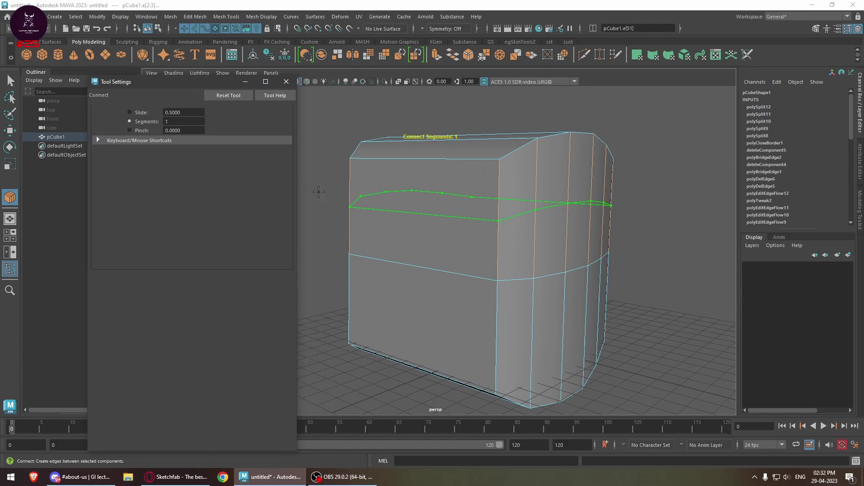
Step: Adjust the Connect preview's Slide to 0.755 and Pinch to -0.99
ctrl+middle_drag(322, 190, 295, 209)
click(143, 112)
middle_drag(378, 233, 405, 236)
click(143, 131)
middle_drag(420, 195, 236, 235)
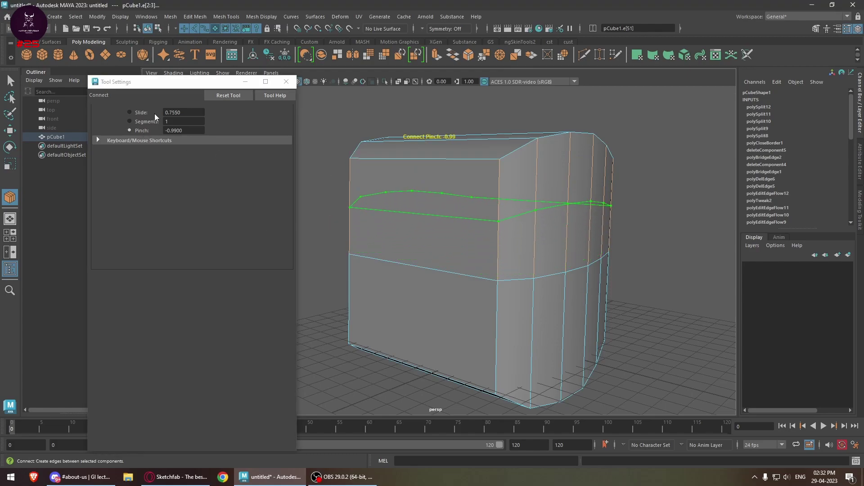
Step: Vary the Connect segments and pinch, entering 2 segments and setting Pinch to -0.5
click(144, 122)
click(136, 131)
middle_drag(374, 220, 442, 223)
click(184, 121)
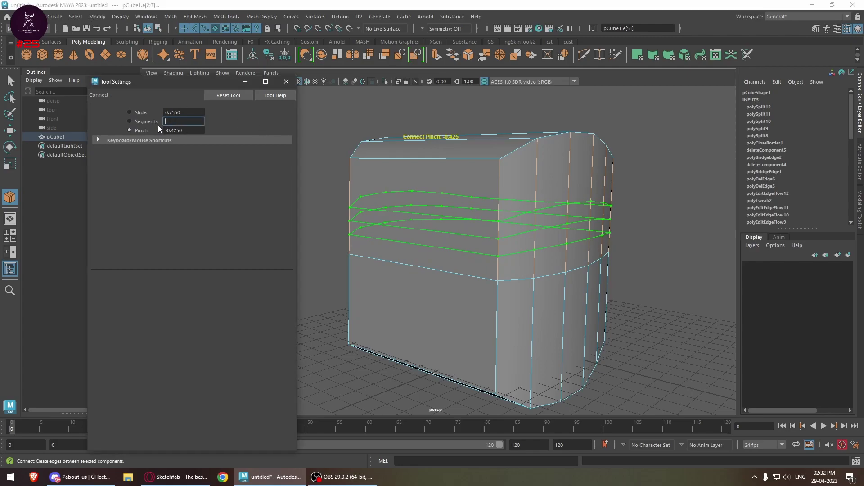
text(2)
key(Return)
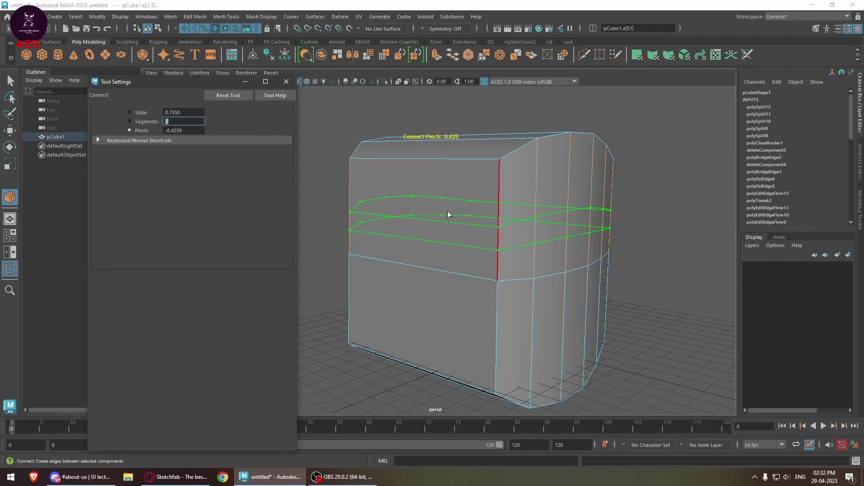
middle_drag(491, 216, 413, 192)
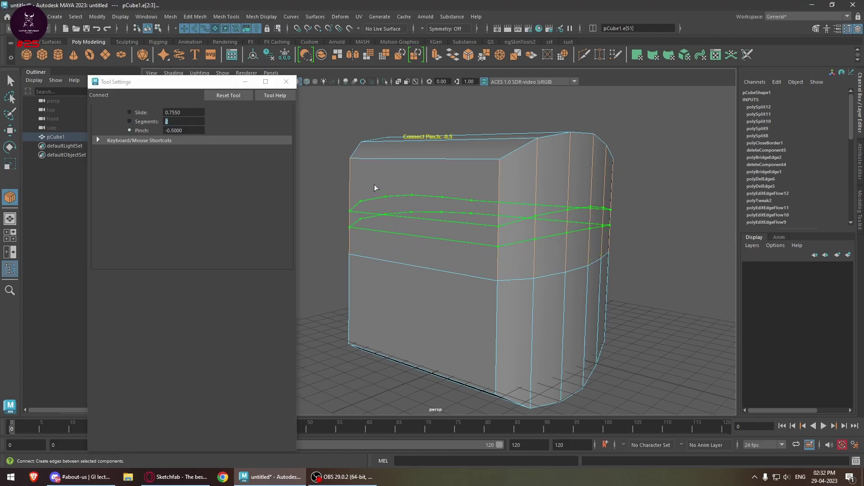
Step: Reduce the Connect segments to 1 and apply the horizontal loop to the upper half
click(147, 121)
middle_drag(447, 165, 365, 161)
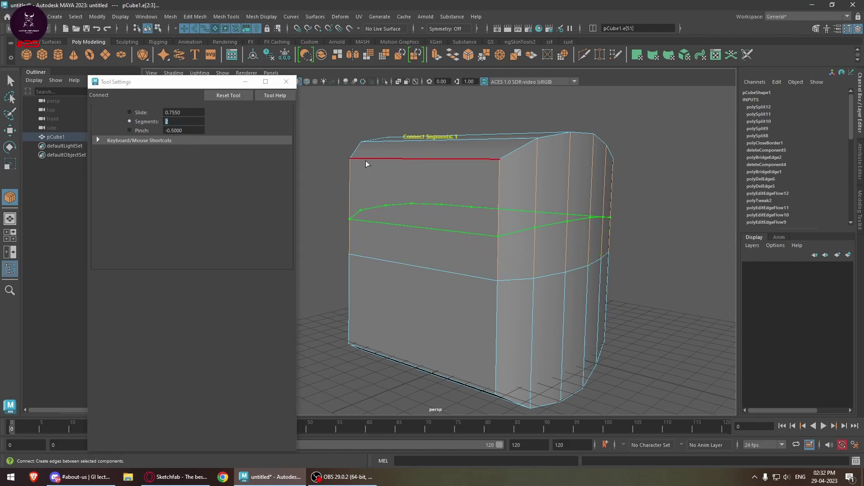
key(w)
Step: Close the tool settings and delete the newly added upper edge loop together with its vertices
alt+right_drag(580, 243, 430, 243)
alt+drag(430, 244, 472, 258)
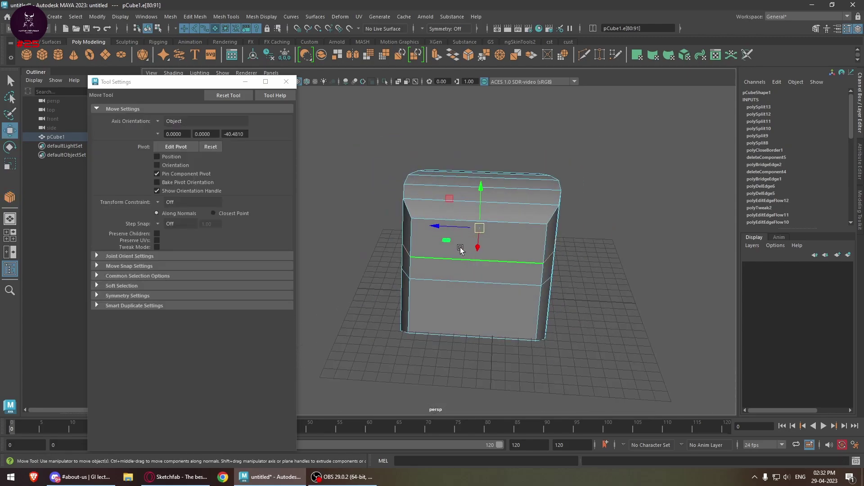
click(286, 82)
alt+drag(414, 252, 461, 273)
key(ctrl+Delete)
Step: Switch to face selection and select the outermost sloped top face above the cube's flat side wall
click(426, 229)
alt+drag(425, 224, 521, 286)
key(F11)
click(406, 251)
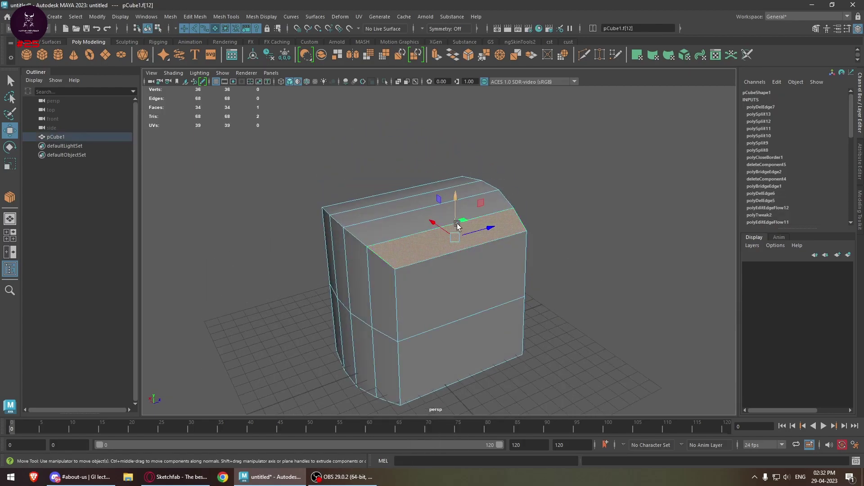
Step: Try Merge Faces To Center on the selected sloped top face and undo it
shift+right_click(456, 222)
shift+right_drag(456, 222, 457, 166)
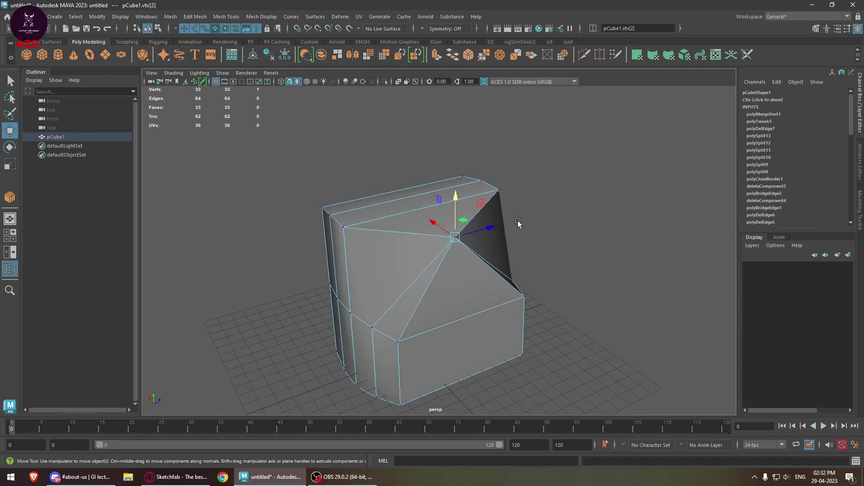
key(ctrl+z)
Step: Apply Poke Face to the selected sloped top face to split it into triangles from its center
scroll(479, 239, up, 1)
shift+right_click(466, 242)
shift+right_click(464, 227)
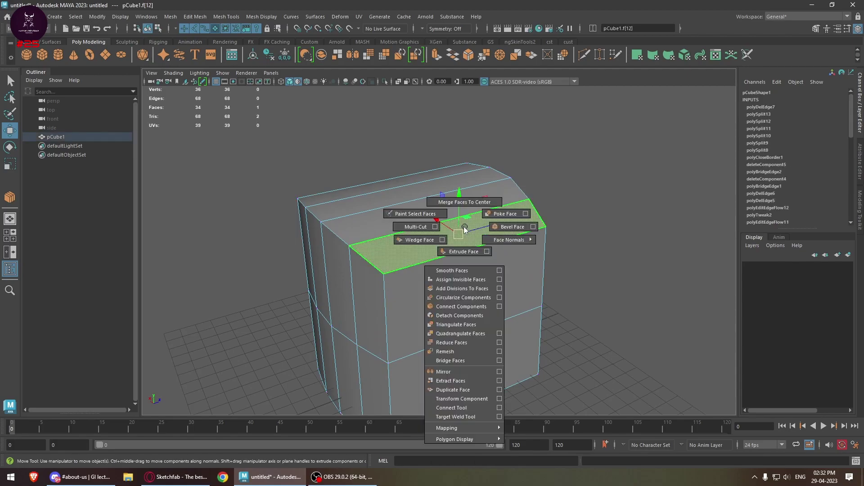
shift+right_drag(464, 230, 487, 215)
alt+drag(486, 223, 478, 269)
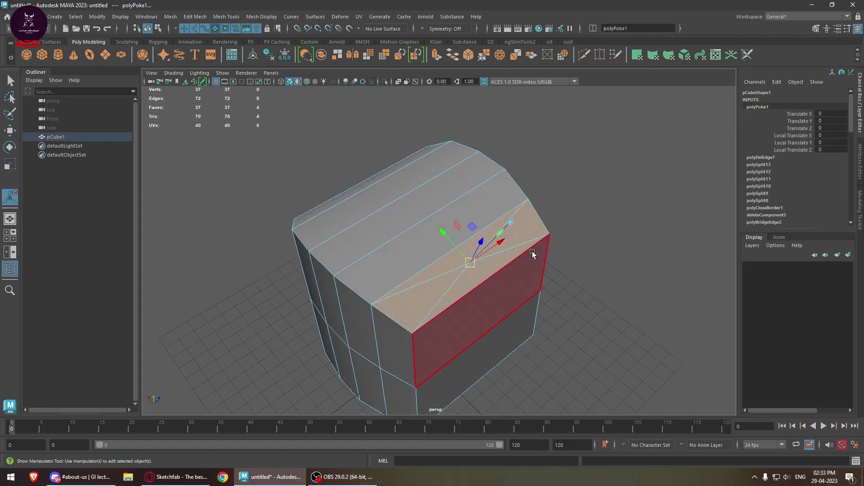
alt+drag(472, 298, 453, 252)
Step: Return to object mode and create a polygon cylinder on the grid beside the cube
right_drag(401, 203, 453, 189)
alt+drag(453, 189, 411, 270)
key(w)
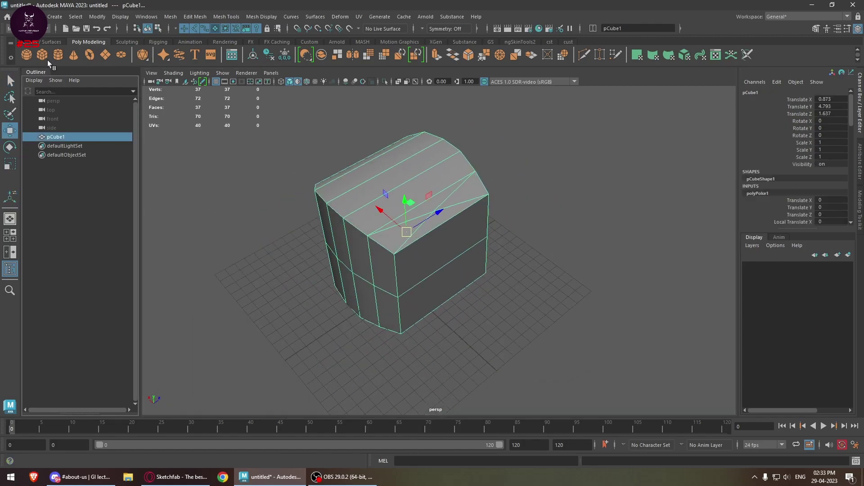
click(57, 54)
scroll(464, 315, down, 2)
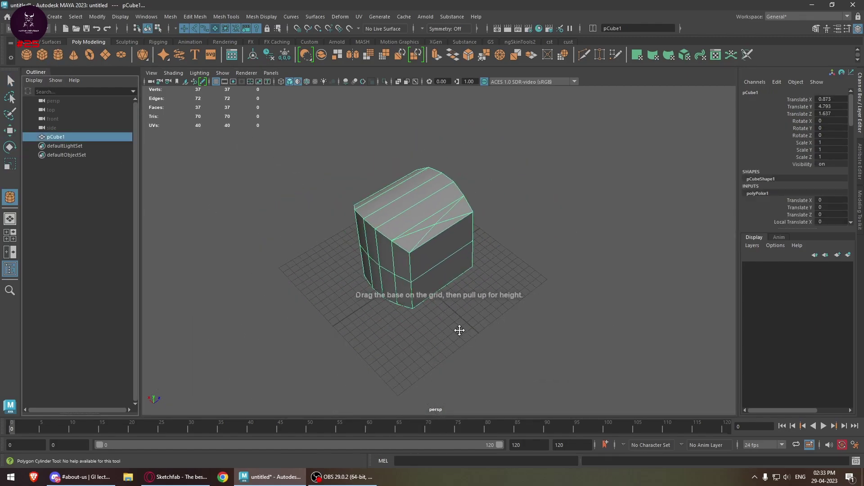
alt+middle_drag(464, 315, 405, 288)
drag(457, 266, 499, 193)
Step: Select all the radial edges on the cylinder's top cap and delete them
right_drag(489, 242, 490, 180)
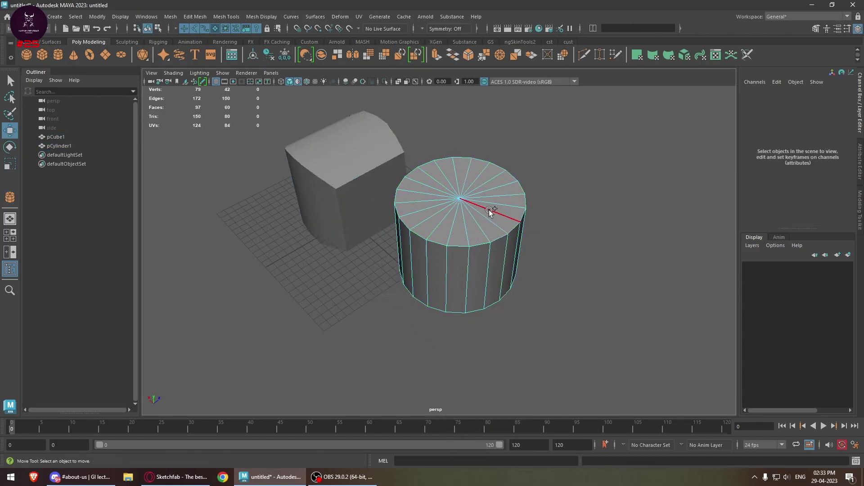
drag(449, 204, 479, 207)
key(Delete)
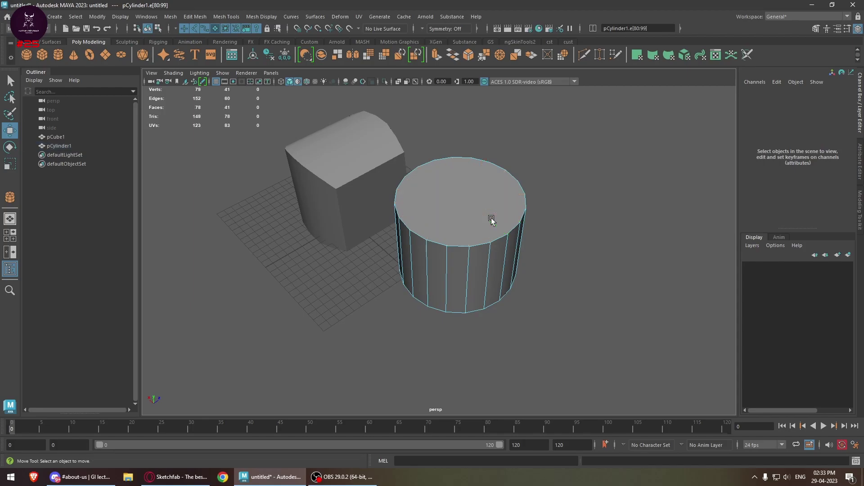
Step: Undo the cylinder's edits and its creation, leaving only the cube mesh in the scene
right_drag(454, 187, 487, 182)
mouse_move(457, 225)
alt+mouse_down()
mouse_move(522, 229)
mouse_move(446, 225)
alt+mouse_up()
click(567, 235)
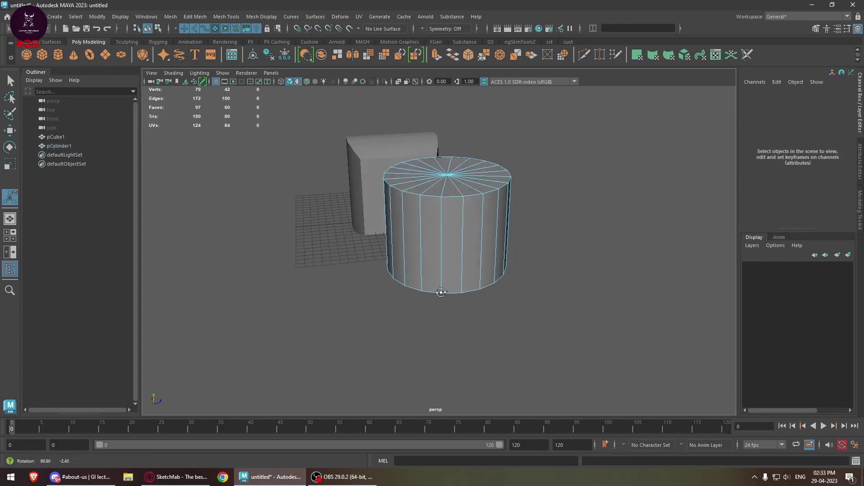
key(w)
key(ctrl+z)
key(ctrl+z)
key(ctrl+z)
key(ctrl+z)
key(ctrl+z)
key(ctrl+z)
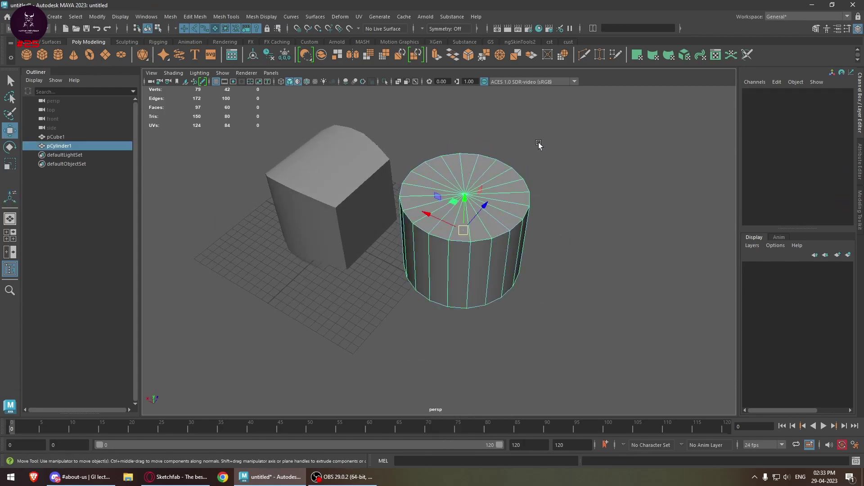
key(ctrl+z)
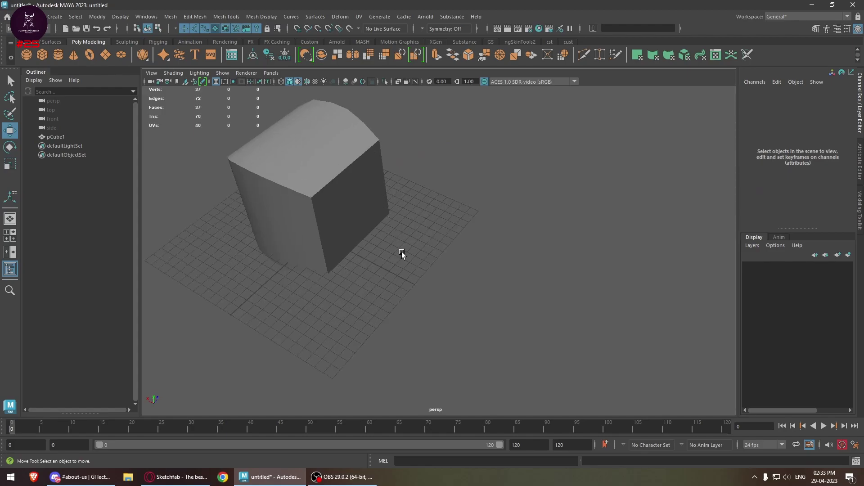
Step: Frame the cube mesh in the perspective view and switch it to face selection
alt+drag(444, 313, 431, 232)
click(432, 239)
key(f)
alt+drag(446, 303, 442, 170)
right_drag(442, 169, 440, 185)
Step: Select several faces across the cube's top and front with Paint Select Faces
click(428, 153)
shift+right_click(429, 154)
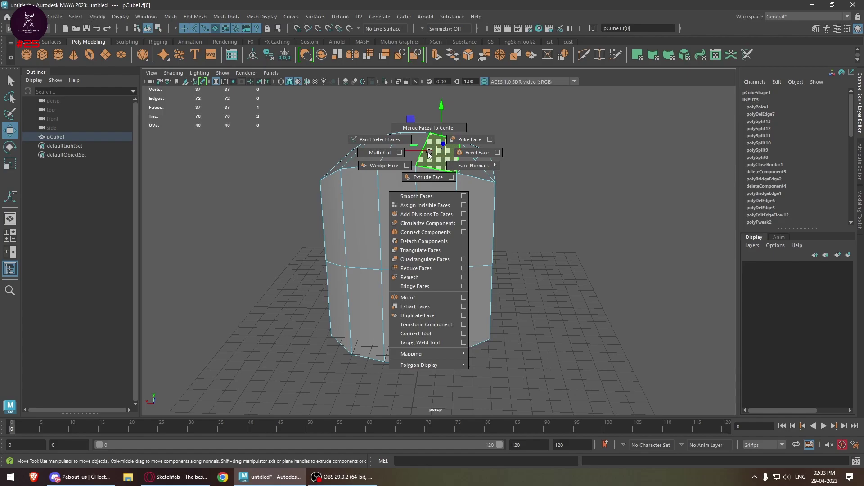
mouse_move(426, 174)
mouse_down()
mouse_move(368, 292)
mouse_move(446, 291)
mouse_move(491, 269)
mouse_up()
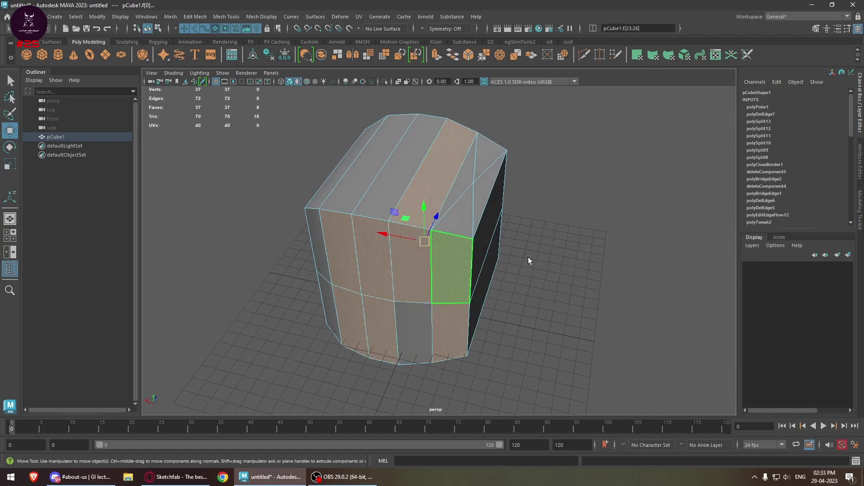
Step: Select a single top strip face and try the Multi-Cut tool on the mesh without cutting
click(431, 177)
shift+right_click(432, 180)
mouse_move(432, 180)
shift+right_down()
mouse_move(439, 173)
mouse_move(381, 180)
mouse_move(432, 179)
shift+right_up()
alt+drag(432, 179, 429, 169)
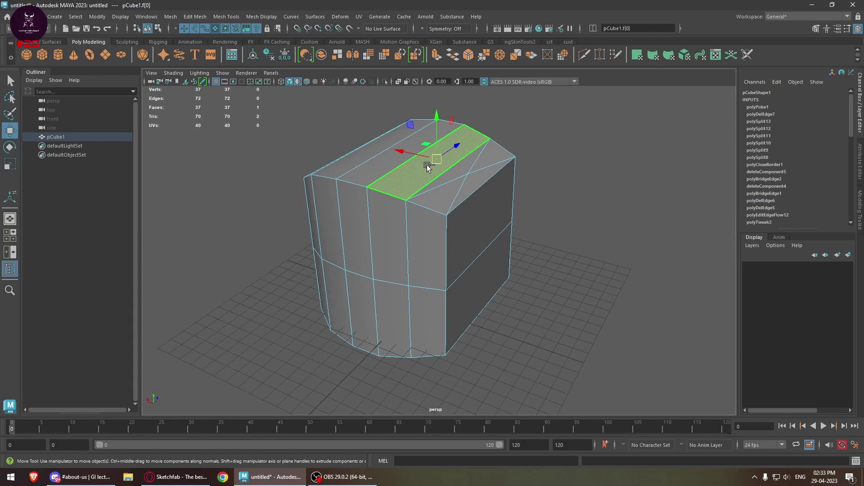
alt+drag(425, 164, 414, 195)
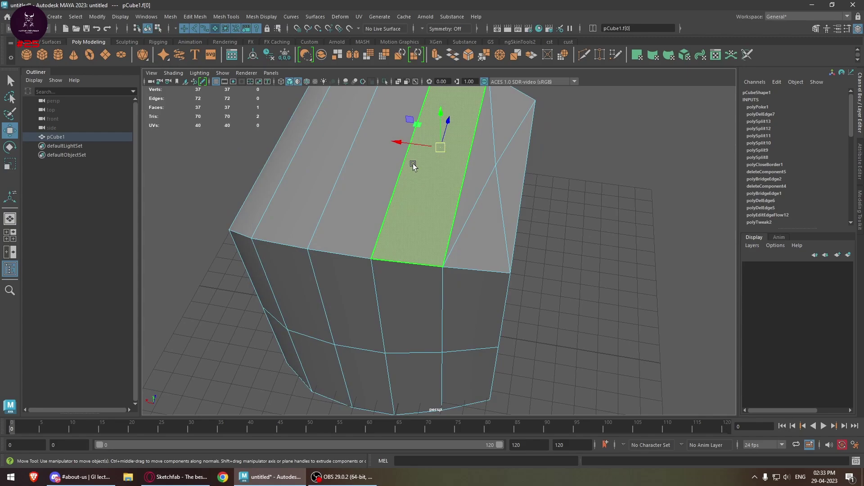
shift+right_drag(416, 164, 373, 161)
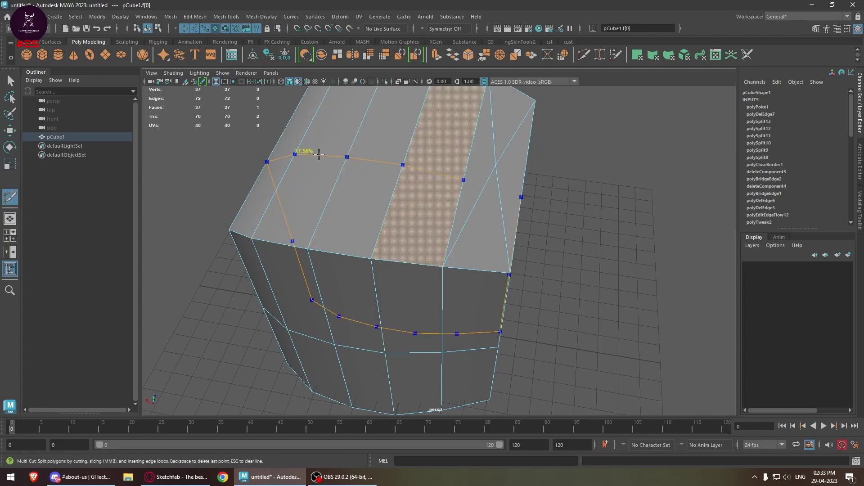
key(w)
Step: Bevel one of the long strip faces on top of the cube with Bevel Face
alt+drag(396, 149, 415, 143)
shift+right_click(415, 143)
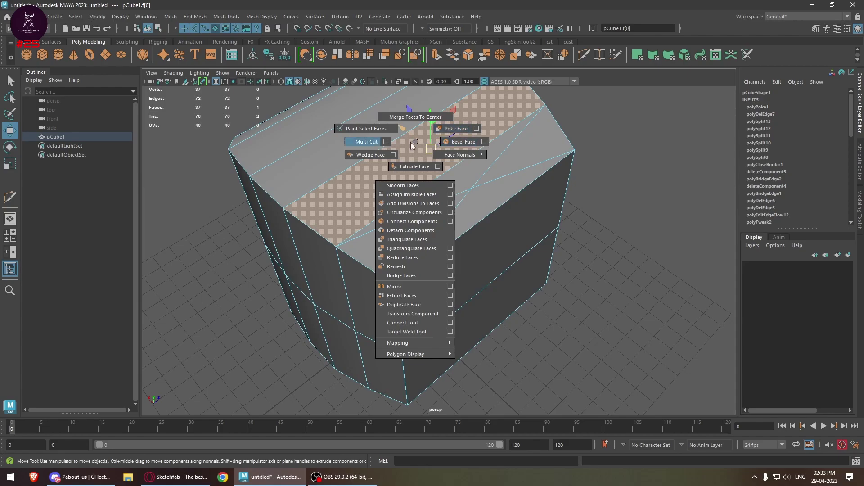
alt+middle_drag(387, 147, 420, 168)
click(395, 147)
shift+right_click(395, 147)
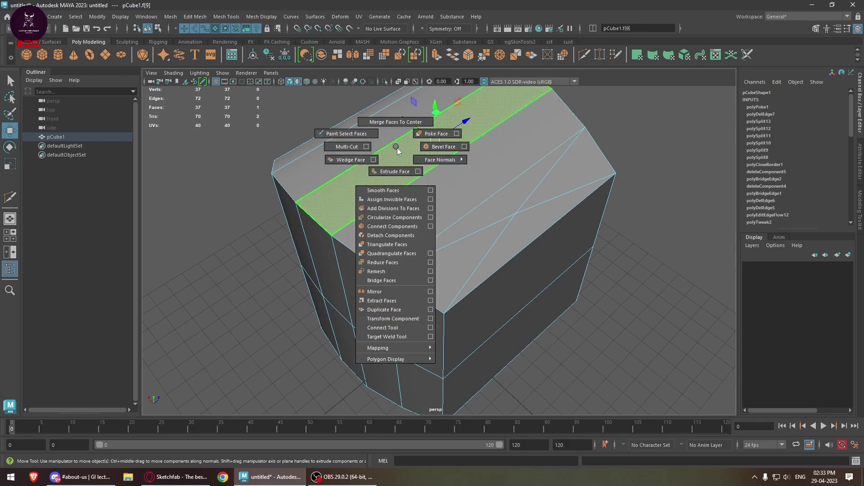
click(438, 147)
alt+drag(450, 187, 395, 238)
key(w)
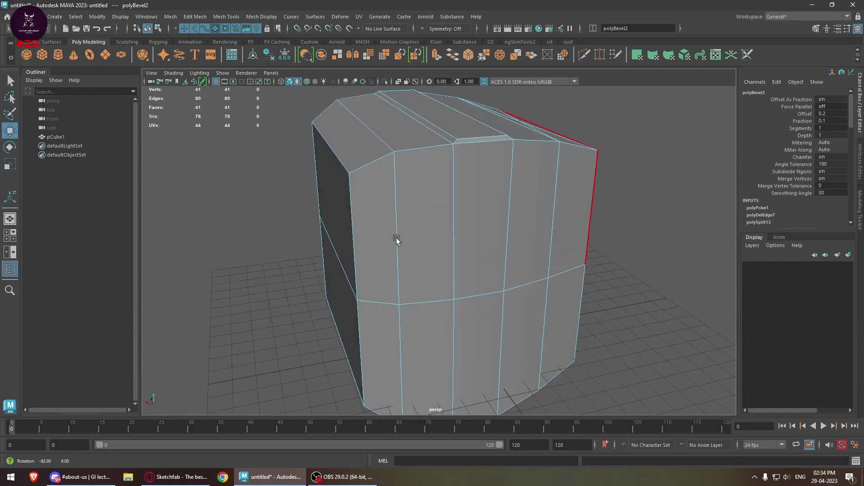
Step: Reverse the normal of the upper front face beside the bevelled strip
click(454, 214)
alt+drag(454, 214, 445, 204)
shift+right_click(444, 201)
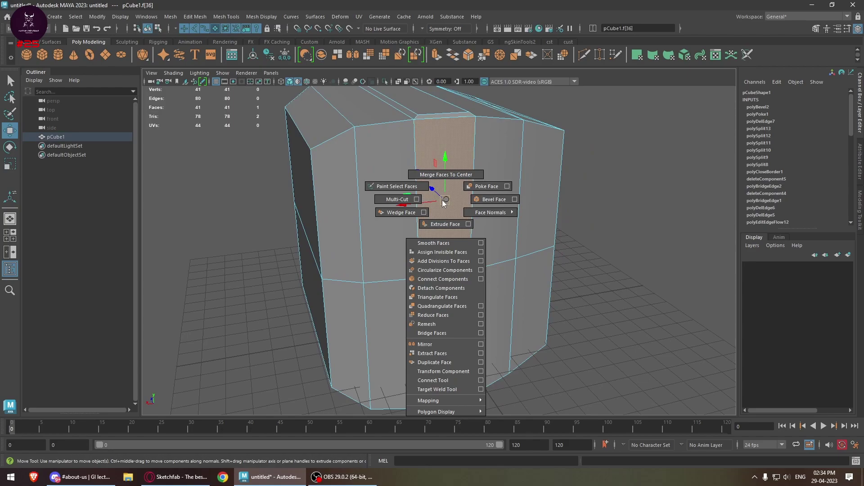
mouse_move(474, 217)
click(524, 218)
alt+drag(574, 178, 481, 255)
alt+middle_drag(434, 276, 374, 286)
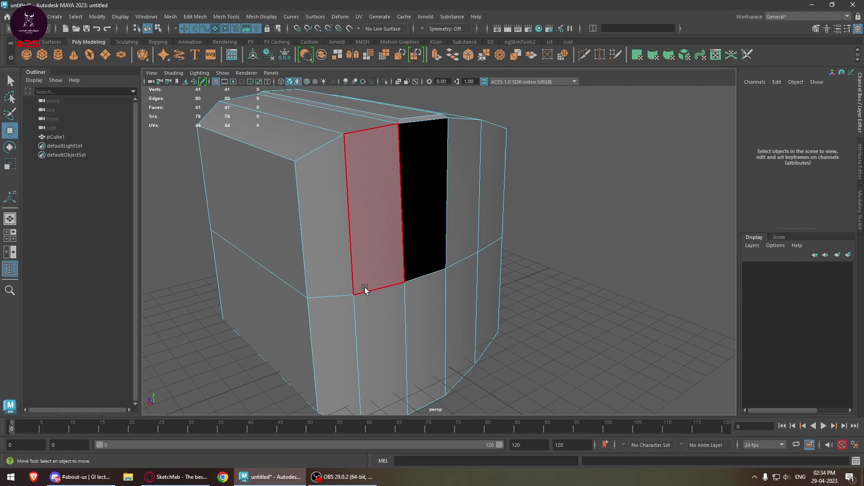
Step: Reverse the black upper front face's normal again so it points outward
scroll(412, 229, up, 2)
scroll(426, 266, up, 1)
scroll(435, 268, up, 1)
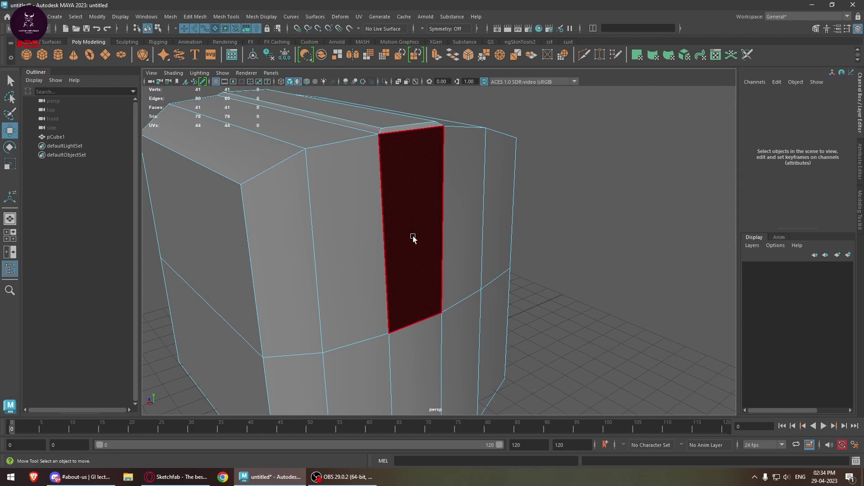
alt+drag(463, 266, 413, 230)
click(408, 175)
alt+drag(498, 295, 341, 256)
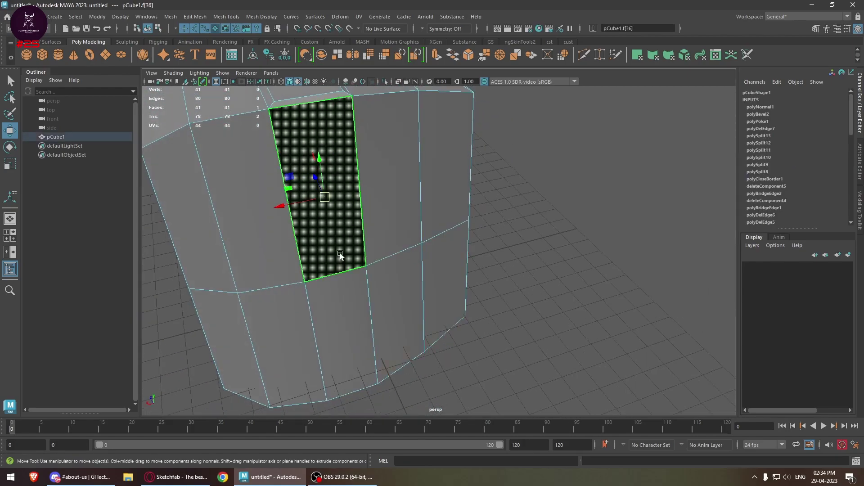
shift+right_click(335, 212)
mouse_move(382, 233)
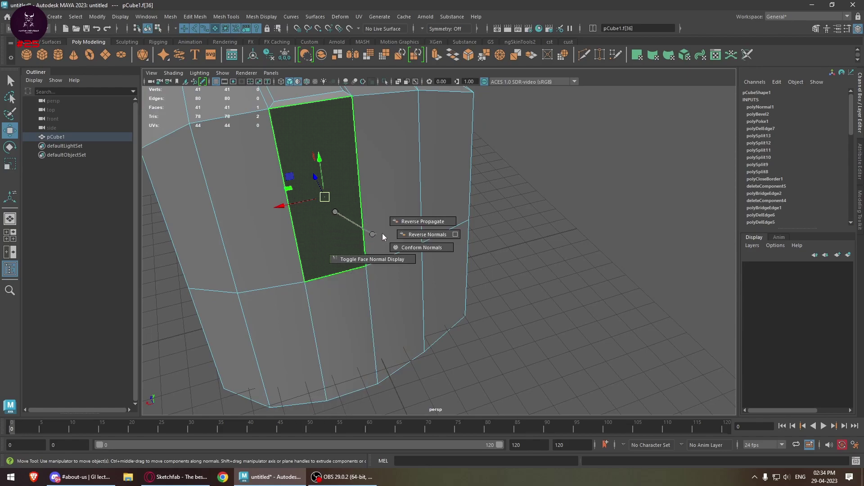
click(418, 237)
click(579, 263)
alt+right_drag(580, 263, 536, 352)
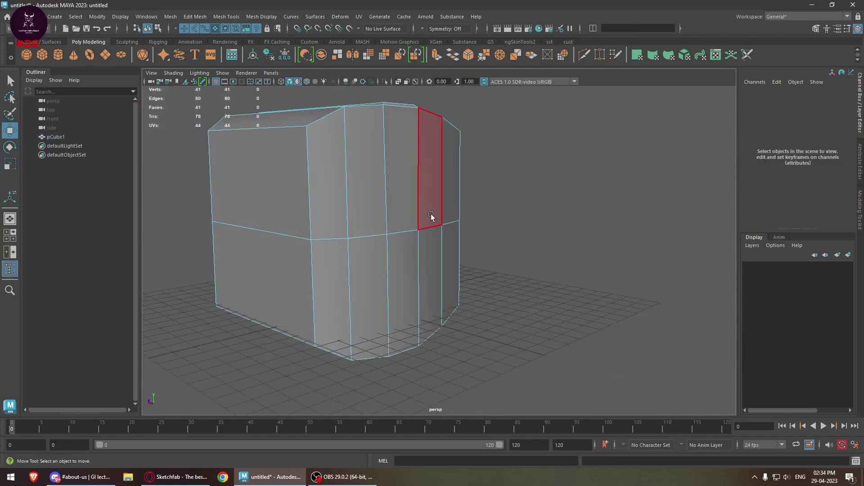
Step: Flip the normals of the whole mesh from the upper front face with Reverse Propagate
click(388, 166)
shift+right_click(390, 165)
mouse_move(429, 187)
click(465, 178)
alt+drag(556, 214, 529, 242)
click(528, 242)
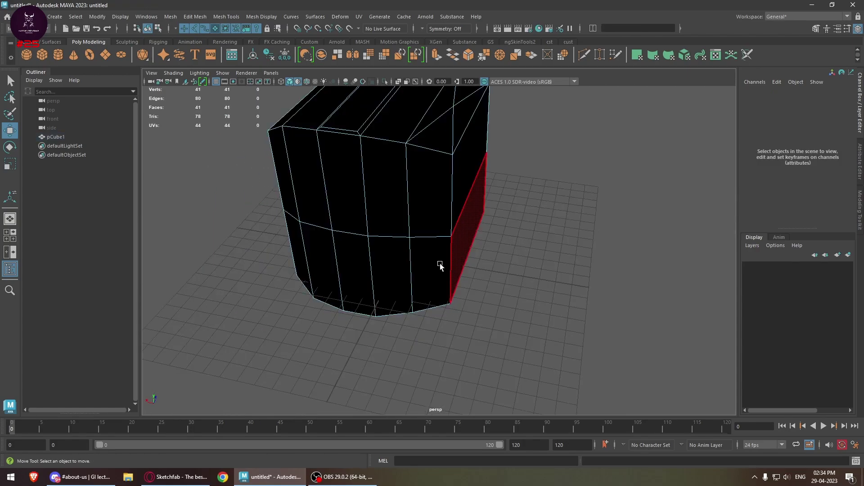
Step: Flip the black mesh's normals back outward, starting from the same upper front face
alt+drag(459, 260, 453, 289)
click(419, 252)
shift+right_click(422, 244)
mouse_move(471, 260)
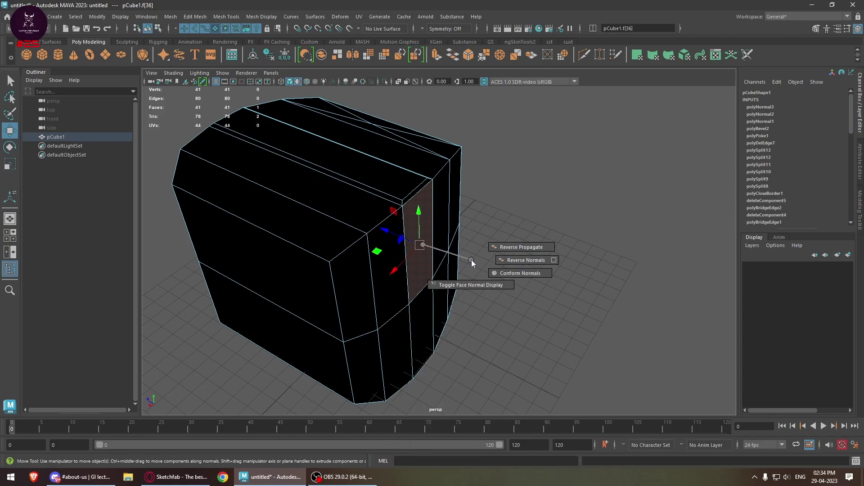
click(524, 260)
alt+drag(550, 247, 415, 212)
Step: Reverse the upper front face's normal alone, and apply Reverse Propagate from that face across the mesh
click(390, 200)
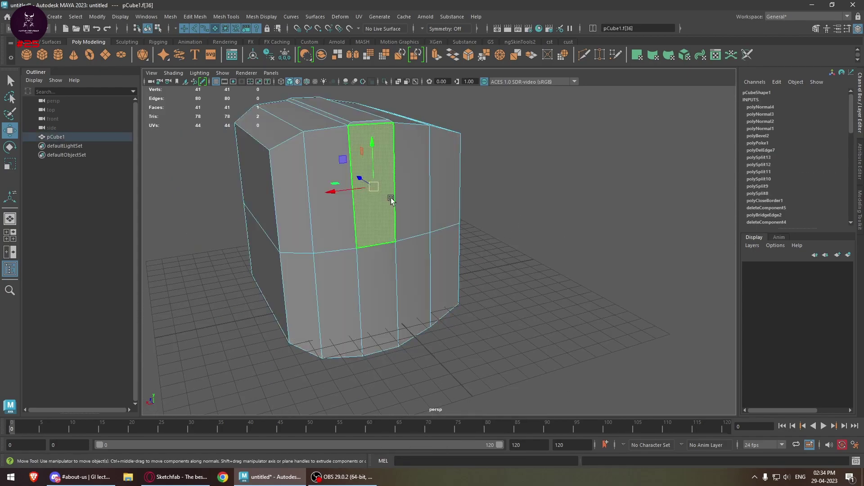
shift+right_drag(392, 201, 457, 210)
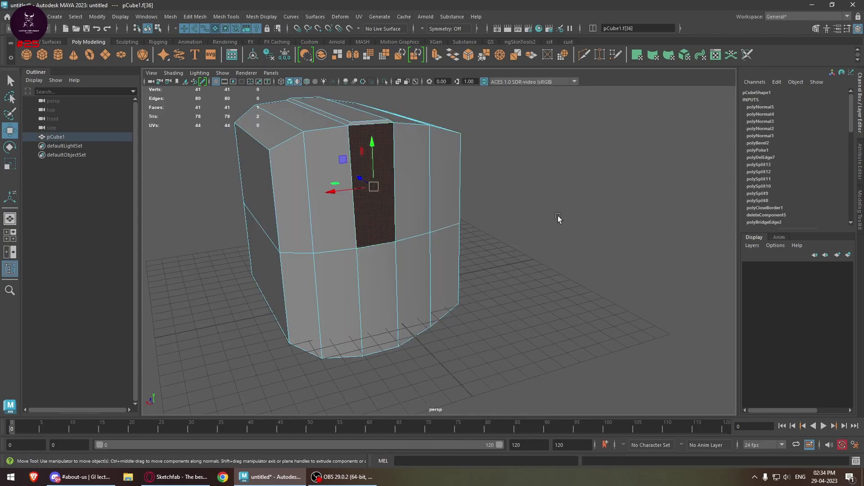
alt+drag(558, 216, 449, 277)
click(392, 205)
shift+right_drag(391, 206, 496, 226)
click(535, 248)
alt+drag(535, 248, 506, 303)
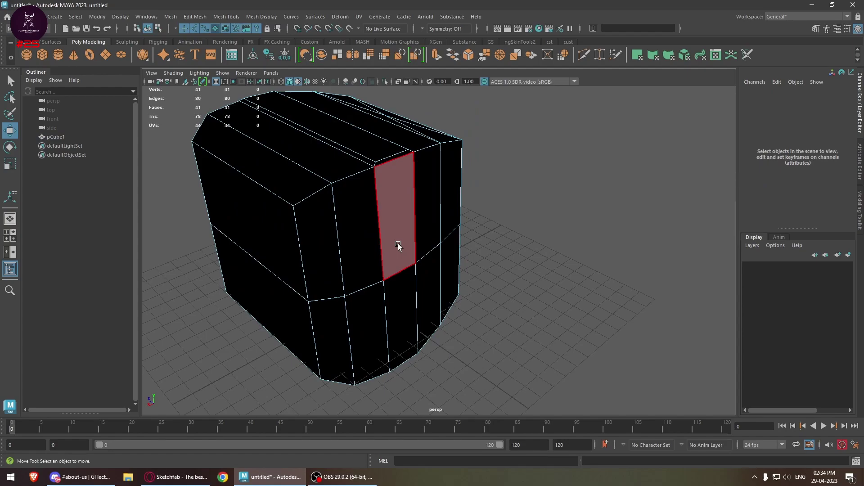
Step: Make all the mesh's normals face outward consistently, working from the selected upper front face
scroll(398, 244, up, 3)
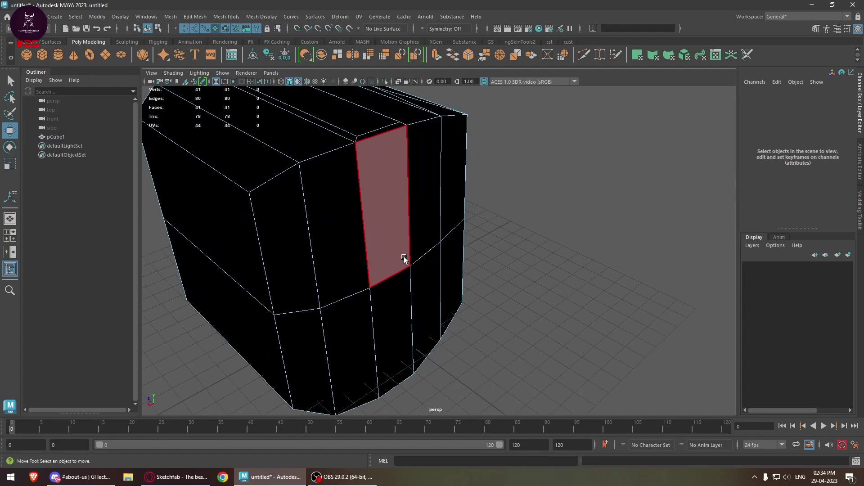
click(378, 201)
click(419, 218)
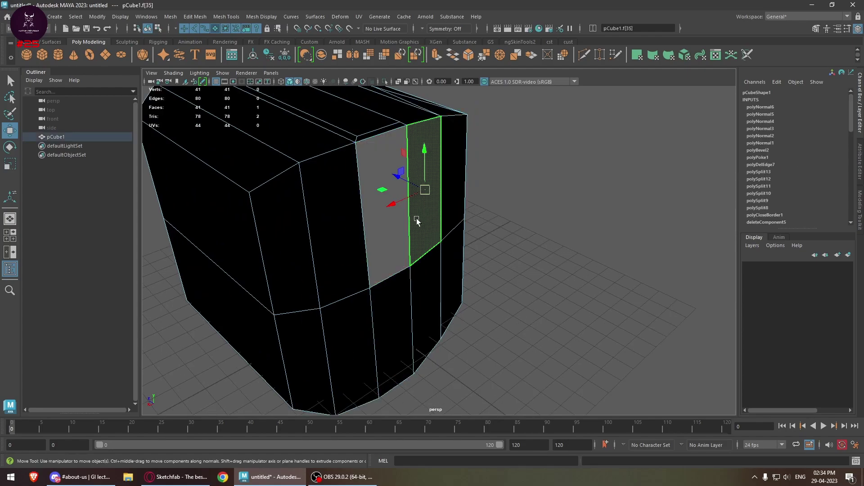
click(376, 232)
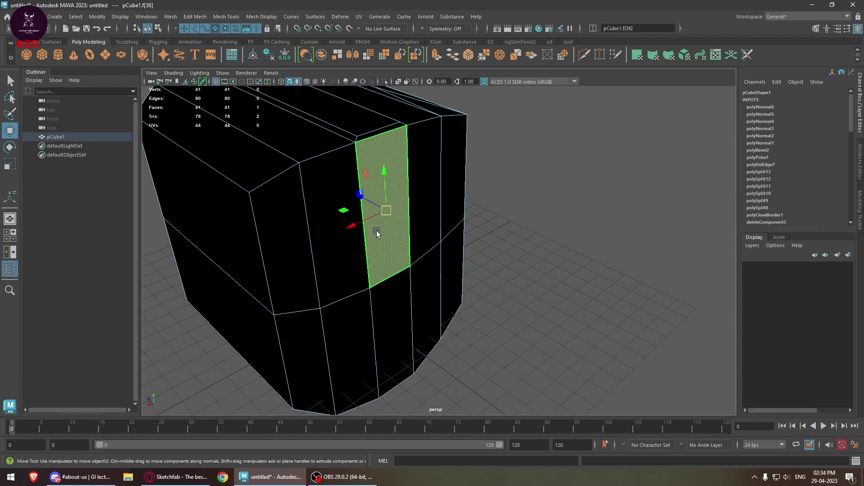
shift+right_drag(377, 235, 502, 227)
click(581, 184)
scroll(536, 356, down, 5)
alt+drag(536, 356, 428, 306)
Step: Extrude the neighbouring upper front face with a thickness of 3.95 and an offset of 0.54
click(403, 207)
scroll(423, 236, up, 3)
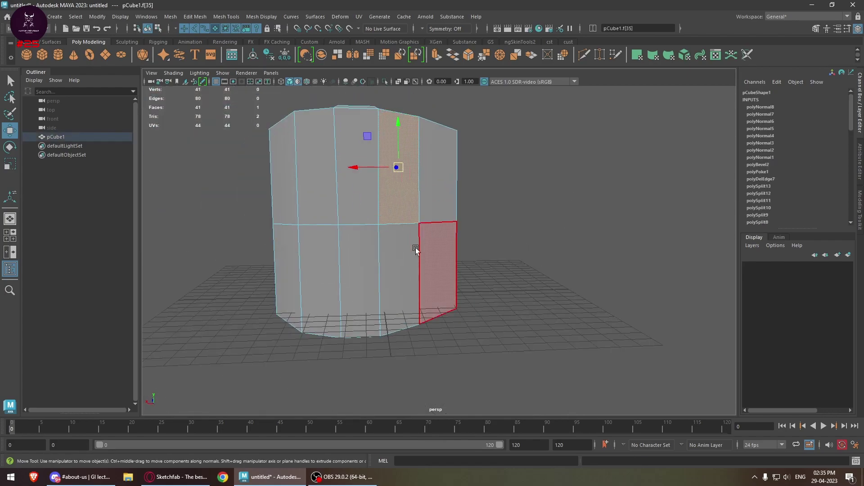
alt+drag(426, 239, 422, 222)
shift+right_drag(417, 209, 418, 234)
drag(610, 261, 788, 303)
drag(603, 275, 615, 288)
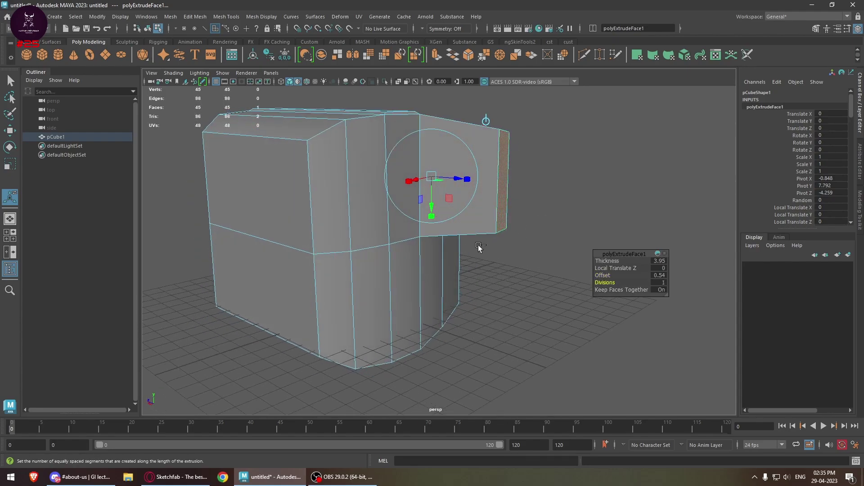
Step: Undo the single-face extrusion and return to the Move tool
key(ctrl+z)
key(ctrl+z)
key(ctrl+z)
key(w)
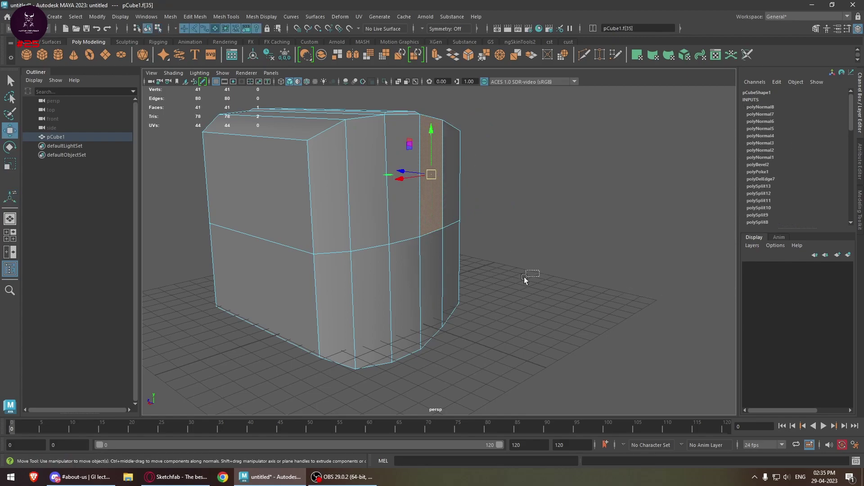
click(468, 274)
mouse_move(455, 188)
mouse_down()
mouse_move(365, 202)
mouse_move(412, 296)
mouse_move(431, 247)
mouse_up()
right_drag(402, 183, 370, 200)
scroll(441, 243, up, 4)
alt+drag(446, 244, 387, 251)
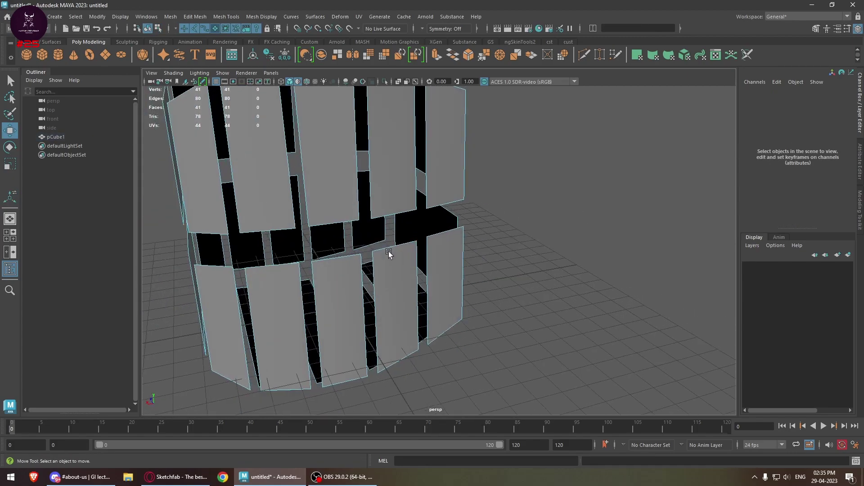
scroll(388, 251, down, 4)
Step: Extrude the ten front faces with a thickness of 3.61 and an offset of 1.8
right_drag(416, 210, 423, 245)
alt+drag(423, 246, 482, 254)
shift+right_drag(412, 234, 421, 184)
drag(607, 260, 772, 323)
drag(606, 275, 615, 279)
alt+drag(511, 255, 467, 243)
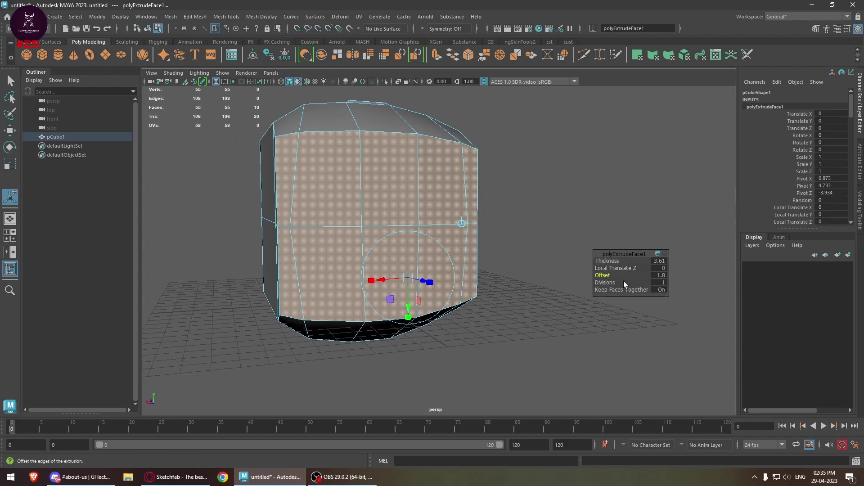
Step: Turn Keep Faces Together off for the front extrusion, set its thickness to 0.51 and reduce its offset
click(663, 290)
key(f)
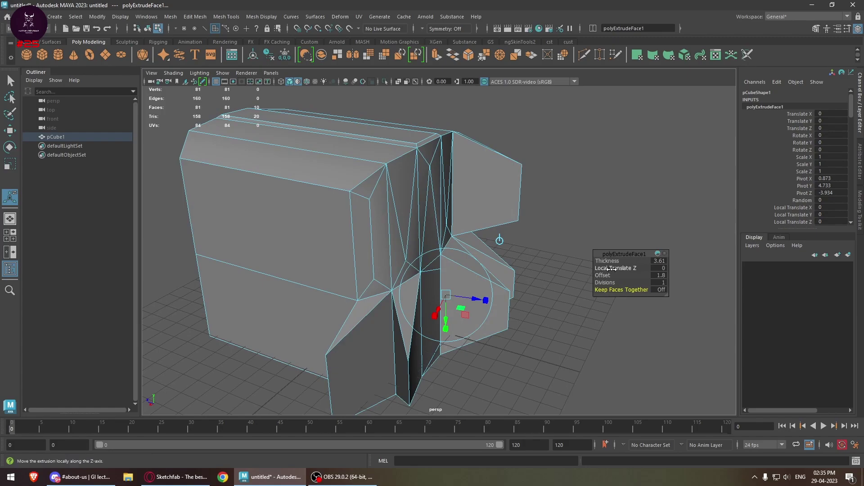
drag(618, 261, 601, 266)
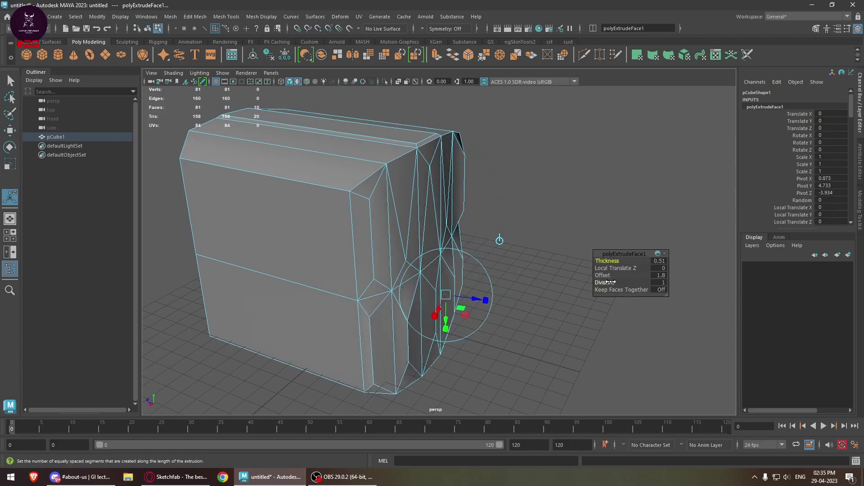
drag(603, 275, 459, 297)
key(w)
click(543, 179)
alt+drag(530, 271, 474, 313)
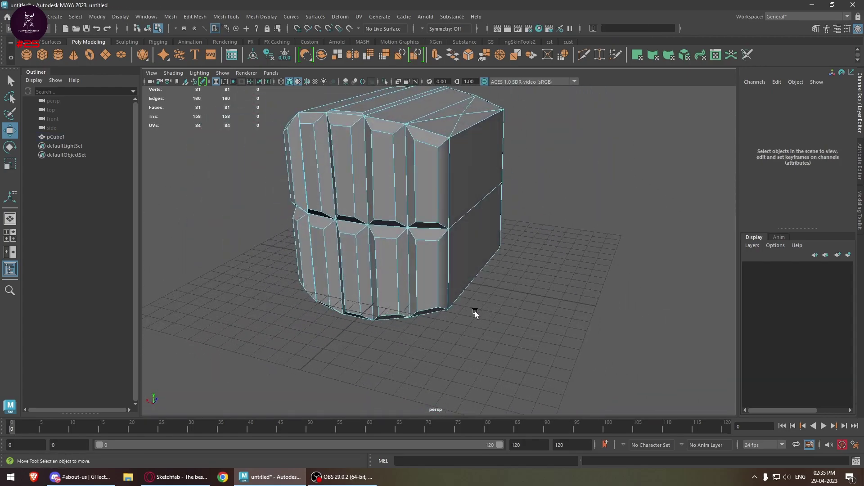
Step: Try extruding one of the inset upper front faces with the Move tool, and undo it
click(428, 203)
shift+right_click(423, 195)
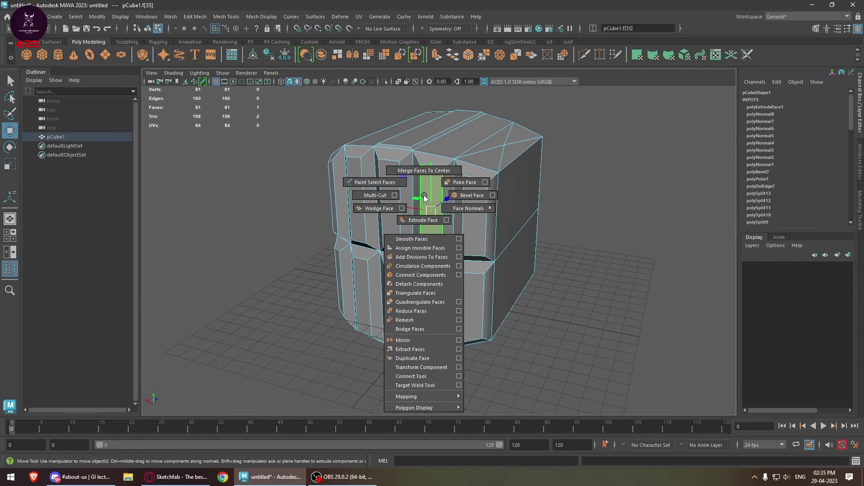
alt+drag(424, 241, 493, 263)
shift+drag(450, 219, 611, 366)
key(ctrl+z)
alt+drag(448, 247, 468, 234)
alt+drag(412, 226, 377, 172)
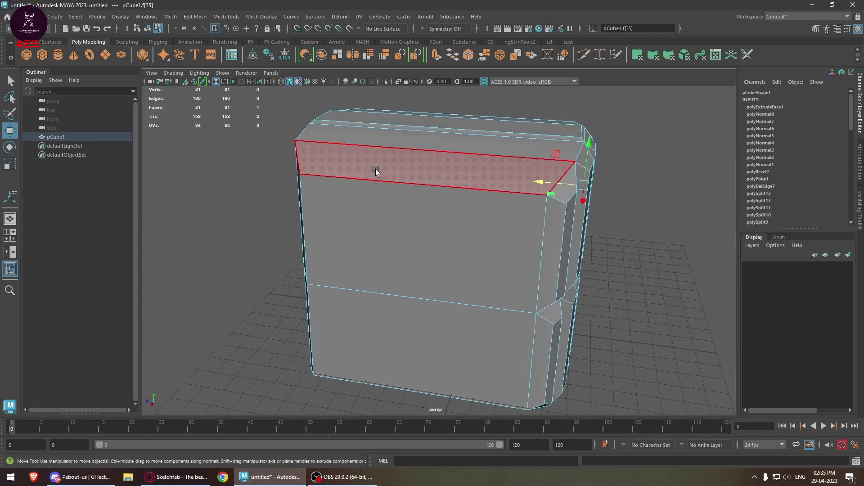
Step: Apply Wedge Face to the upper side face, hinged about its top edge
right_click(361, 159)
right_drag(402, 179, 399, 177)
click(425, 186)
shift+click(400, 224)
alt+drag(440, 211, 355, 213)
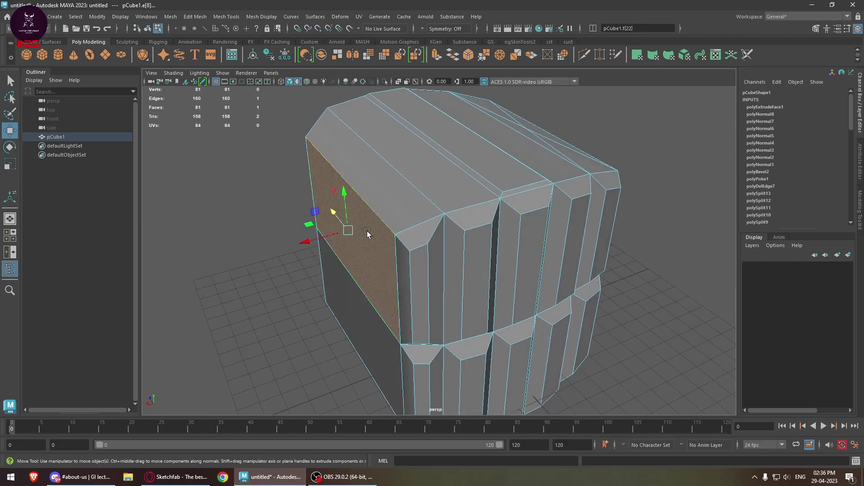
shift+right_drag(355, 213, 320, 226)
alt+drag(320, 226, 358, 320)
key(w)
right_click(454, 198)
alt+drag(443, 193, 440, 322)
right_click(444, 201)
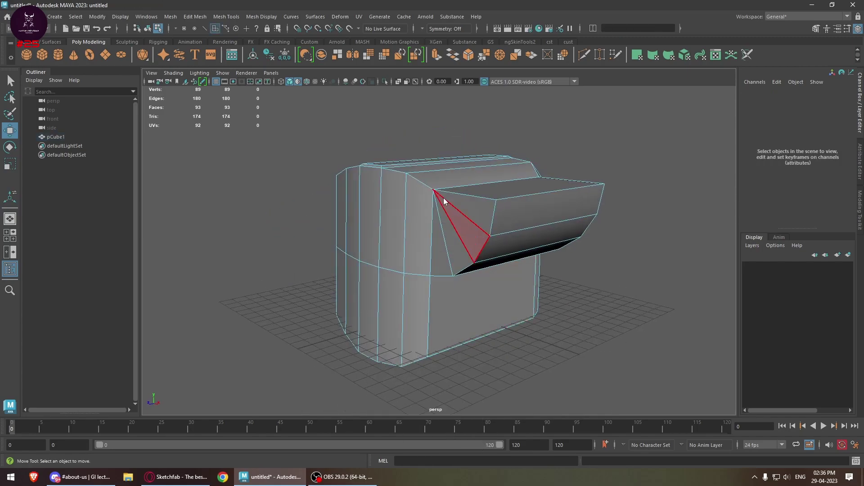
shift+right_click(444, 201)
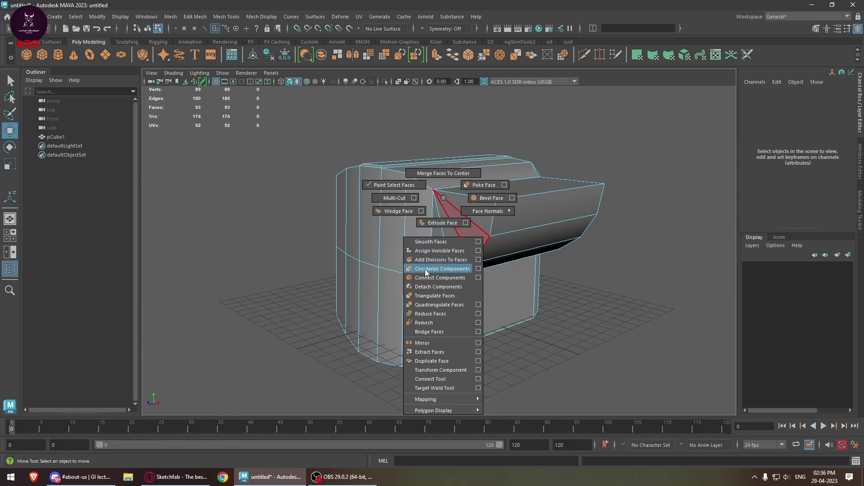
shift+right_drag(425, 269, 435, 204)
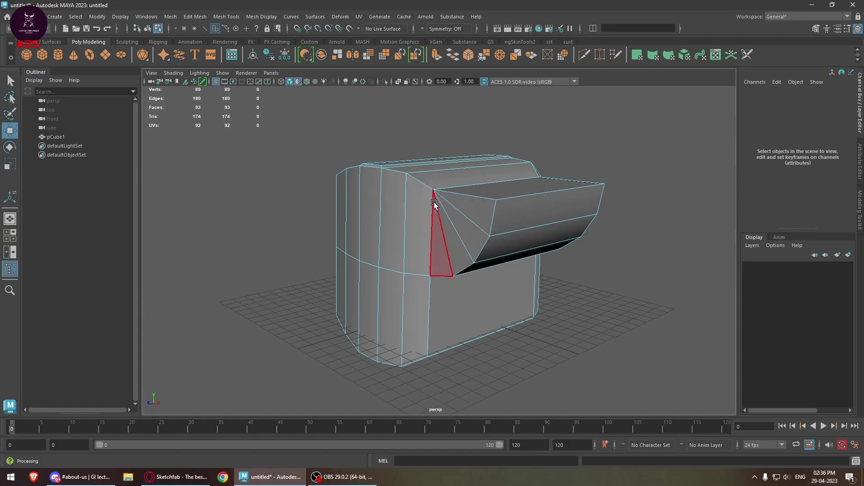
Step: Extrude the six central faces of the mesh's rounded back with an offset of 0.72
alt+drag(352, 269, 448, 258)
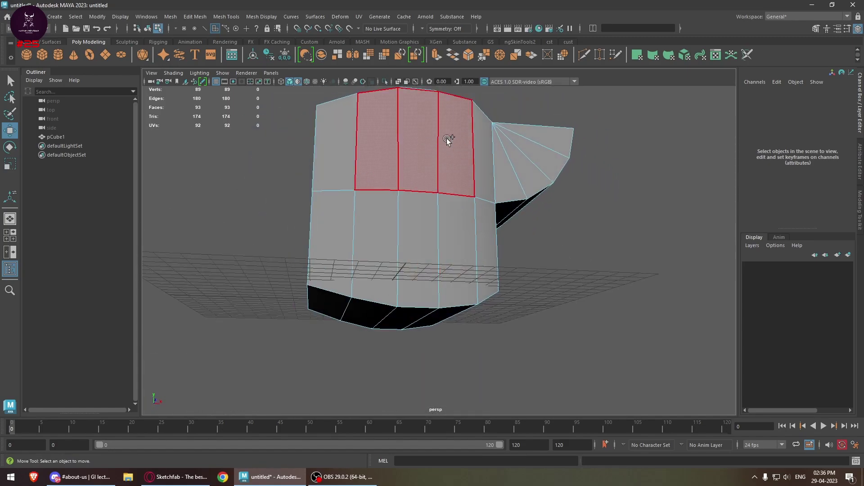
key(F11)
alt+drag(396, 209, 437, 193)
shift+right_drag(436, 193, 601, 253)
drag(603, 275, 638, 288)
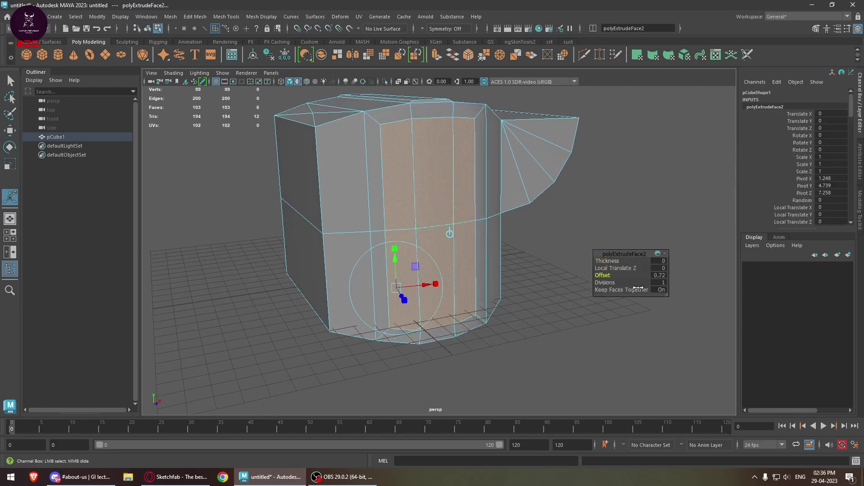
key(w)
Step: Move the four corner vertices of the inset back faces vertically toward the middle to give the inset an octagonal outline
alt+drag(393, 185, 355, 150)
right_drag(355, 150, 356, 119)
click(347, 117)
drag(349, 100, 349, 108)
click(368, 129)
drag(444, 120, 455, 187)
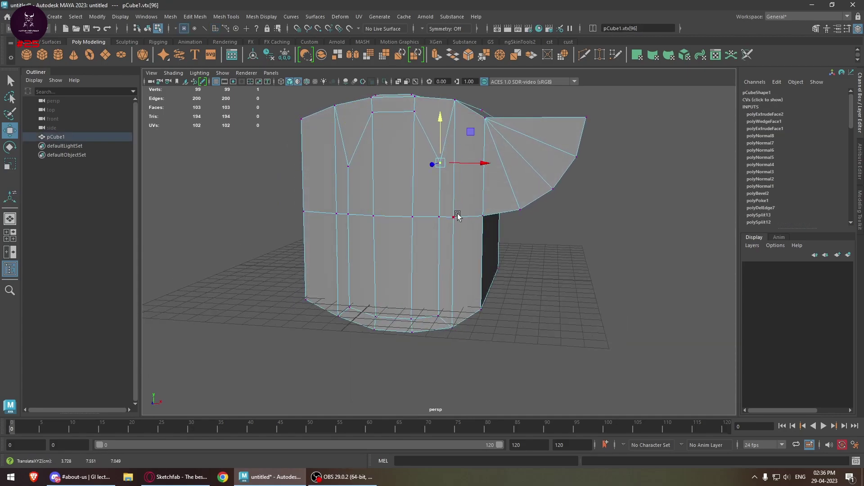
click(437, 314)
click(351, 302)
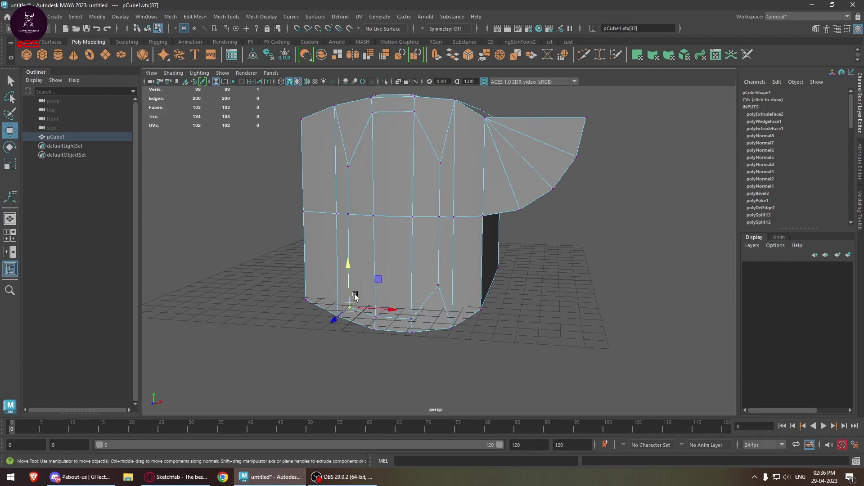
drag(349, 269, 349, 250)
key(F11)
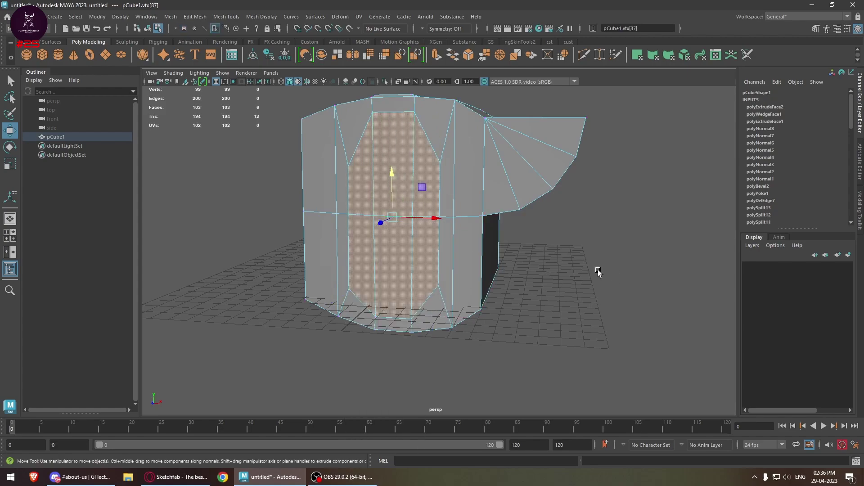
Step: Select the six inset back faces and apply Circularize Components to them
click(577, 264)
drag(417, 243, 371, 254)
shift+right_click(416, 177)
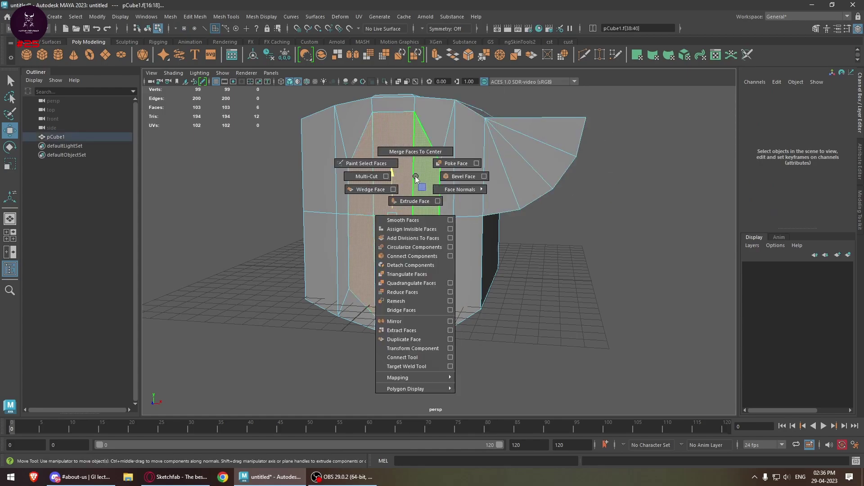
click(414, 246)
alt+drag(423, 243, 372, 158)
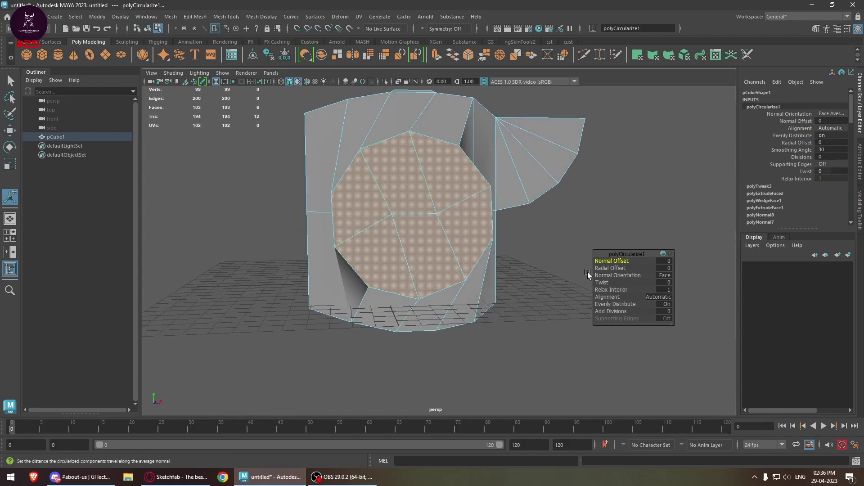
Step: Set the circularized faces' radial offset to -1.4 and their twist to -20.94
drag(616, 268, 551, 281)
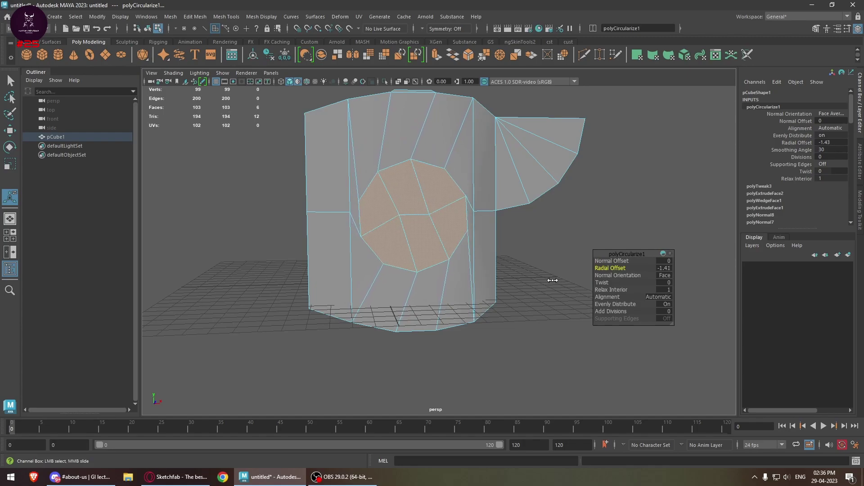
drag(667, 303, 3, 208)
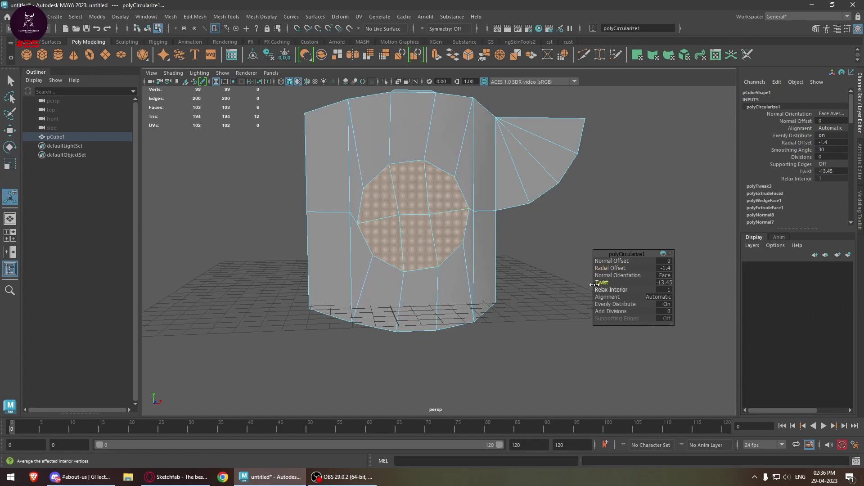
drag(604, 282, 275, 269)
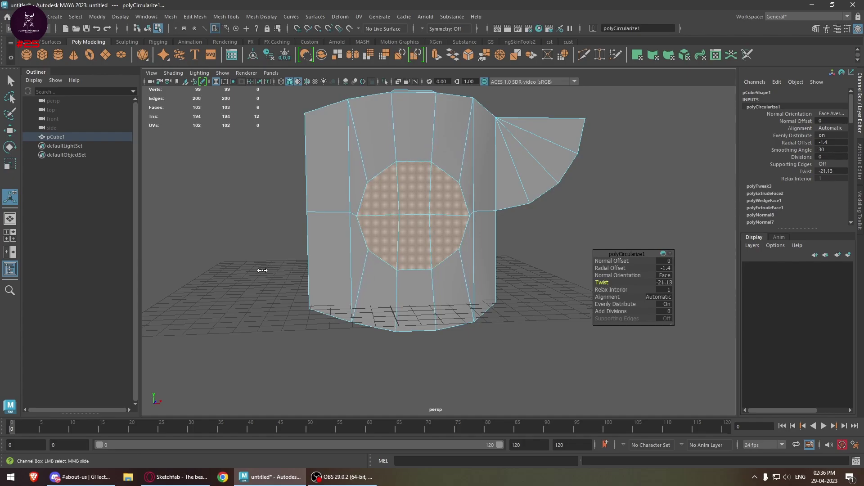
alt+drag(477, 274, 598, 283)
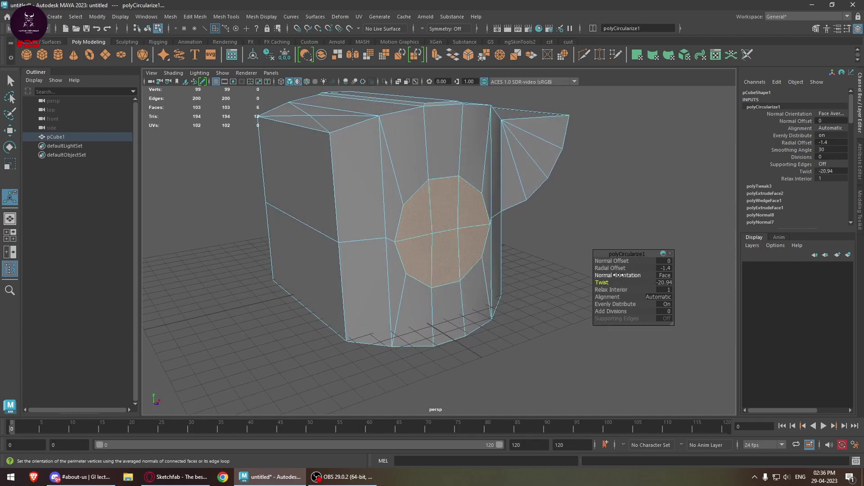
Step: Move the circular faces upward and extrude them outward into a long cylindrical arm
key(w)
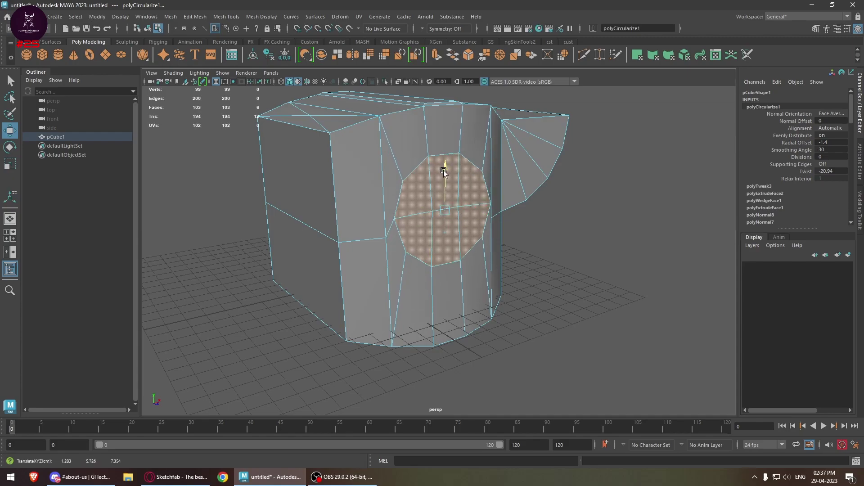
alt+drag(449, 187, 337, 311)
alt+drag(513, 327, 317, 243)
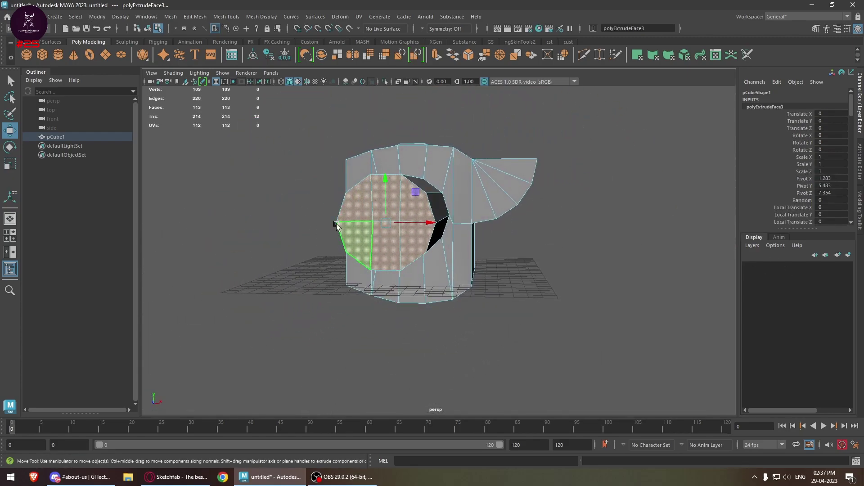
alt+drag(381, 218, 404, 277)
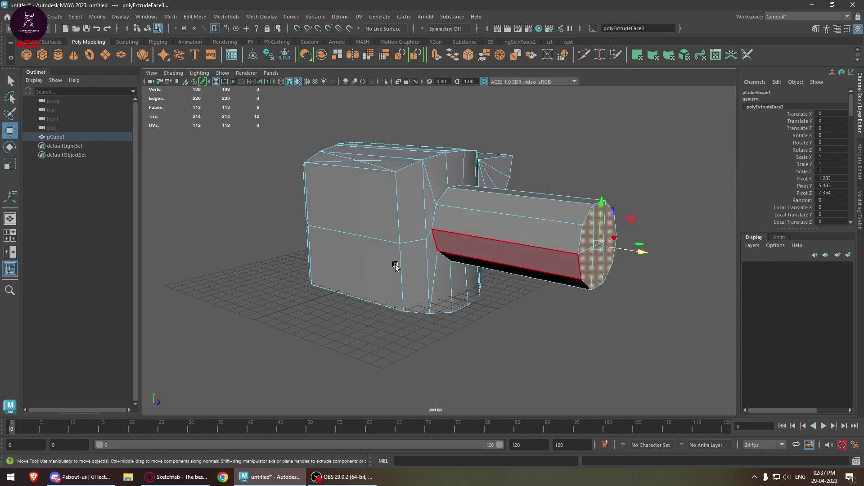
Step: Detach the upper side face from the surrounding mesh with Detach Components
alt+drag(534, 231, 440, 313)
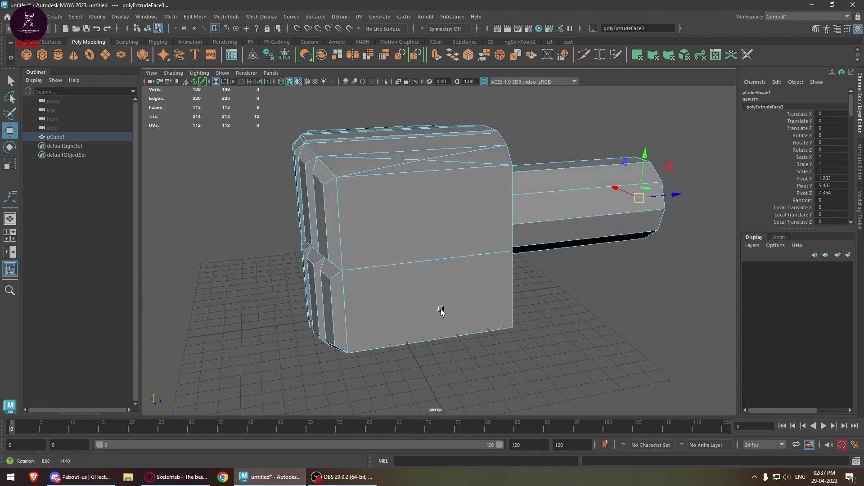
click(469, 206)
shift+right_click(466, 206)
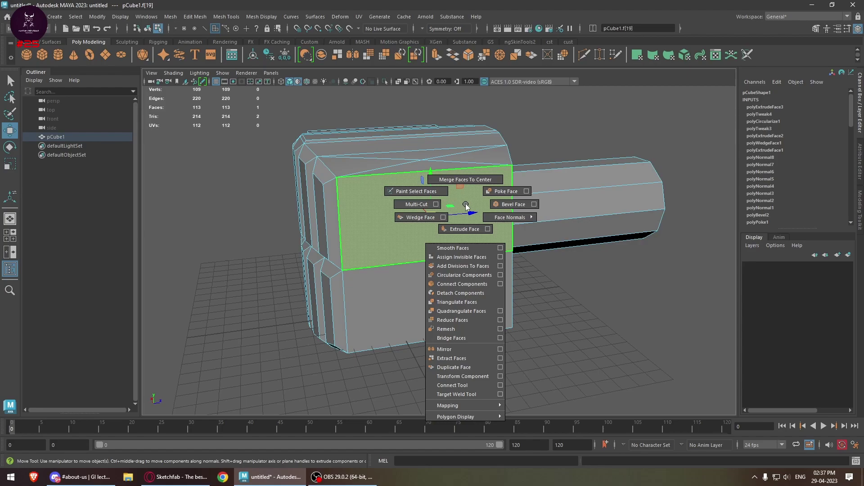
click(463, 294)
mouse_move(480, 220)
alt+mouse_down()
mouse_move(444, 217)
mouse_move(482, 226)
alt+mouse_up()
alt+drag(442, 253, 453, 206)
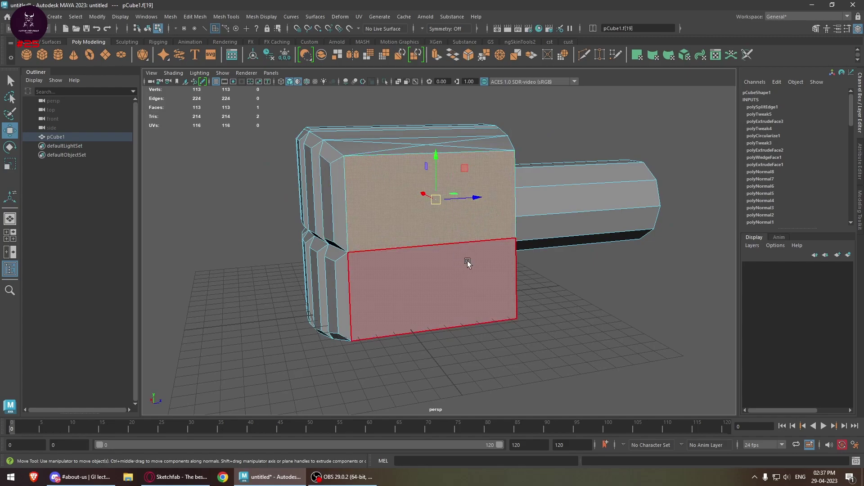
alt+drag(467, 263, 621, 343)
Step: Smooth the detached upper side face with exponential divisions, division level 1 and OpenSubdiv Catmull-Clark
click(621, 343)
click(437, 221)
shift+right_click(426, 205)
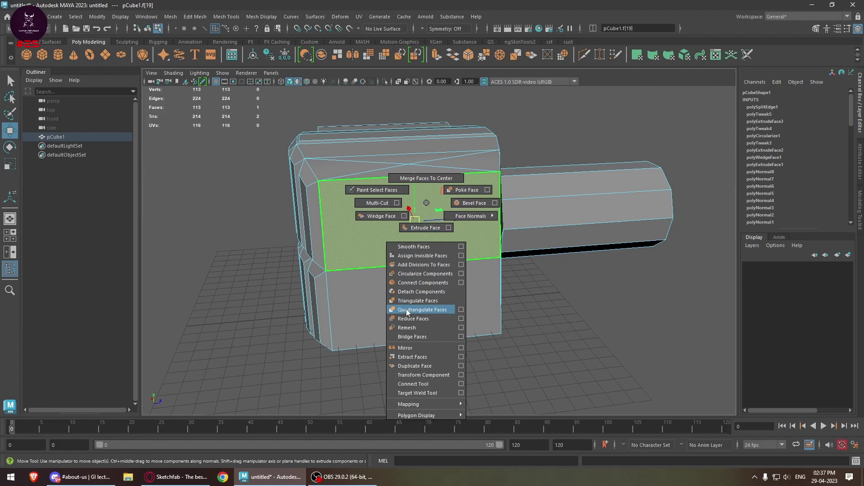
shift+right_drag(415, 306, 427, 203)
alt+drag(409, 223, 444, 241)
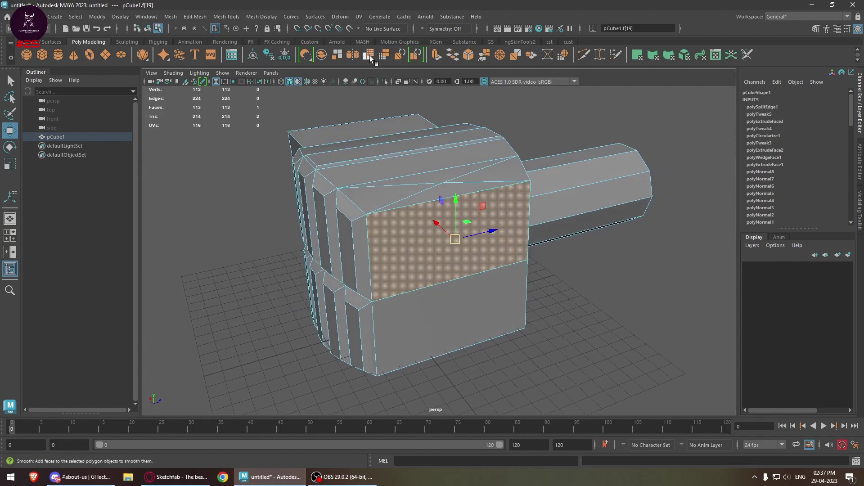
shift+click(369, 55)
click(141, 293)
alt+drag(342, 225, 279, 220)
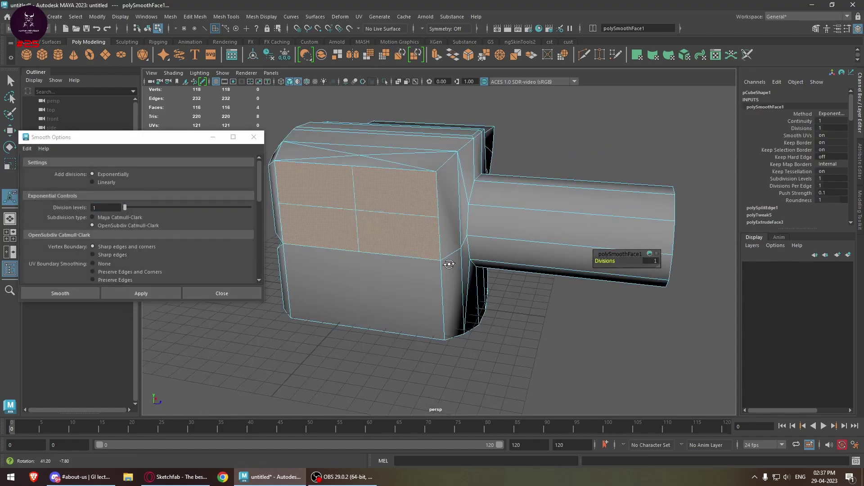
key(w)
click(254, 137)
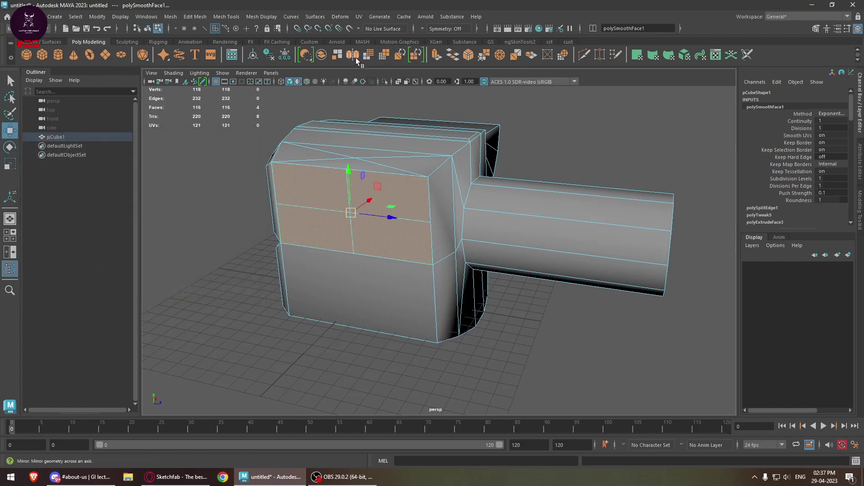
Step: Apply Reduce to the four smoothed side faces
click(382, 55)
scroll(432, 216, down, 3)
alt+drag(444, 286, 515, 260)
scroll(515, 261, down, 4)
Step: Try reducing all faces of the mesh by 50 percent, undo it and clear the selection
drag(578, 167, 340, 291)
alt+drag(436, 288, 436, 221)
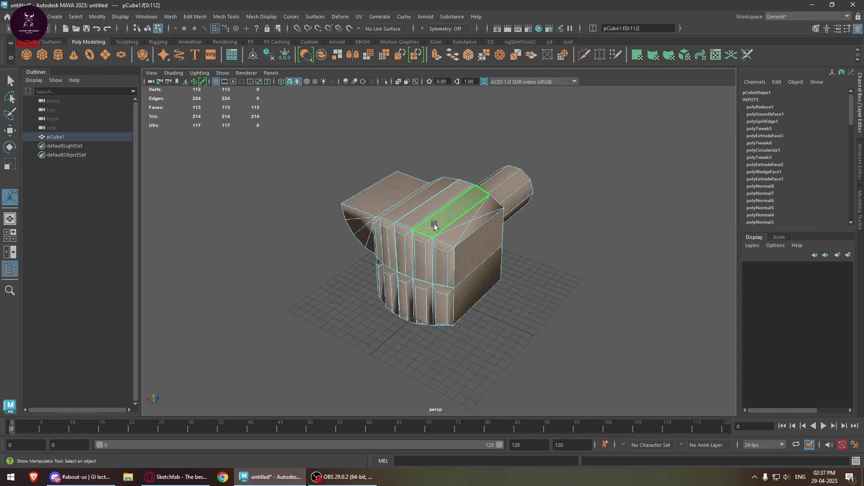
click(382, 55)
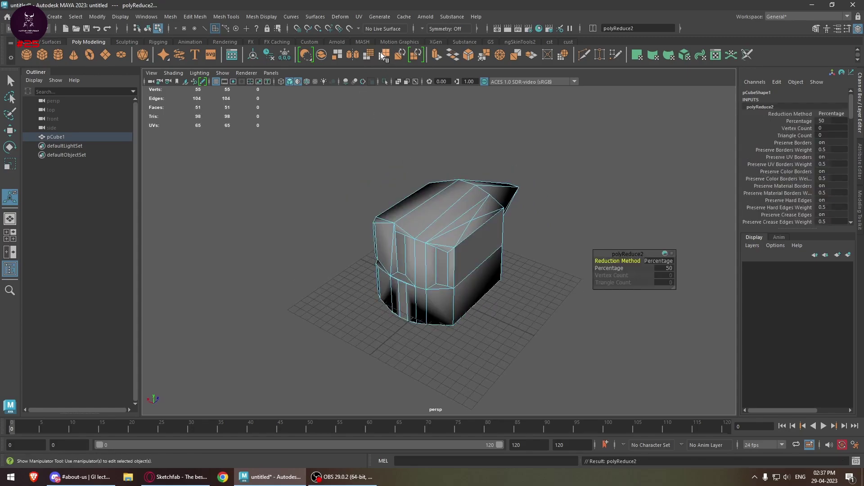
key(ctrl+z)
alt+drag(530, 283, 481, 265)
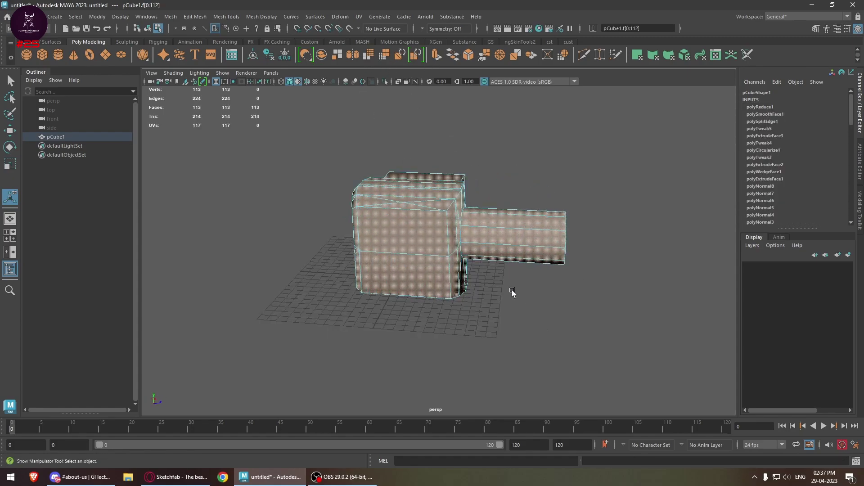
click(512, 291)
scroll(405, 306, up, 4)
alt+drag(435, 224, 417, 210)
key(w)
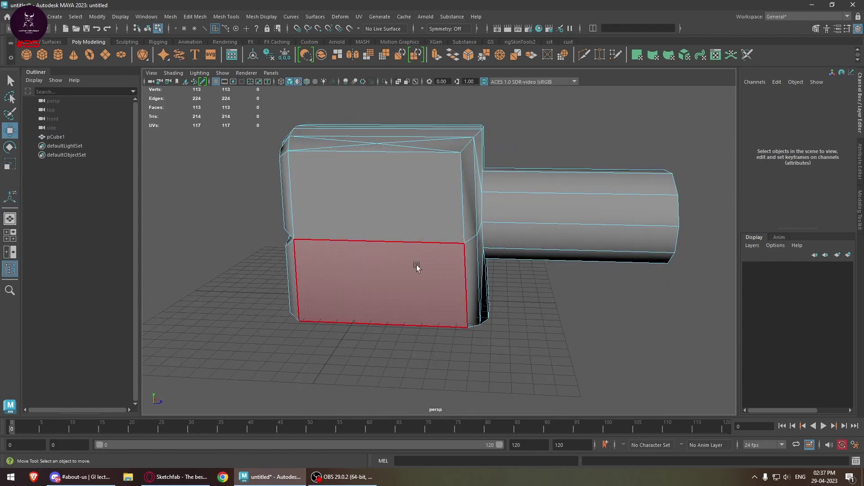
alt+drag(445, 262, 406, 223)
click(399, 174)
shift+right_click(400, 174)
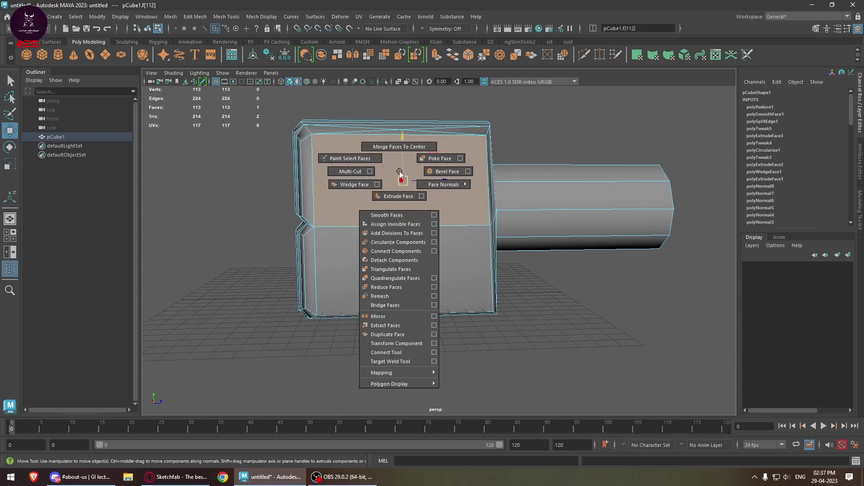
scroll(405, 180, down, 4)
alt+drag(416, 197, 442, 254)
Step: Switch to object mode and apply Soften/Harden Edges to the whole mesh
right_drag(429, 212, 502, 171)
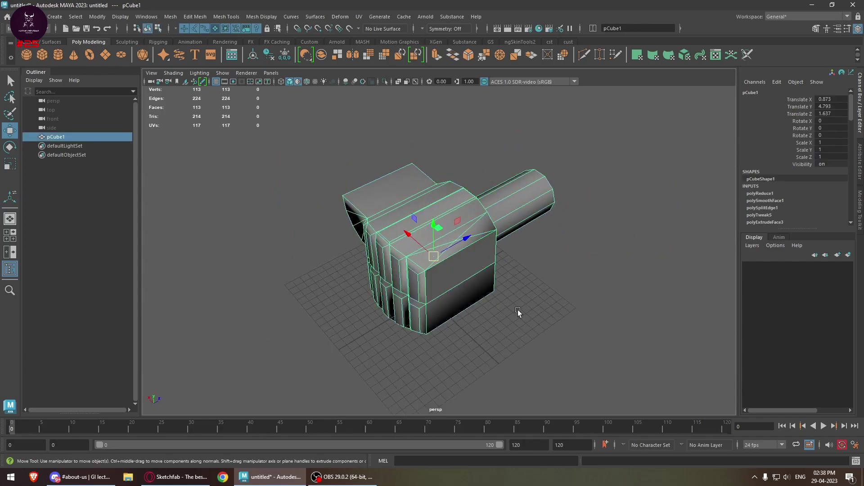
alt+drag(517, 309, 539, 312)
click(540, 313)
click(469, 250)
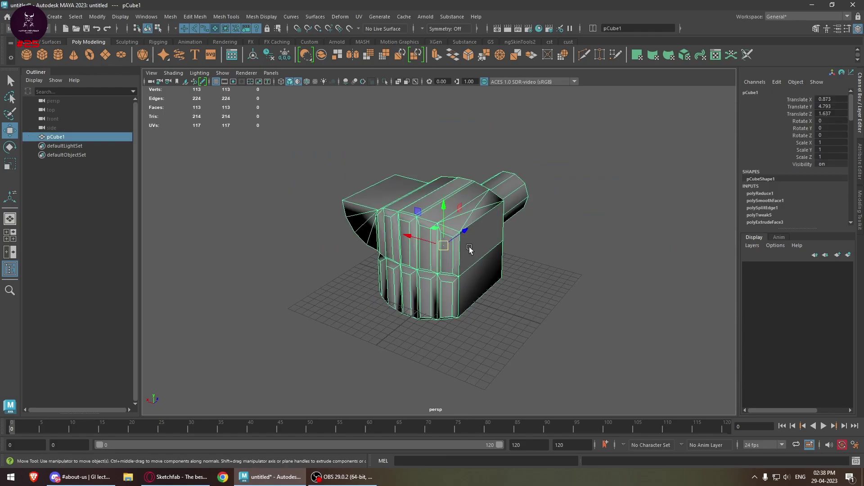
shift+right_drag(467, 242, 536, 237)
click(537, 237)
scroll(508, 296, up, 3)
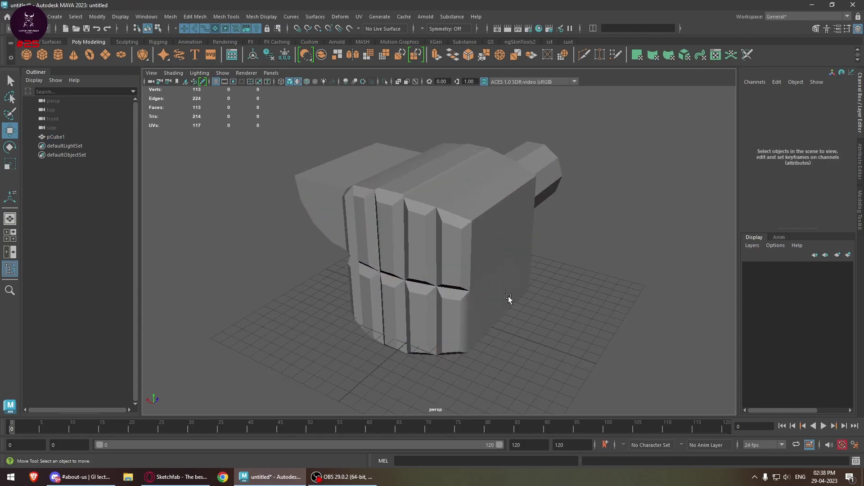
Step: Duplicate the mesh along X to -15.342, rotate the copy 180 degrees about Y and return to the Move tool
click(506, 279)
scroll(488, 278, down, 1)
mouse_move(425, 238)
shift+mouse_down()
mouse_move(553, 293)
mouse_move(583, 321)
mouse_move(732, 303)
shift+mouse_up()
key(e)
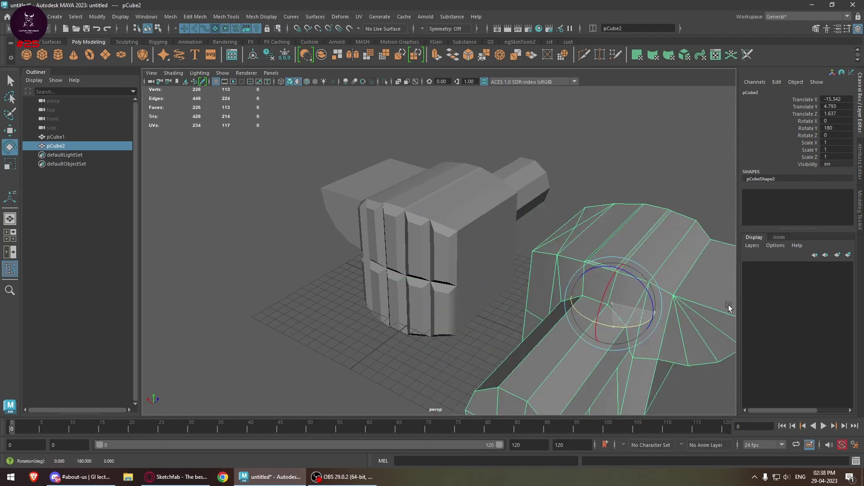
alt+drag(546, 345, 611, 292)
key(w)
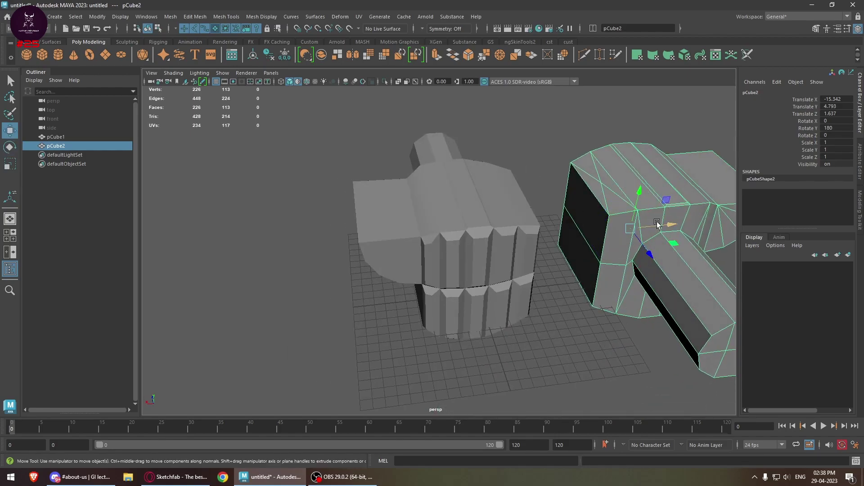
Step: Move the duplicated mesh along X to -17.578 and select the original mesh
middle_drag(635, 223, 625, 221)
click(56, 136)
alt+drag(315, 270, 349, 266)
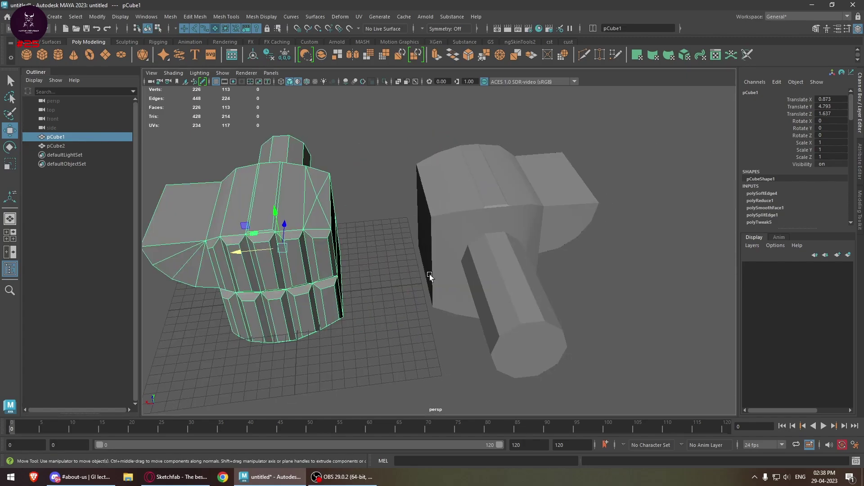
Step: Select both meshes and combine them into one object
scroll(350, 266, up, 5)
click(482, 207)
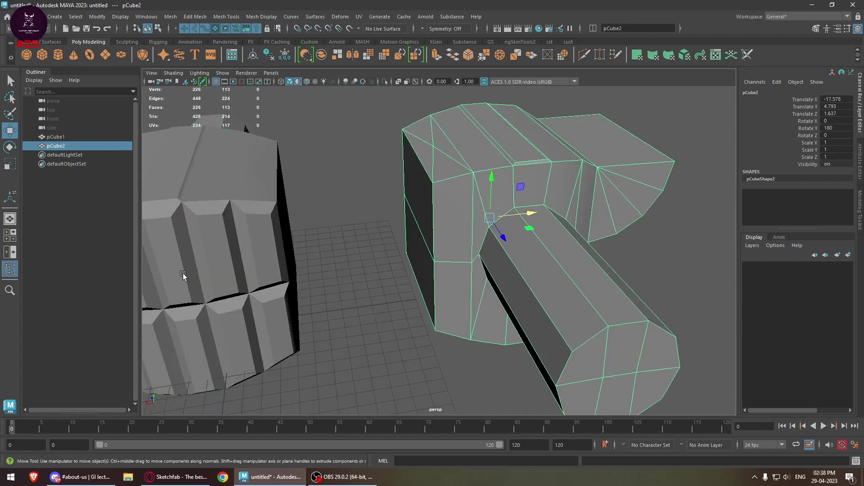
alt+middle_drag(288, 208, 400, 242)
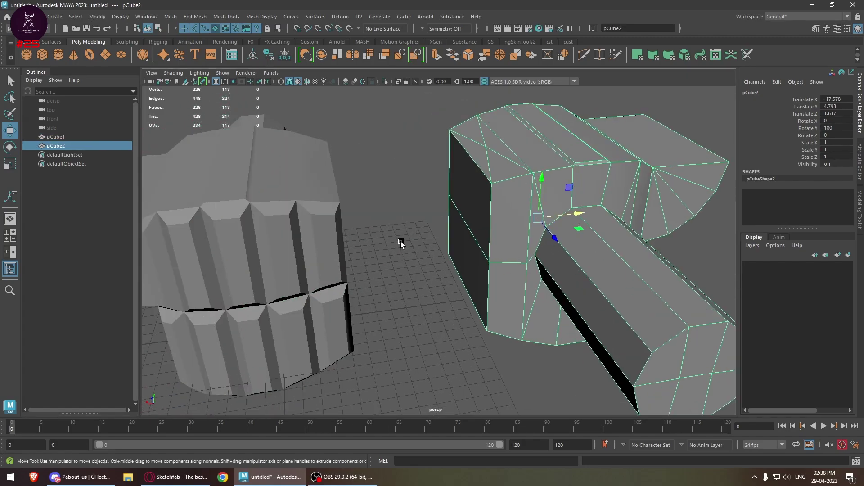
shift+click(326, 244)
scroll(396, 283, up, 3)
alt+drag(390, 296, 342, 325)
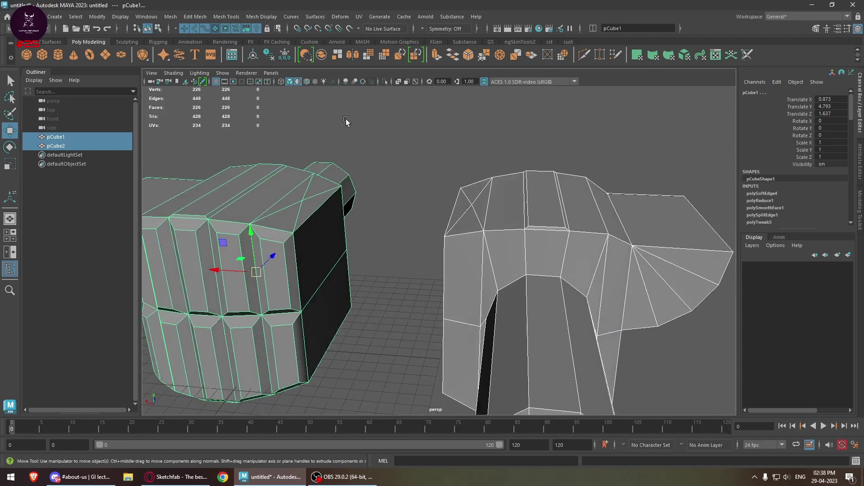
click(320, 56)
Step: Select one side face on each half of the combined mesh, facing the gap, and try to bridge them
alt+drag(369, 252, 399, 260)
mouse_move(392, 251)
right_down()
mouse_move(391, 269)
mouse_move(390, 259)
right_up()
alt+drag(389, 257, 333, 252)
click(322, 245)
alt+drag(349, 288, 431, 306)
shift+click(480, 258)
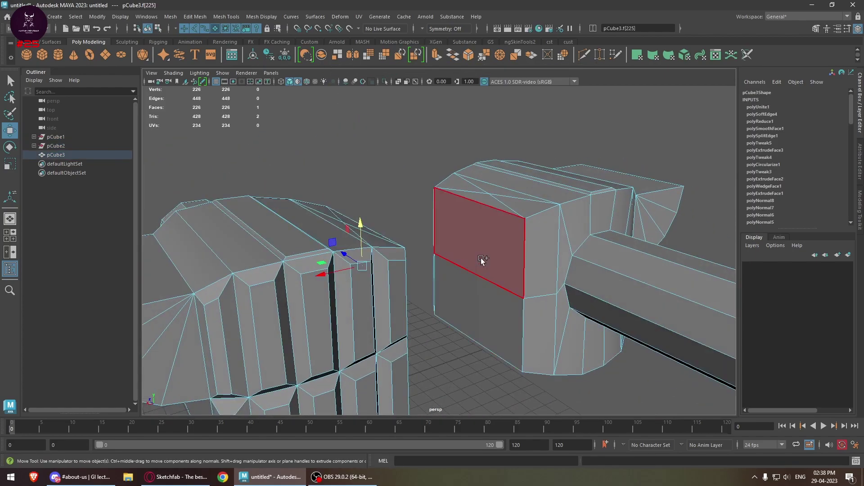
alt+drag(480, 258, 320, 285)
shift+right_drag(369, 177, 370, 203)
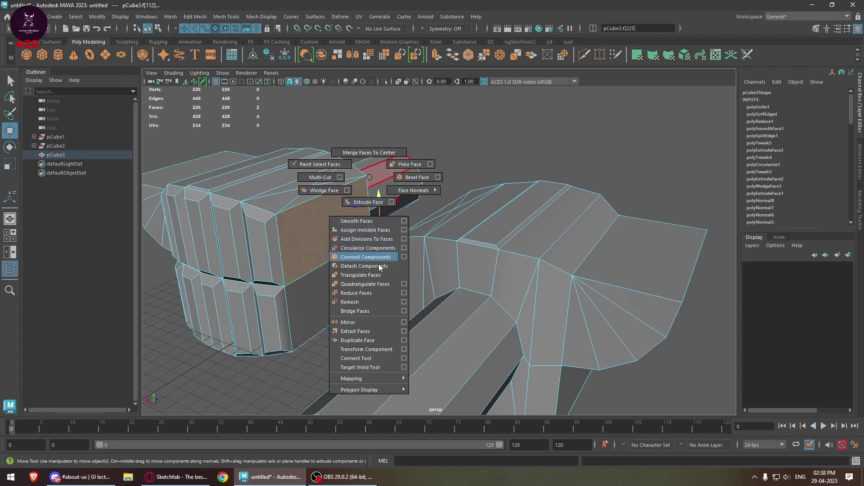
shift+right_drag(371, 347, 368, 311)
alt+drag(366, 303, 414, 255)
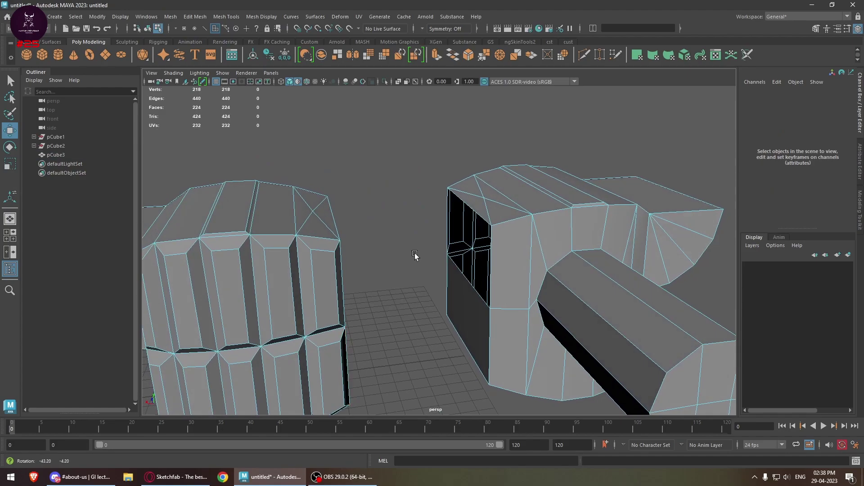
Step: Check the whole mesh in object mode and undo the attempted face bridge
right_drag(477, 206, 536, 153)
scroll(428, 327, down, 5)
alt+drag(429, 327, 473, 266)
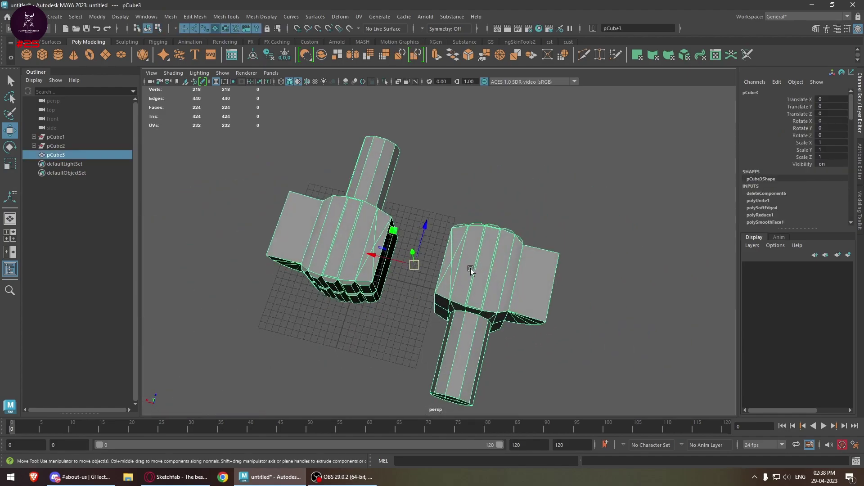
click(385, 82)
click(385, 82)
scroll(473, 220, up, 4)
alt+drag(387, 288, 396, 198)
key(ctrl+z)
key(ctrl+z)
key(ctrl+z)
key(ctrl+z)
Step: Select the combined mesh as an object, delete its construction history and freeze its transformations
right_drag(395, 198, 466, 139)
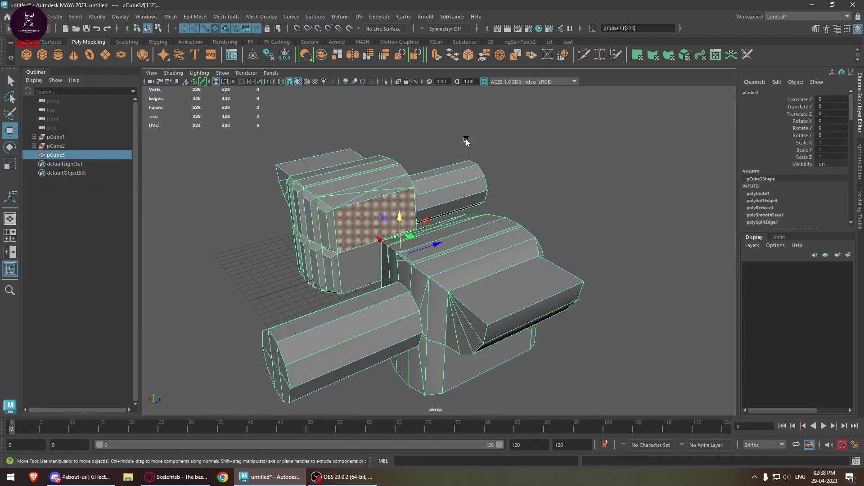
click(466, 139)
alt+drag(491, 243, 590, 307)
click(530, 250)
scroll(787, 209, down, 10)
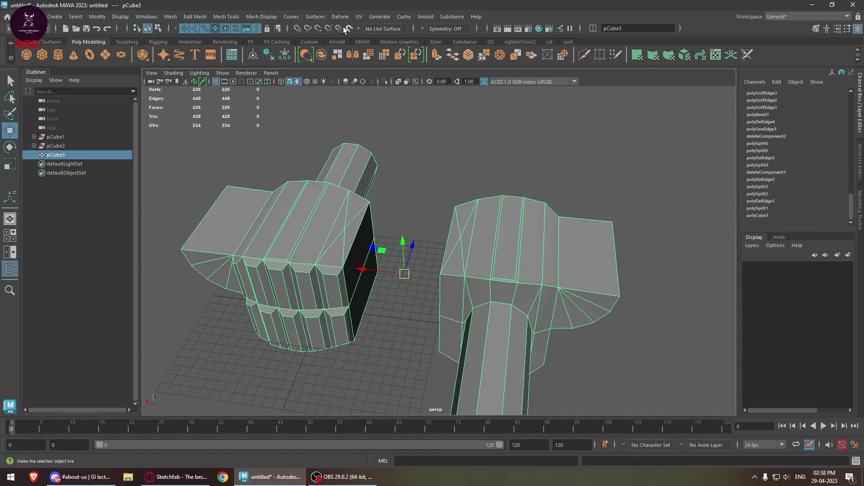
click(274, 60)
Step: Try again to bridge the two facing side faces of the history-free combined mesh
scroll(436, 265, up, 3)
alt+drag(436, 263, 443, 247)
right_drag(436, 208, 431, 243)
click(452, 231)
alt+drag(456, 287, 302, 252)
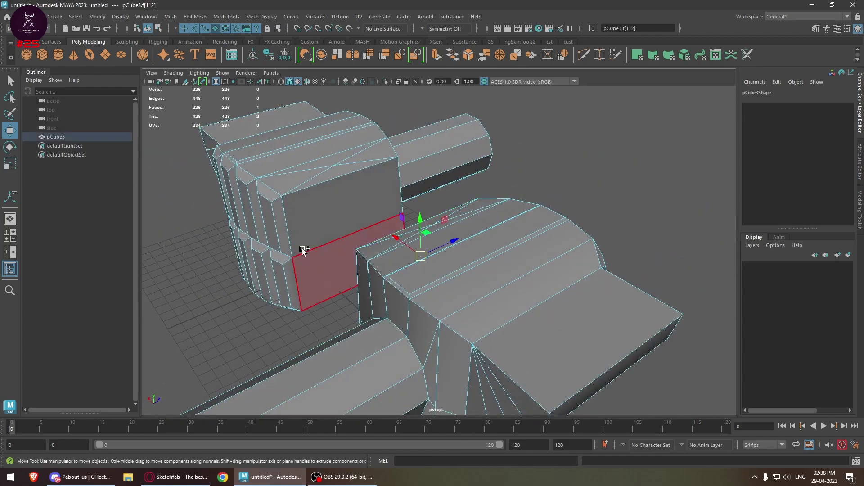
shift+click(304, 236)
shift+right_drag(304, 235, 306, 267)
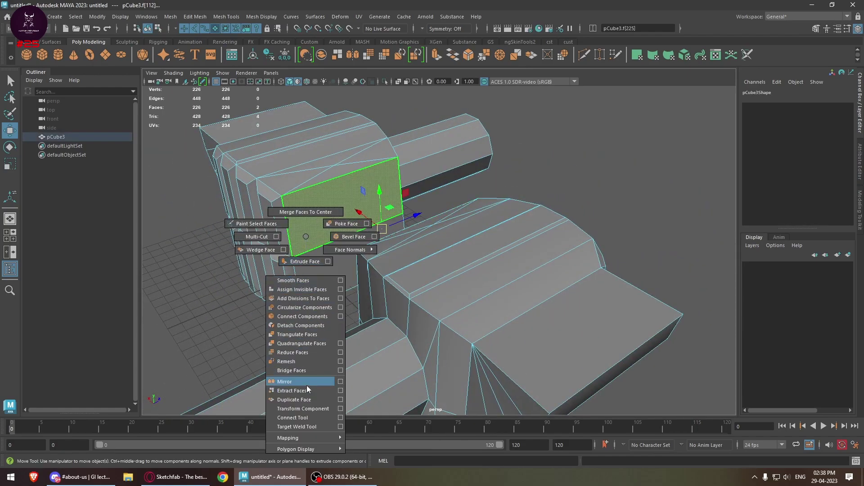
shift+right_drag(298, 376, 303, 370)
alt+drag(335, 311, 435, 261)
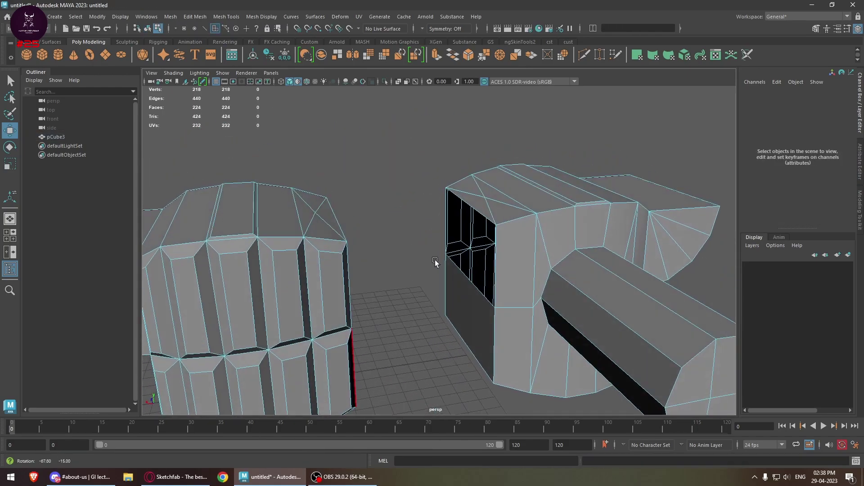
Step: Examine the bridge command's output in the Script Editor and close the editor
click(840, 444)
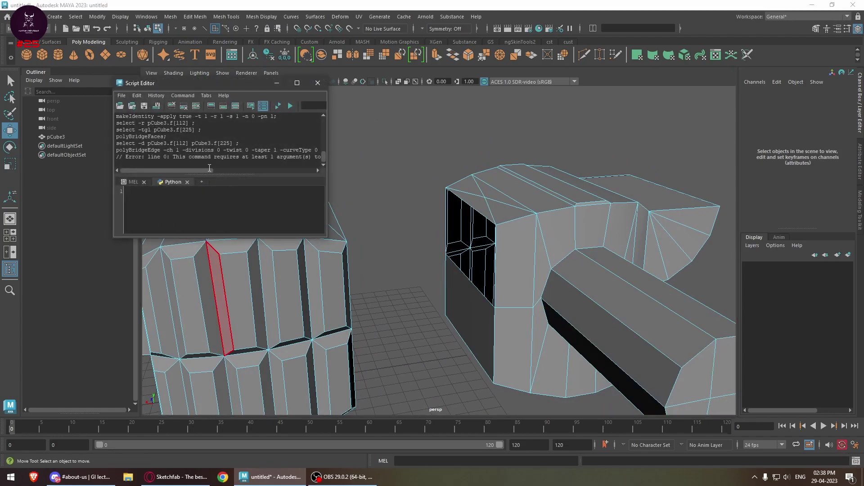
drag(206, 170, 269, 185)
click(345, 97)
click(324, 82)
Step: Return to object mode and delete the combined mesh
click(476, 204)
right_drag(485, 214, 561, 163)
scroll(556, 252, down, 5)
alt+drag(548, 286, 456, 328)
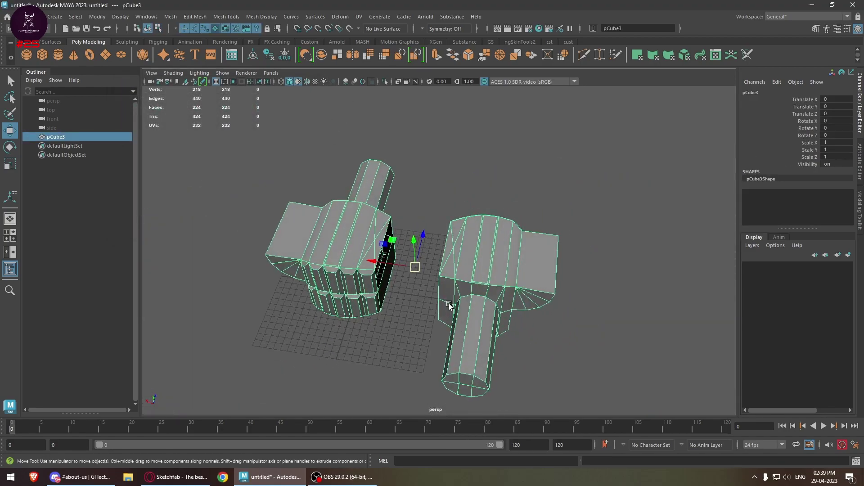
key(Delete)
Step: Create a polygon cube and place a duplicate beside it along X
click(44, 53)
drag(309, 276, 349, 287)
shift+drag(293, 274, 406, 283)
Step: Combine the two cubes into one mesh, then delete its history and freeze its transformations
scroll(407, 283, up, 3)
alt+drag(384, 330, 400, 295)
shift+click(306, 293)
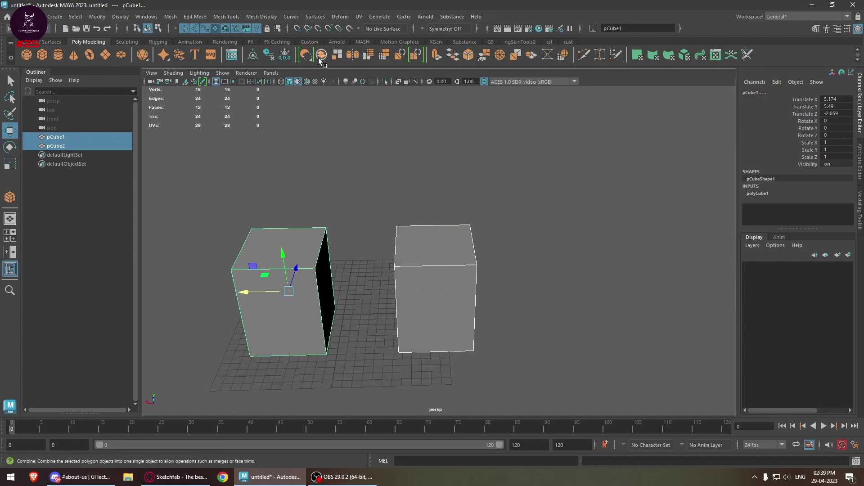
click(321, 55)
click(269, 56)
click(284, 55)
Step: Bridge the facing inner side faces of the two combined cubes and return to the Move tool
right_drag(419, 248, 422, 238)
click(328, 288)
alt+drag(375, 294, 334, 196)
shift+click(441, 269)
shift+right_drag(334, 196, 341, 331)
alt+drag(347, 320, 324, 282)
key(w)
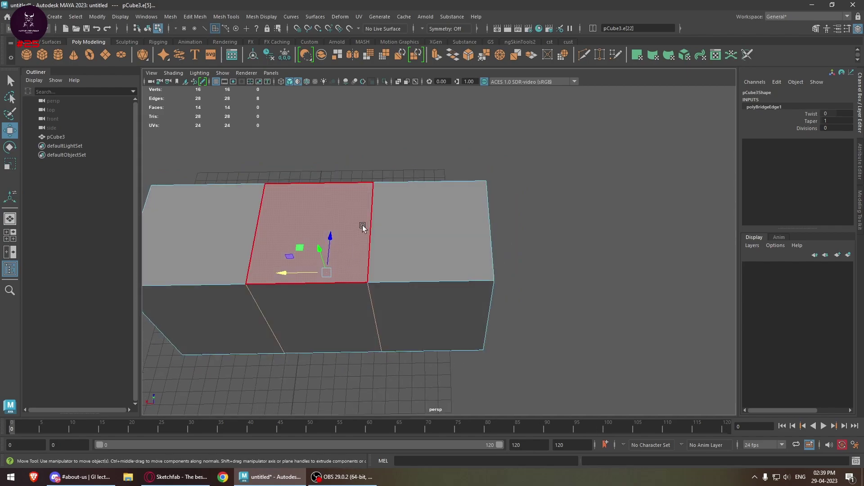
Step: Examine the bridged section between the two cubes from several sides
alt+drag(362, 227, 444, 332)
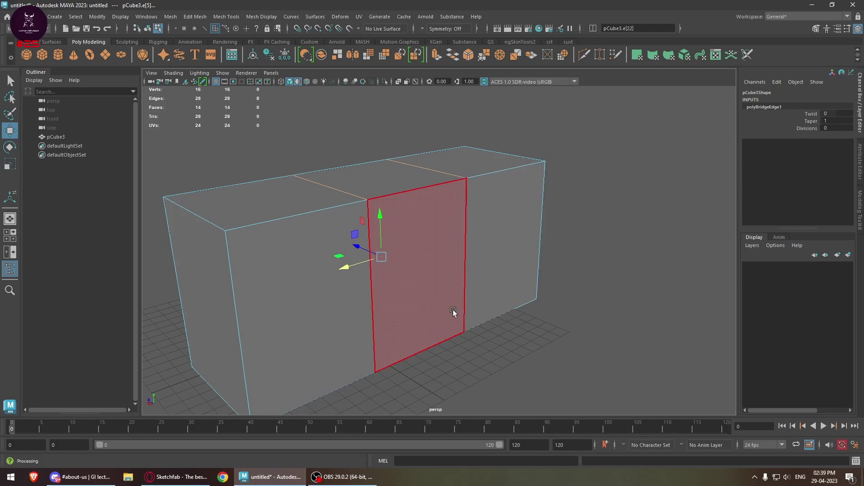
alt+middle_drag(452, 309, 417, 281)
scroll(433, 247, down, 2)
alt+drag(433, 247, 469, 241)
key(F11)
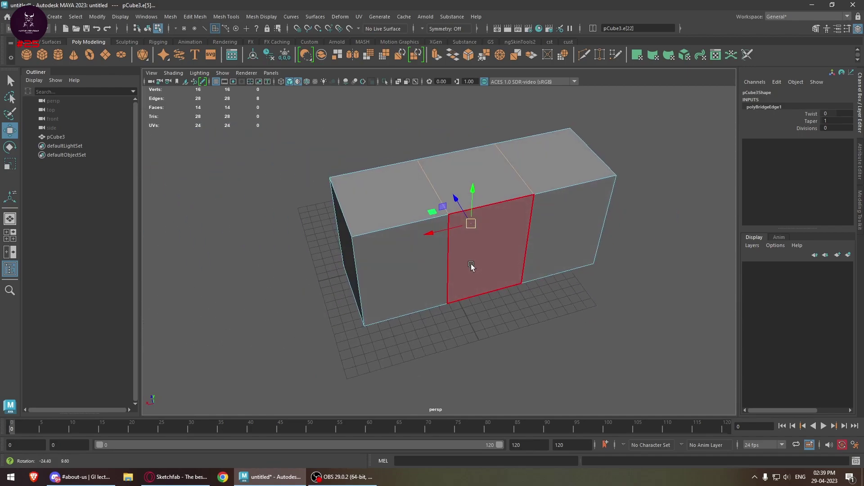
click(485, 230)
shift+right_click(478, 188)
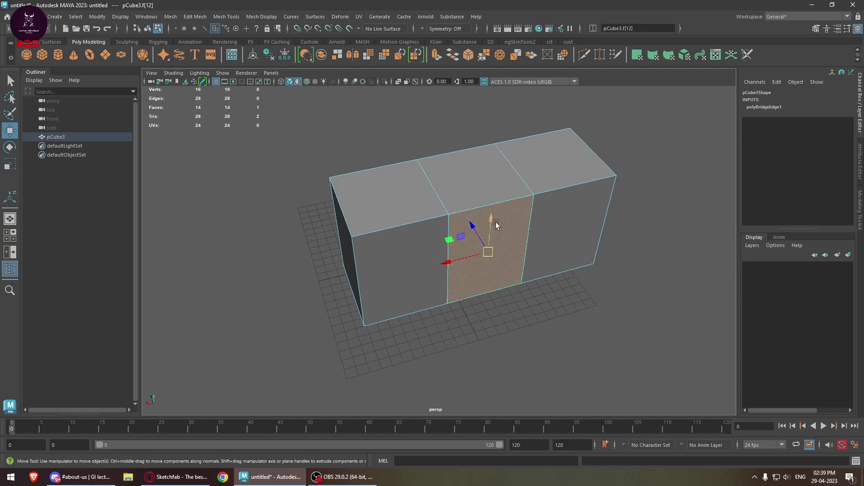
right_drag(458, 189, 528, 143)
right_drag(493, 187, 492, 204)
Step: Extract the middle top face of the bridged mesh and raise it above the block
click(507, 185)
shift+right_click(507, 185)
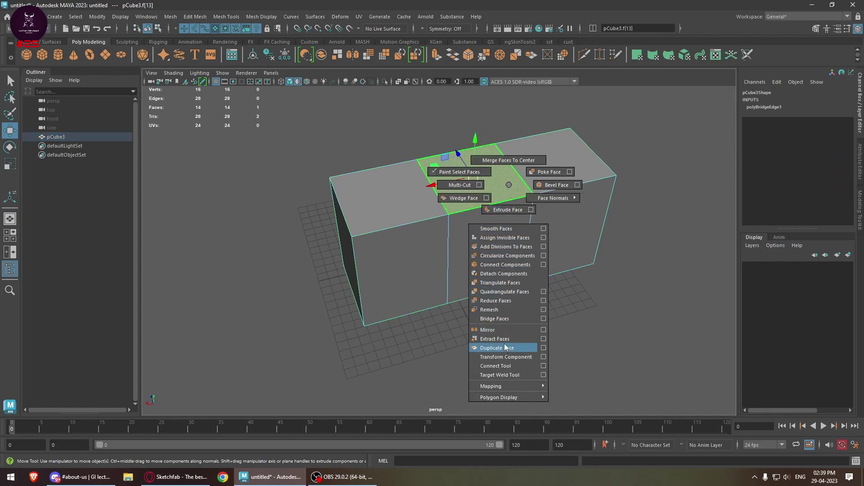
click(503, 343)
alt+drag(504, 343, 490, 250)
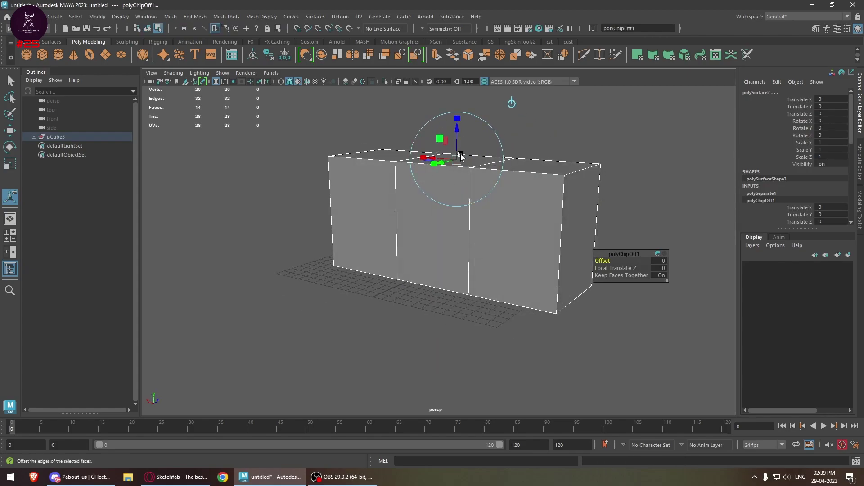
drag(460, 147, 504, 153)
key(w)
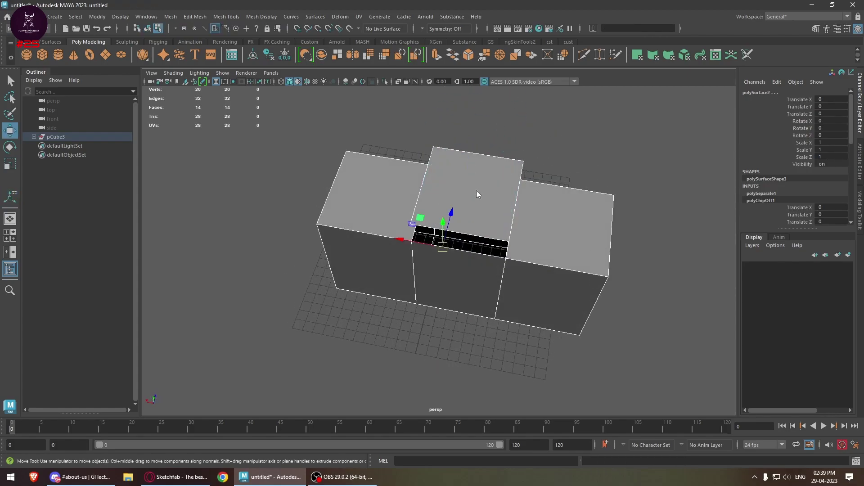
Step: Inspect the extracted face and the remaining body as separate surfaces in the Outliner
click(495, 189)
alt+drag(565, 223, 425, 191)
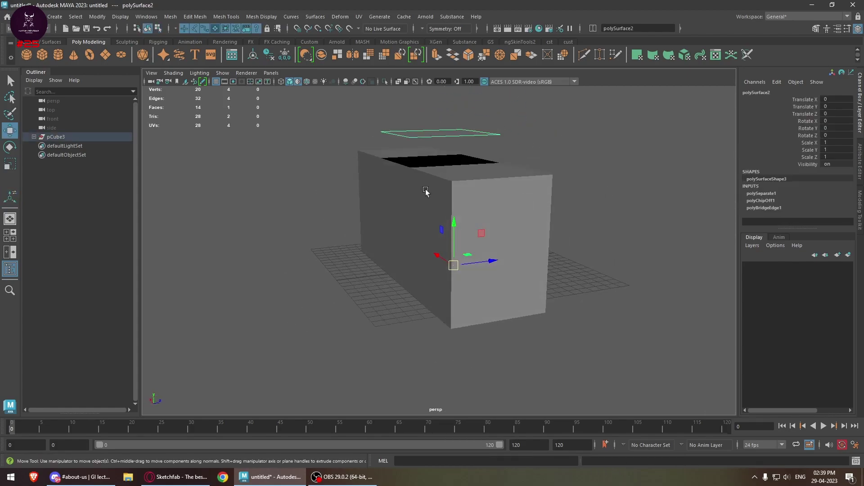
click(34, 136)
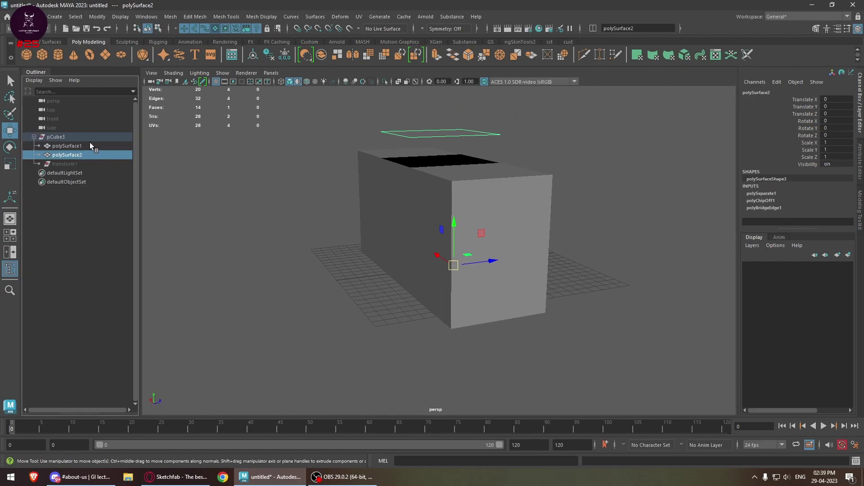
click(91, 144)
alt+drag(401, 189, 463, 226)
Step: Undo the face extraction and its upward move
key(ctrl+z)
key(ctrl+z)
key(ctrl+z)
key(ctrl+z)
key(ctrl+z)
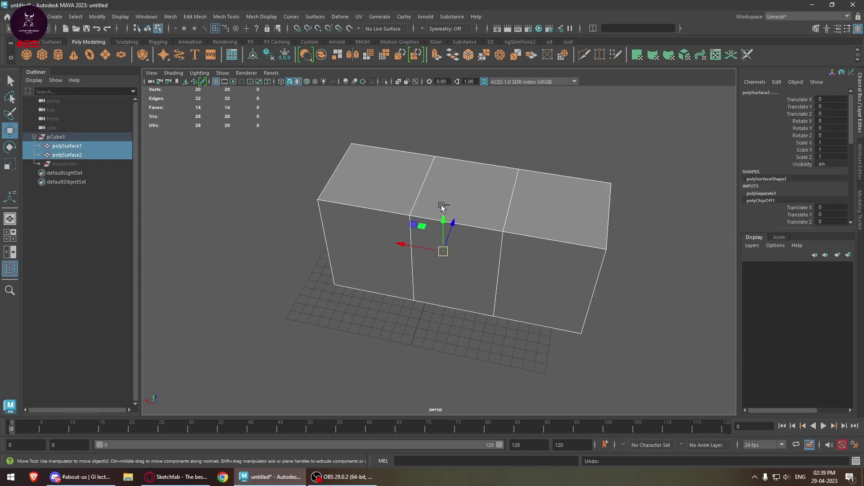
key(ctrl+z)
Step: Select the middle top face of the bridged mesh and apply Duplicate Face to it
right_drag(424, 185, 511, 131)
click(64, 136)
alt+drag(325, 189, 487, 221)
scroll(465, 201, up, 4)
right_drag(460, 138, 444, 203)
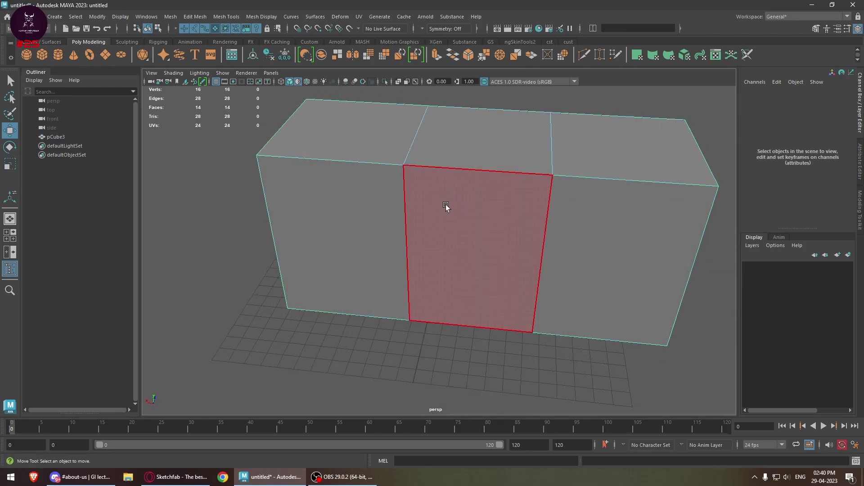
alt+drag(443, 204, 469, 155)
click(469, 154)
alt+drag(503, 255, 466, 272)
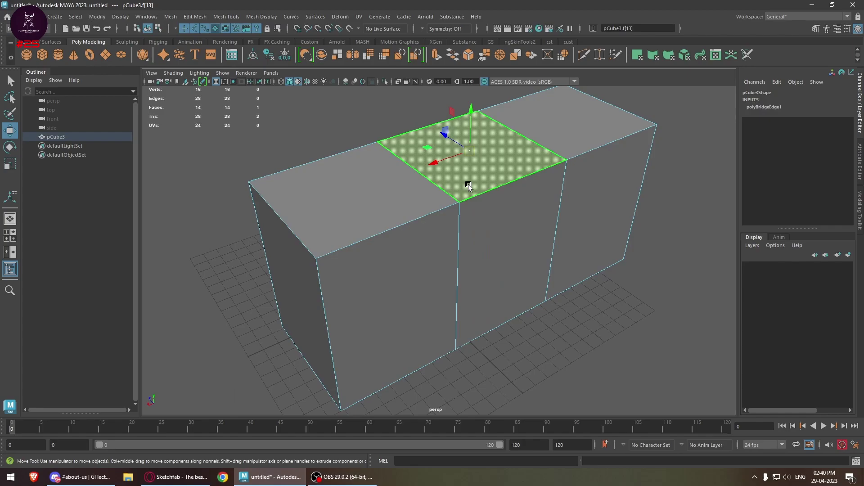
shift+right_drag(473, 163, 483, 297)
shift+right_drag(484, 332, 479, 320)
Step: Select the duplicated face as an object and move it up to 0.634 in Y
right_drag(457, 170, 495, 158)
click(567, 388)
click(479, 171)
key(w)
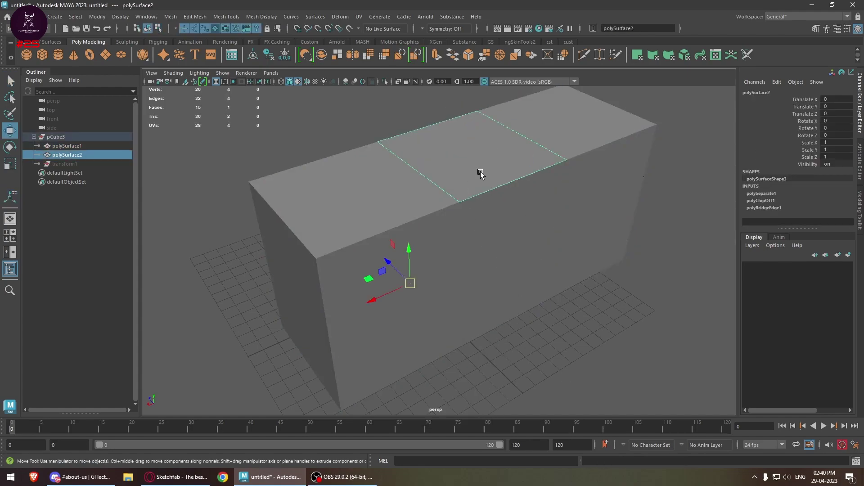
drag(408, 249, 467, 305)
click(463, 193)
click(415, 194)
drag(436, 261, 483, 270)
right_drag(410, 193, 409, 211)
click(423, 201)
shift+right_click(426, 200)
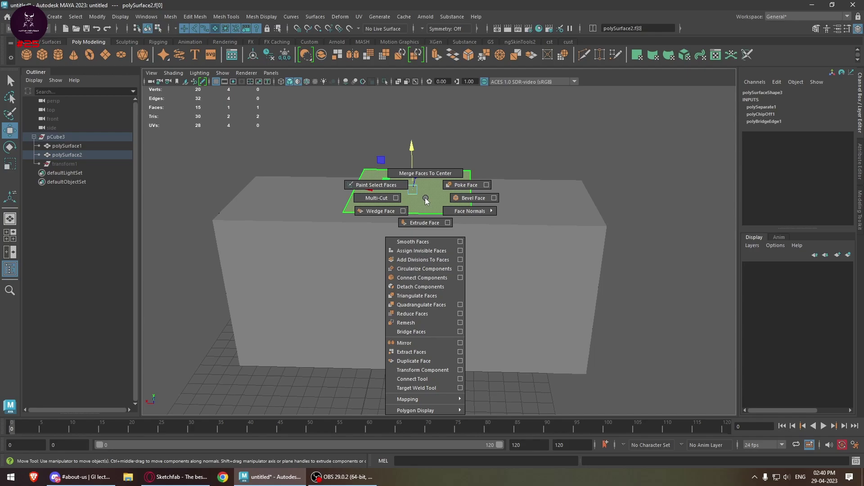
scroll(423, 198, down, 3)
alt+drag(423, 200, 425, 265)
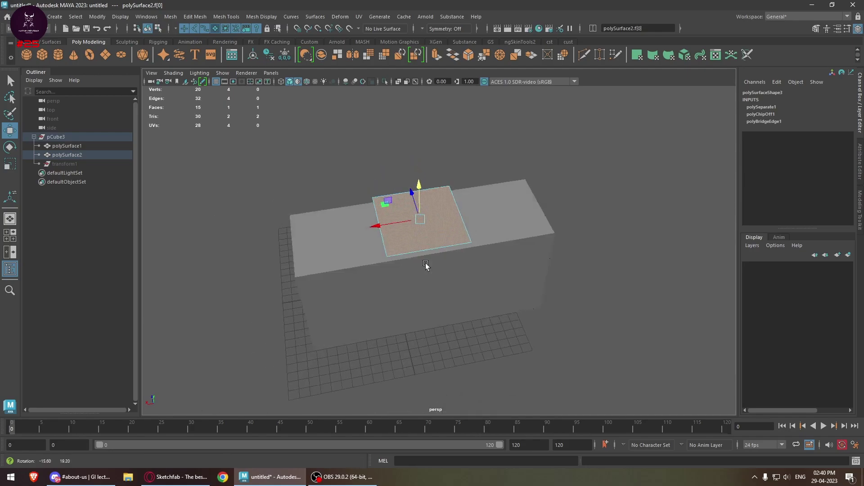
right_drag(425, 208, 498, 158)
scroll(486, 168, up, 3)
alt+drag(420, 254, 456, 239)
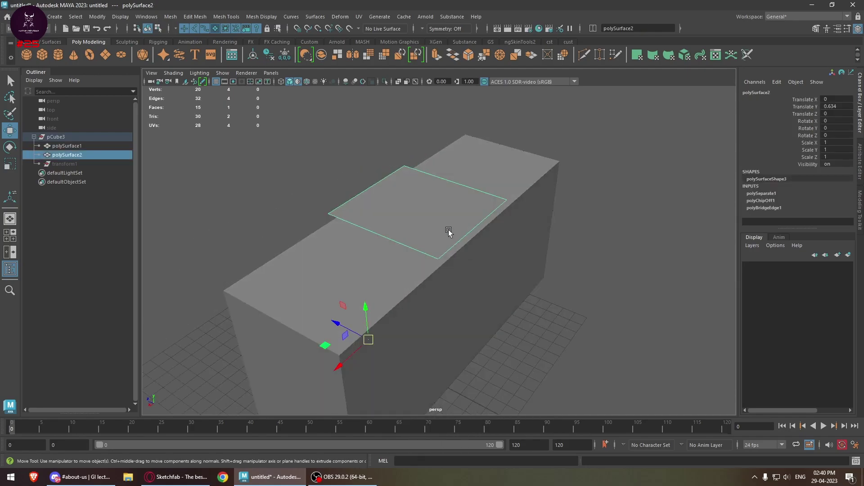
Step: Delete the duplicated face and the remaining bridged mesh
key(Delete)
click(448, 256)
key(Delete)
Step: Create a rectangular polygon plane across the middle of the grid
scroll(417, 258, up, 3)
alt+drag(455, 305, 330, 261)
alt+middle_drag(425, 287, 437, 239)
click(105, 55)
drag(357, 134, 617, 340)
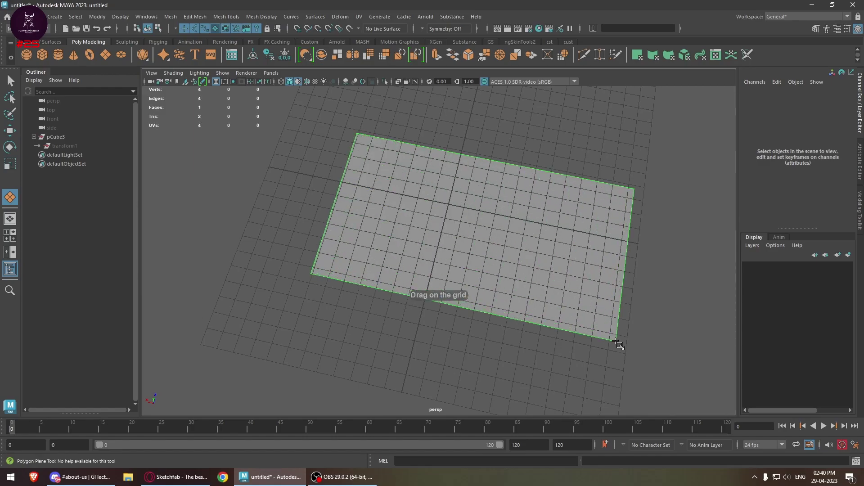
Step: Select all border edges of the plane and extrude them upward about 9.7 cm into an open box
scroll(425, 367, down, 3)
alt+drag(424, 366, 524, 310)
key(r)
right_drag(455, 211, 452, 187)
double_click(473, 260)
key(w)
shift+drag(431, 270, 433, 182)
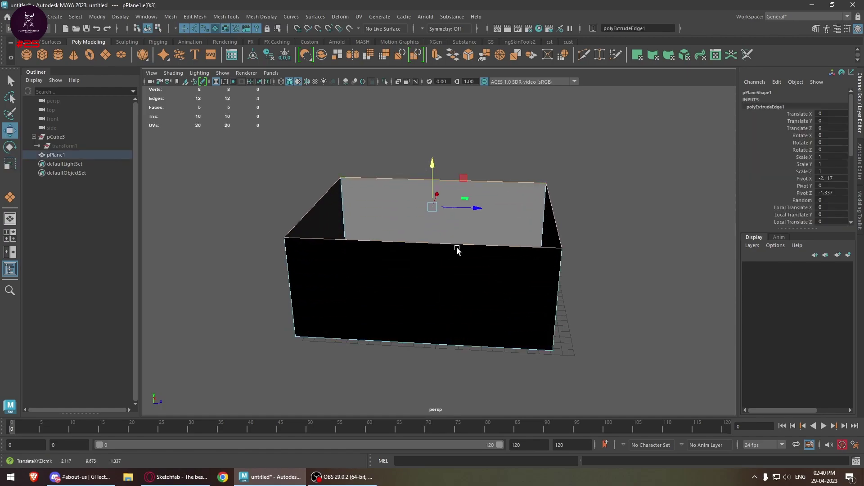
Step: Bridge two opposite upper border edges of the open box to close its top
alt+drag(450, 237, 504, 198)
click(513, 191)
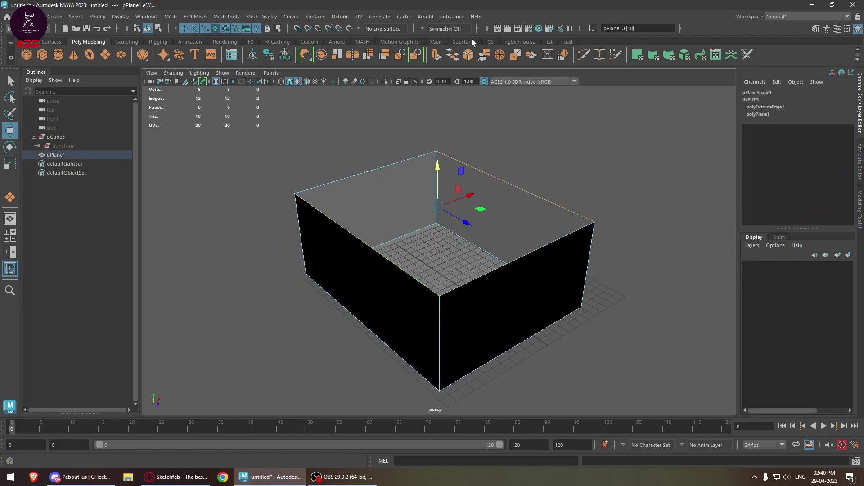
click(454, 57)
alt+drag(436, 276, 447, 236)
Step: Return to object selection and delete the closed box
right_drag(449, 211, 515, 261)
click(453, 242)
alt+drag(515, 261, 472, 199)
key(w)
key(F8)
click(514, 333)
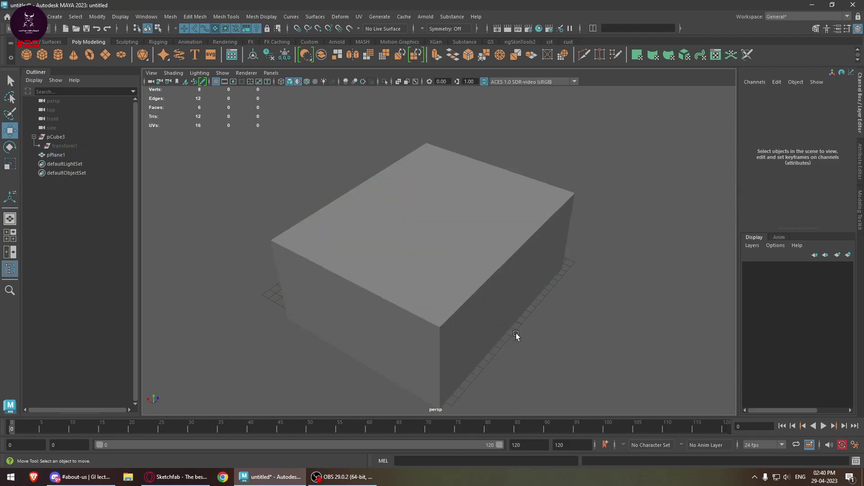
alt+drag(513, 333, 464, 284)
click(491, 215)
alt+drag(491, 216, 478, 309)
key(Delete)
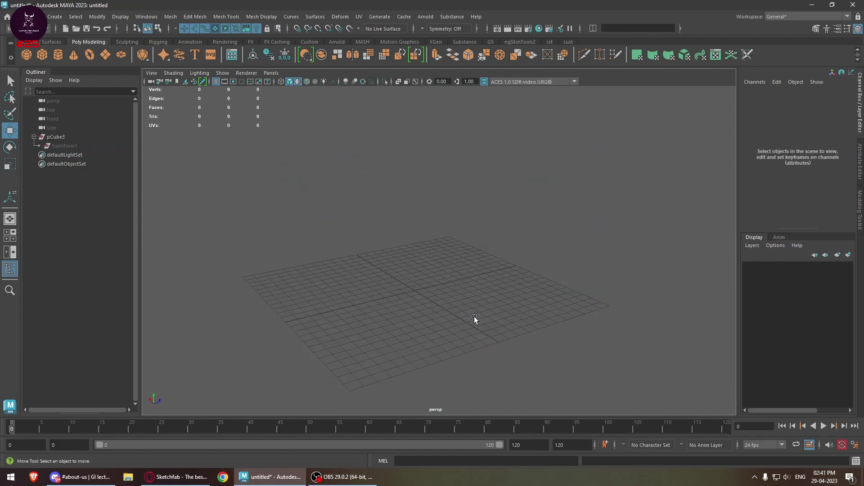
scroll(444, 307, up, 4)
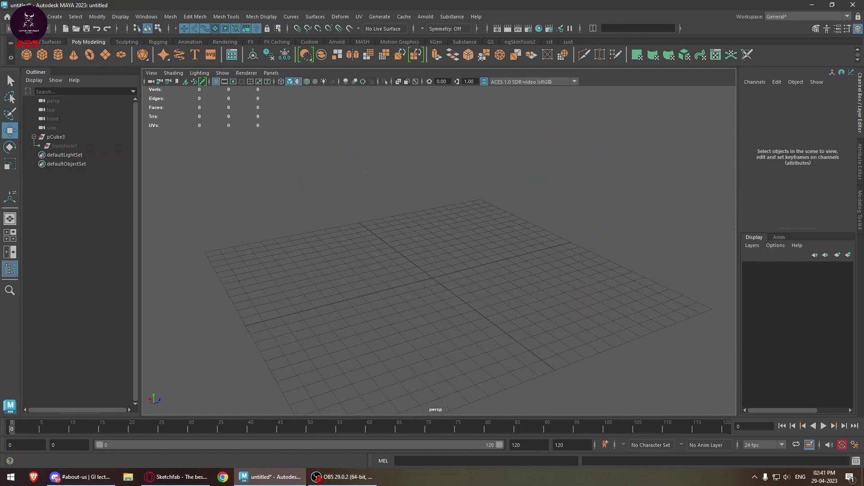
Step: Open the scene file lec 3 birail mouse.mb
click(38, 16)
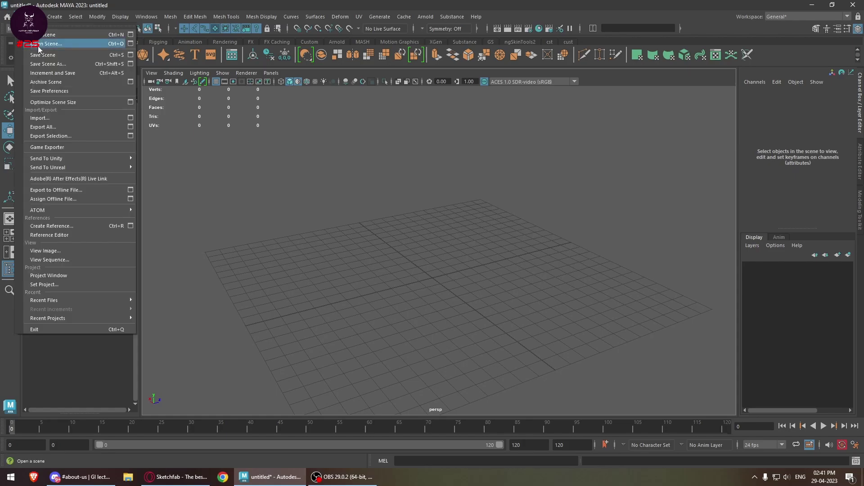
click(331, 205)
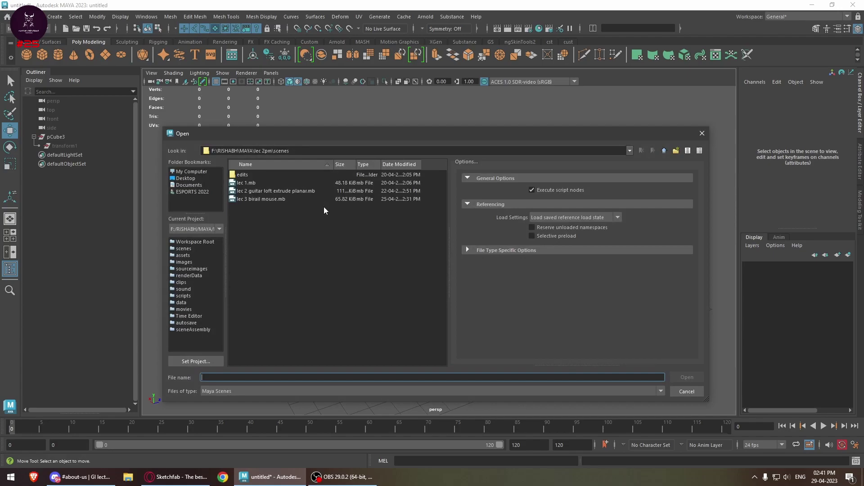
click(286, 199)
click(685, 377)
click(424, 241)
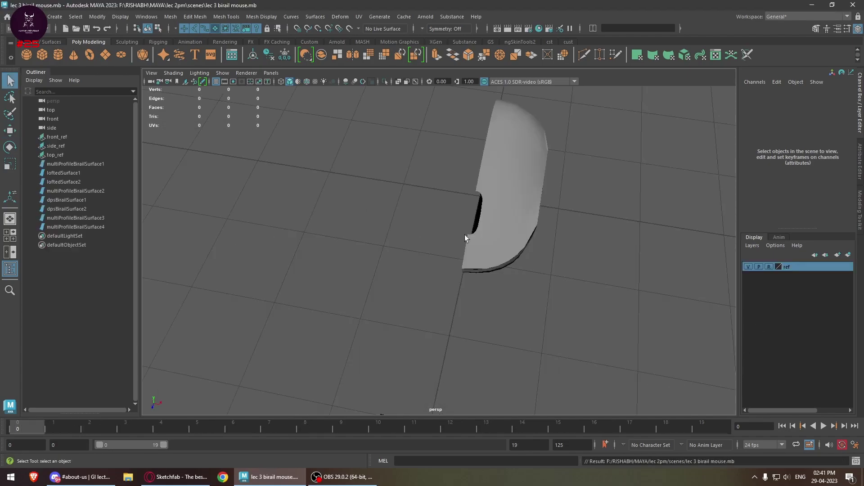
Step: Select all the birail and lofted NURBS surfaces that make up the mouse
scroll(455, 235, up, 3)
click(539, 212)
alt+drag(583, 267, 621, 188)
drag(694, 155, 328, 339)
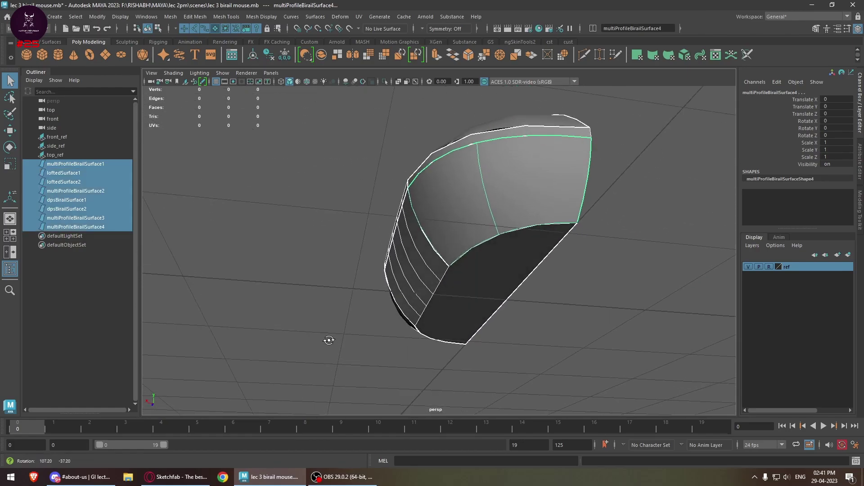
key(w)
Step: Try to convert the selected NURBS surfaces to polygons with the current conversion options
click(98, 20)
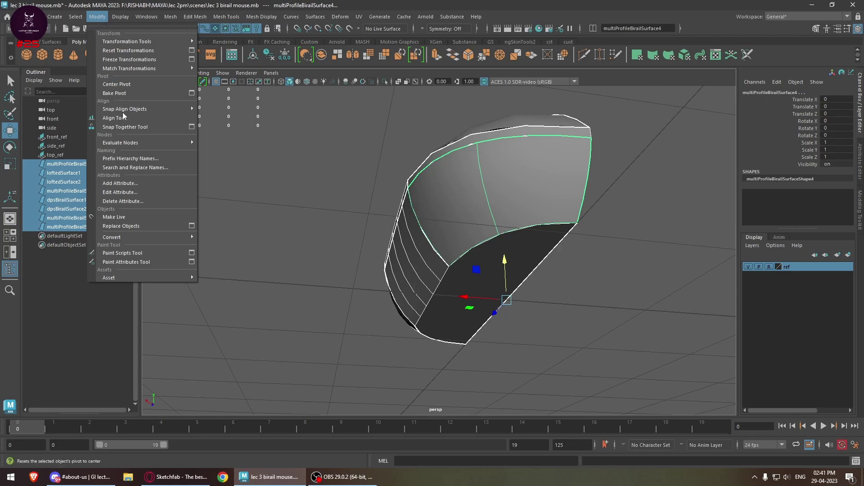
mouse_move(134, 238)
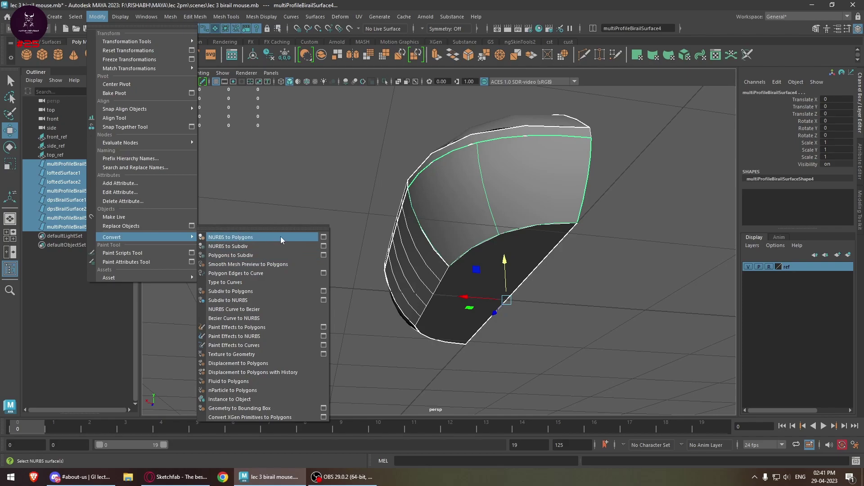
click(304, 237)
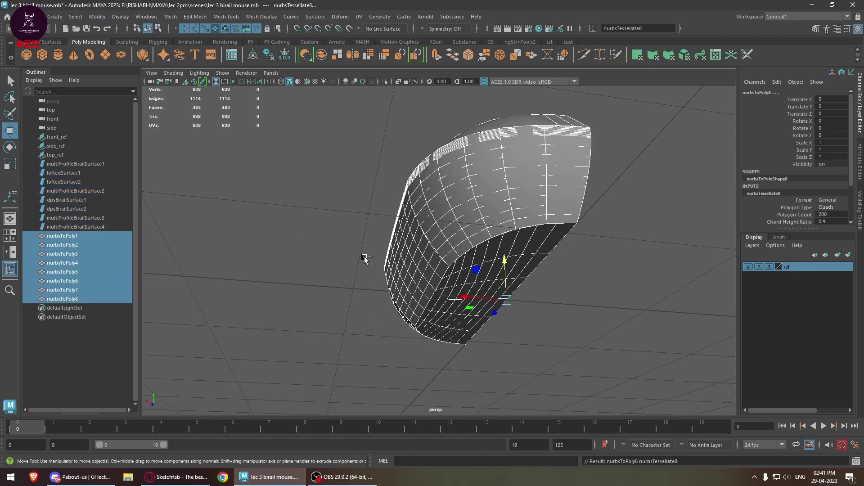
key(ctrl+z)
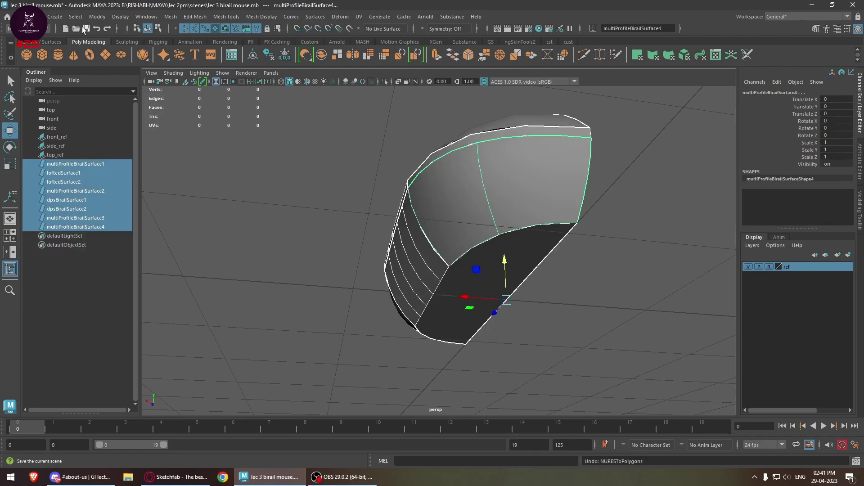
Step: Reset the NURBS to Polygons options and convert the selected surfaces using Quads and the Standard fit tessellation method
click(114, 17)
mouse_move(97, 17)
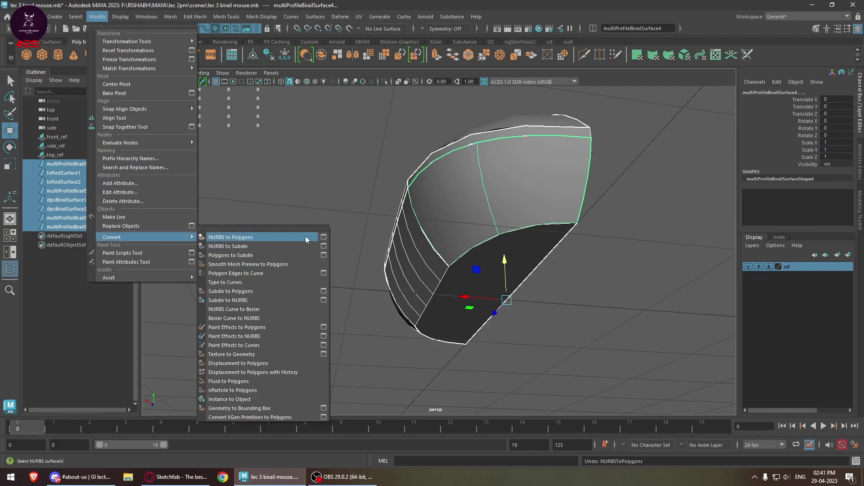
click(326, 237)
drag(180, 139, 254, 112)
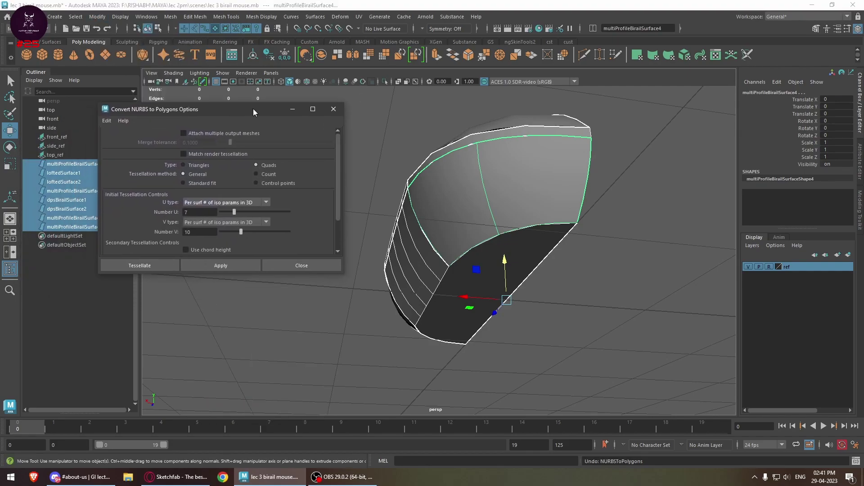
click(107, 121)
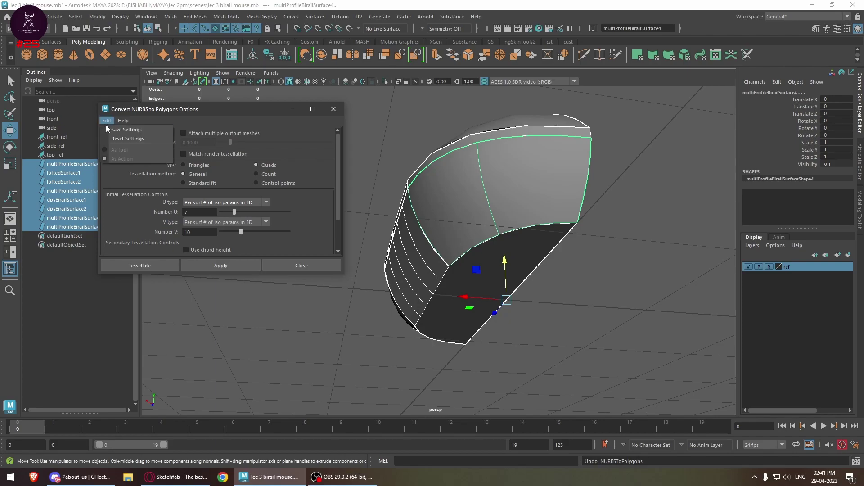
click(128, 138)
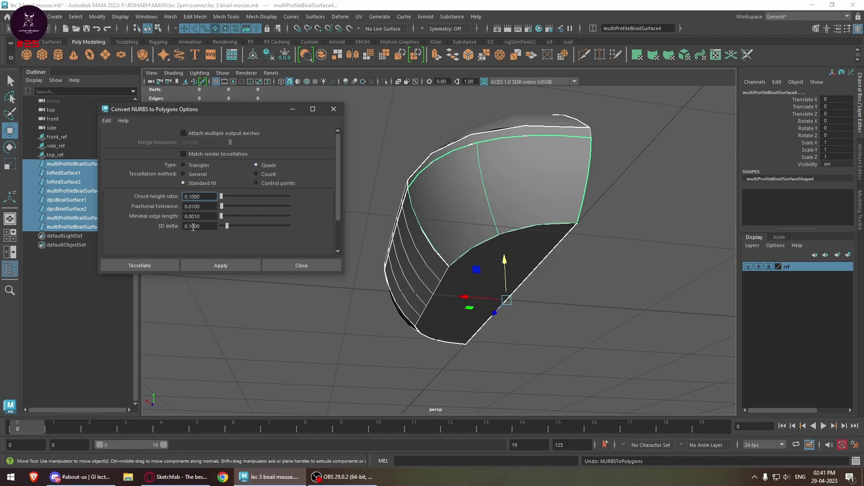
click(235, 269)
click(333, 109)
Step: Try moving the converted polygon meshes aside along the X axis
alt+drag(396, 347, 504, 342)
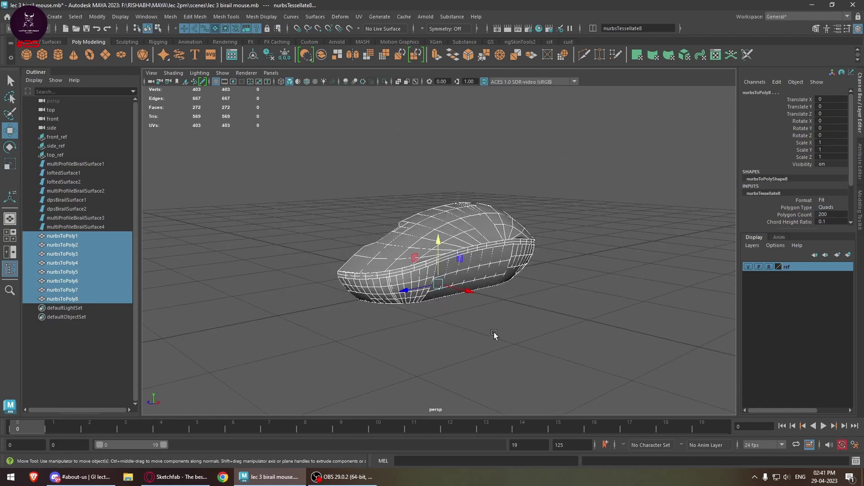
drag(466, 288, 565, 345)
key(ctrl+z)
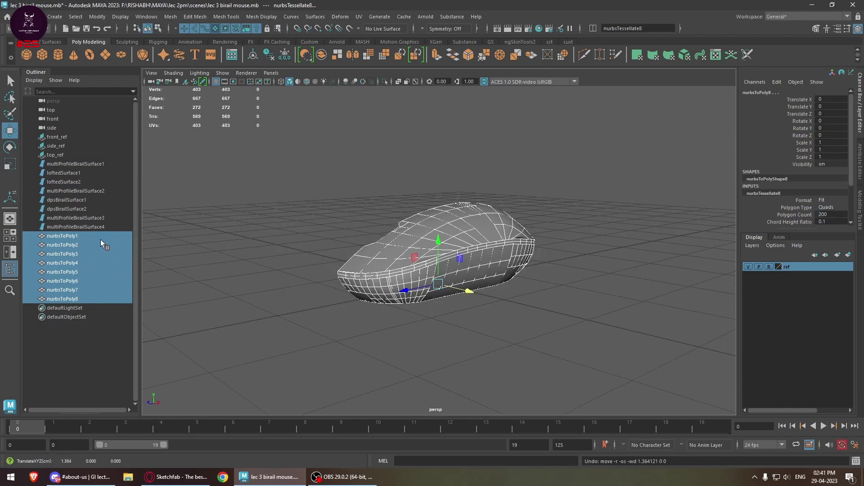
Step: Group all the original birail and lofted NURBS surfaces
click(107, 228)
shift+click(100, 165)
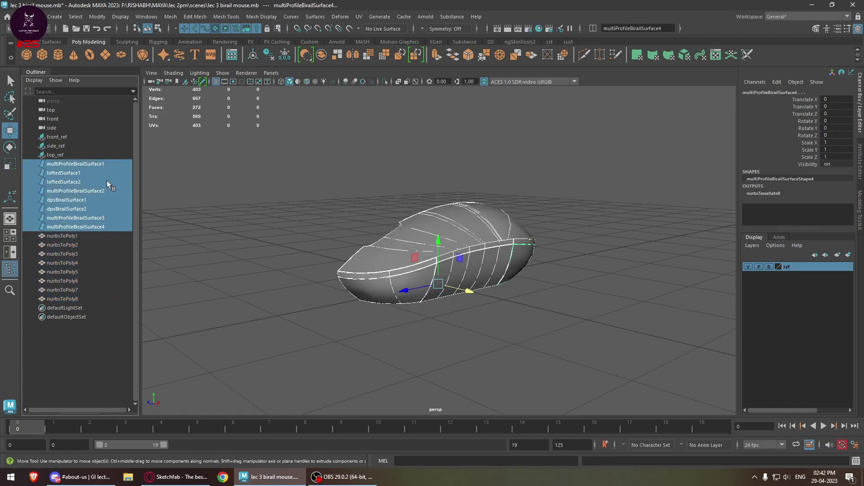
key(ctrl+g)
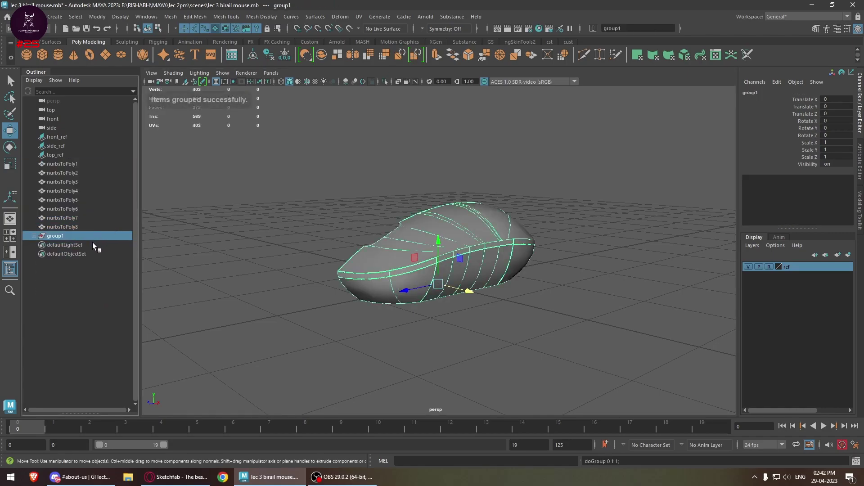
Step: Add the NURBS surface group to a new display layer and hide that layer
click(838, 254)
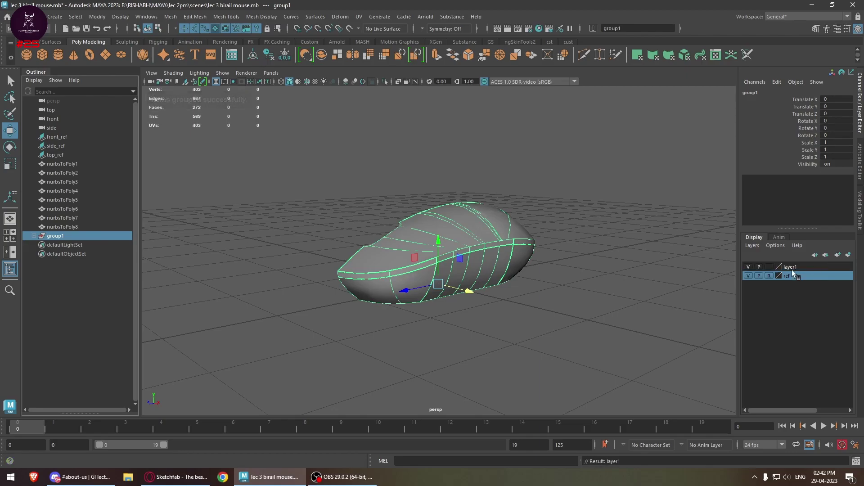
right_click(792, 269)
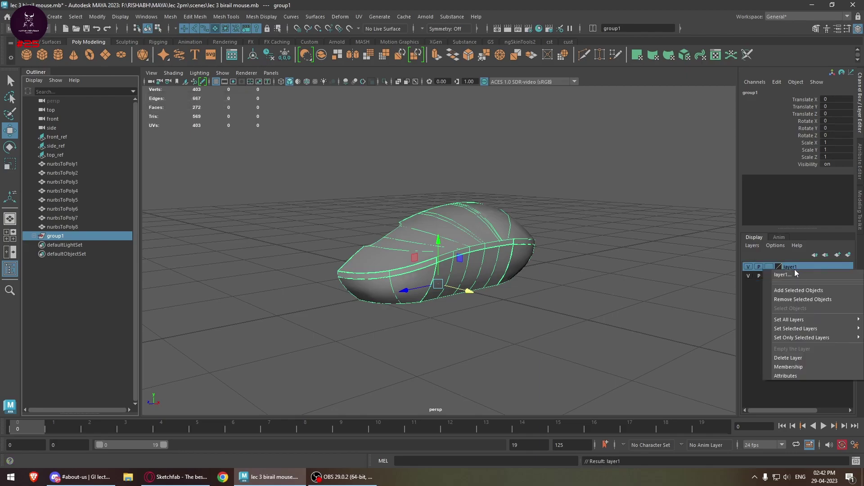
click(749, 267)
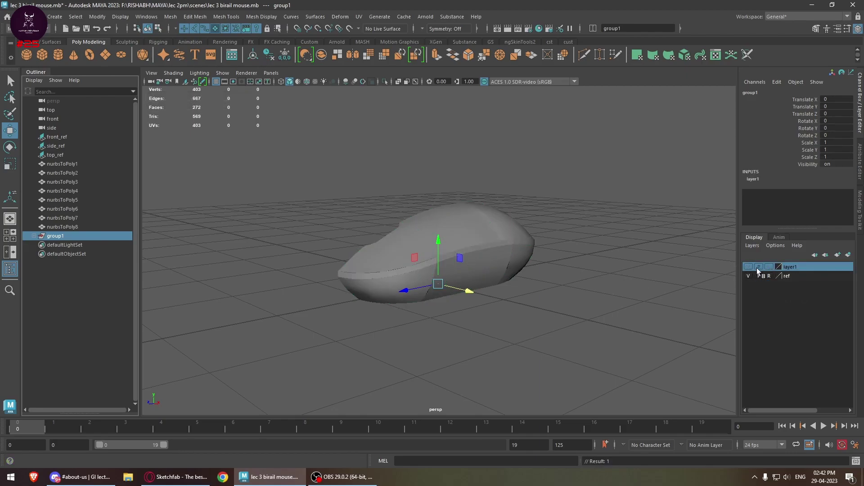
click(543, 294)
Step: Combine the mouse's top shell mesh with the narrow side strip mesh below it and isolate the combined mesh
alt+drag(212, 199, 342, 252)
click(62, 164)
alt+drag(436, 230, 358, 278)
alt+drag(490, 336, 476, 361)
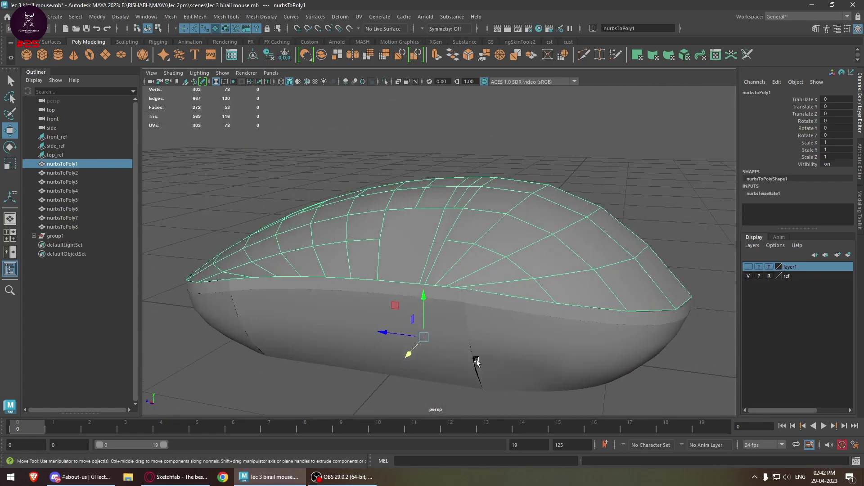
shift+click(447, 297)
alt+drag(448, 295, 448, 334)
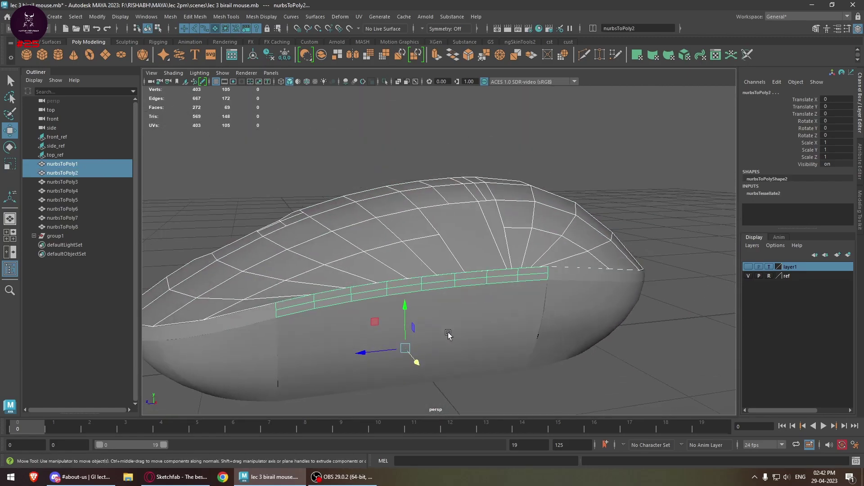
click(319, 58)
key(ctrl+1)
alt+drag(462, 243, 452, 240)
alt+middle_drag(452, 240, 465, 224)
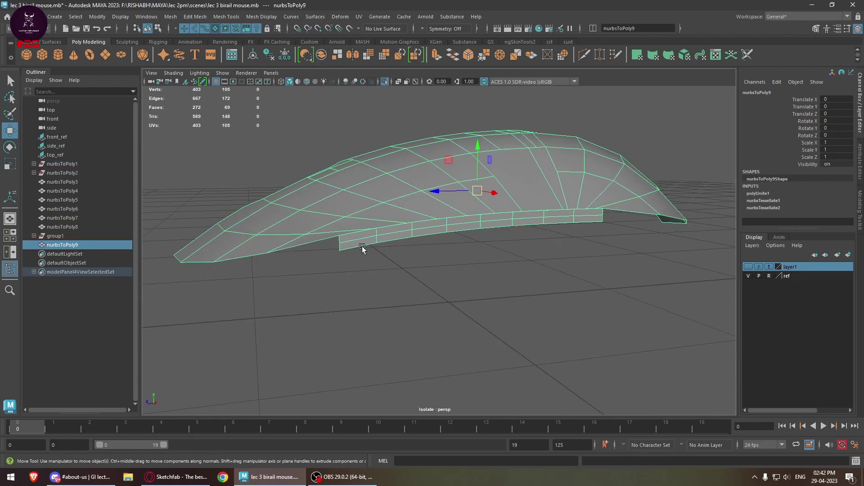
Step: Switch the combined mesh to vertex selection and select the two overlapping vertices at the end corner of the side strip
scroll(534, 222, up, 3)
scroll(496, 183, up, 3)
right_drag(496, 183, 450, 193)
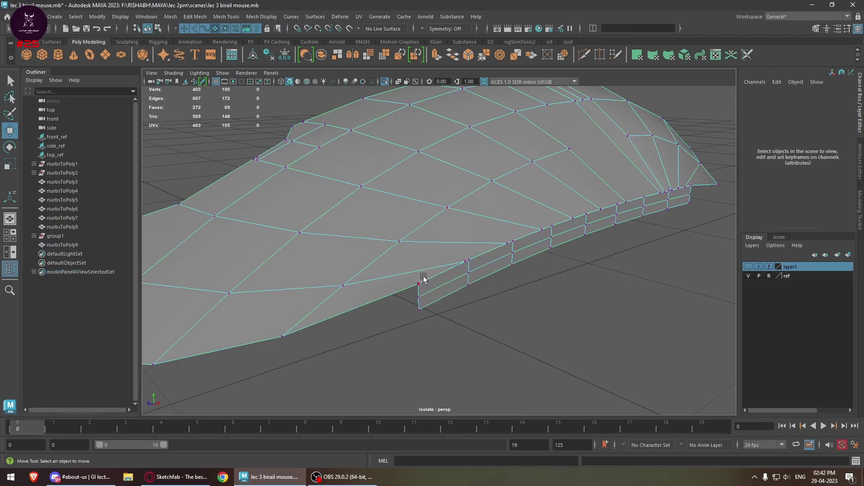
scroll(423, 279, up, 2)
drag(421, 284, 403, 310)
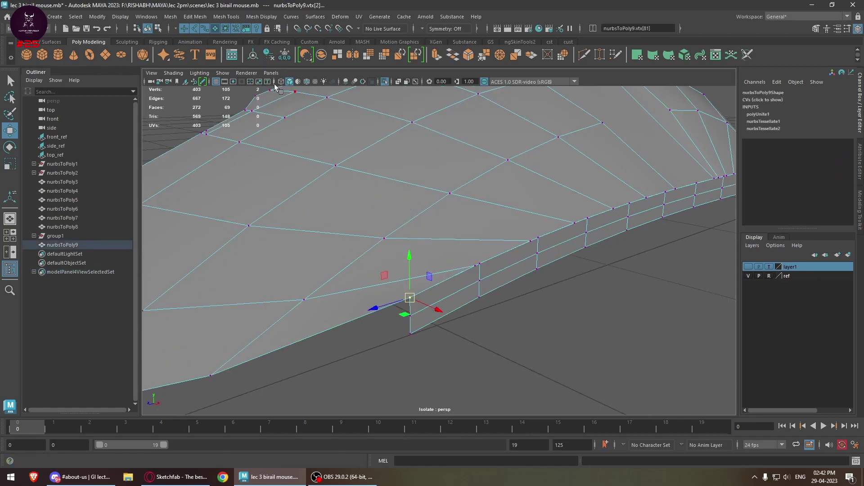
Step: Look up the Poly Count option among the heads-up display items
click(124, 17)
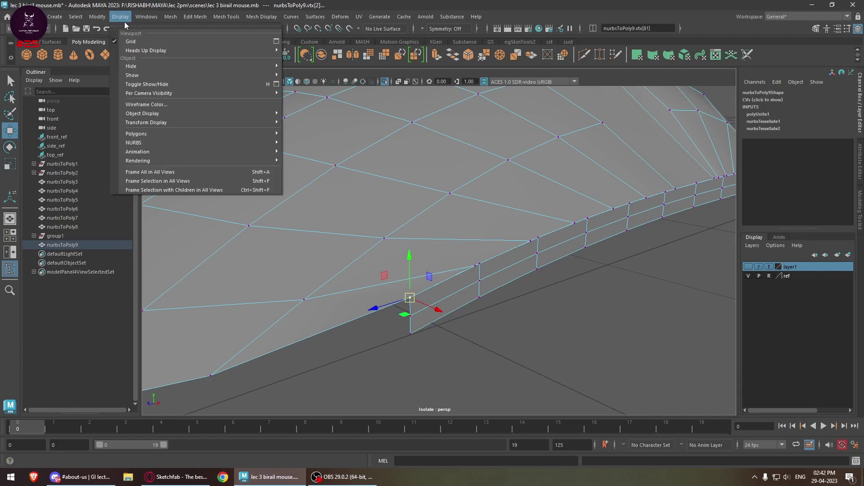
mouse_move(143, 51)
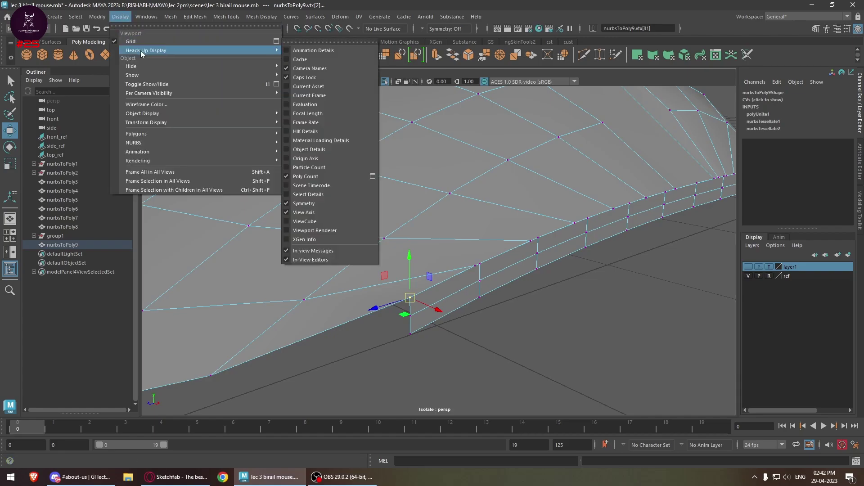
click(304, 179)
click(259, 100)
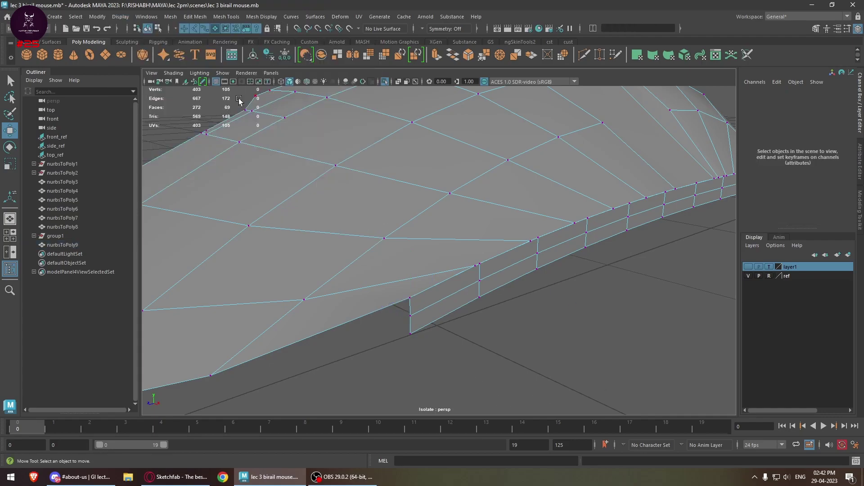
Step: Merge the two overlapping vertices at the side strip's end corner
alt+drag(470, 255, 403, 282)
click(380, 284)
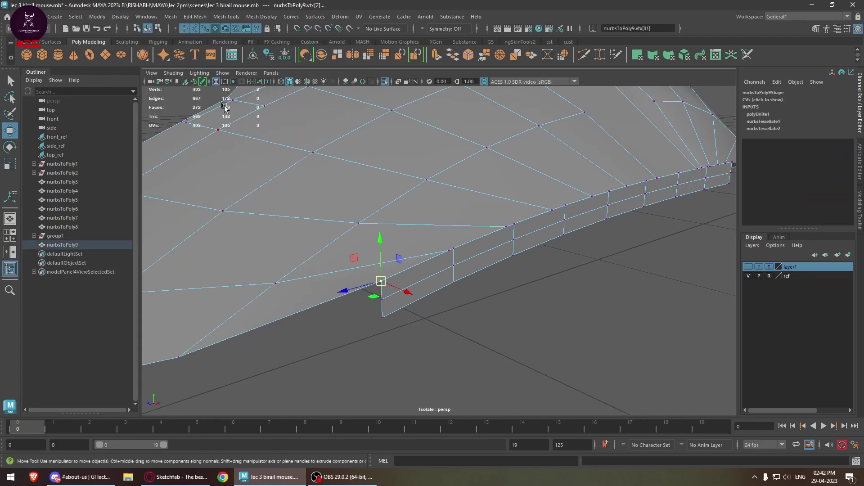
shift+right_drag(338, 180, 336, 107)
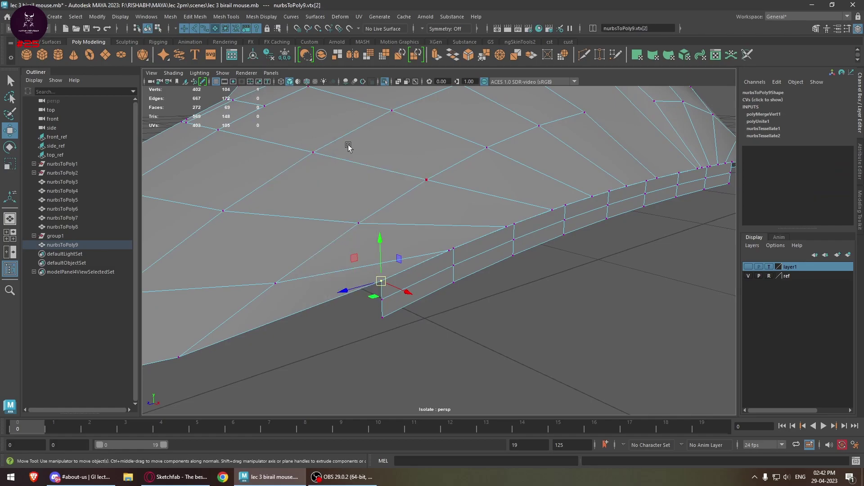
Step: Merge the next two vertex pairs along the seam between the top shell and the side strip
alt+drag(376, 152, 436, 214)
drag(309, 203, 288, 224)
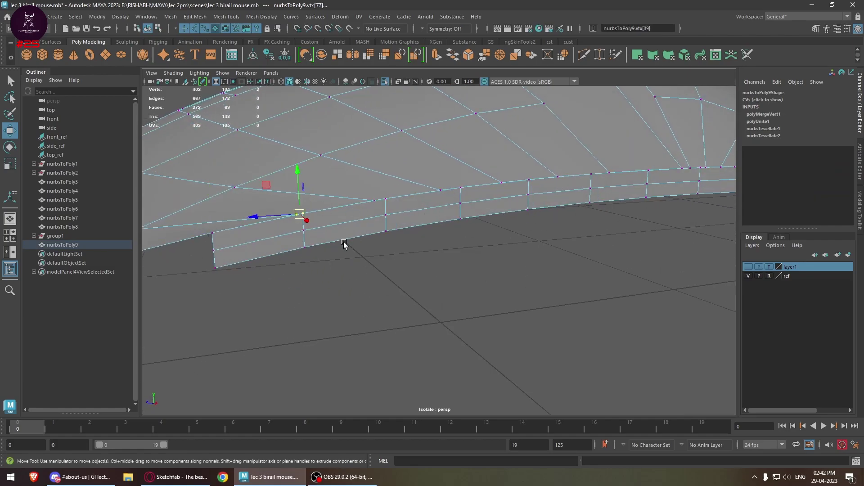
shift+right_drag(343, 243, 364, 194)
drag(370, 200, 363, 206)
shift+right_drag(407, 218, 421, 202)
alt+drag(379, 232, 457, 272)
alt+drag(516, 241, 464, 236)
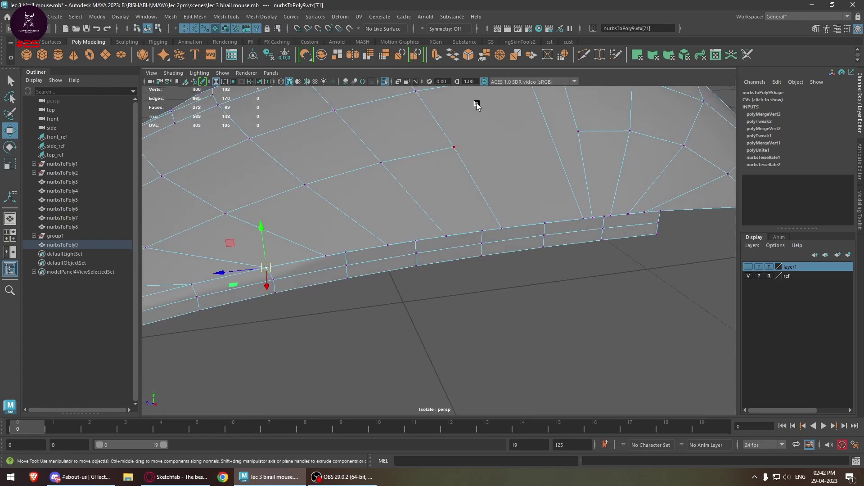
Step: Target-weld the next three loose shell vertices onto the side strip's upper vertices along the seam
click(600, 55)
scroll(304, 262, up, 2)
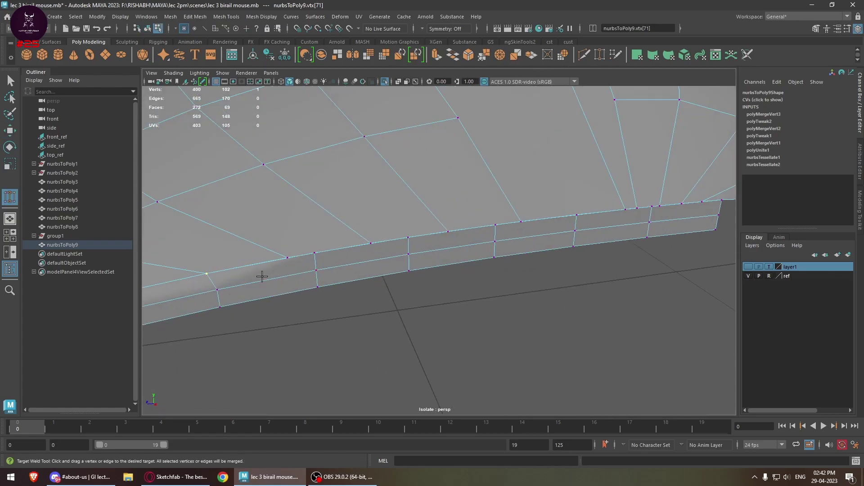
drag(289, 254, 409, 238)
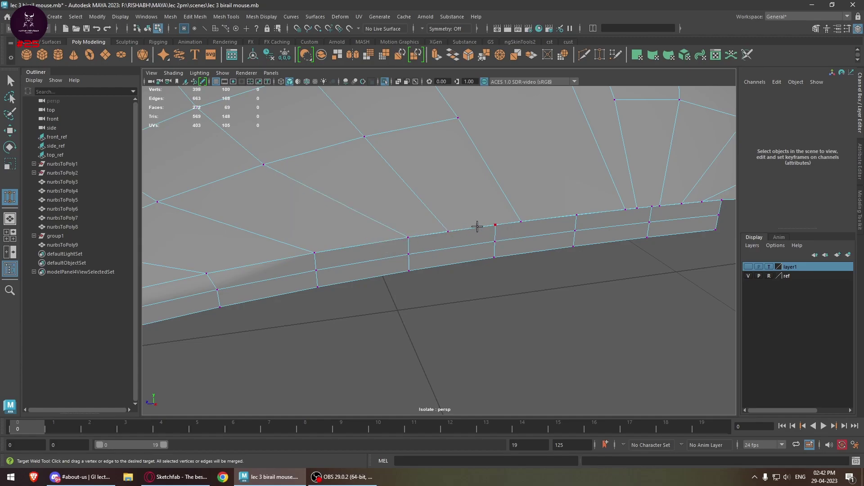
drag(490, 223, 464, 265)
Step: Insert six edge loops across the side strip with Multi-Cut, lined up with the top shell's crosswise edges
alt+middle_drag(511, 279, 443, 295)
alt+drag(445, 294, 494, 245)
alt+middle_drag(494, 246, 484, 263)
click(584, 55)
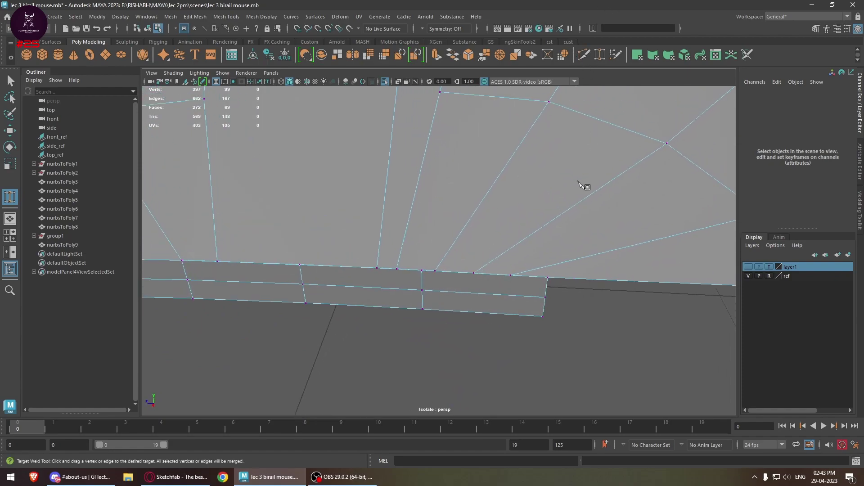
ctrl+click(508, 303)
ctrl+click(472, 291)
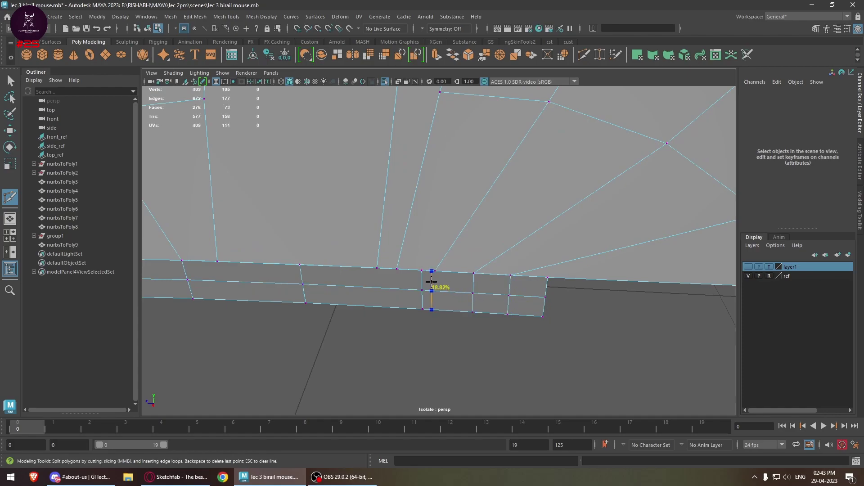
ctrl+click(435, 290)
ctrl+click(397, 276)
ctrl+click(378, 277)
scroll(385, 261, up, 2)
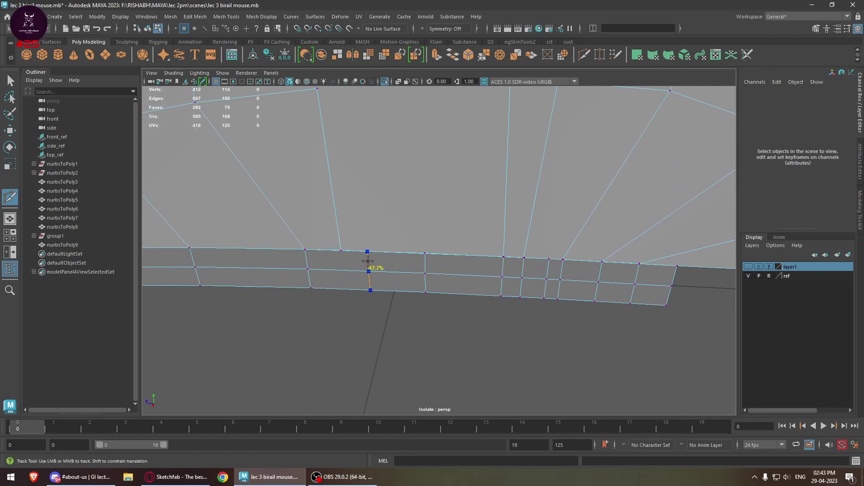
ctrl+click(398, 270)
Step: Delete the extra edge loop crossing the middle of the side strip that has no matching shell edge
alt+drag(412, 263, 427, 256)
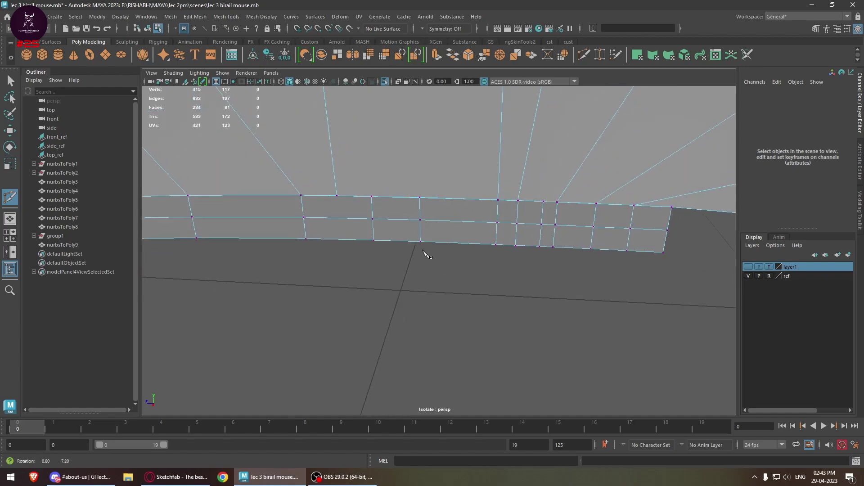
key(w)
right_drag(422, 206, 515, 152)
double_click(417, 203)
key(ctrl+Delete)
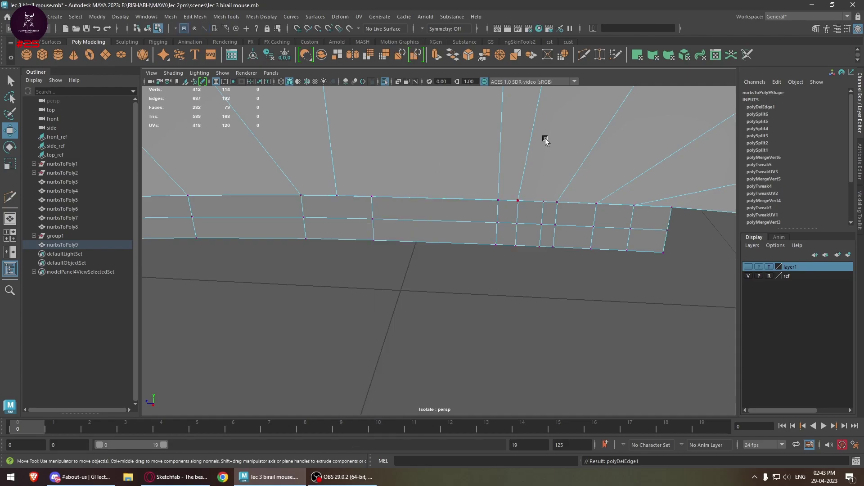
Step: Target-weld the loose shell vertex onto the new strip loop and merge the next two vertex pairs along the seam
click(600, 57)
drag(381, 195, 381, 197)
key(w)
drag(504, 189, 482, 221)
shift+right_drag(498, 199, 498, 111)
drag(508, 190, 543, 207)
shift+right_drag(544, 206, 548, 189)
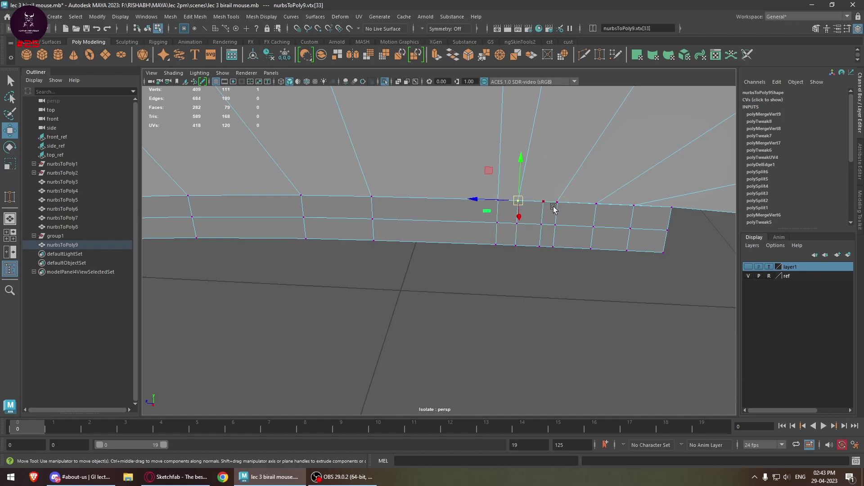
Step: Merge the remaining three overlapping vertex pairs along the seam toward the side strip's end corner
drag(556, 207, 568, 194)
shift+right_drag(568, 193, 570, 177)
drag(604, 193, 588, 211)
shift+right_drag(623, 207, 624, 189)
drag(647, 196, 622, 219)
shift+right_drag(559, 212, 559, 185)
Step: Delete the unmatched edge loop crossing the side strip between the closely spaced loops near its end
key(F10)
click(544, 207)
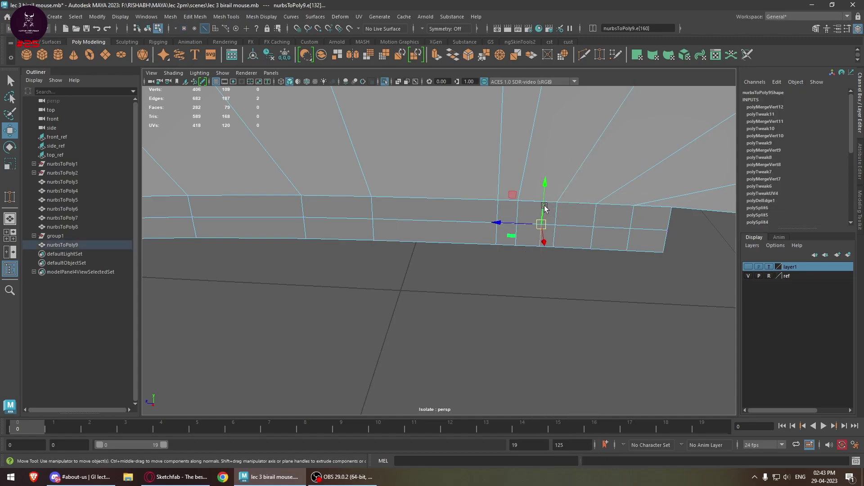
key(ctrl+Delete)
scroll(547, 234, down, 5)
alt+drag(550, 260, 505, 258)
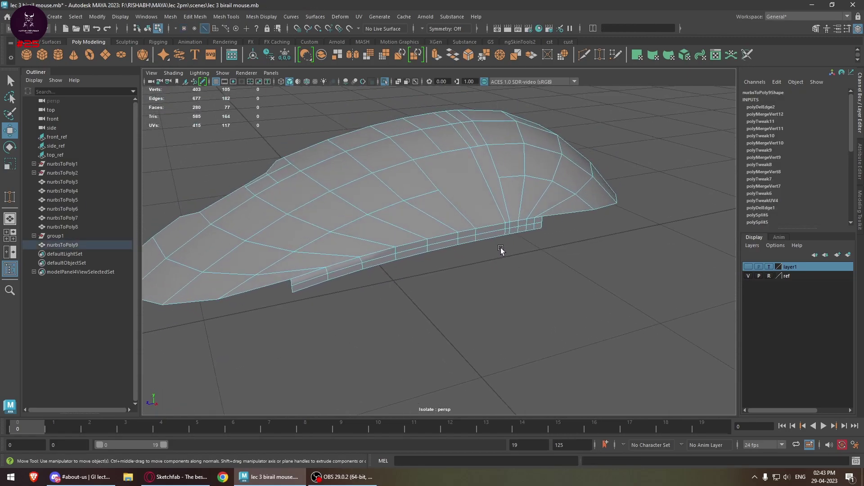
Step: Insert an edge loop across the side strip's wide gap and cut an edge from its seam vertex up to the shell's vertex row
scroll(495, 225, up, 5)
click(475, 190)
alt+drag(476, 190, 447, 202)
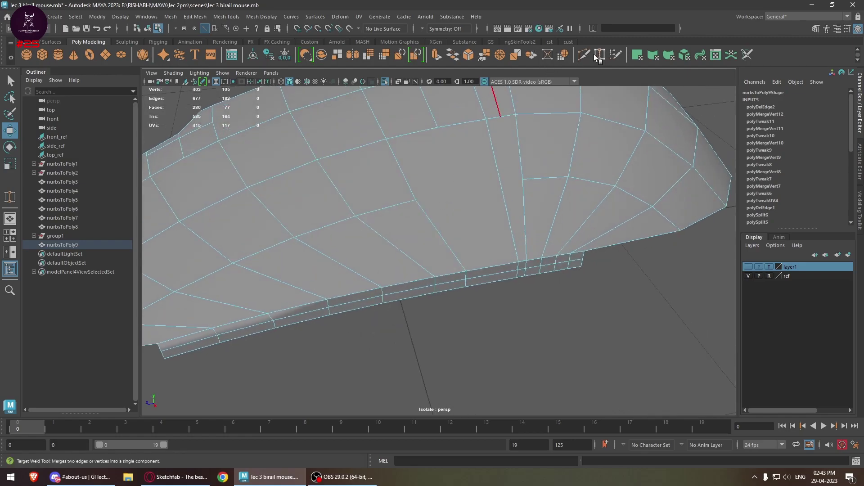
shift+right_drag(507, 232, 489, 275)
click(489, 272)
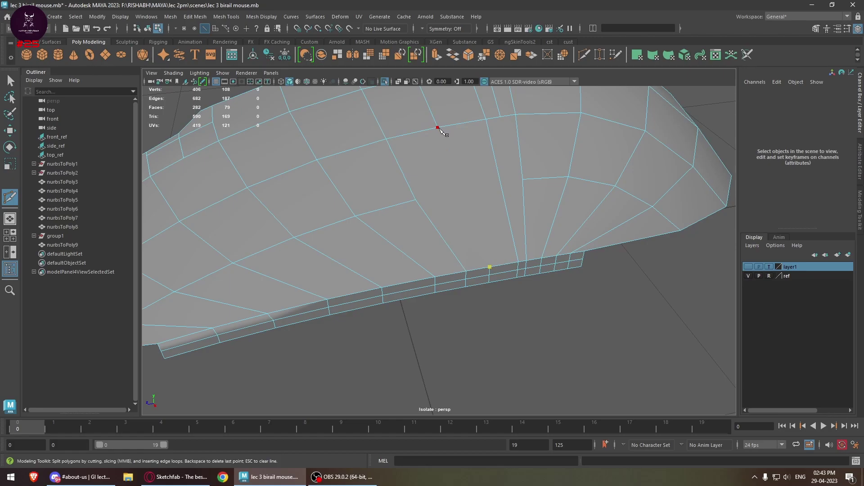
click(437, 127)
key(w)
alt+drag(440, 131, 450, 238)
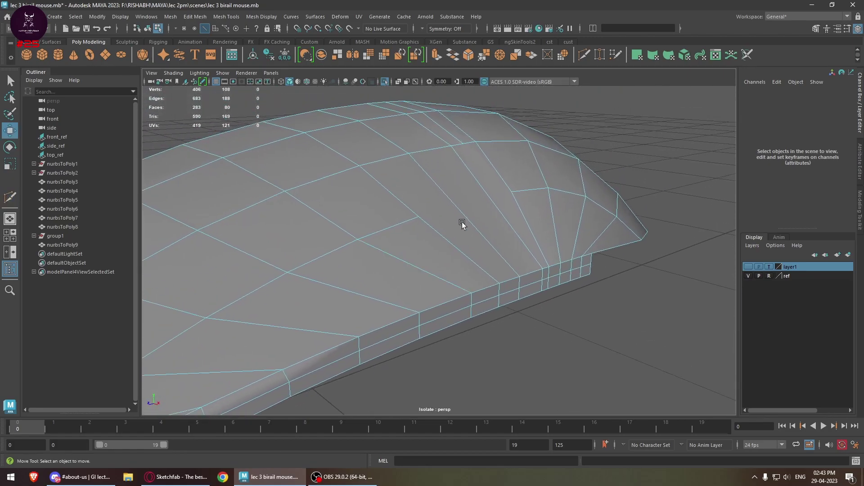
Step: Multi-Cut from the end vertex of the interrupted lengthwise edge row across the neighbouring faces to complete the row
click(580, 58)
click(360, 166)
click(419, 216)
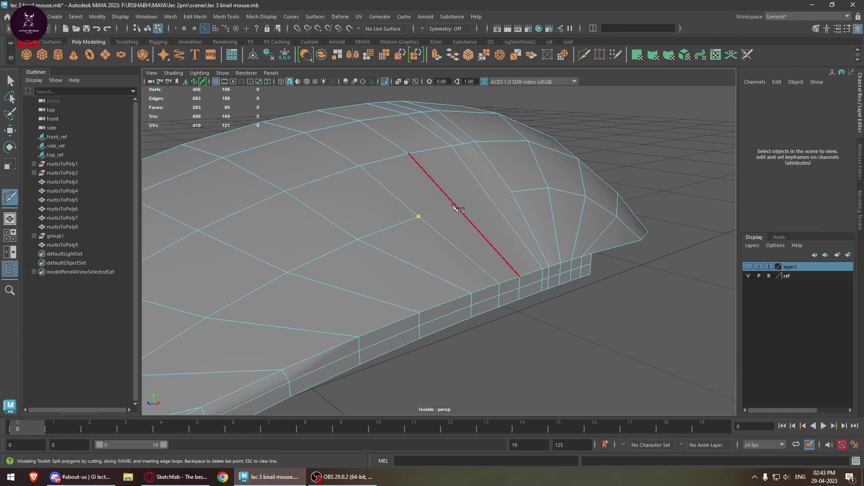
click(454, 203)
key(w)
Step: Delete the redundant crosswise edge loop on the top shell
alt+drag(508, 226, 441, 234)
alt+drag(458, 204, 450, 255)
click(449, 254)
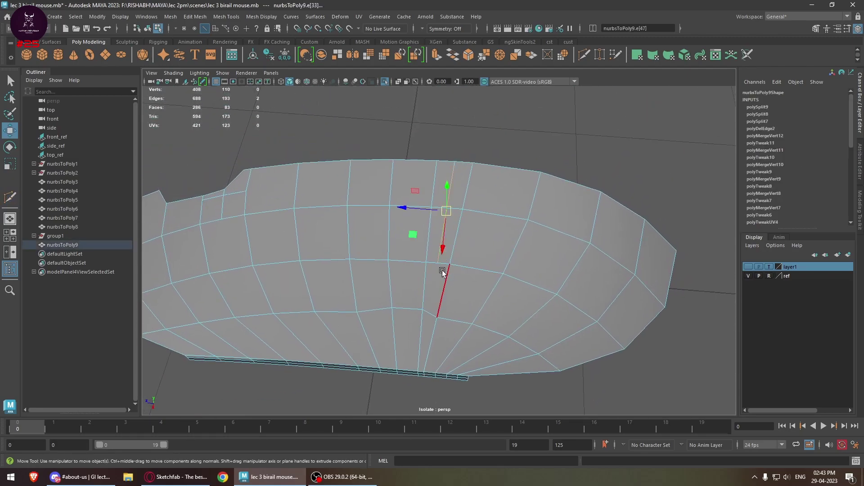
key(Delete)
alt+drag(444, 284, 475, 268)
alt+drag(546, 272, 446, 196)
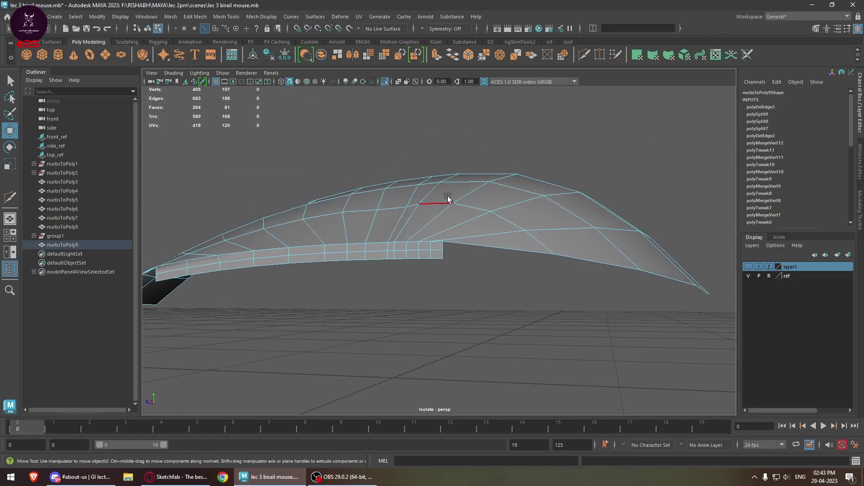
Step: Select the lengthwise edge row just above the seam and apply Edit Edge Flow to it
click(490, 220)
alt+drag(490, 219, 353, 270)
shift+click(352, 283)
shift+double_click(353, 282)
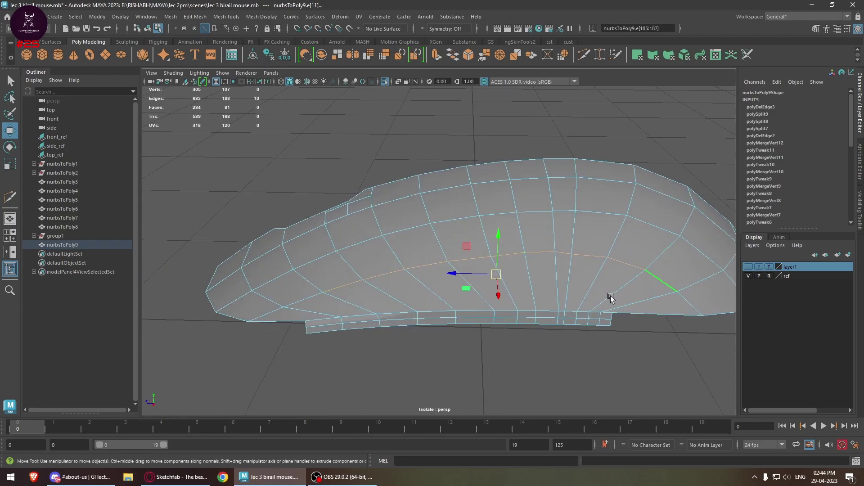
alt+drag(610, 299, 561, 264)
click(579, 273)
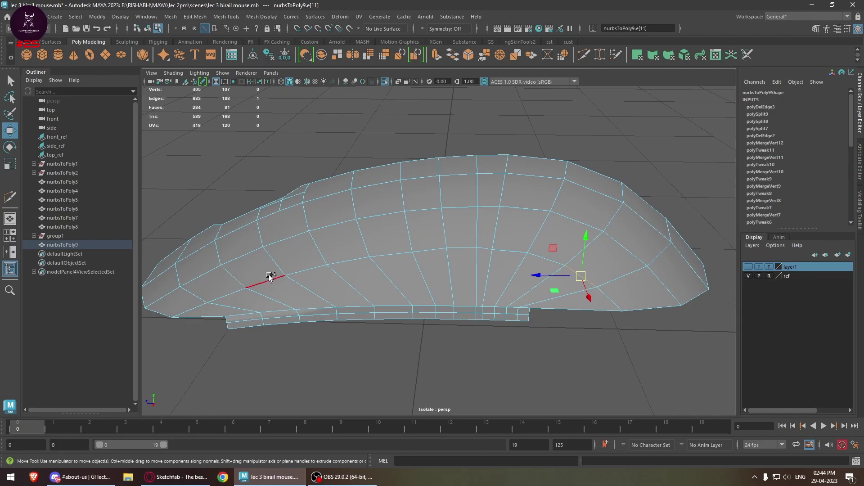
key(ctrl+z)
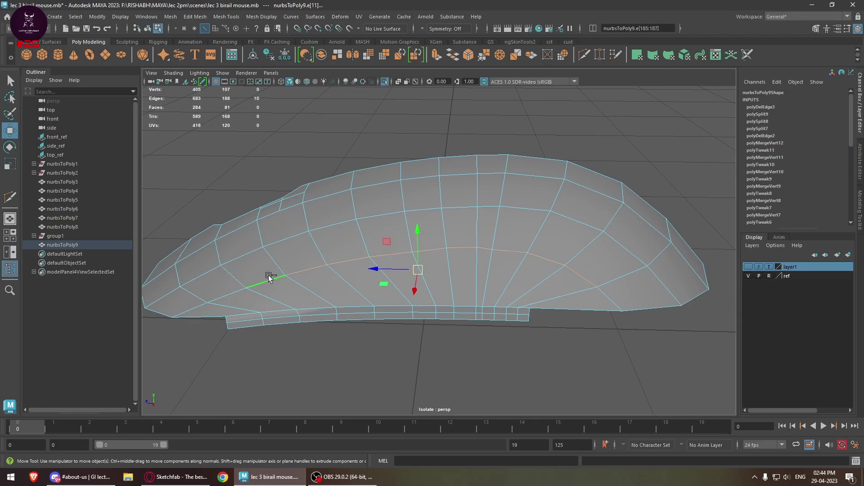
shift+right_drag(473, 232, 479, 306)
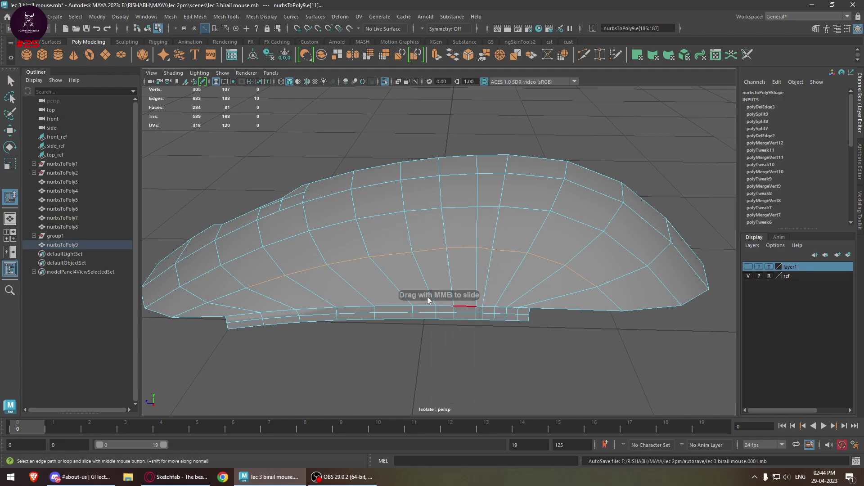
alt+drag(433, 300, 397, 239)
shift+right_drag(415, 219, 416, 222)
shift+right_drag(417, 271, 415, 309)
alt+drag(414, 309, 420, 263)
Step: Apply Edit Edge Flow to six crosswise edge loops of the top shell, one after another
double_click(413, 274)
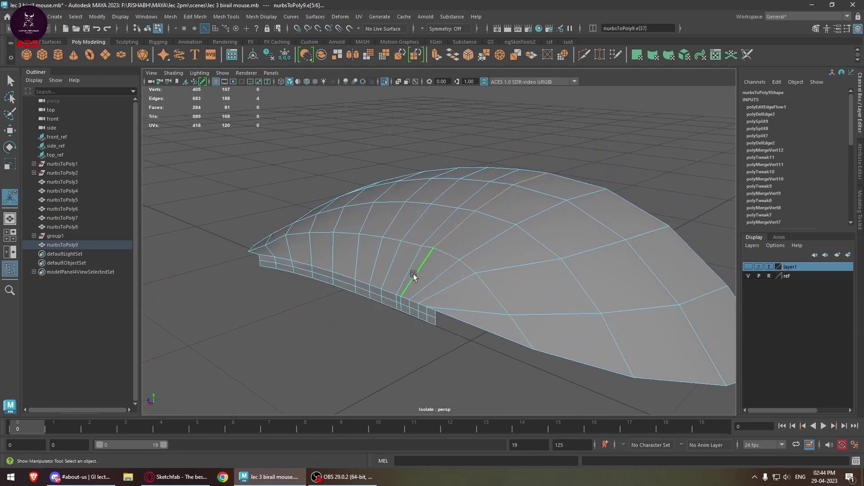
key(g)
double_click(410, 268)
key(g)
double_click(387, 271)
key(g)
double_click(375, 267)
key(g)
click(354, 262)
double_click(354, 263)
key(g)
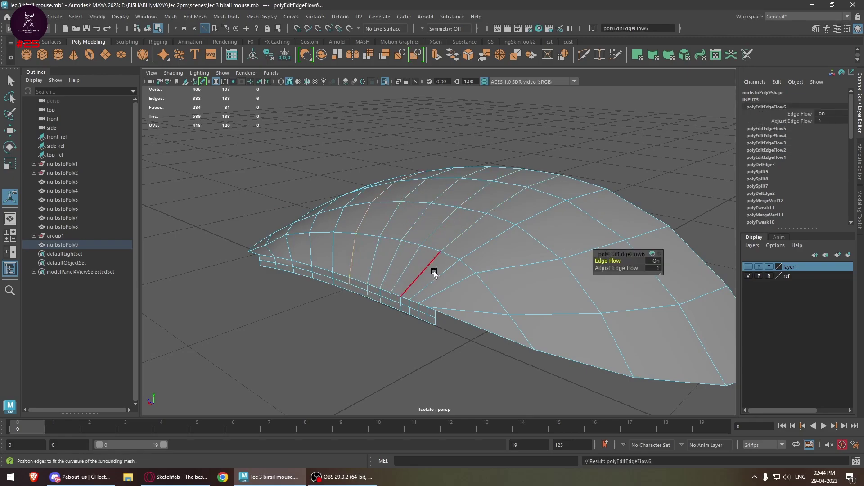
double_click(423, 292)
key(g)
Step: Delete the leftover short edges beside the upper notch on the shell's inner border
alt+drag(423, 293, 509, 284)
alt+middle_drag(334, 306, 459, 291)
scroll(459, 291, up, 3)
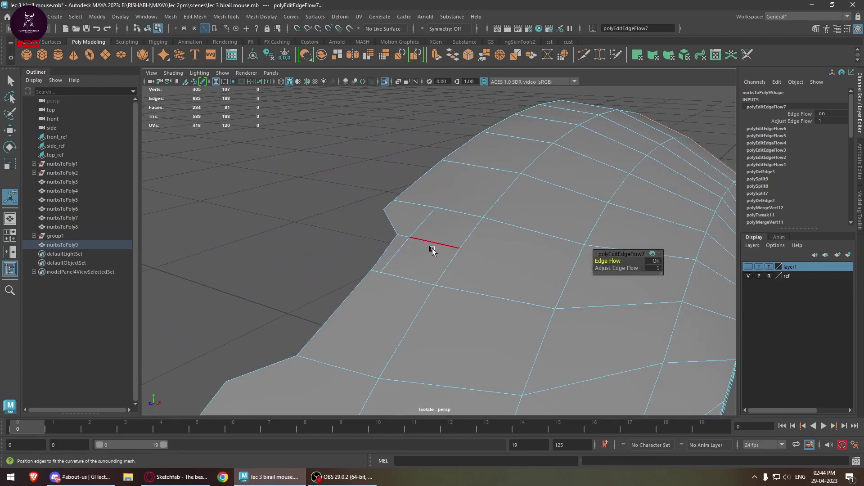
alt+middle_drag(432, 250, 461, 283)
click(460, 282)
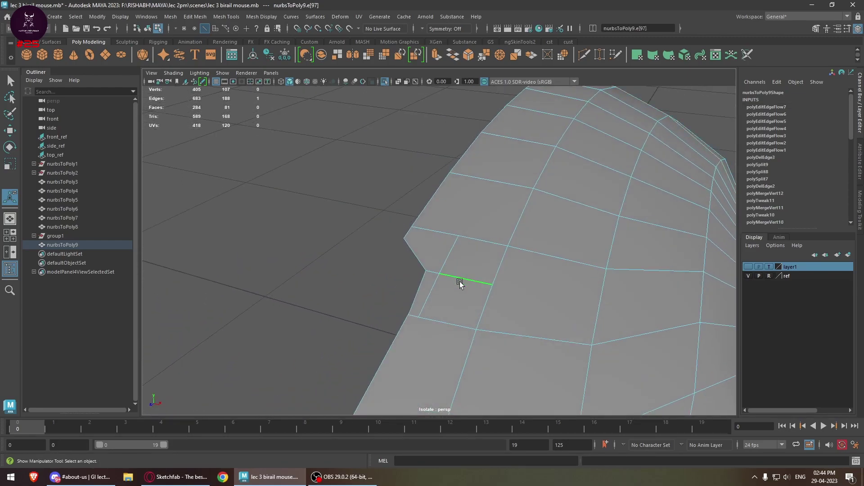
key(Delete)
click(442, 266)
key(Delete)
click(428, 290)
key(Delete)
key(ctrl+z)
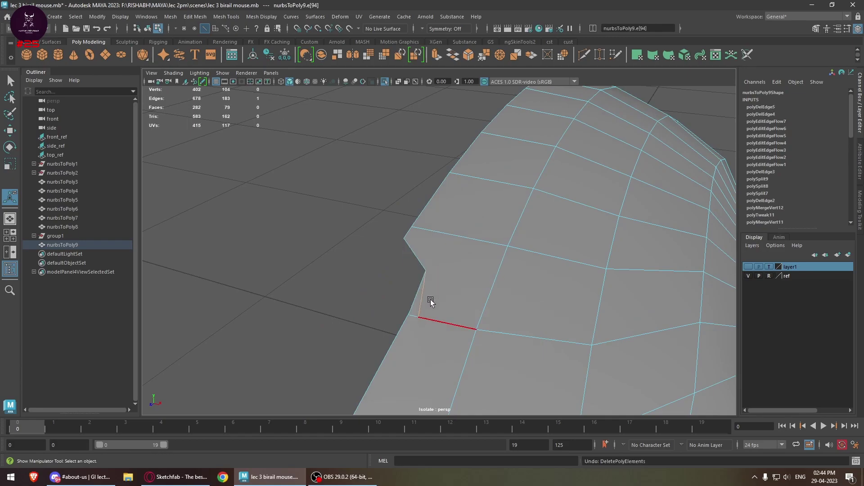
key(Delete)
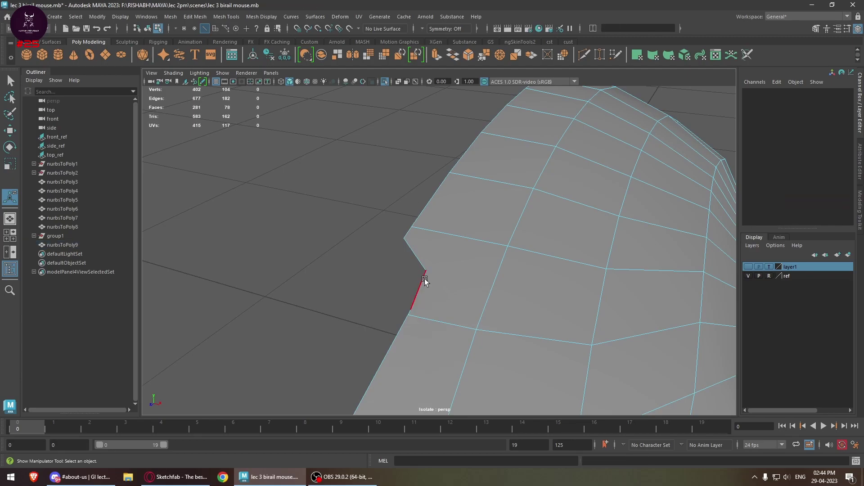
Step: Insert a crosswise edge loop level with the upper notch and connect it to the notch's corner vertex
alt+drag(482, 289, 418, 291)
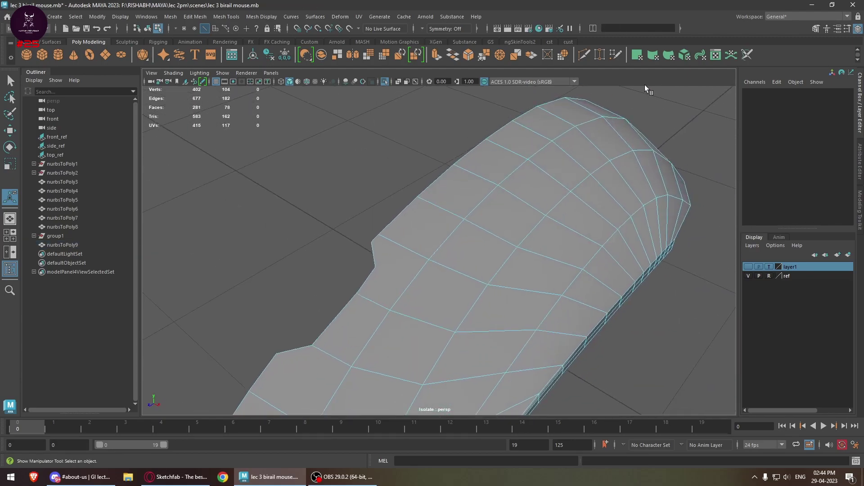
click(583, 54)
click(429, 259)
key(Escape)
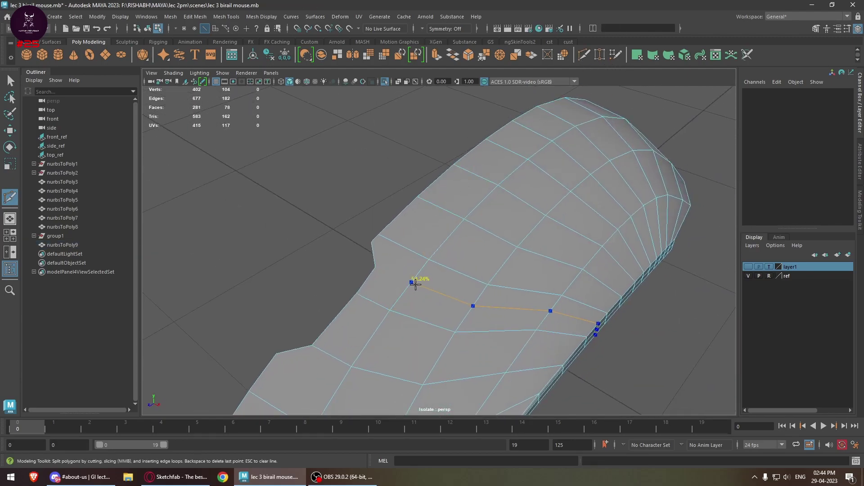
ctrl+click(415, 284)
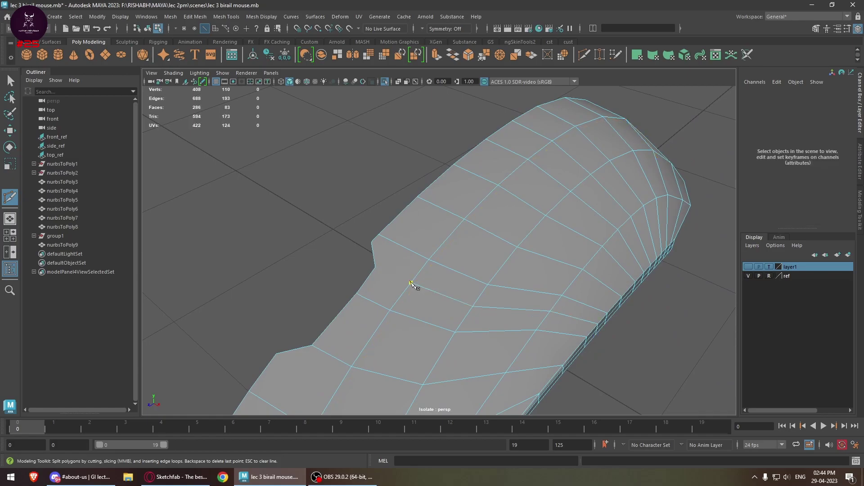
key(w)
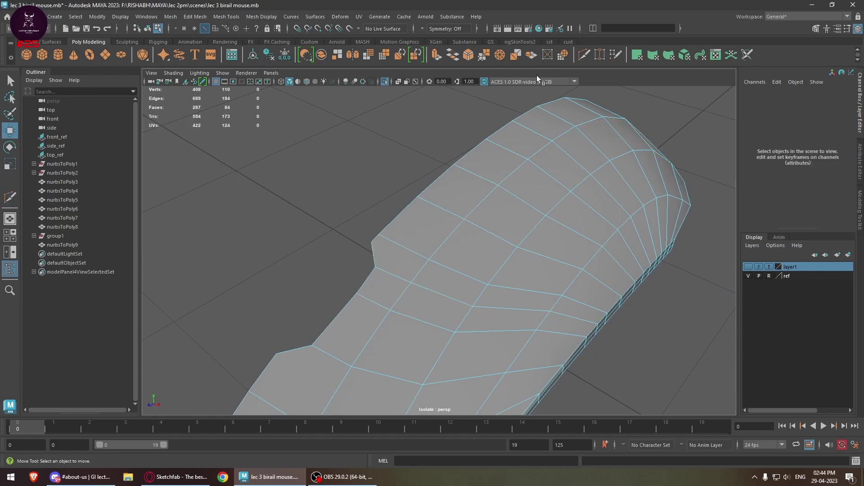
Step: Insert a lengthwise edge loop near the shell's inner border and connect it to the upper notch's corner vertex
click(584, 54)
ctrl+click(397, 243)
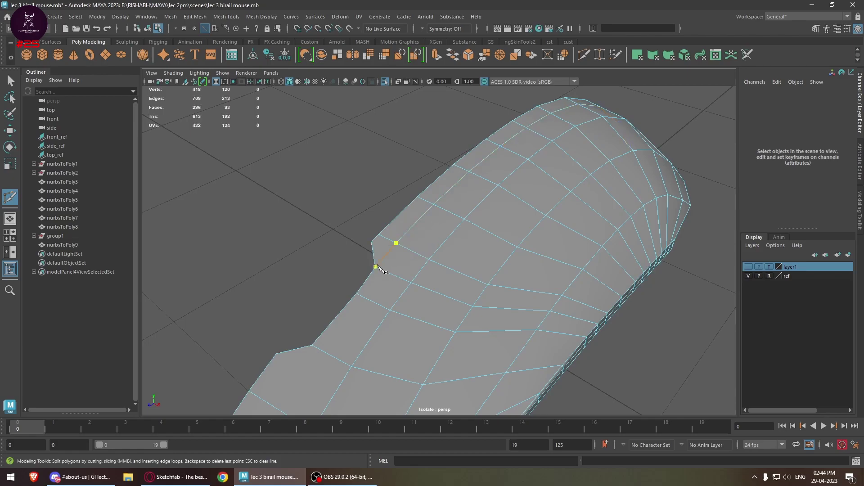
key(w)
Step: Insert a lengthwise edge loop at the shell's narrow end and connect it to the lower notch's corner vertex
alt+drag(371, 307, 449, 215)
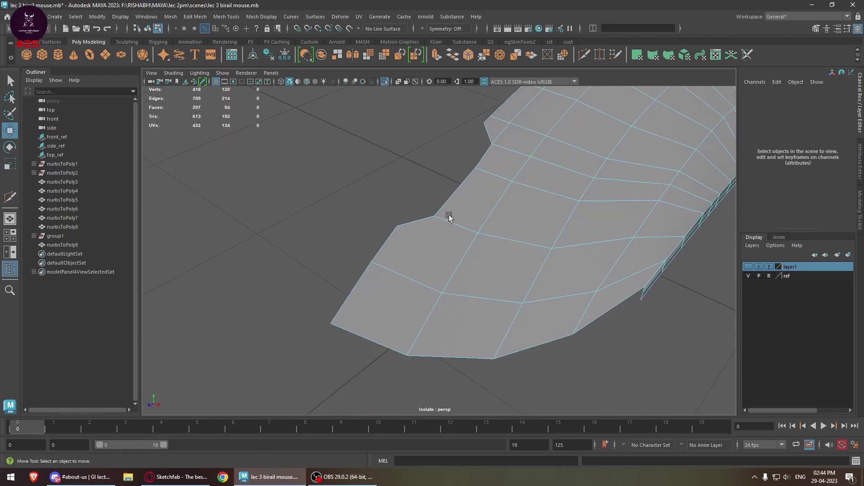
click(584, 54)
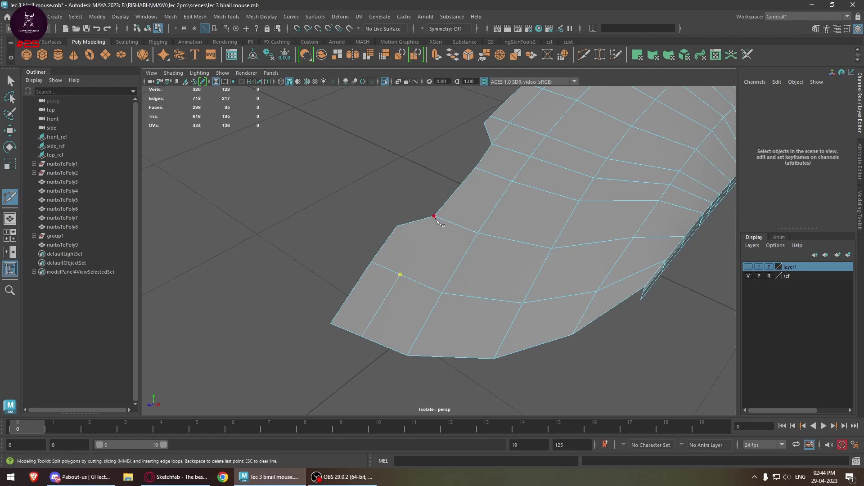
alt+drag(506, 245, 515, 191)
key(w)
Step: Select the edge loop along the seam between the top shell and side strip and apply Soften/Harden Edges
right_drag(522, 162, 515, 192)
double_click(520, 182)
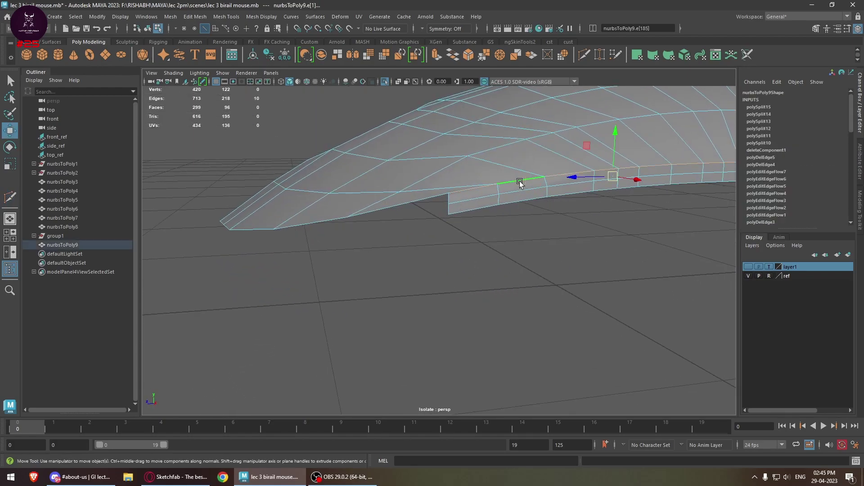
alt+drag(546, 192, 451, 183)
shift+right_drag(455, 189, 562, 210)
alt+drag(563, 209, 481, 252)
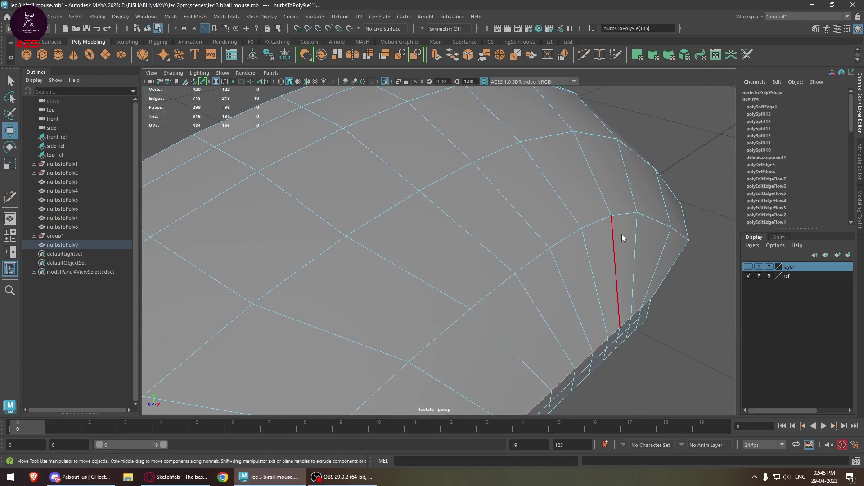
Step: Return the shell to object mode with its edges deselected and delete its construction history
right_drag(622, 240, 587, 240)
click(593, 352)
alt+drag(598, 356, 470, 328)
right_drag(423, 134, 423, 133)
scroll(544, 324, down, 5)
alt+middle_drag(544, 324, 653, 337)
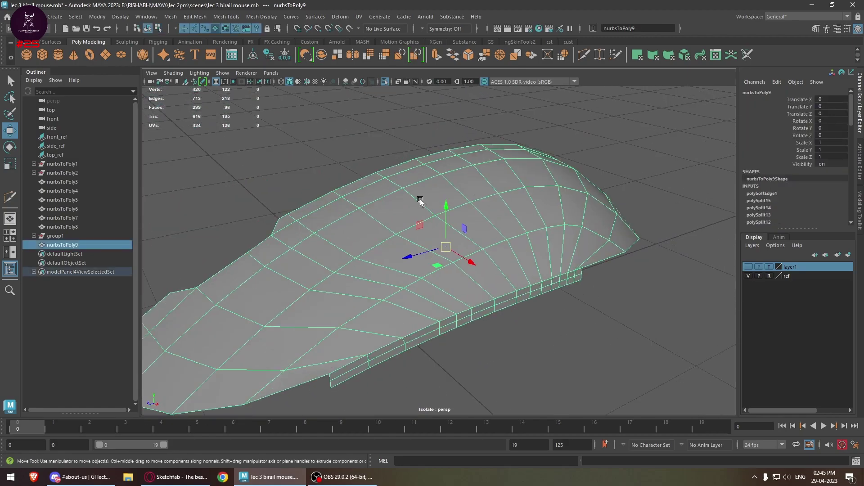
click(269, 60)
alt+drag(496, 304, 511, 286)
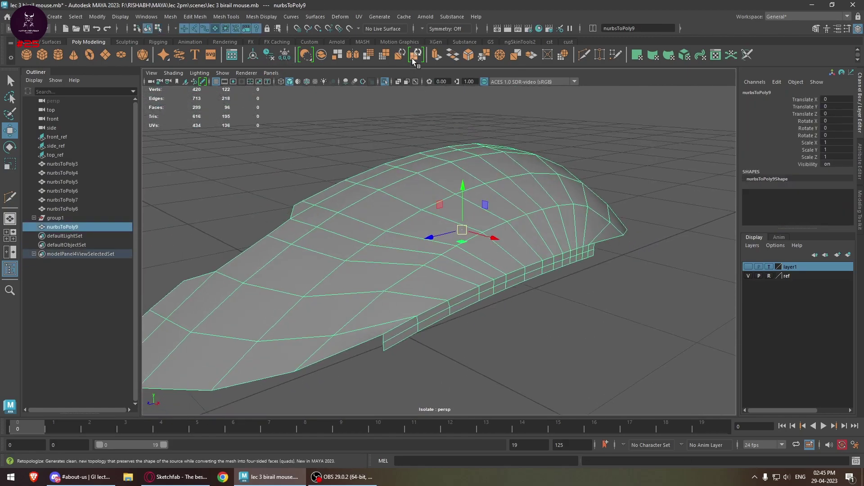
Step: Isolate the shell together with the side strip around its narrow end and combine both into one mesh
click(386, 83)
alt+drag(518, 198, 379, 252)
shift+click(353, 269)
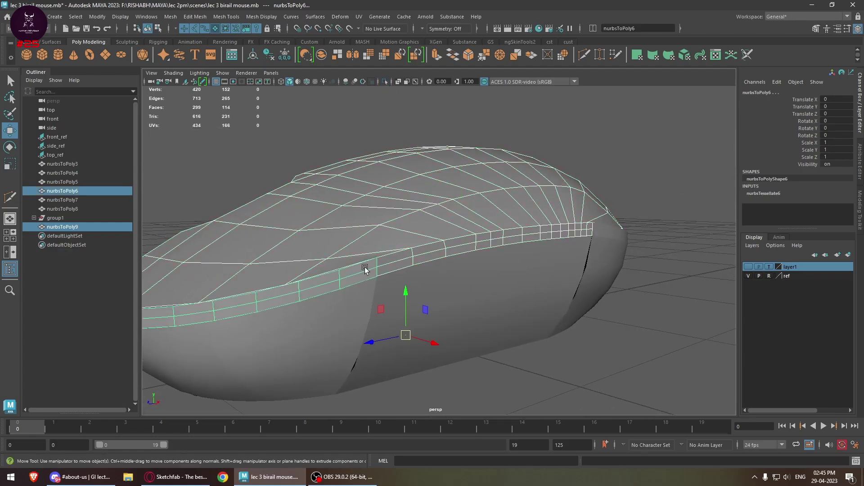
key(ctrl+1)
alt+drag(428, 297, 483, 287)
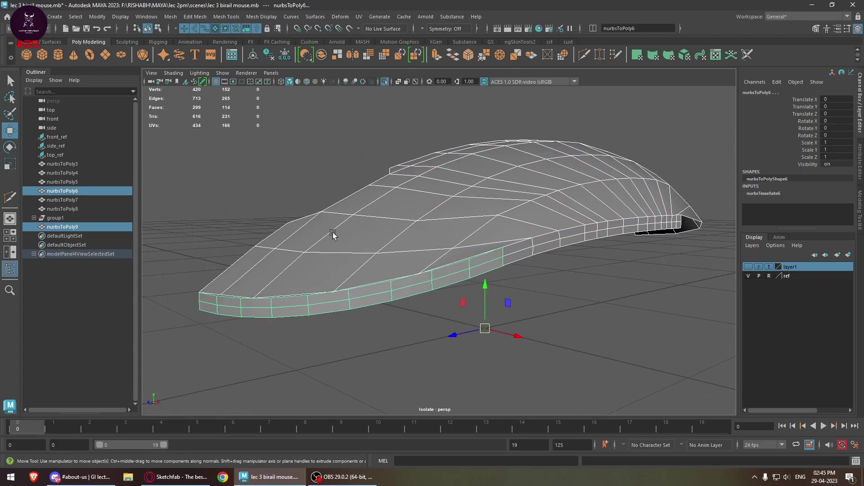
click(322, 58)
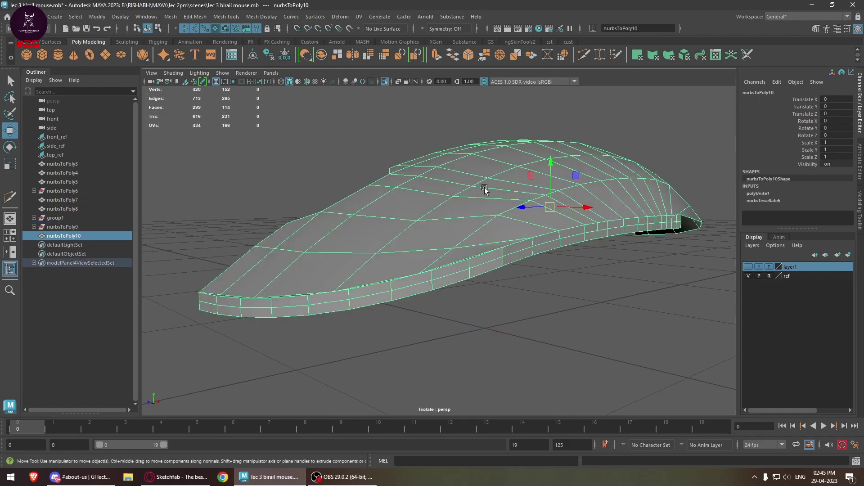
Step: Slide a crosswise edge loop of the narrow-end strip until it lines up with the nearest border vertex of the shell
alt+drag(476, 178, 475, 244)
right_drag(527, 199, 527, 187)
alt+drag(527, 187, 533, 295)
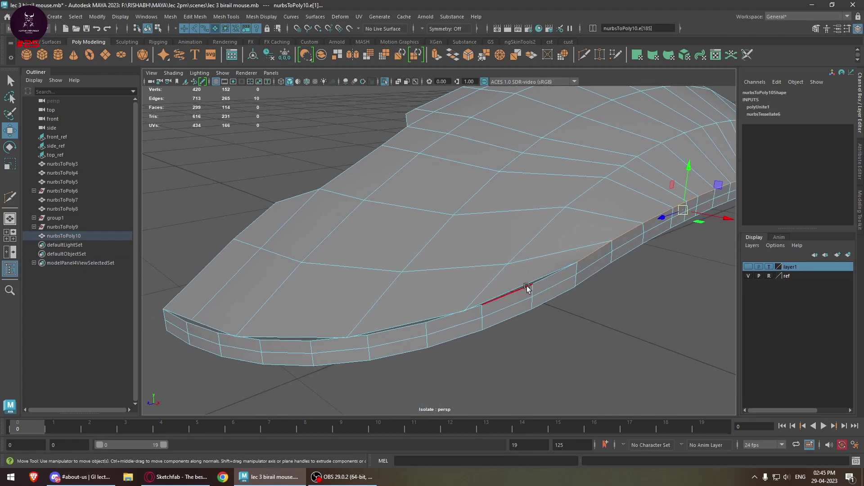
click(533, 293)
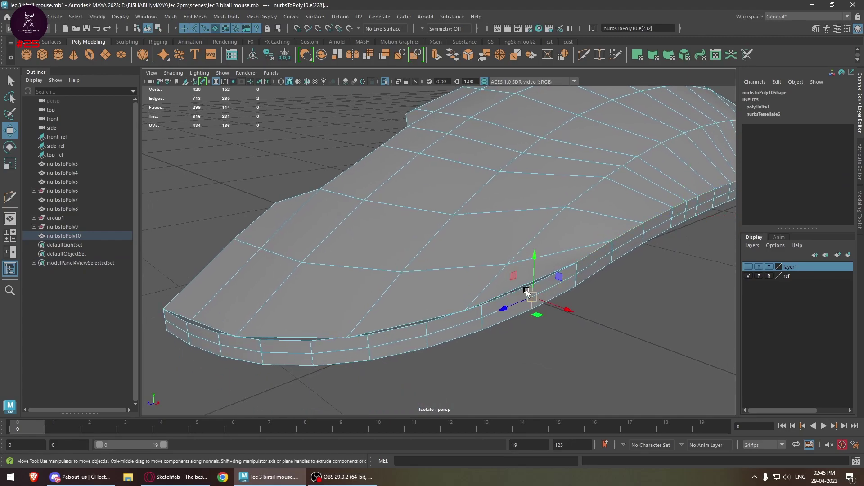
alt+drag(526, 293, 470, 249)
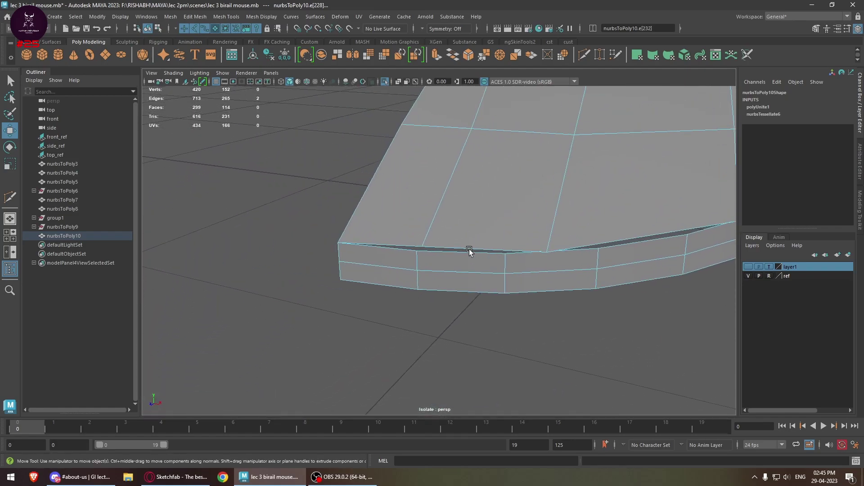
click(509, 268)
shift+right_click(509, 268)
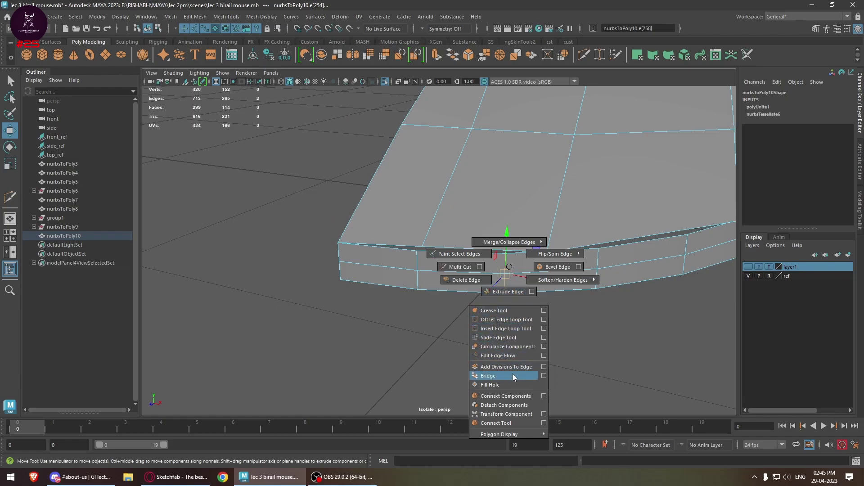
click(504, 337)
middle_drag(528, 333, 533, 333)
alt+drag(533, 333, 507, 324)
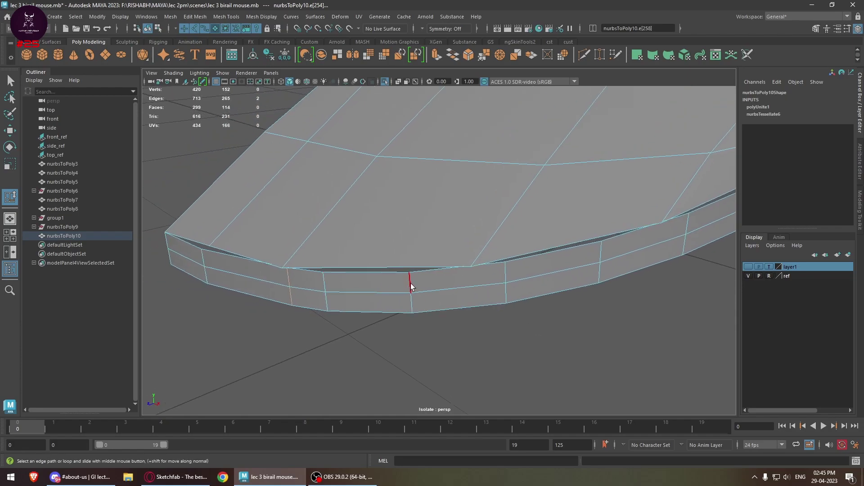
Step: Slide two more crosswise edge loops along the narrow-end strip to line up with the shell's lengthwise edges
click(510, 271)
middle_drag(549, 321, 539, 326)
alt+drag(630, 321, 578, 322)
alt+drag(429, 330, 432, 310)
click(432, 309)
middle_drag(474, 358, 501, 339)
key(w)
Step: Delete the three surplus crosswise edge loops on the narrow-end strip that match no shell edge
double_click(538, 280)
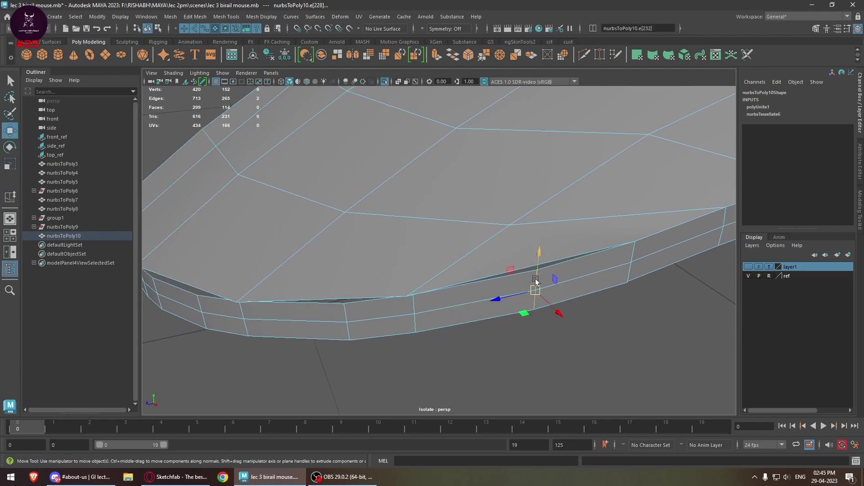
key(ctrl+Delete)
click(354, 314)
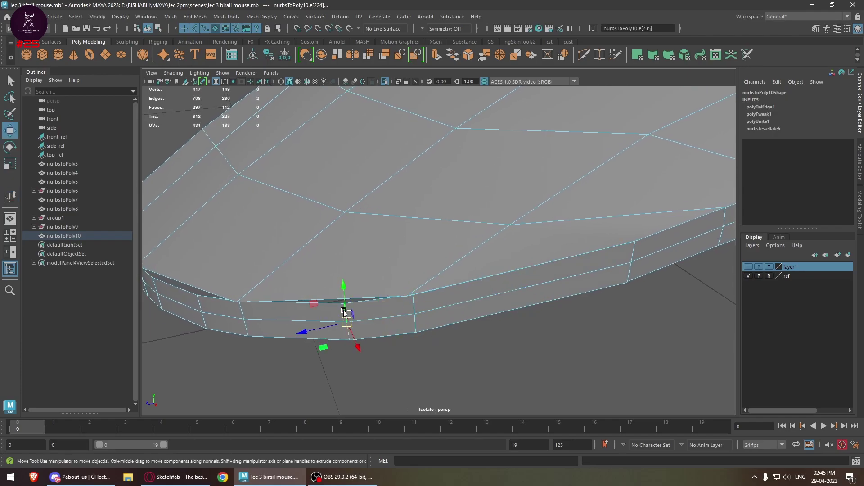
key(ctrl+Delete)
double_click(195, 302)
key(ctrl+Delete)
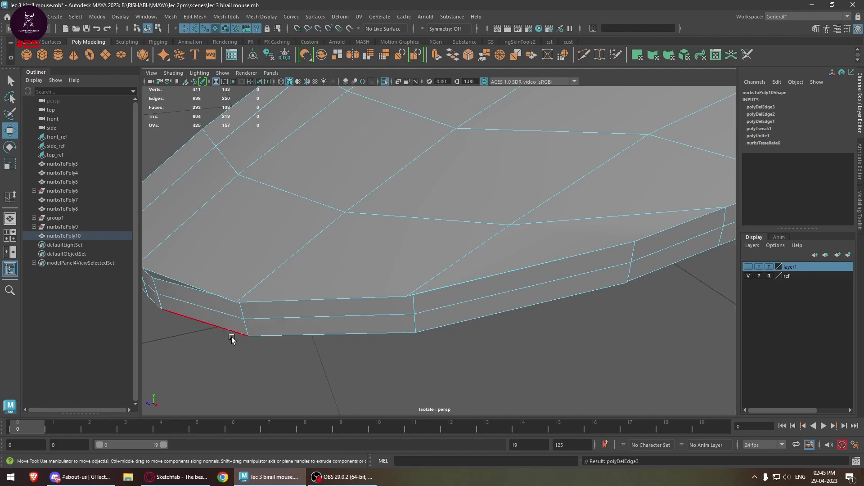
Step: Merge the overlapping corner vertices where the strip meets the tip of the shell's narrow end
alt+drag(226, 315, 393, 293)
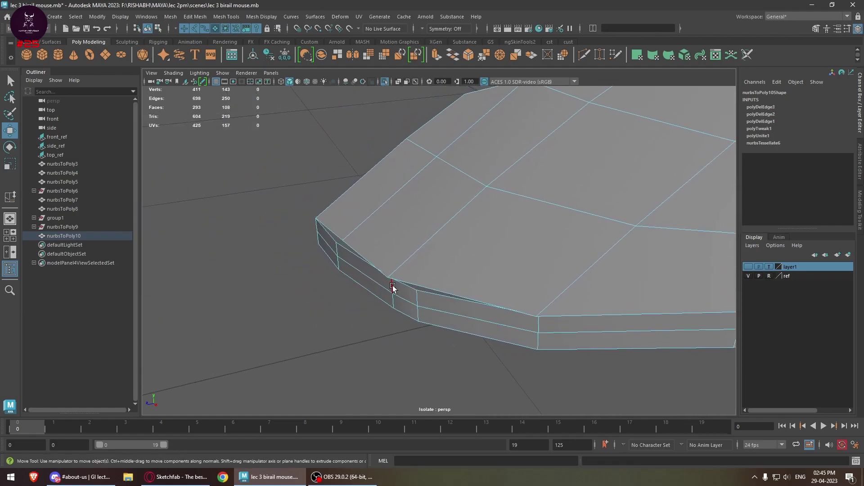
alt+drag(370, 322, 523, 255)
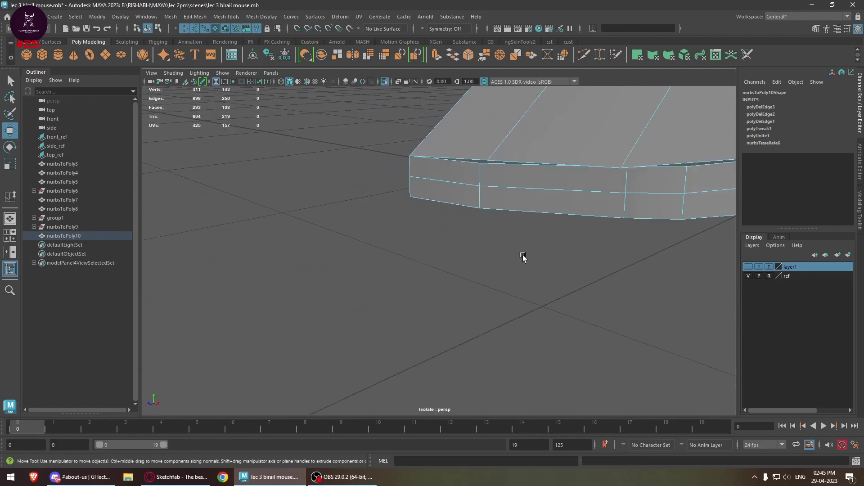
right_drag(526, 167, 477, 168)
click(408, 156)
shift+right_drag(396, 167, 406, 53)
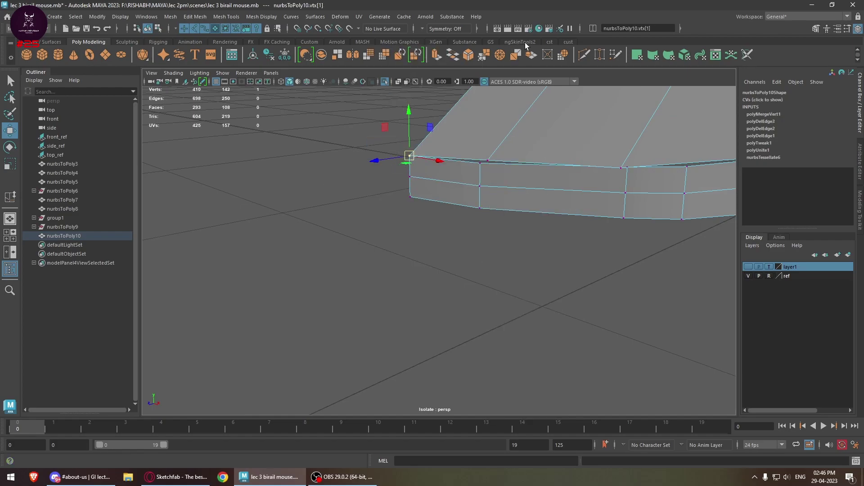
Step: Use Target Weld to weld the shell's border vertices onto the matching upper vertices of the narrow-end strip
click(599, 55)
drag(483, 164, 529, 234)
key(ctrl+z)
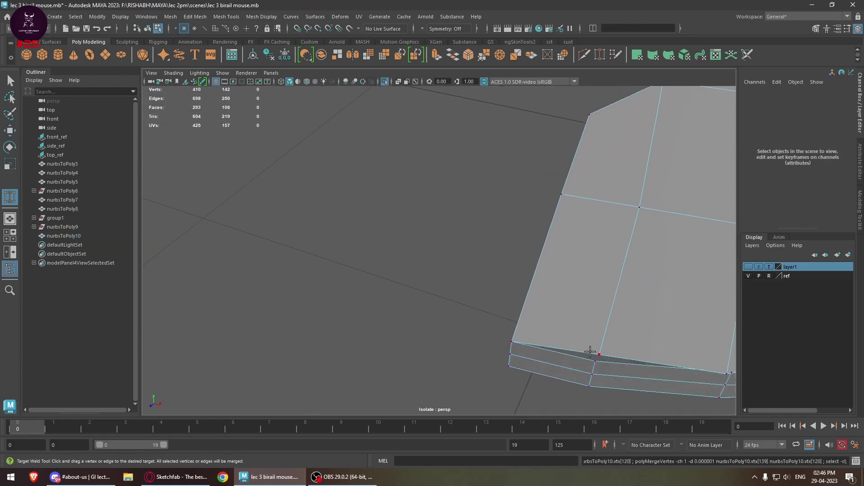
drag(600, 355, 595, 362)
alt+middle_drag(633, 380, 551, 346)
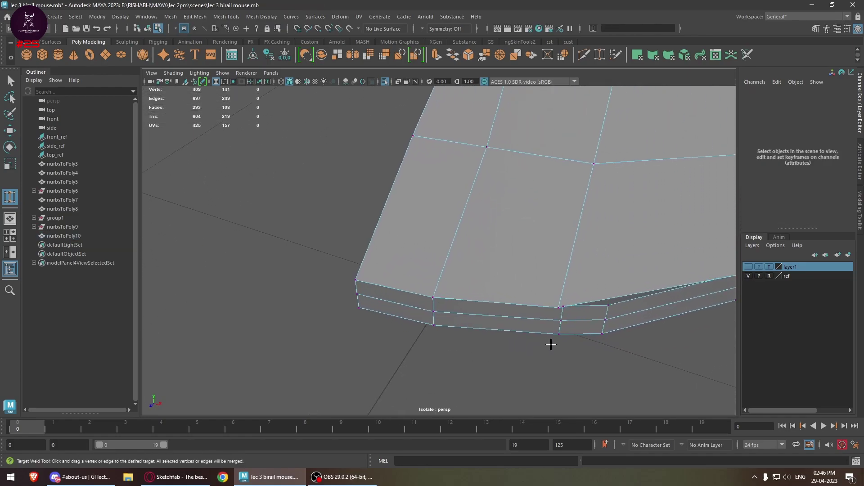
drag(572, 302, 535, 294)
scroll(563, 268, up, 5)
scroll(581, 306, down, 3)
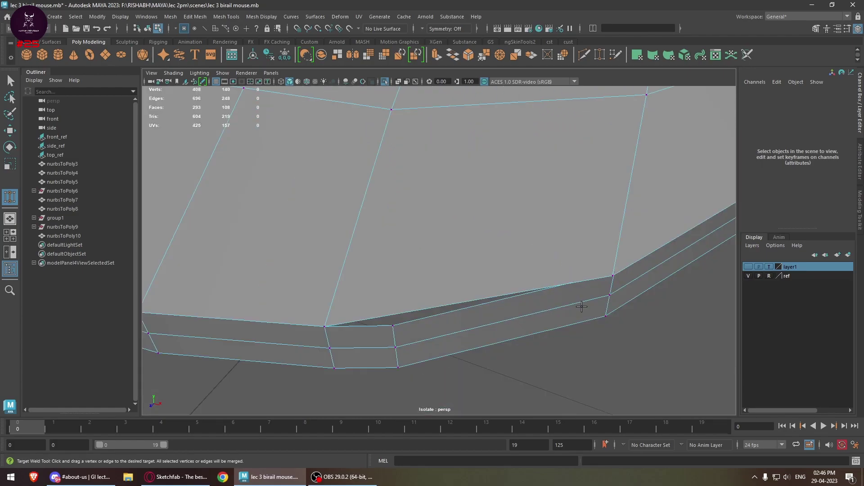
drag(617, 270, 613, 276)
alt+drag(636, 305, 575, 304)
drag(541, 264, 544, 282)
Step: Delete the remaining surplus crosswise edge loop on the narrow-end strip
alt+drag(568, 255, 405, 270)
key(w)
right_drag(358, 210, 360, 186)
click(326, 281)
key(Delete)
Step: Return the combined shell to object mode and delete its construction history
alt+drag(411, 284, 499, 257)
right_drag(493, 212, 538, 190)
click(284, 55)
alt+drag(559, 270, 471, 271)
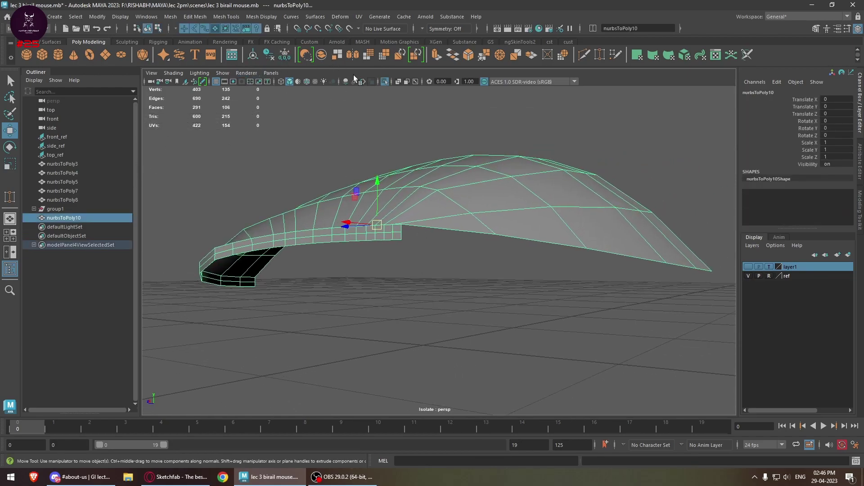
Step: Isolate the shell together with the side strip around its rounded end and combine both into one mesh
click(384, 81)
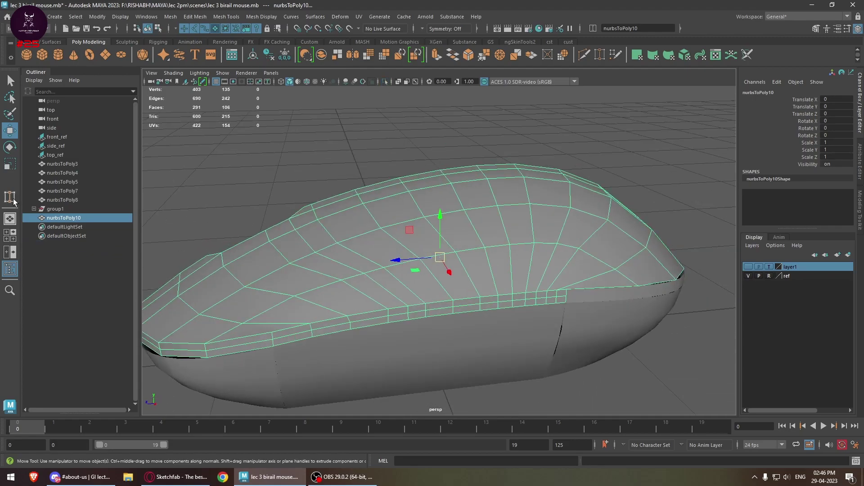
shift+click(616, 300)
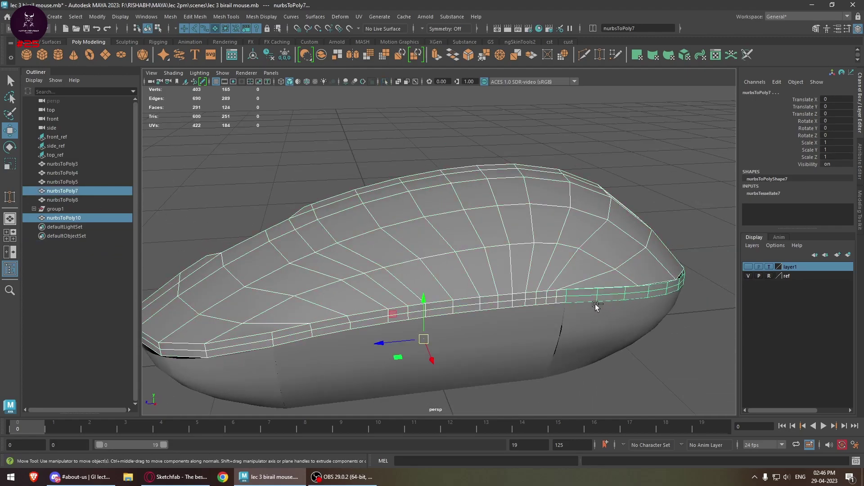
key(ctrl+1)
shift+right_drag(522, 238, 499, 229)
Step: Slide two crosswise edge loops near the free end of the rounded-end strip to line up with the shell's edges
alt+drag(499, 230, 471, 293)
right_drag(468, 212, 468, 185)
click(464, 292)
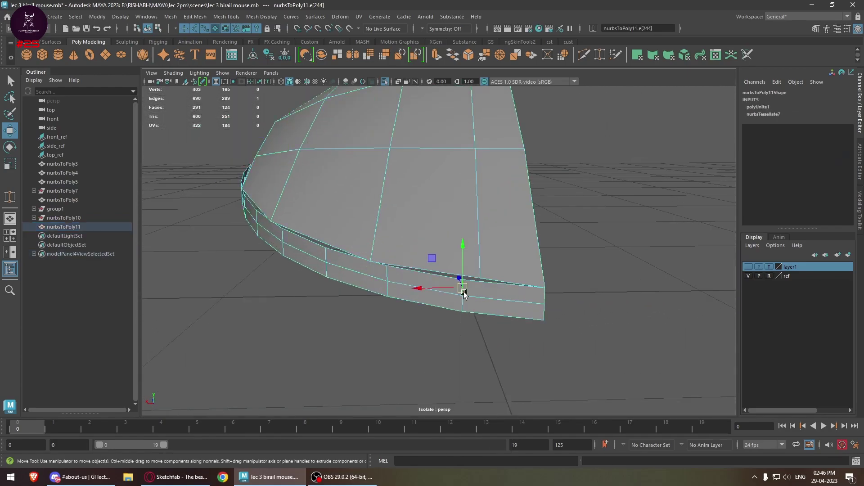
shift+right_drag(463, 292, 467, 360)
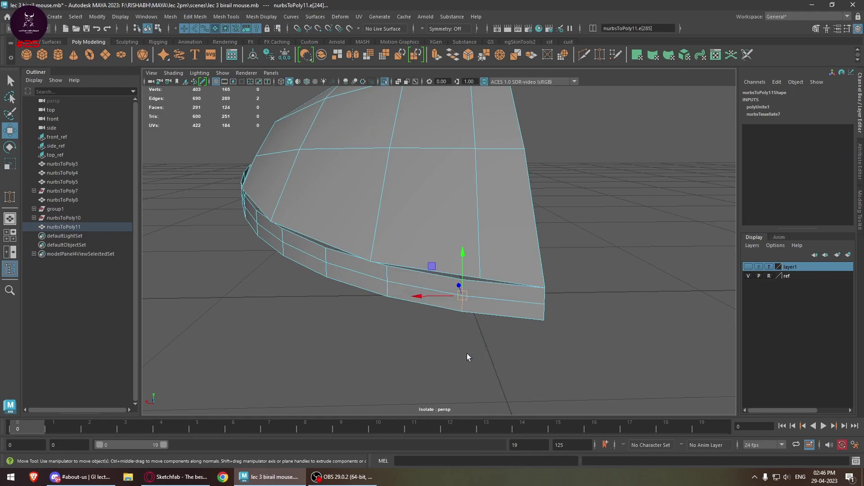
click(387, 274)
middle_drag(386, 274, 372, 323)
alt+drag(372, 323, 440, 265)
middle_drag(437, 261, 392, 306)
Step: Delete the unmatched crosswise edge loops on either side of an aligned one on the rounded-end strip
click(517, 273)
key(Delete)
click(373, 247)
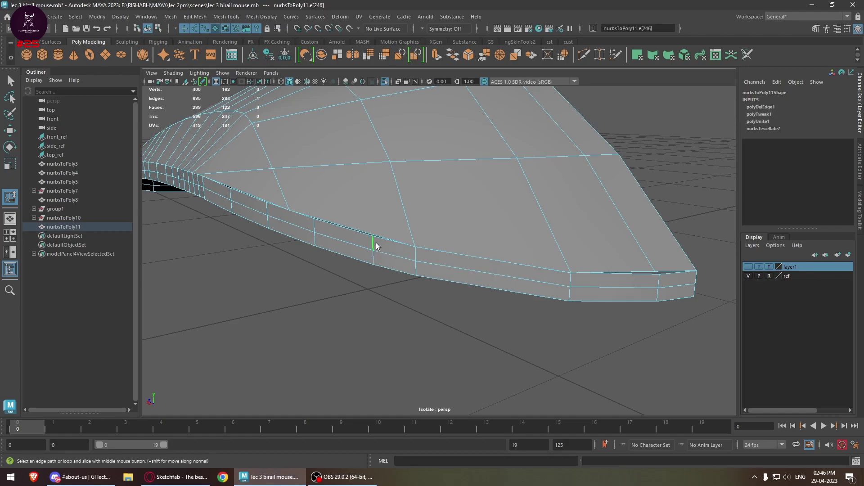
key(Delete)
Step: Slide the next crosswise edge loop of the rounded-end strip onto the end of the shell's lengthwise edge
click(313, 223)
alt+right_drag(312, 228, 398, 279)
shift+right_drag(398, 279, 402, 350)
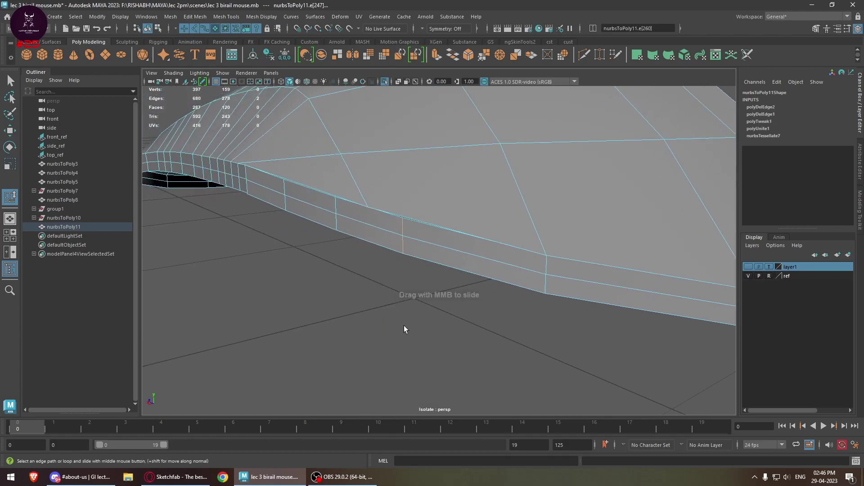
alt+drag(385, 309, 441, 283)
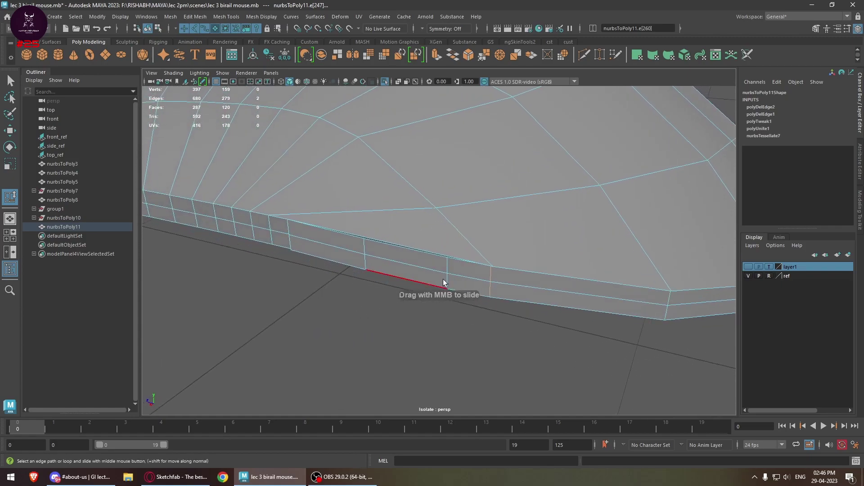
Step: Delete the two leftover crosswise edge loops between the aligned loop and the joint of the two side strips
key(Delete)
click(364, 244)
key(Delete)
alt+drag(344, 258, 324, 287)
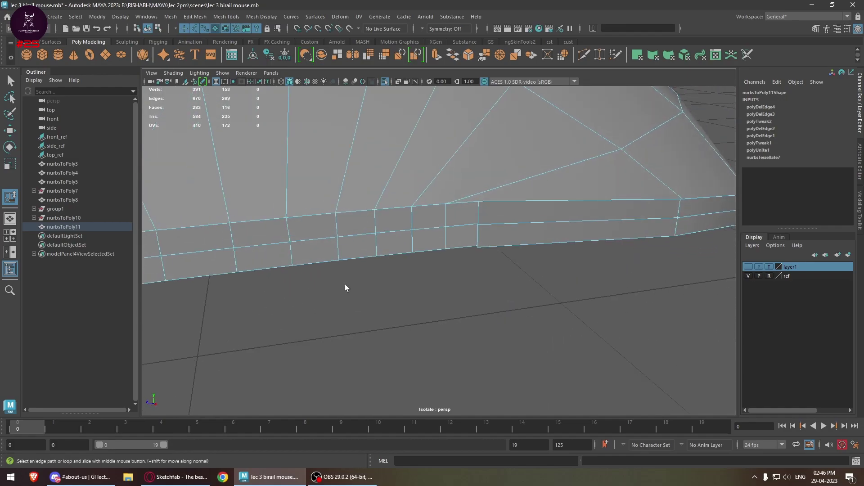
Step: Merge the overlapping vertices in the column where the two side strips join, using a distance threshold of 0.01
key(F9)
click(479, 198)
drag(475, 232, 393, 340)
scroll(328, 224, up, 4)
alt+middle_drag(327, 224, 412, 229)
scroll(411, 228, up, 8)
scroll(407, 272, down, 4)
alt+drag(382, 249, 454, 301)
click(546, 339)
key(w)
drag(524, 337, 506, 272)
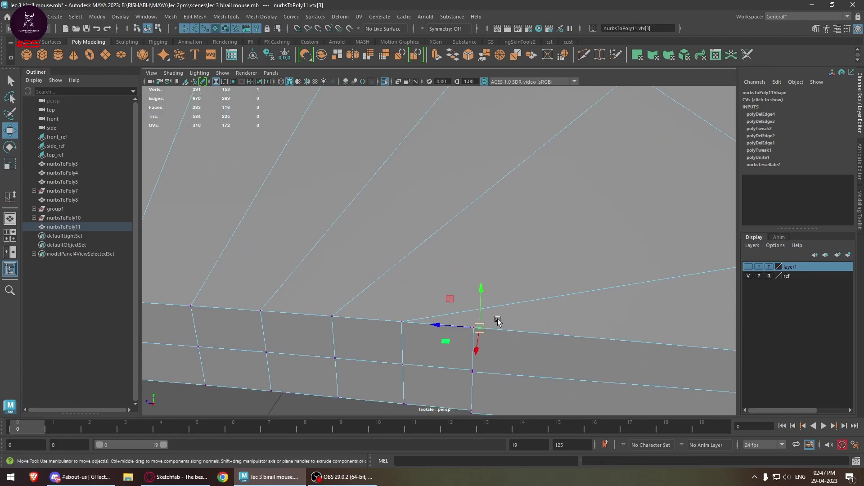
drag(469, 335, 459, 431)
alt+middle_drag(501, 369, 481, 335)
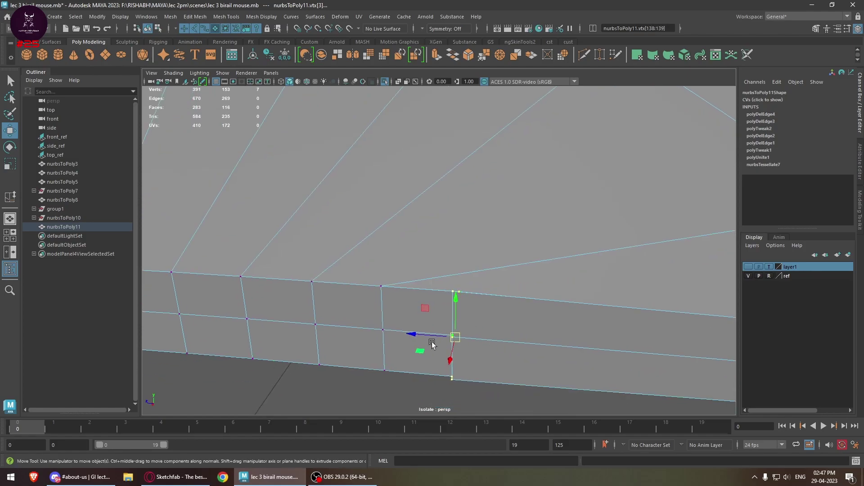
shift+right_drag(442, 323, 438, 226)
key(ctrl+z)
shift+right_drag(448, 290, 477, 223)
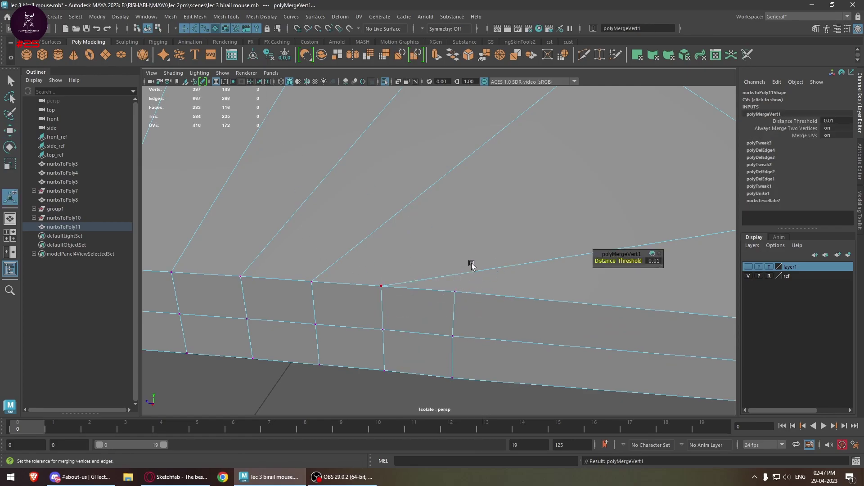
drag(476, 269, 445, 412)
Step: Slide the crosswise edge loop at the joint of the two strips along the side strip toward the rounded end
scroll(499, 351, down, 5)
alt+middle_drag(499, 351, 453, 332)
right_drag(394, 211, 396, 177)
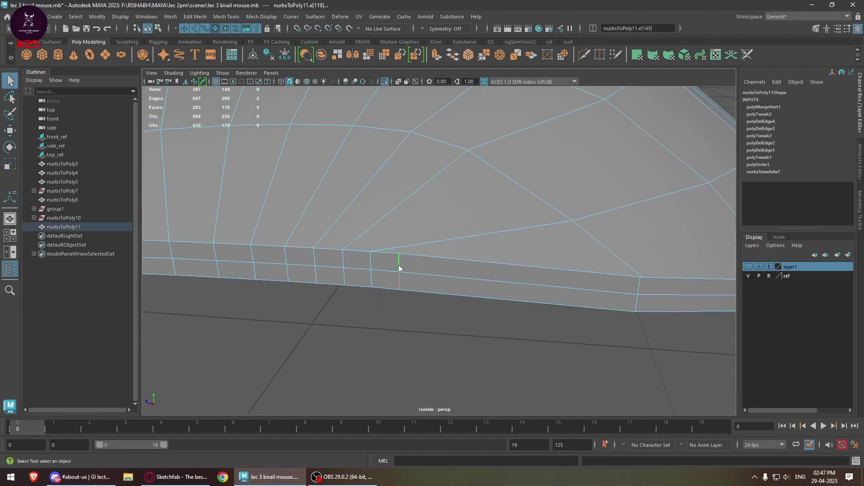
shift+right_click(398, 269)
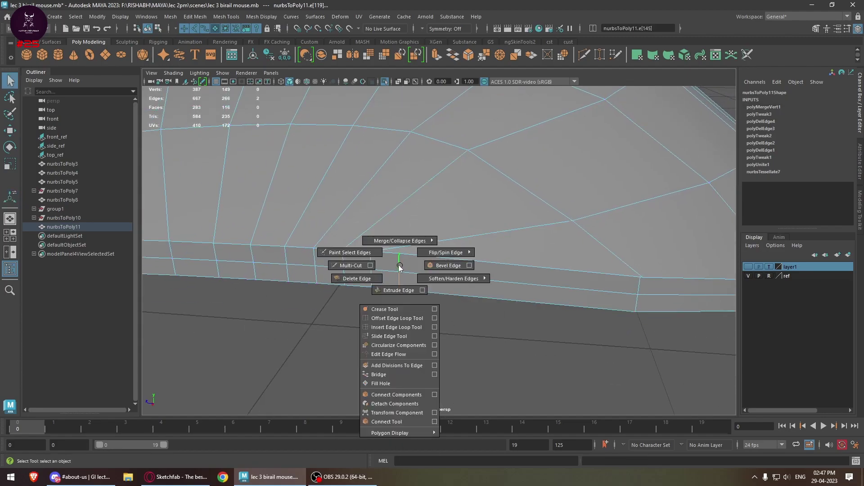
click(399, 337)
middle_drag(440, 338, 434, 334)
Step: Merge the rounded-end strip's upper vertices with the matching shell border vertices and return the mesh to object mode
alt+drag(412, 278, 444, 265)
right_drag(445, 210, 401, 211)
shift+right_drag(459, 264, 450, 171)
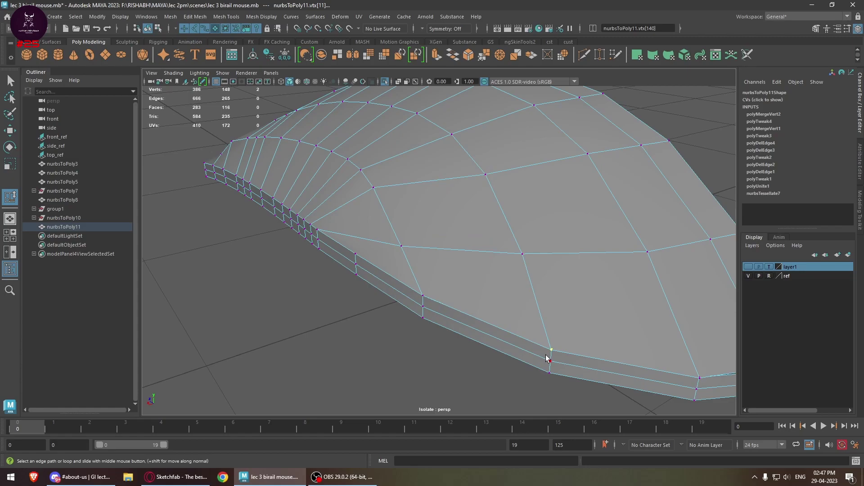
key(g)
shift+click(700, 378)
key(g)
alt+drag(660, 380, 615, 339)
key(w)
drag(668, 319, 649, 339)
shift+right_drag(649, 339, 643, 311)
alt+drag(621, 174, 413, 203)
right_drag(413, 204, 473, 156)
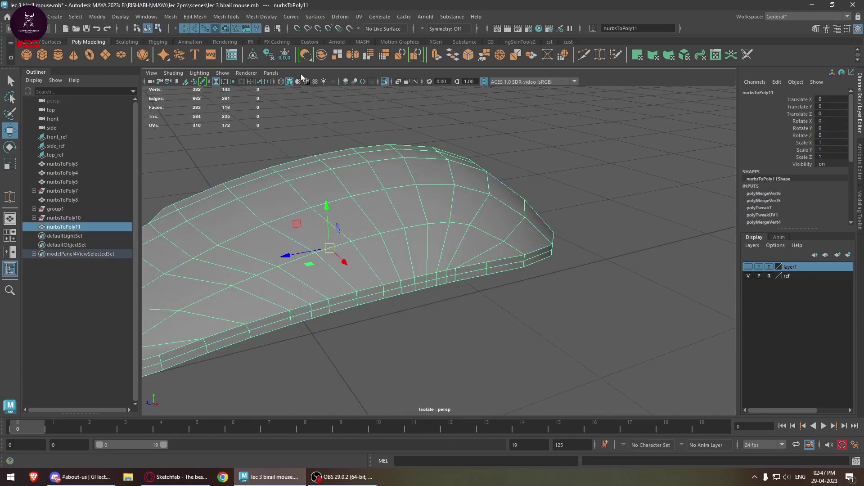
Step: Delete the construction history of the combined shell mesh and show the rest of the mouse again
click(273, 54)
key(f)
alt+drag(476, 333, 495, 288)
click(385, 82)
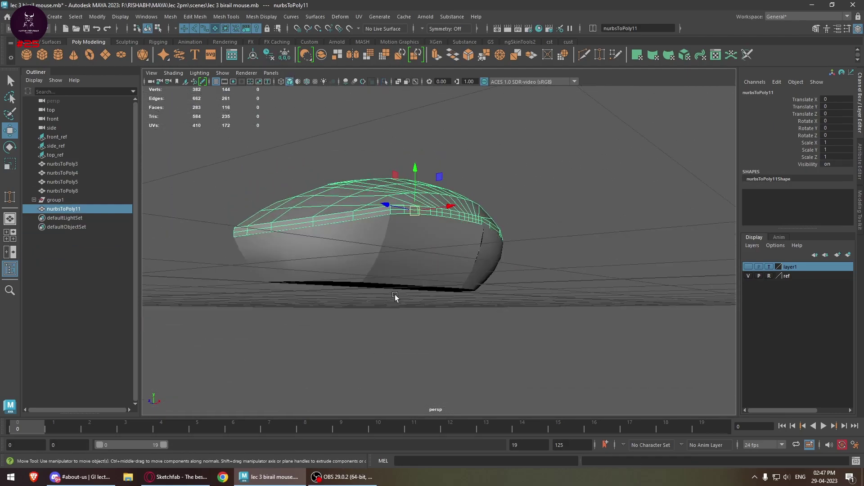
Step: Isolate the shell together with the middle side panel and combine the two into one mesh
shift+click(443, 249)
key(ctrl+1)
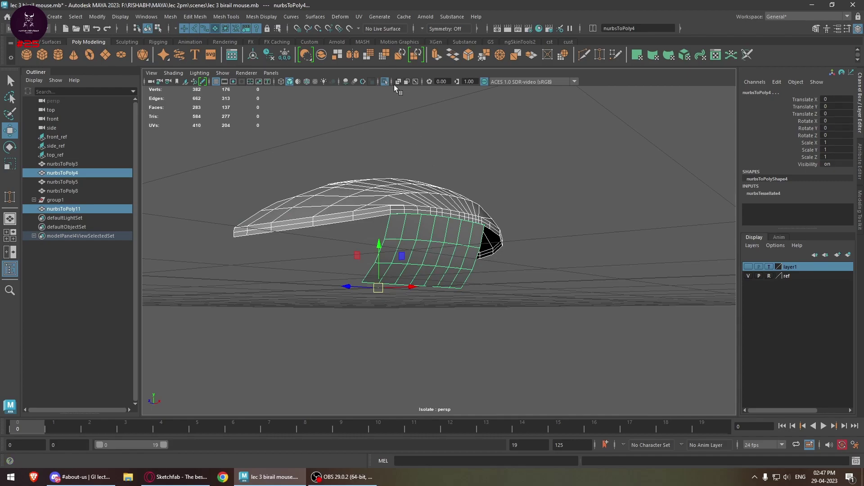
click(321, 55)
key(f)
Step: Slide the side panel's first four vertical edge loops to line up with the edges of the shell's border strip
right_drag(400, 175, 400, 151)
scroll(387, 221, up, 2)
alt+drag(387, 221, 310, 242)
alt+middle_drag(311, 243, 450, 231)
scroll(450, 230, up, 2)
double_click(350, 205)
shift+right_drag(351, 205, 347, 273)
click(397, 208)
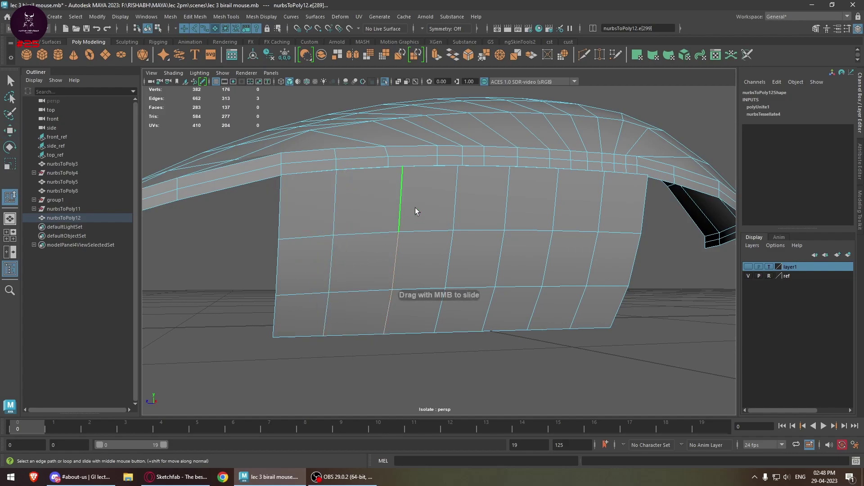
click(456, 205)
middle_drag(476, 209, 466, 210)
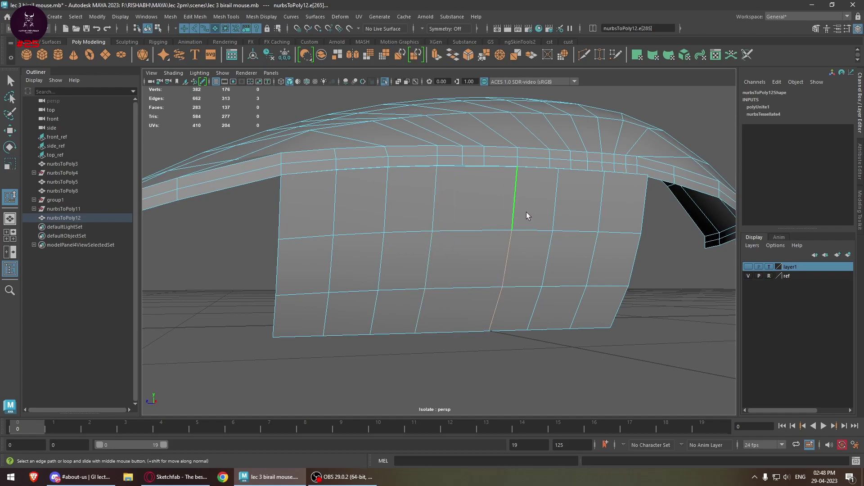
Step: Slide the side panel's last two vertical edge loops to line up with the matching border strip edges
alt+drag(528, 223, 488, 231)
click(473, 227)
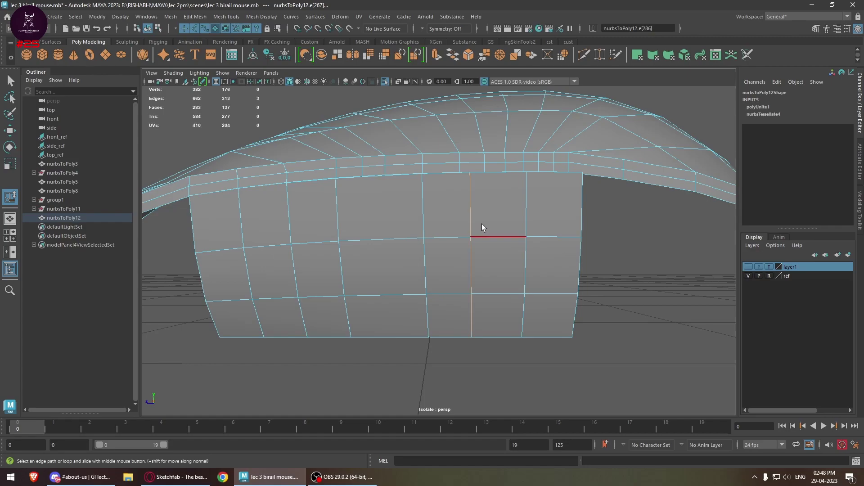
middle_drag(479, 223, 474, 223)
click(528, 216)
middle_drag(550, 214, 549, 212)
Step: Slide the two crosswise border strip edges near the side panel's corner until they align with the panel's end
alt+drag(512, 250, 542, 270)
key(w)
double_click(533, 191)
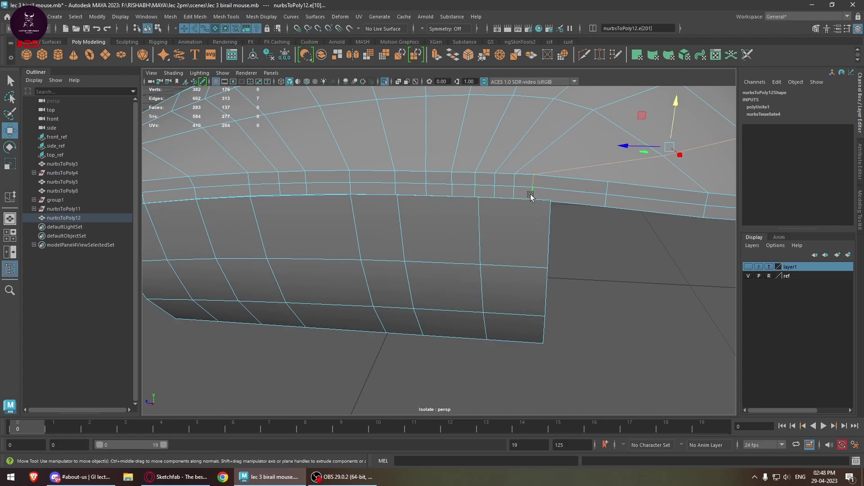
click(533, 200)
scroll(518, 203, up, 2)
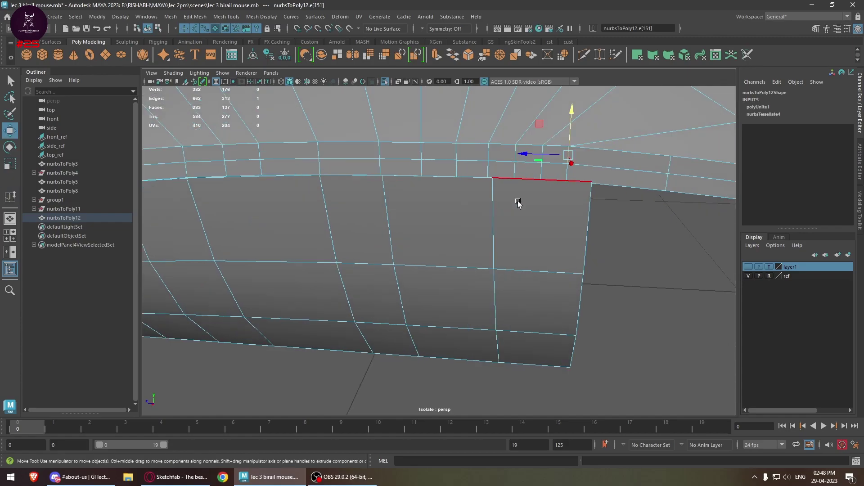
shift+click(561, 174)
shift+right_click(560, 174)
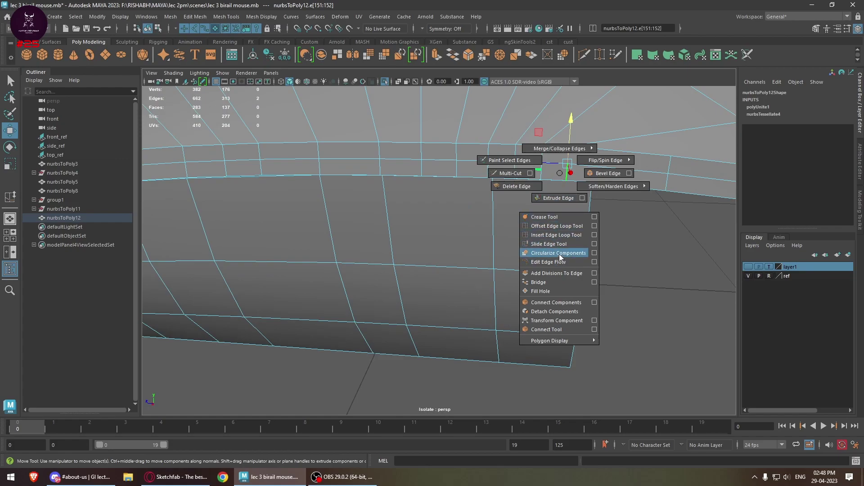
click(548, 243)
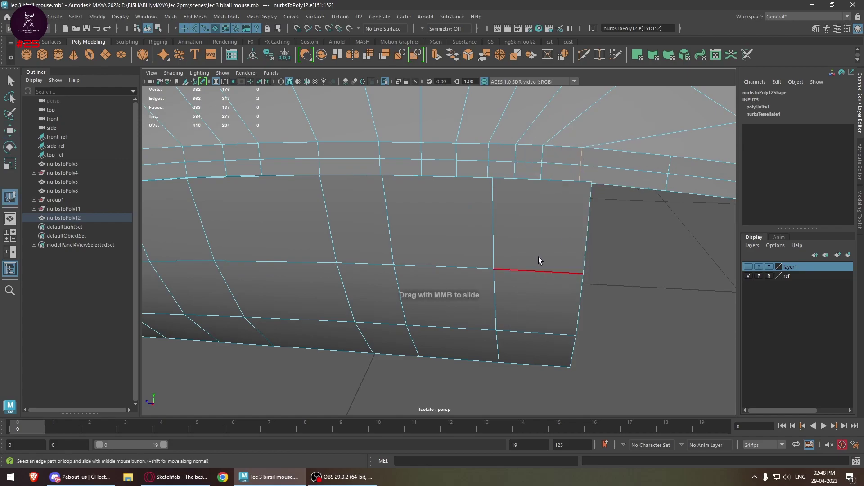
key(w)
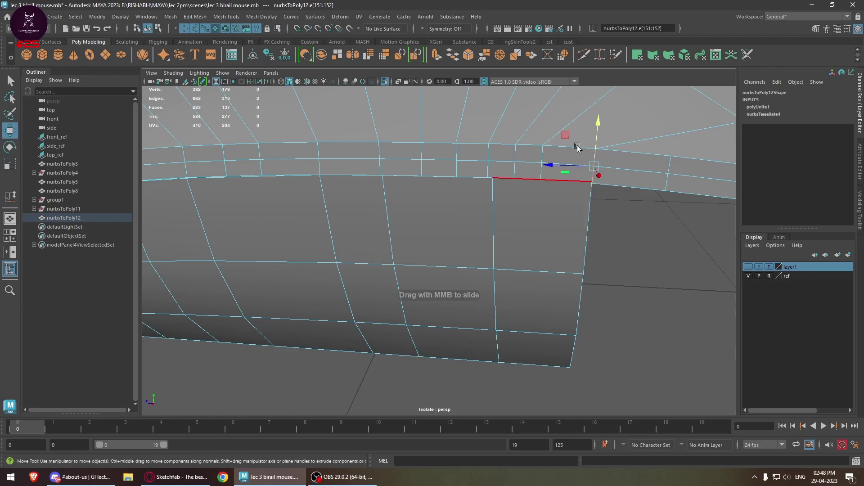
Step: Insert two vertical edge loops in the end column of the side panel with the Multi-Cut tool
click(585, 54)
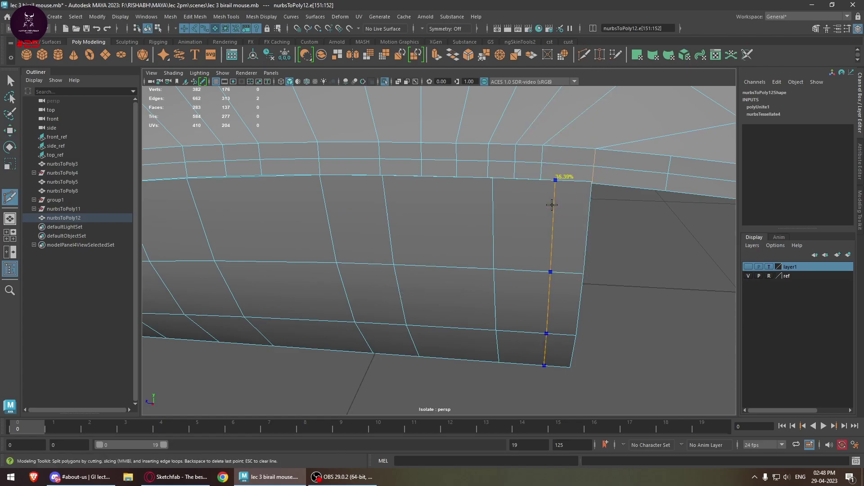
ctrl+click(558, 189)
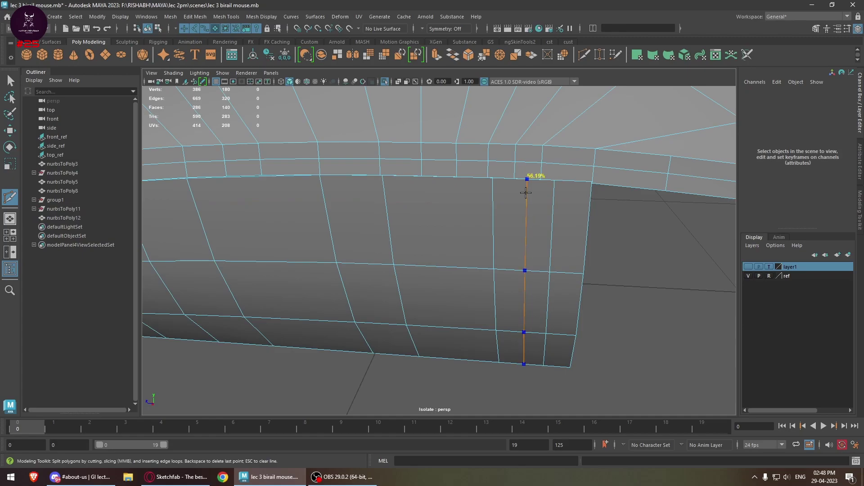
ctrl+click(525, 184)
Step: Apply Edit Edge Flow to the shell's edge loop next to the side panel's end
key(w)
right_drag(538, 159, 531, 244)
click(540, 154)
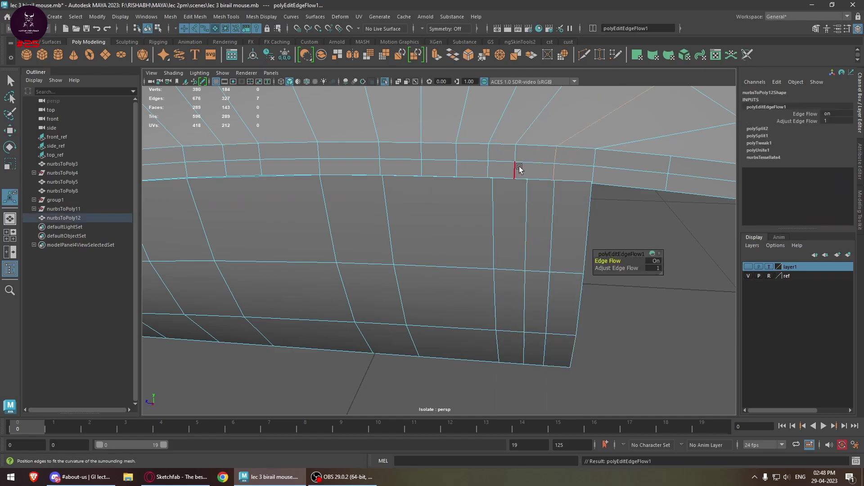
Step: Try to repeat Edit Edge Flow on the next crosswise border strip edges and undo it
double_click(516, 150)
key(g)
alt+drag(519, 188, 542, 212)
key(ctrl+z)
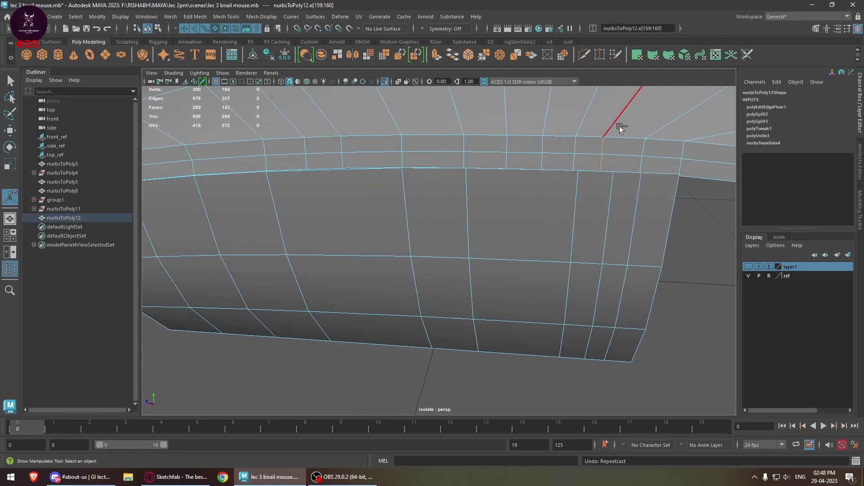
key(g)
alt+drag(623, 143, 525, 172)
key(ctrl+z)
Step: Delete the two upper border strip faces on either side of the interrupted edge loop
right_drag(525, 172, 478, 154)
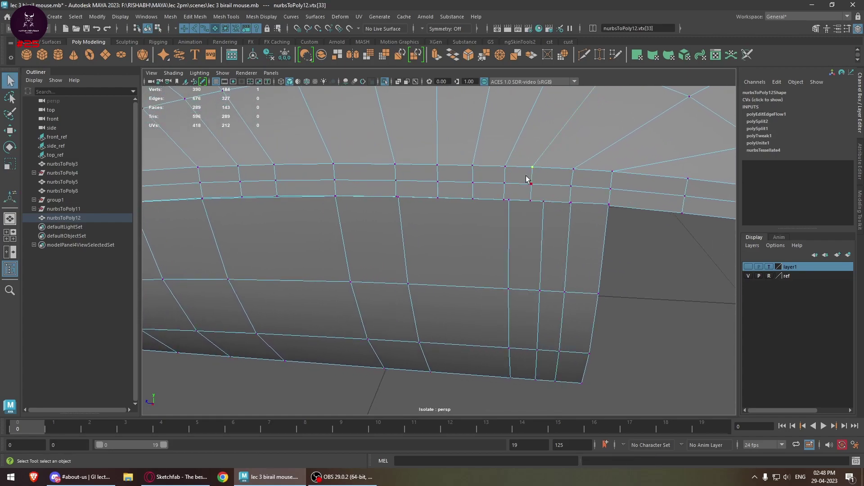
scroll(516, 176, up, 3)
alt+middle_drag(514, 181, 503, 227)
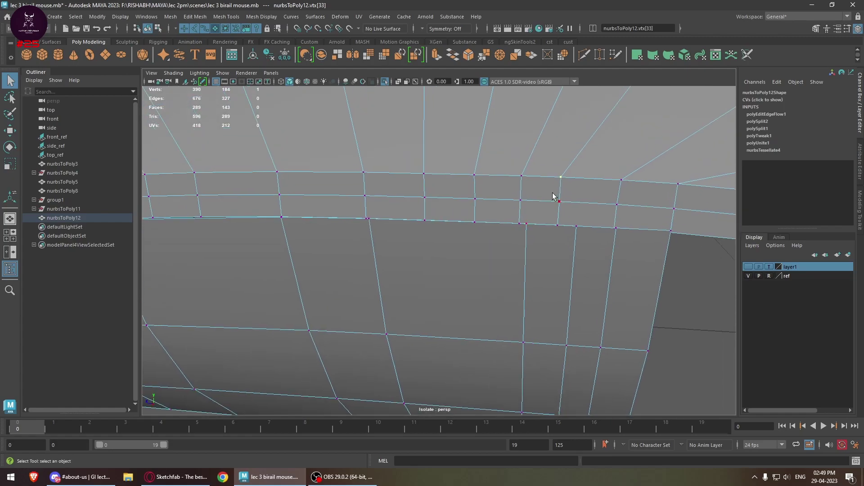
right_drag(557, 190, 558, 145)
double_click(561, 185)
scroll(573, 194, up, 3)
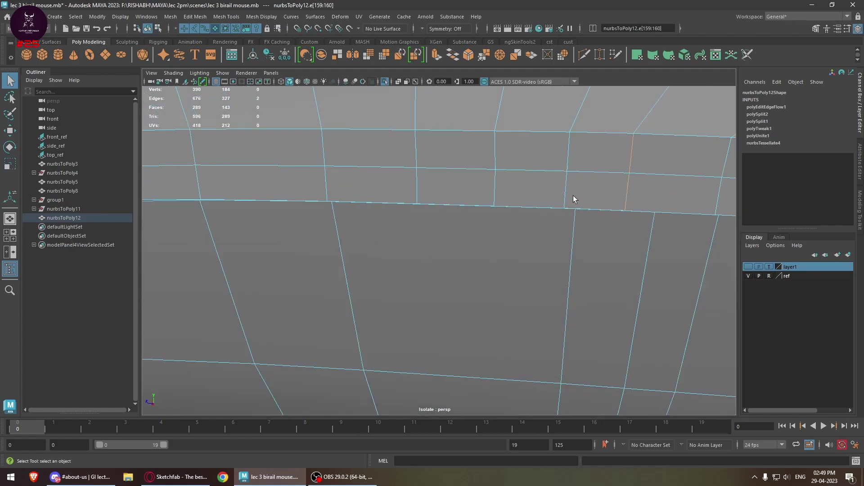
alt+middle_drag(591, 190, 560, 211)
right_drag(563, 176, 564, 197)
click(563, 192)
shift+click(611, 181)
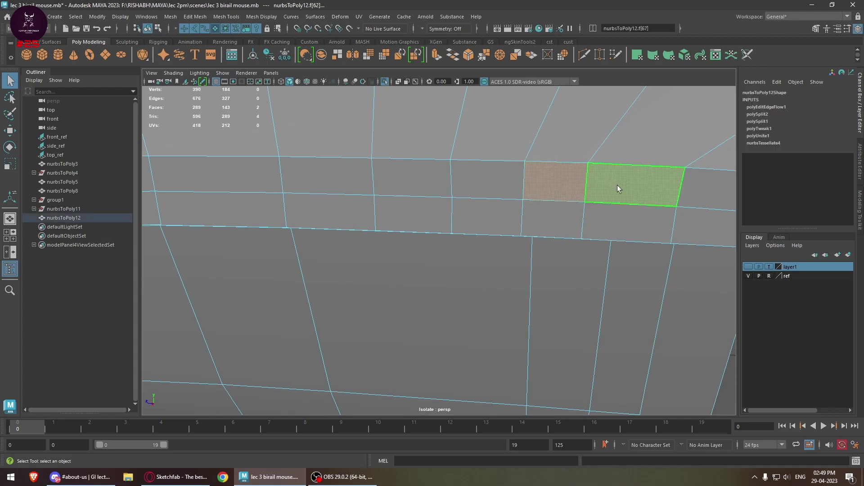
key(Delete)
Step: Bridge the opposite edges of the opening to rebuild the two missing border strip faces
right_drag(620, 187, 616, 136)
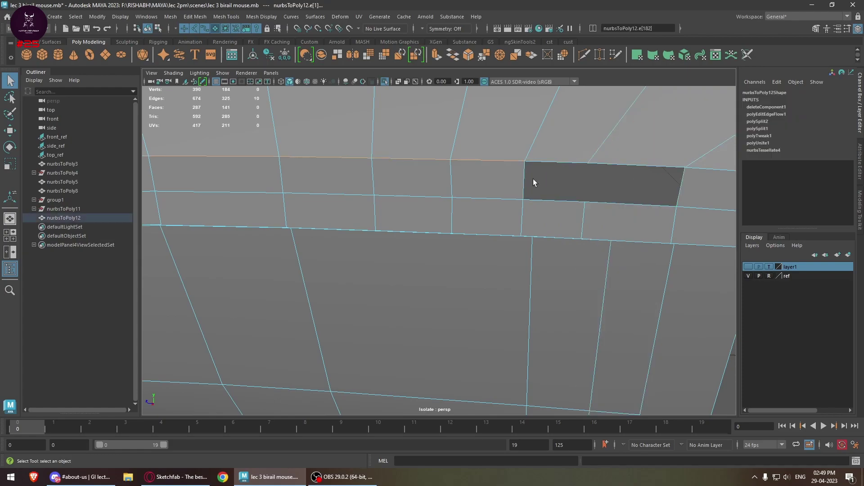
click(556, 194)
shift+click(610, 201)
shift+click(619, 170)
click(452, 55)
Step: Assign the default material (initialShadingGroup) to the whole mesh
alt+middle_drag(612, 180, 577, 177)
right_drag(520, 173, 561, 159)
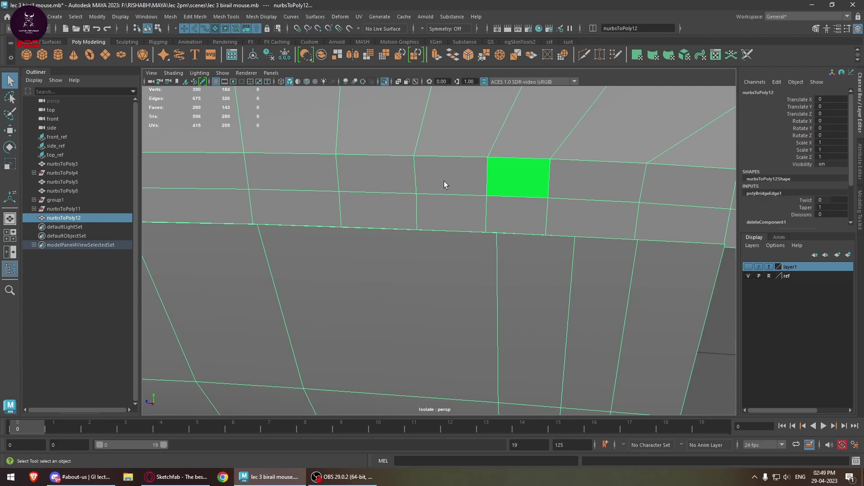
right_drag(444, 182, 499, 434)
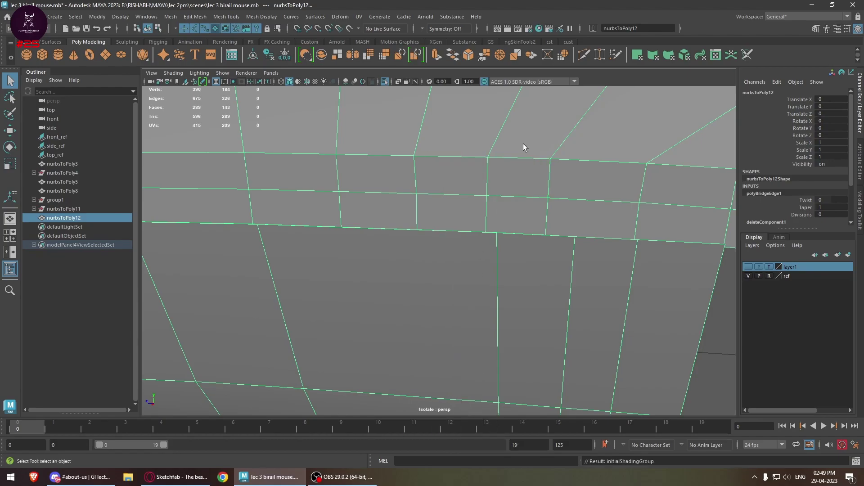
Step: Apply Edit Edge Flow to the repaired edge loop running through the rebuilt faces
right_drag(520, 176, 556, 179)
click(548, 180)
shift+right_drag(556, 223, 562, 266)
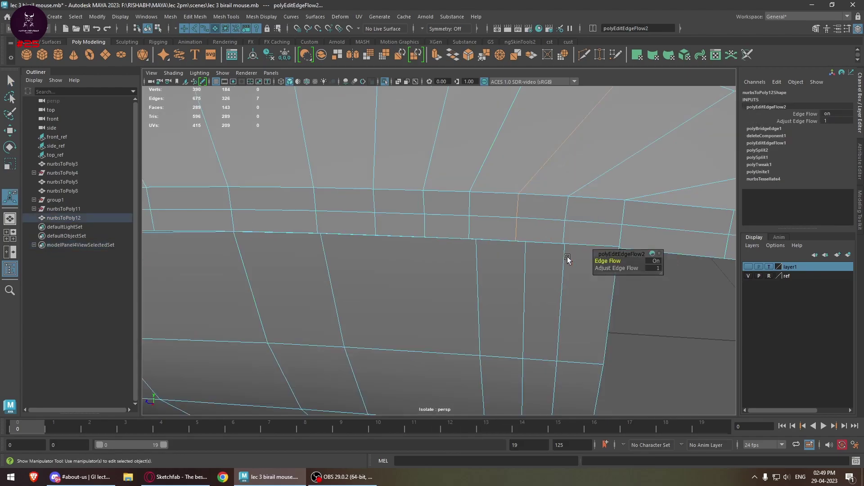
scroll(553, 243, up, 3)
alt+middle_drag(468, 196, 565, 198)
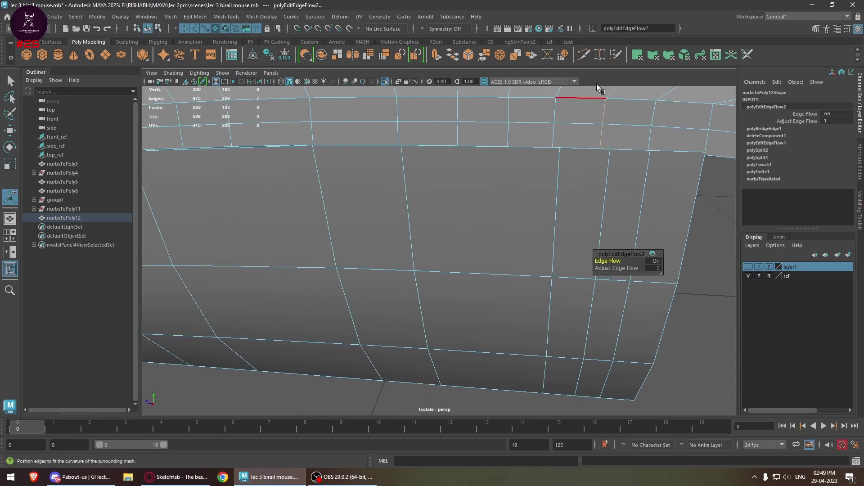
Step: Insert four more vertical edge loops in the side panel to match the border strip's edges, using the Multi-Cut tool
key(q)
click(584, 55)
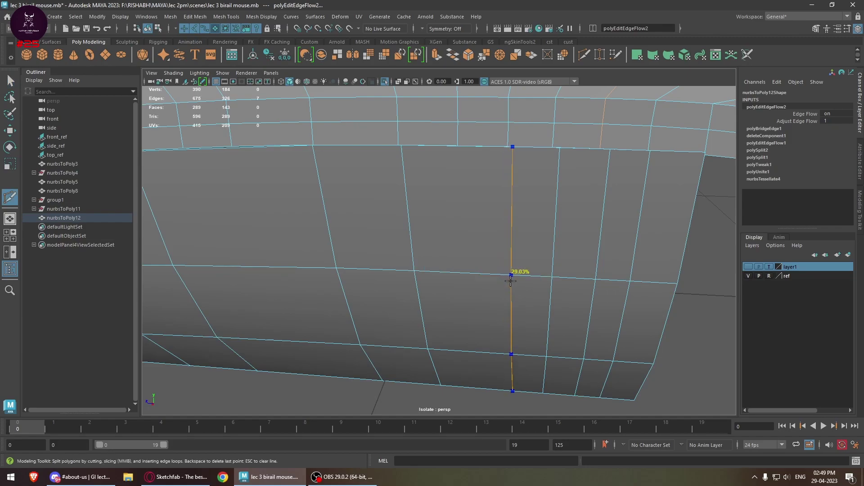
ctrl+click(505, 280)
ctrl+click(463, 269)
alt+middle_drag(405, 264, 482, 266)
ctrl+click(385, 227)
ctrl+click(340, 222)
alt+middle_drag(342, 223, 492, 233)
Step: Merge the first five vertex pairs along the seam between the side panel and the border strip
key(w)
right_drag(391, 177, 334, 177)
drag(332, 177, 302, 201)
shift+right_drag(328, 212, 347, 125)
drag(410, 166, 390, 186)
shift+right_drag(498, 222, 530, 179)
drag(525, 159, 500, 182)
shift+right_drag(500, 183, 621, 166)
drag(630, 154, 614, 169)
shift+right_drag(615, 169, 687, 158)
drag(686, 158, 672, 169)
shift+right_drag(673, 169, 642, 179)
Step: Merge the next three vertex pairs further along the seam between the side panel and the border strip
alt+middle_drag(636, 208, 538, 215)
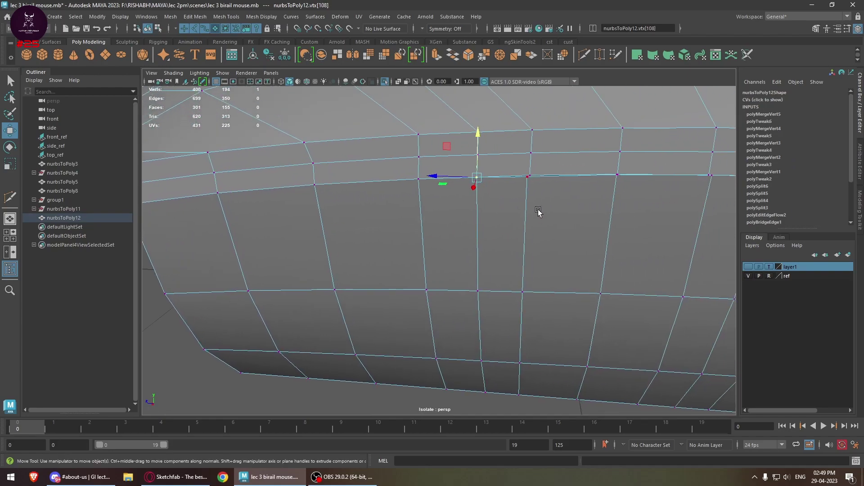
drag(530, 181, 527, 182)
shift+right_drag(528, 182, 621, 175)
drag(628, 166, 598, 185)
shift+right_drag(598, 185, 719, 164)
drag(720, 163, 702, 182)
shift+right_drag(702, 182, 687, 184)
Step: Merge the remaining six vertex pairs up to the side panel's end and return the mesh to object mode
alt+middle_drag(691, 206, 555, 209)
click(486, 186)
shift+right_drag(486, 186, 684, 185)
click(535, 186)
click(585, 188)
click(630, 189)
click(679, 192)
alt+middle_drag(683, 222, 564, 218)
click(616, 191)
shift+right_drag(600, 212, 522, 188)
alt+middle_drag(510, 166, 203, 129)
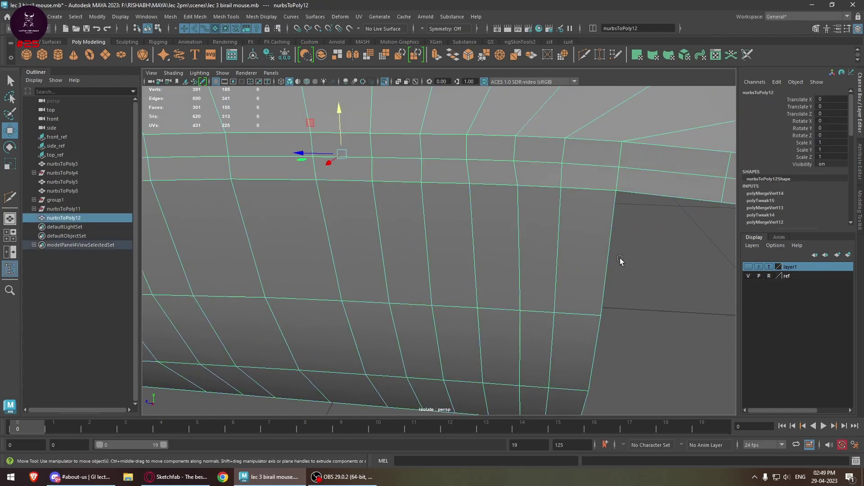
Step: Leave the isolated view and inspect the joined mesh alongside the neighbouring side pieces
click(627, 295)
alt+drag(626, 295, 538, 269)
click(537, 268)
key(f)
alt+drag(521, 314, 391, 223)
click(391, 223)
click(367, 227)
alt+drag(517, 324, 450, 337)
click(521, 247)
alt+drag(521, 247, 468, 286)
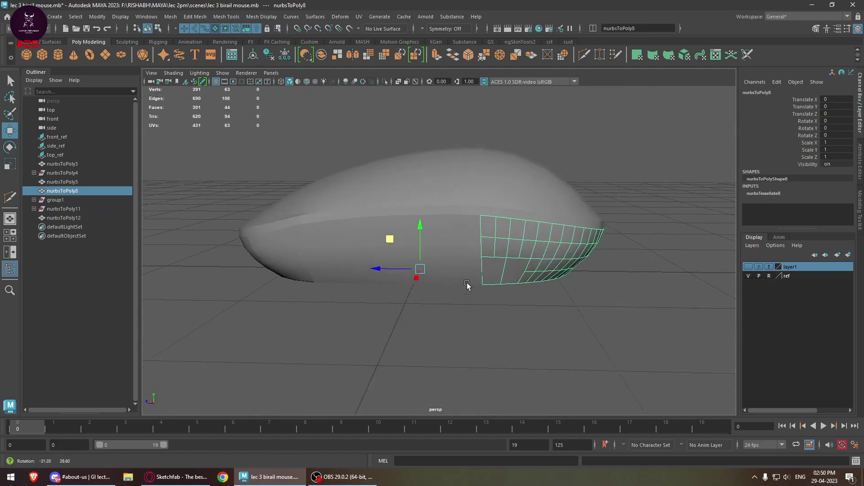
Step: Inspect the mouse's underside and the topology of its separate front, bottom and rear pieces
click(417, 198)
key(f)
alt+drag(382, 288, 422, 309)
click(372, 344)
alt+drag(341, 264, 332, 250)
shift+click(335, 219)
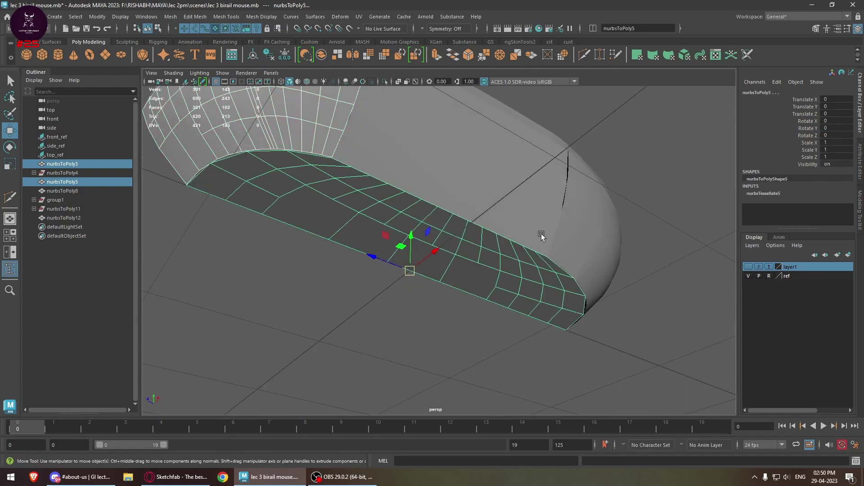
shift+click(582, 222)
shift+click(420, 230)
alt+drag(420, 230, 466, 279)
alt+drag(373, 291, 411, 232)
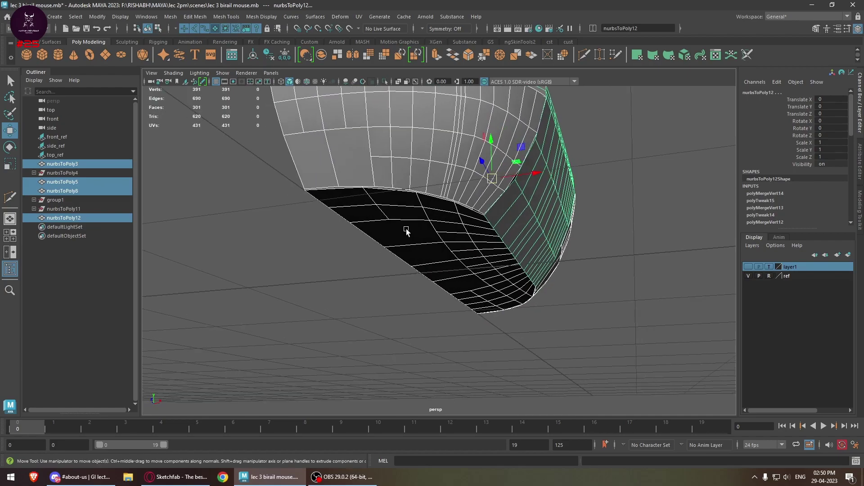
alt+drag(306, 146, 491, 343)
click(463, 245)
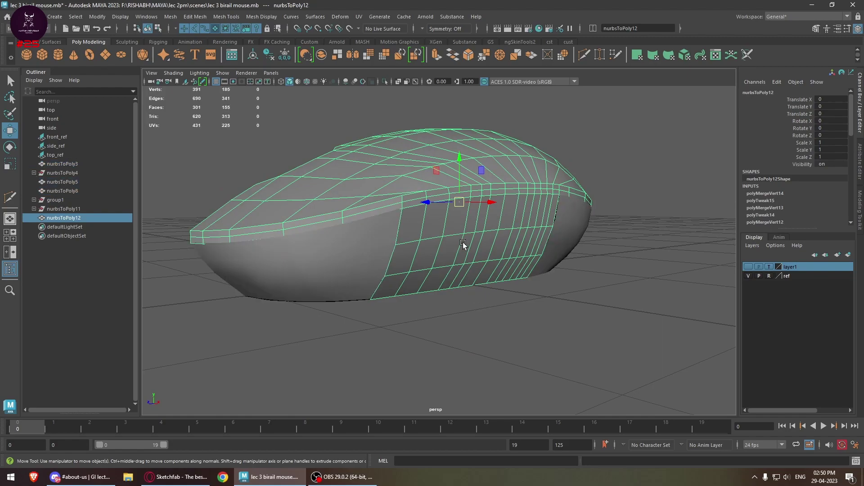
Step: Combine all four mouse pieces into one mesh
scroll(619, 177, down, 5)
drag(628, 132, 281, 394)
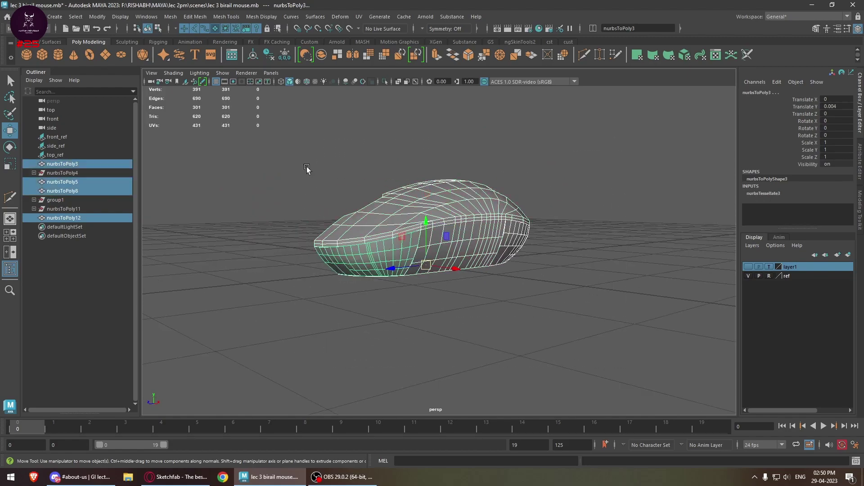
click(321, 57)
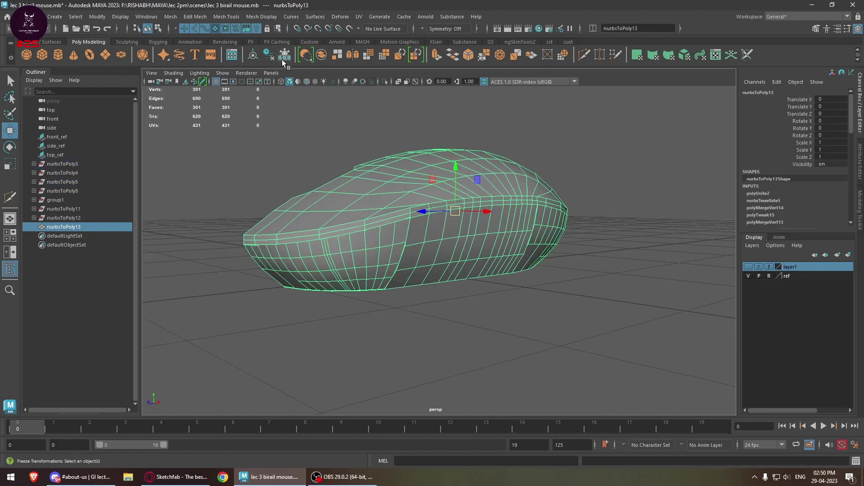
Step: Centre the combined mesh's pivot, freeze its transformations and delete its construction history
click(255, 54)
click(285, 55)
alt+drag(412, 211, 405, 261)
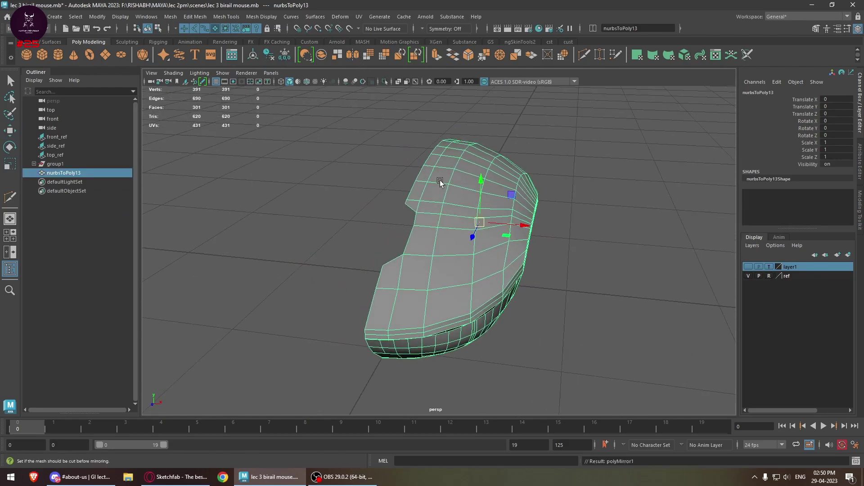
Step: Try to mirror the half mouse across the world X axis with Cut Geometry on, and undo it
click(356, 54)
alt+drag(468, 117, 478, 265)
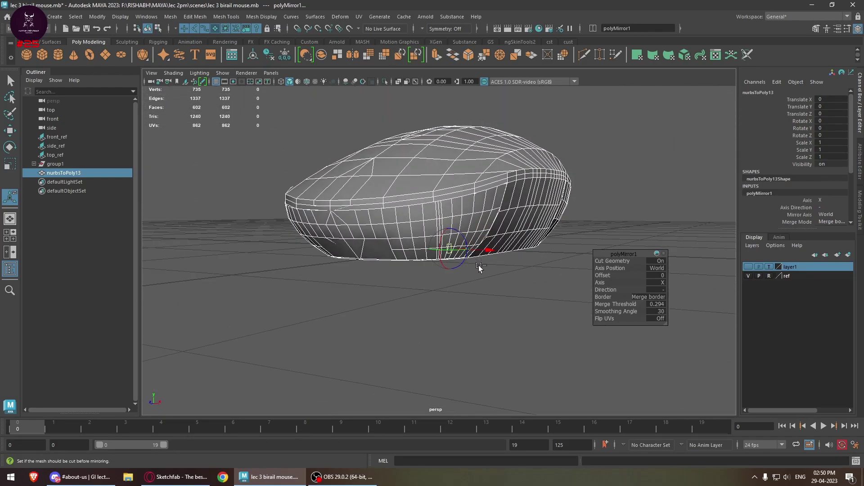
key(ctrl+z)
Step: Move the half mouse to -0.02 on X in the front view, toward the centre line
alt+drag(472, 219, 497, 202)
key(w)
key(space)
mouse_move(464, 268)
alt+mouse_down()
mouse_move(474, 259)
mouse_move(473, 279)
alt+mouse_up()
scroll(472, 252, down, 8)
drag(475, 238, 477, 242)
scroll(450, 238, up, 5)
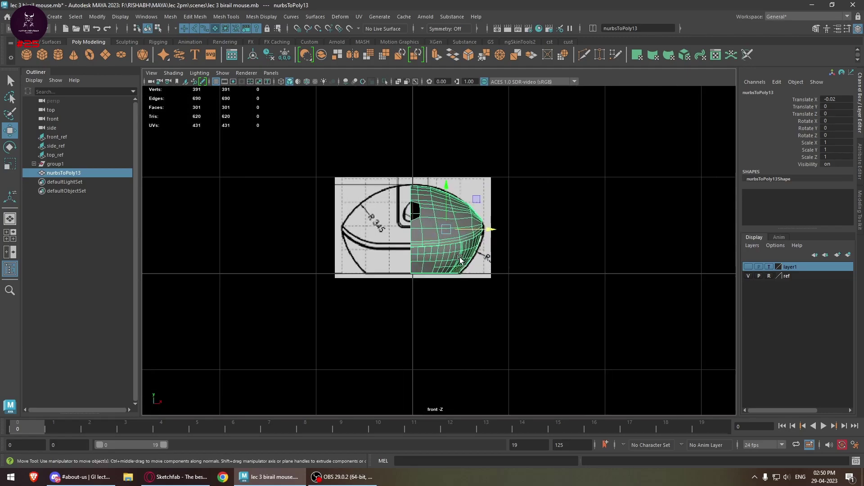
Step: Move the half mouse to -0.014 on X in the top view, against the reference image's centre line
key(space)
key(space)
drag(467, 195, 441, 209)
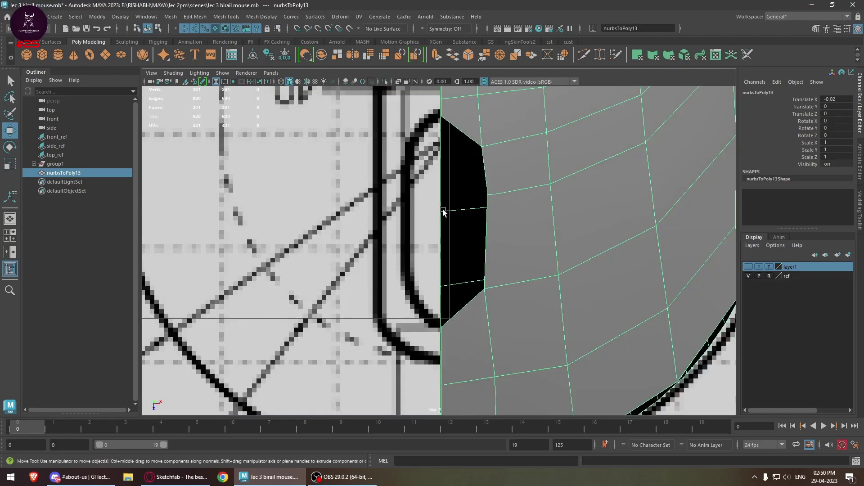
scroll(500, 270, down, 10)
scroll(495, 198, up, 3)
drag(515, 186, 513, 185)
scroll(439, 135, up, 4)
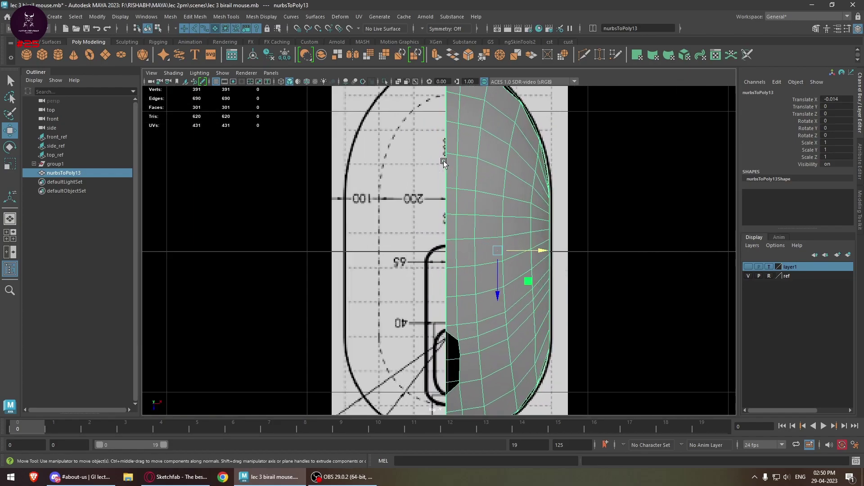
Step: Select the vertices along the half mouse's open centre edge and scale them flat along X
right_drag(449, 165, 413, 163)
scroll(428, 205, down, 5)
drag(408, 175, 447, 279)
key(space)
alt+drag(448, 284, 457, 266)
alt+drag(480, 219, 561, 225)
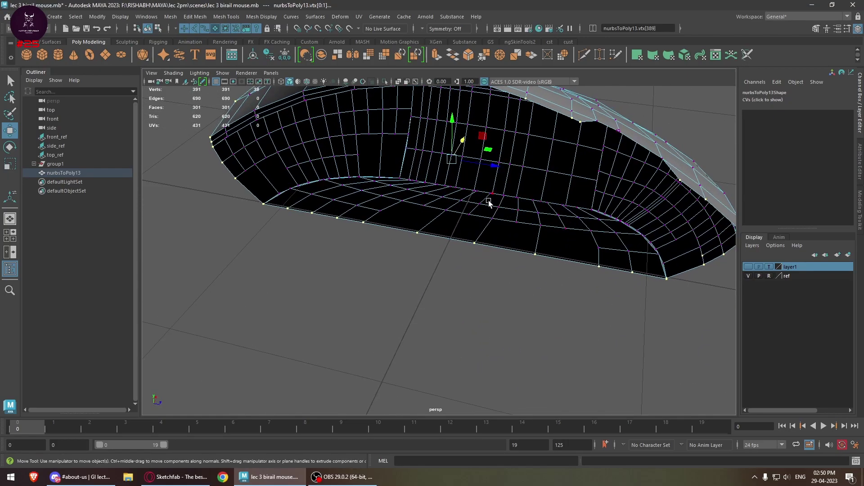
key(r)
drag(463, 141, 84, 474)
scroll(420, 285, down, 4)
alt+drag(420, 286, 385, 294)
key(w)
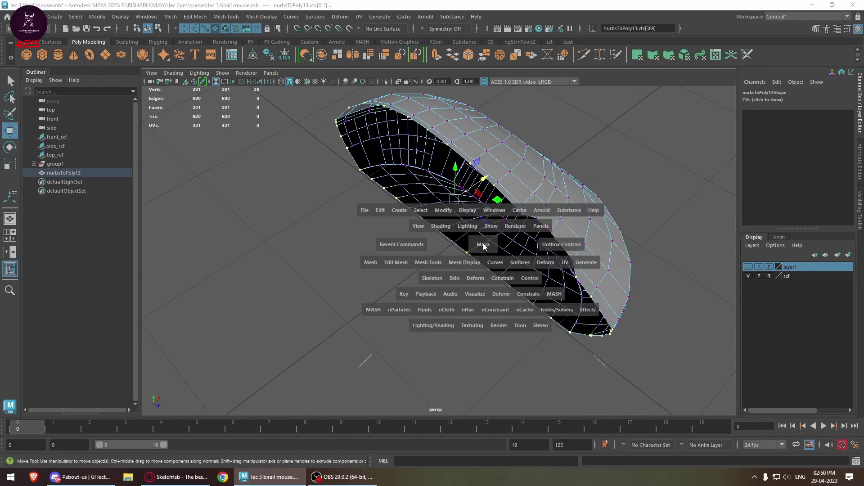
Step: Snap the selected edge vertices to the centre grid line on X in the top view, and return to object mode
drag(483, 243, 462, 269)
scroll(466, 266, up, 4)
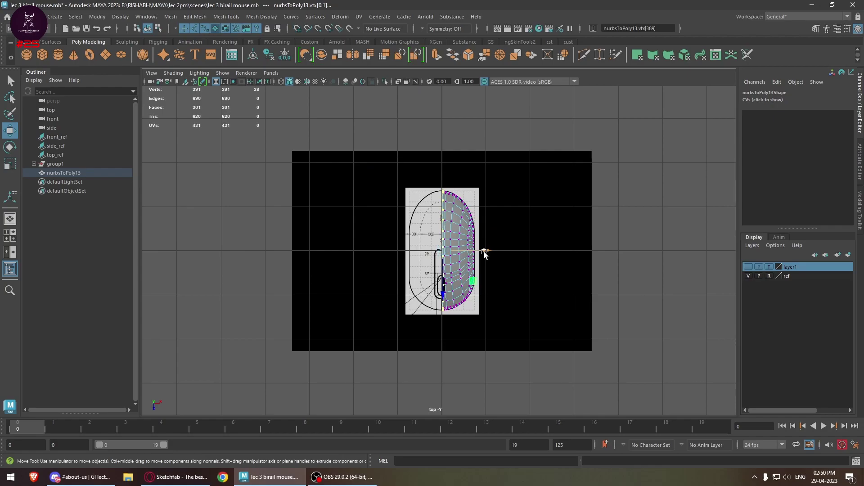
click(484, 250)
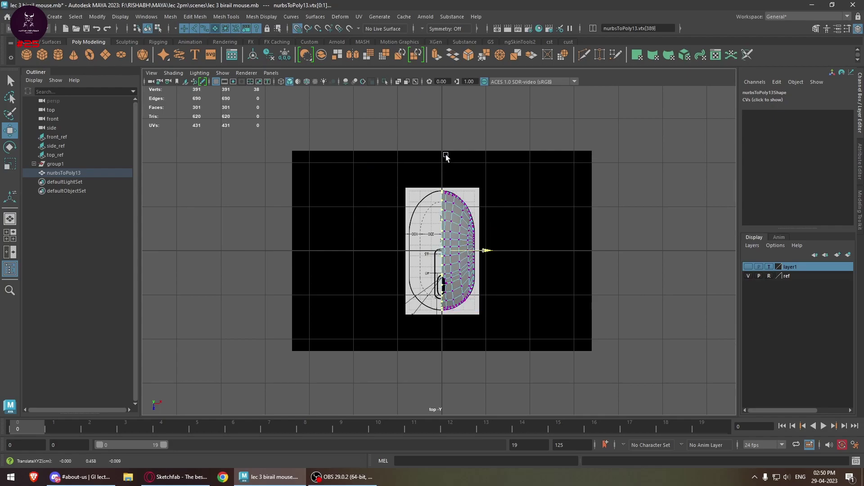
key(space)
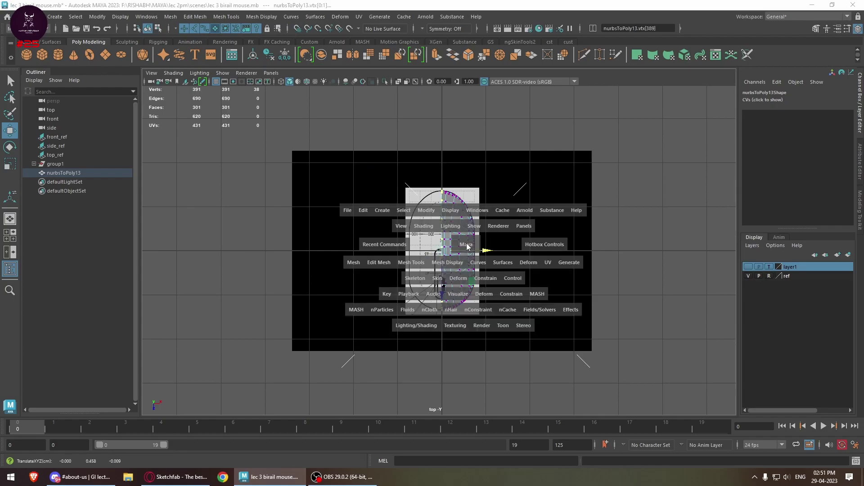
drag(465, 244, 412, 238)
right_drag(476, 159, 513, 135)
click(569, 133)
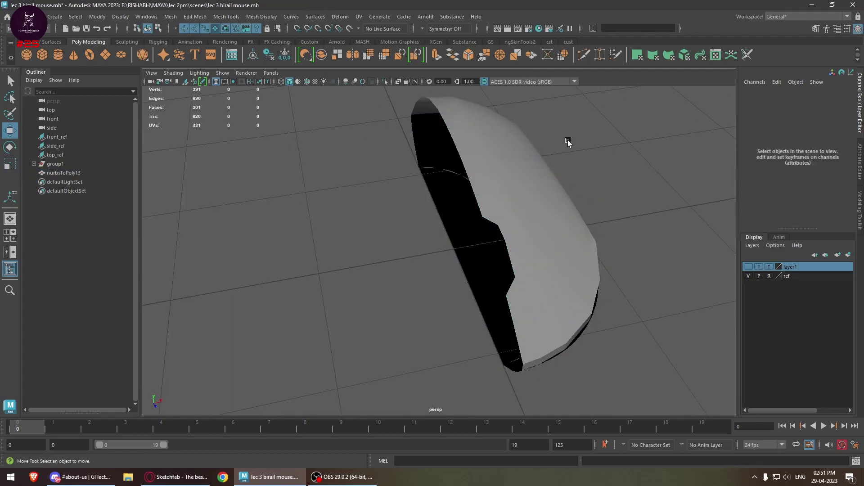
alt+drag(569, 133, 486, 204)
Step: Mirror the half mouse across the world X axis with Cut Geometry off and an offset of about -0.0113
click(468, 174)
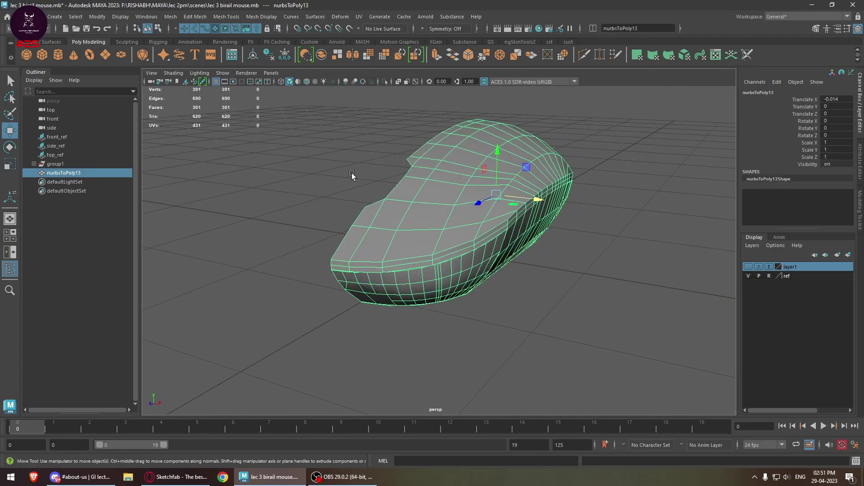
click(353, 56)
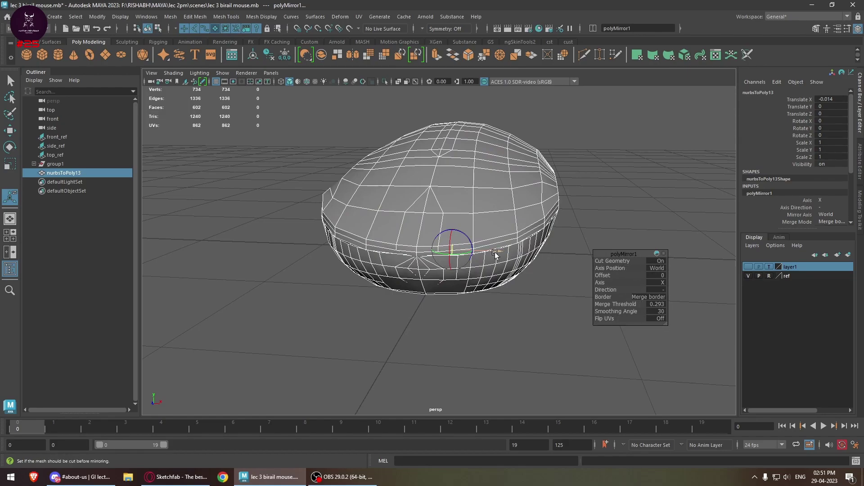
drag(495, 254, 581, 255)
click(659, 262)
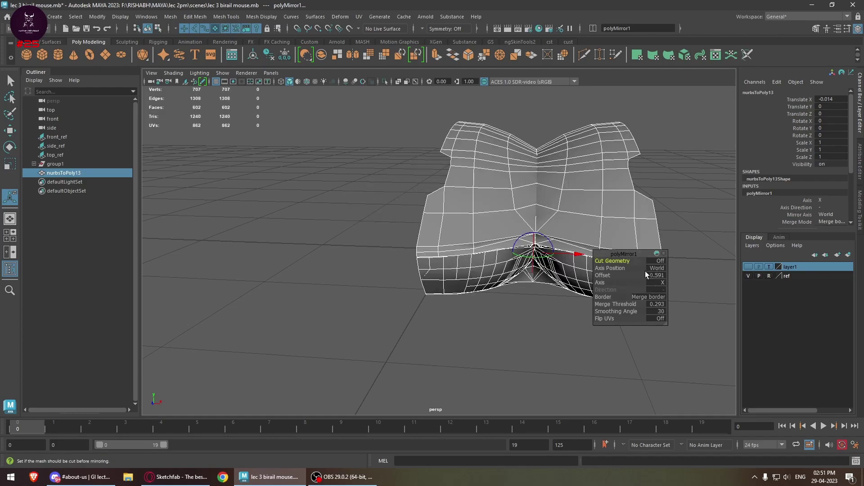
drag(578, 255, 493, 251)
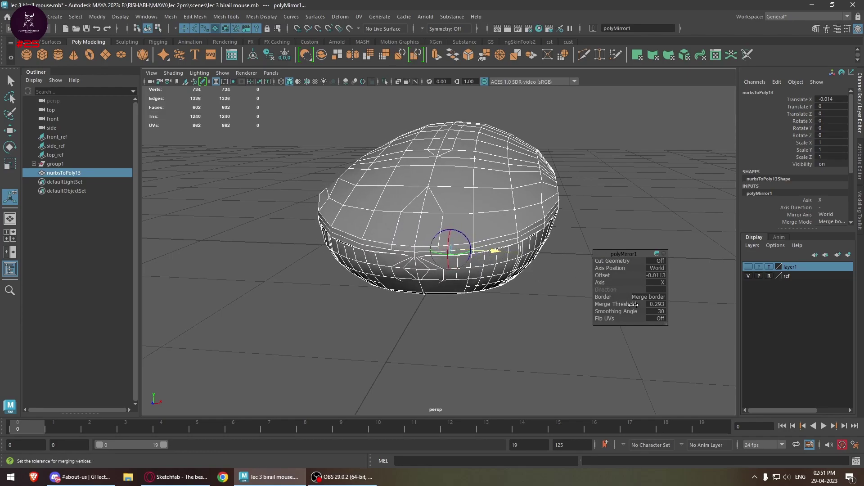
Step: Set the mirror offset to about -0.0076 and lower the merge threshold to join the centre seam while keeping the scroll-wheel opening
drag(632, 304, 598, 302)
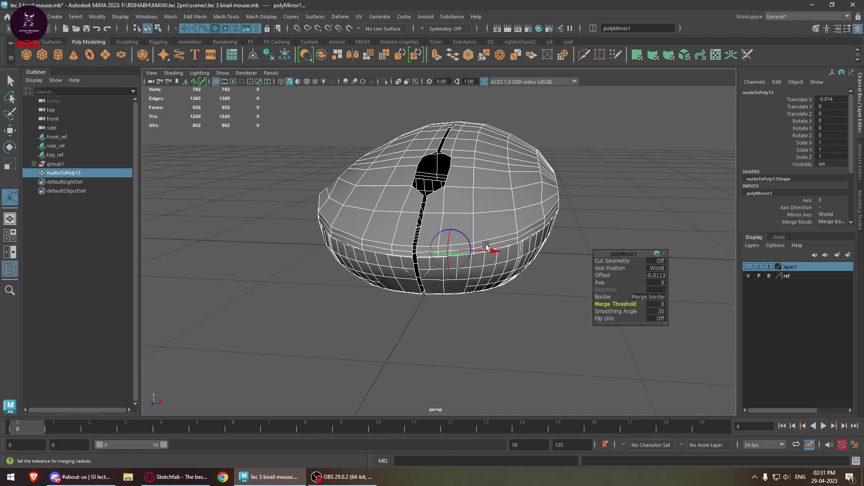
drag(490, 251, 490, 250)
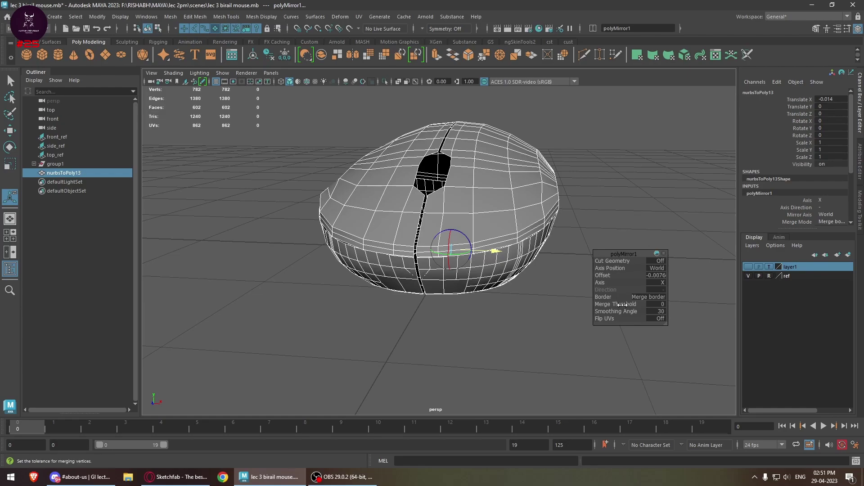
drag(618, 304, 621, 301)
alt+drag(492, 298, 405, 202)
key(w)
click(544, 149)
scroll(568, 311, down, 5)
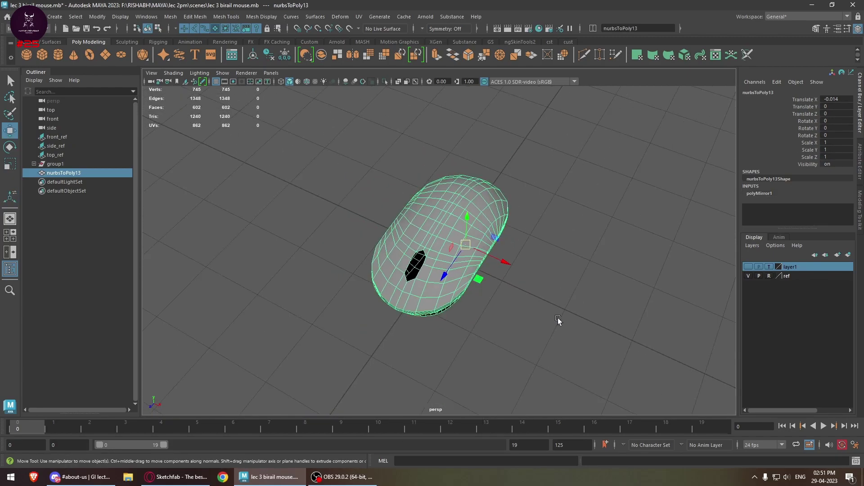
Step: Start a linear EP curve for the cable at the mouse's front tip in the side view, placing points out ahead of it
alt+drag(569, 312, 380, 241)
scroll(315, 184, up, 5)
alt+drag(341, 176, 495, 217)
click(51, 41)
click(57, 54)
key(space)
drag(436, 285, 445, 288)
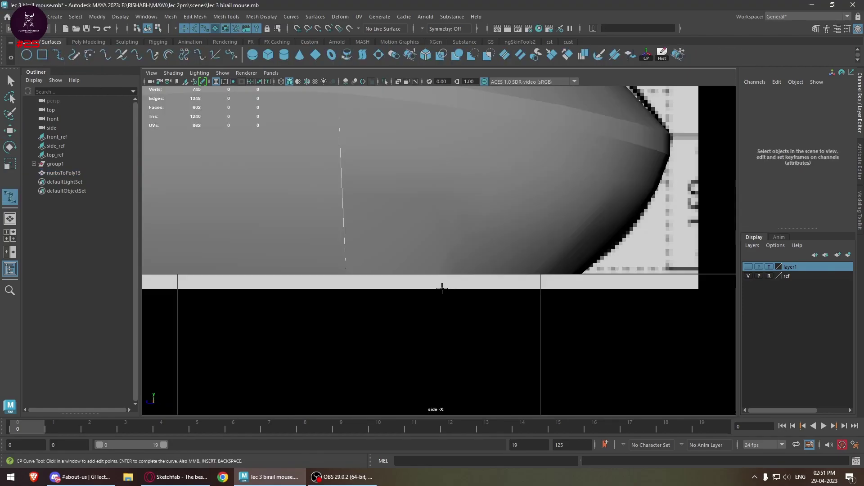
scroll(445, 288, down, 5)
scroll(386, 235, up, 6)
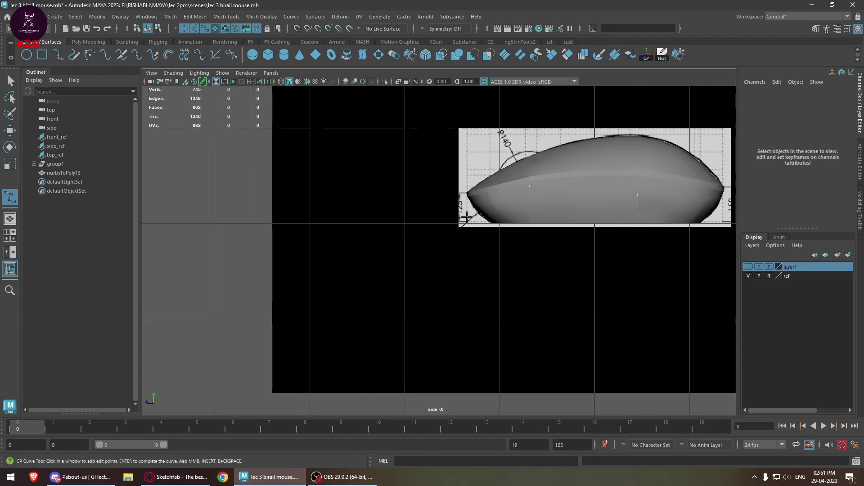
scroll(483, 182, up, 1)
click(476, 182)
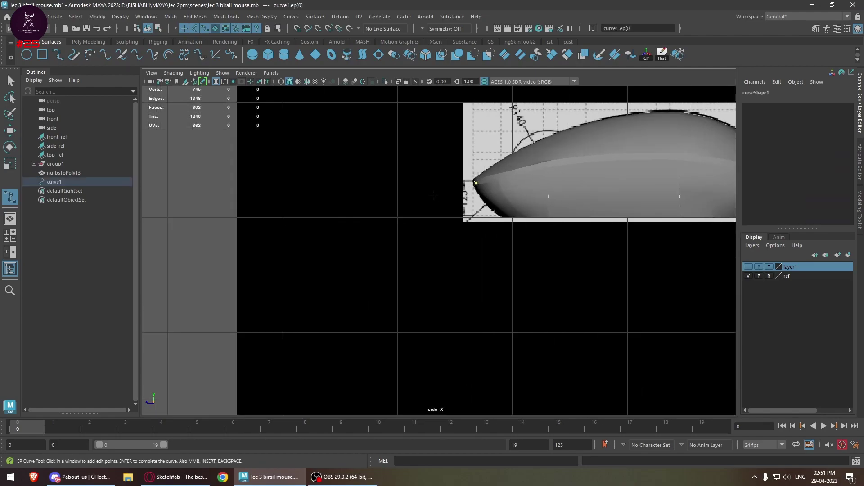
click(381, 214)
key(space)
click(348, 217)
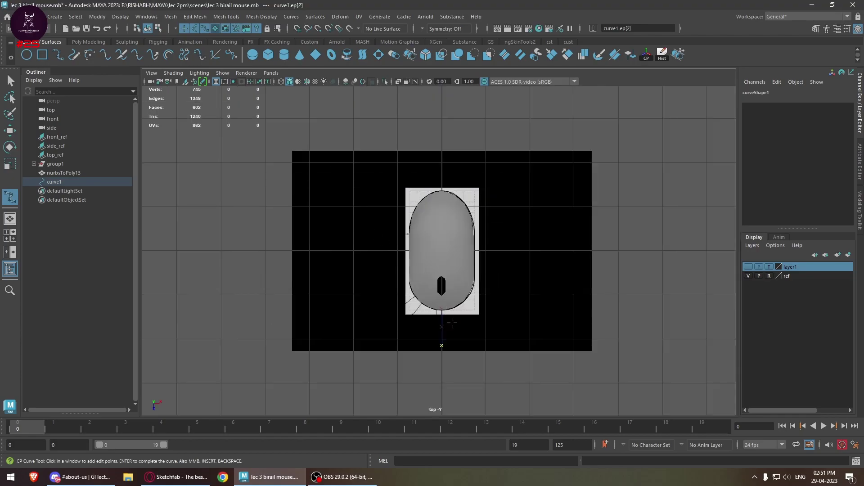
Step: Continue the cable curve in the top view with points looping away from the mouse, and finish it
alt+middle_drag(504, 365, 539, 277)
click(502, 323)
click(427, 405)
click(330, 386)
click(309, 324)
key(Return)
key(w)
key(space)
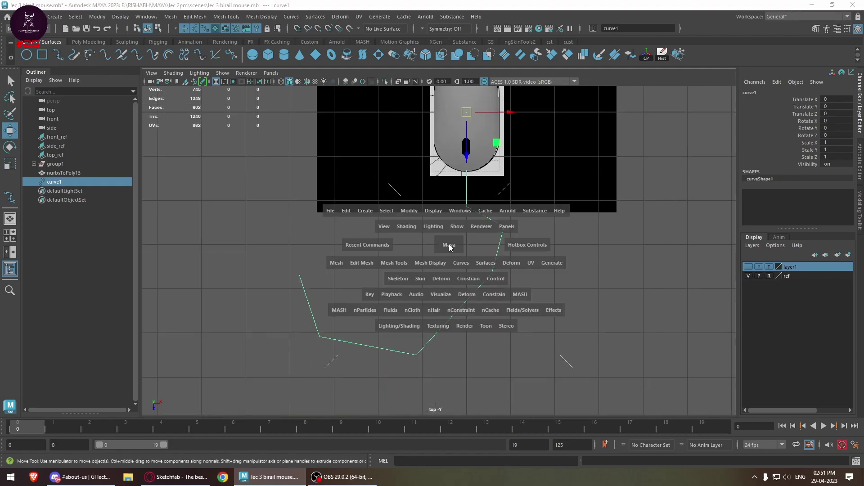
click(447, 234)
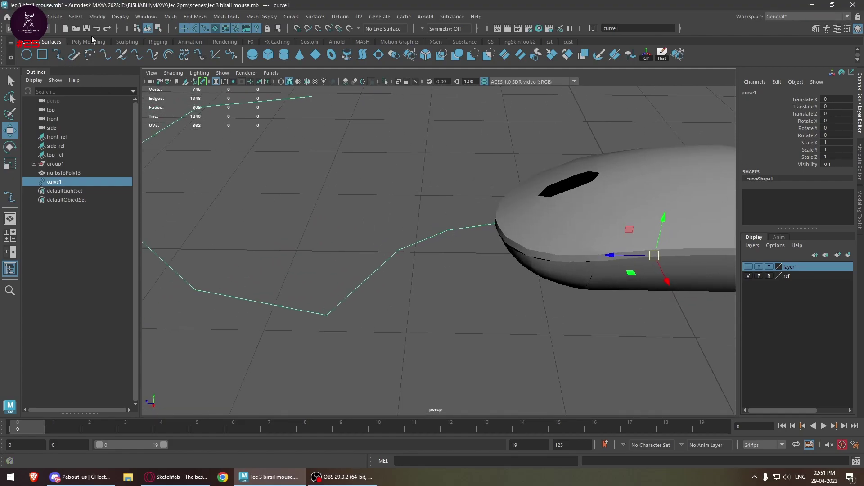
Step: Create a sweep mesh along the cable curve
click(90, 40)
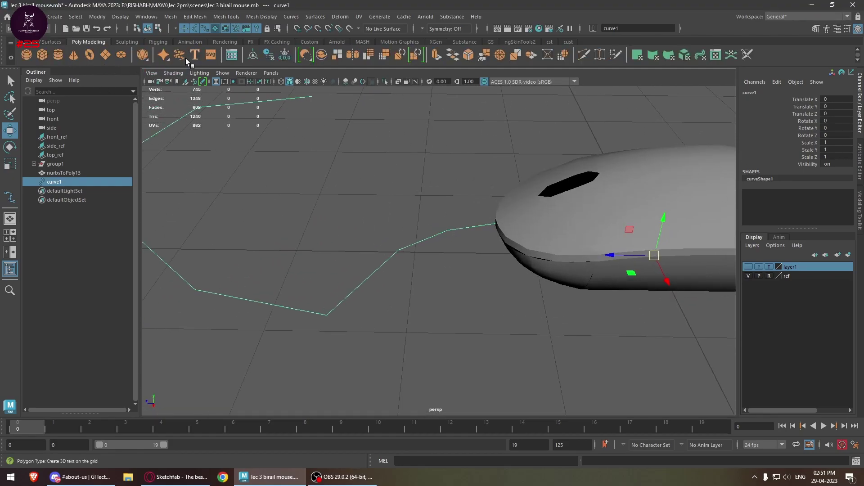
click(54, 18)
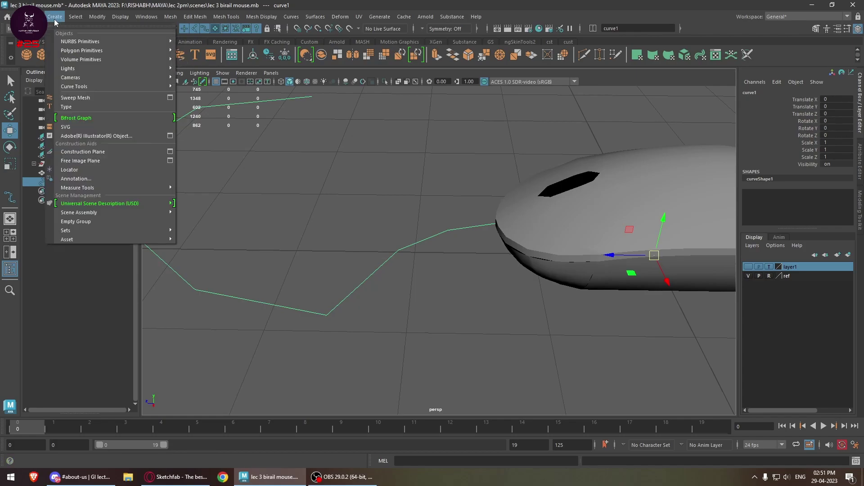
click(96, 99)
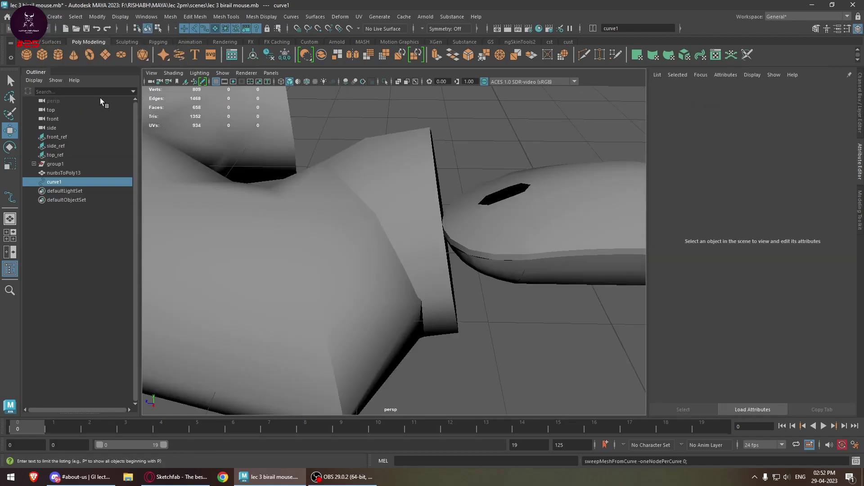
scroll(504, 281, down, 5)
alt+drag(394, 277, 252, 248)
scroll(411, 261, up, 8)
alt+drag(254, 211, 405, 191)
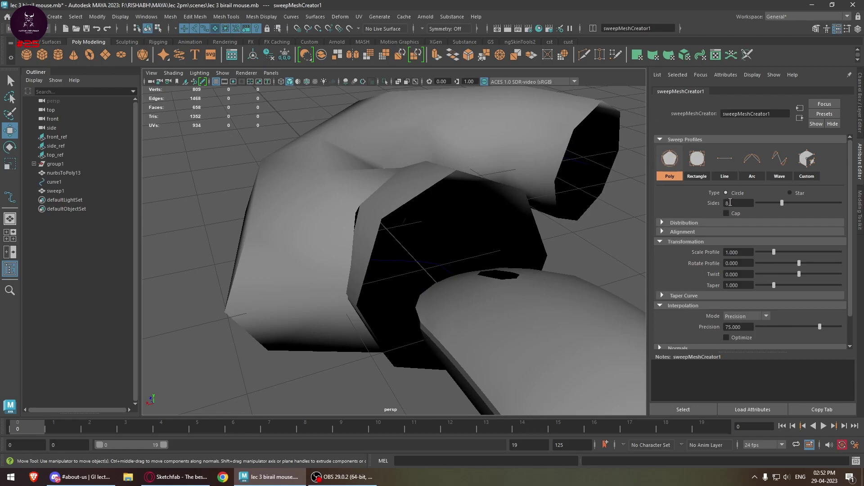
Step: Set the sweep mesh to 12 sides, a profile scale of 0.027 and a precision of 85.714
key(Return)
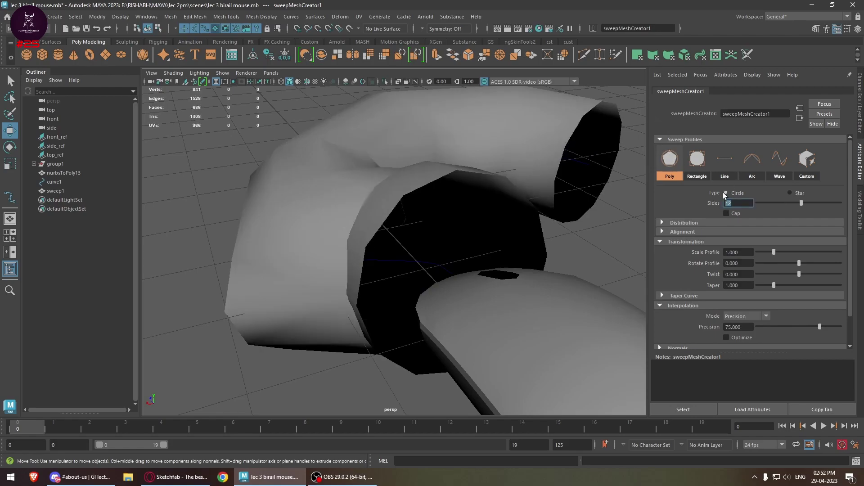
drag(772, 255, 759, 265)
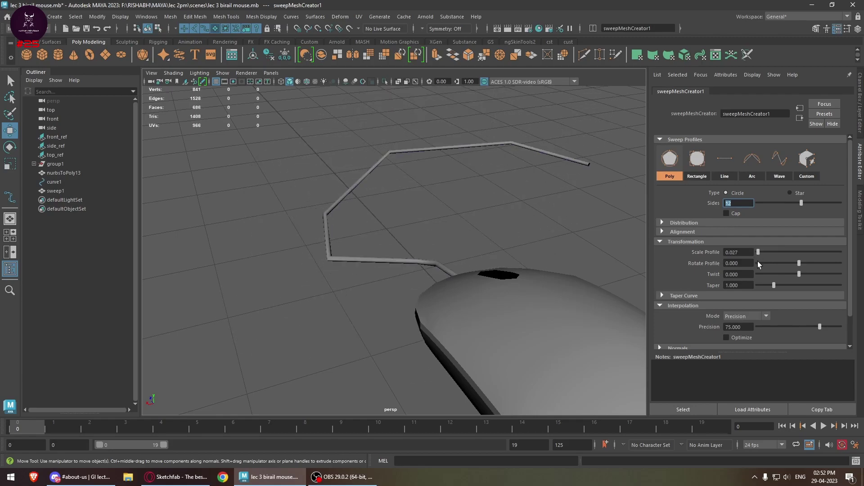
alt+drag(393, 238, 423, 231)
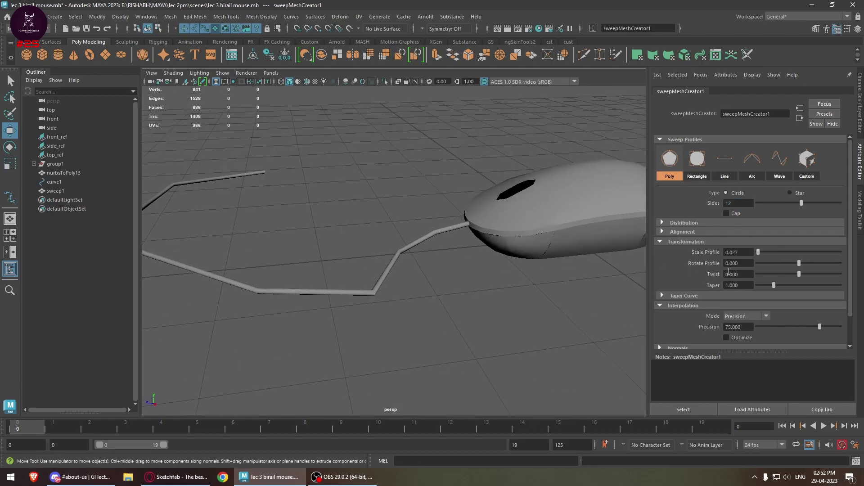
drag(817, 327, 827, 327)
Step: Delete the angular swept cable together with its curve
alt+middle_drag(385, 273, 494, 255)
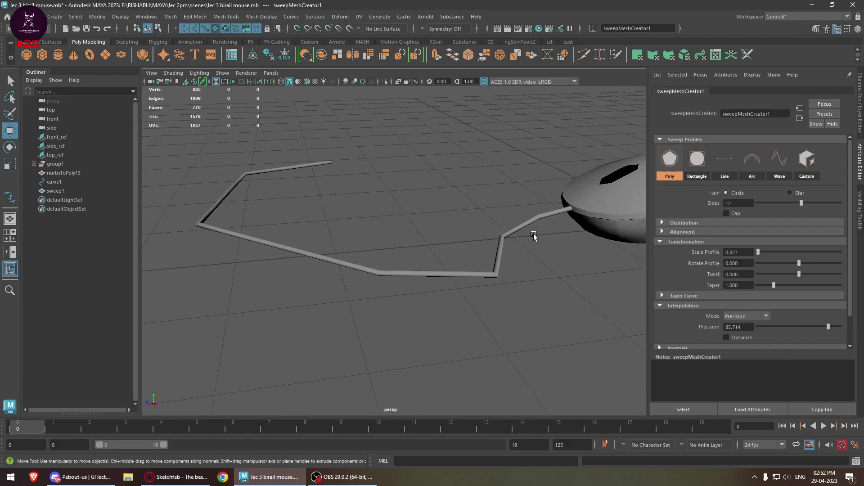
alt+drag(534, 233, 444, 252)
alt+middle_drag(254, 236, 355, 238)
alt+drag(354, 238, 424, 266)
click(424, 310)
key(Delete)
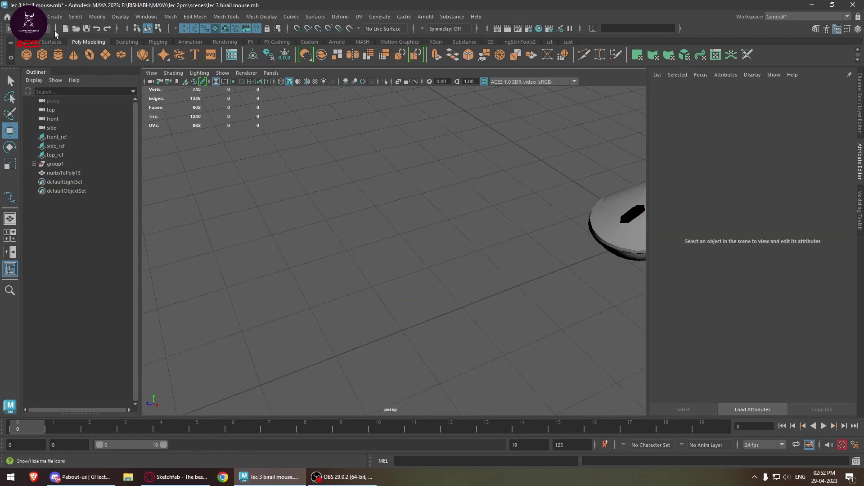
Step: Set the EP Curve tool's curve degree to 3 for a smooth curve
click(52, 41)
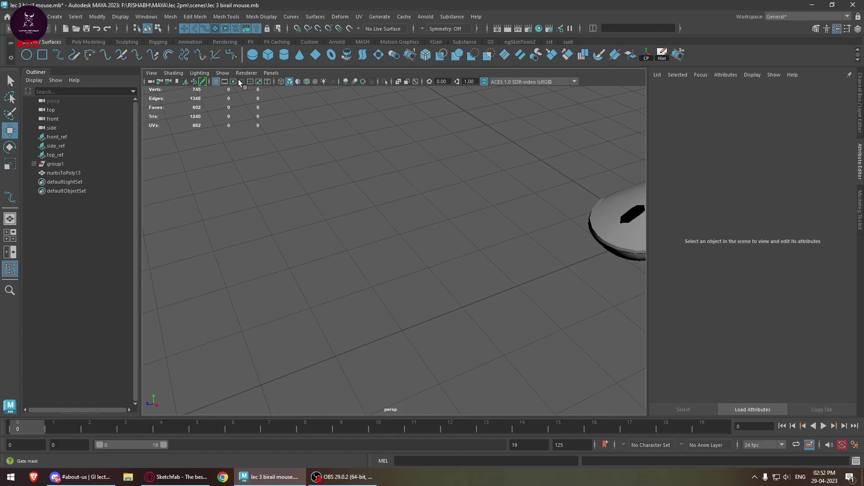
double_click(60, 56)
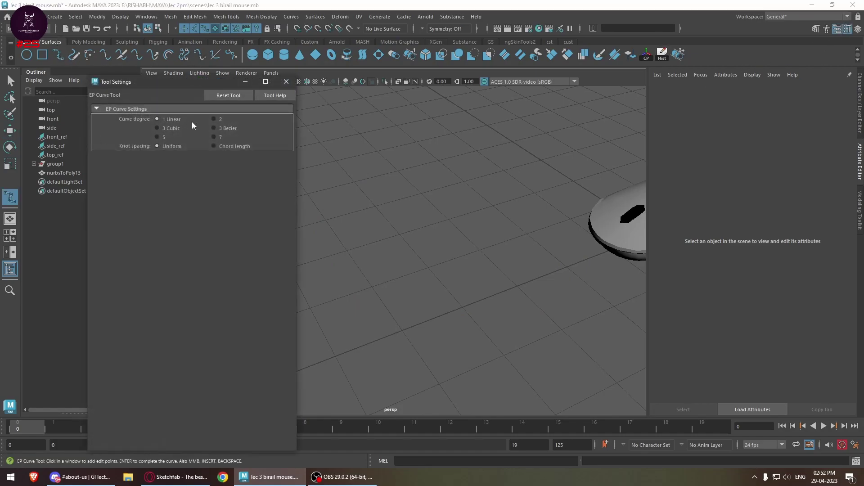
click(285, 81)
alt+drag(282, 82, 376, 211)
Step: Draw a smooth cable curve that starts at the mouse's front and loops around ahead of it in the top view
key(space)
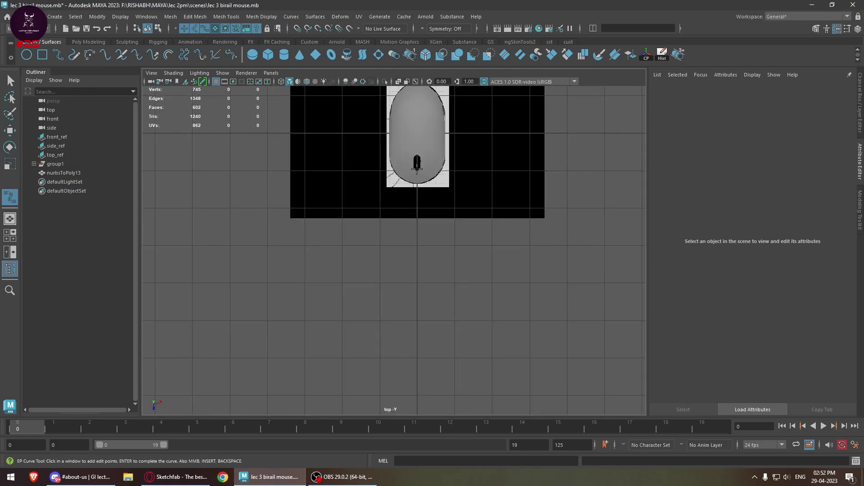
click(416, 168)
click(482, 299)
click(366, 347)
click(212, 332)
click(287, 183)
key(w)
key(space)
drag(288, 183, 294, 129)
Step: Reshape the cable curve by moving its control vertices, and reselect the whole curve in object mode
alt+middle_drag(468, 280, 557, 209)
right_click(346, 197)
click(293, 196)
drag(366, 245, 251, 355)
drag(400, 270, 301, 274)
drag(457, 217, 378, 344)
drag(400, 245, 399, 210)
click(369, 273)
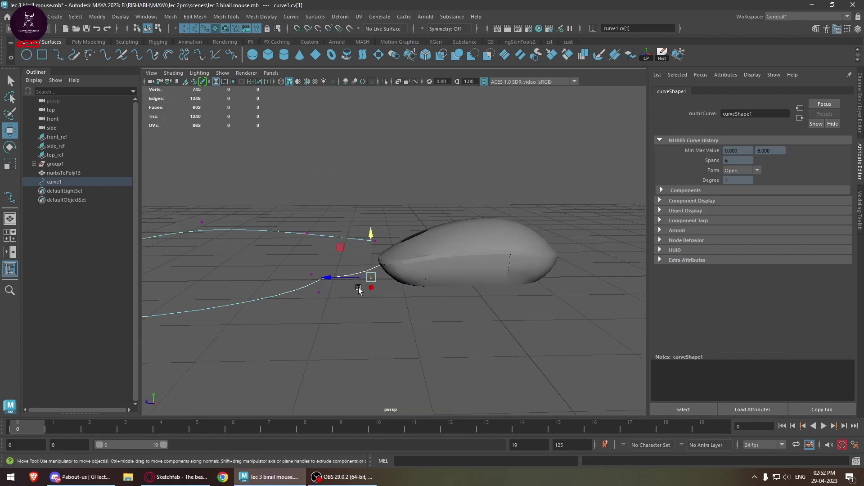
right_click(358, 238)
right_drag(388, 225, 394, 225)
click(370, 260)
alt+drag(361, 268, 414, 260)
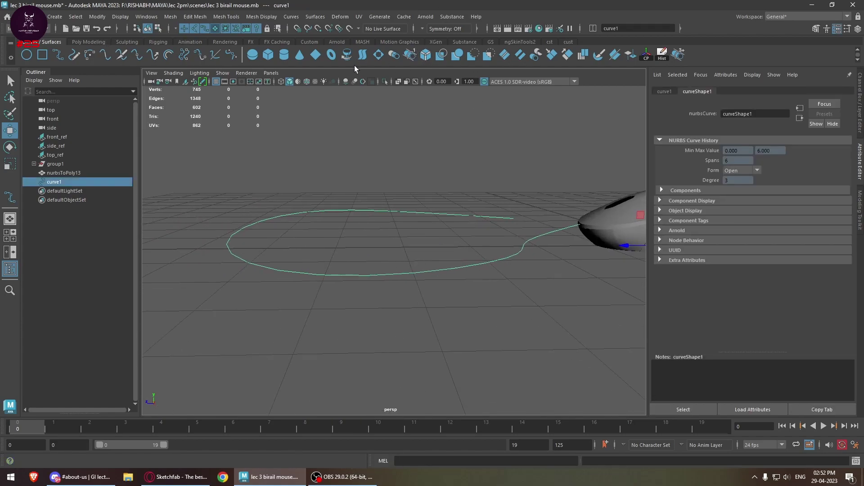
Step: Create a sweep mesh along the cable curve with a profile scale of 0.027 and an interpolation precision of 95.055
click(81, 39)
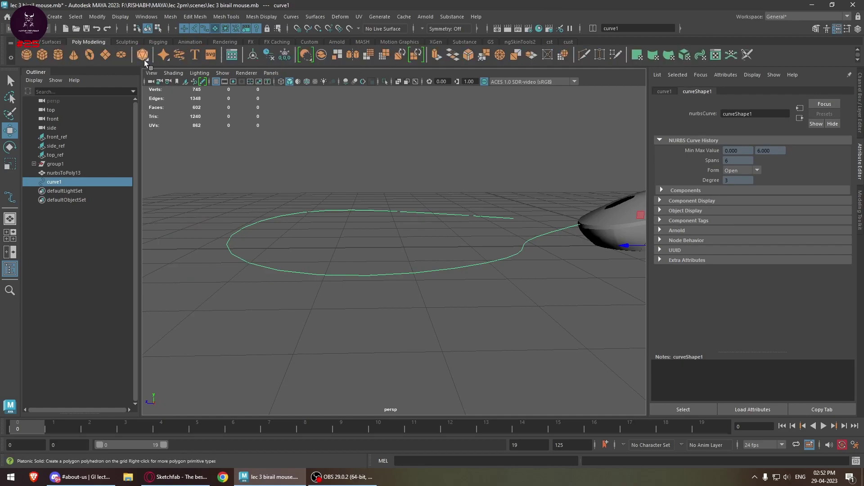
click(180, 56)
drag(773, 252, 759, 257)
drag(819, 329, 837, 334)
alt+drag(366, 286, 512, 293)
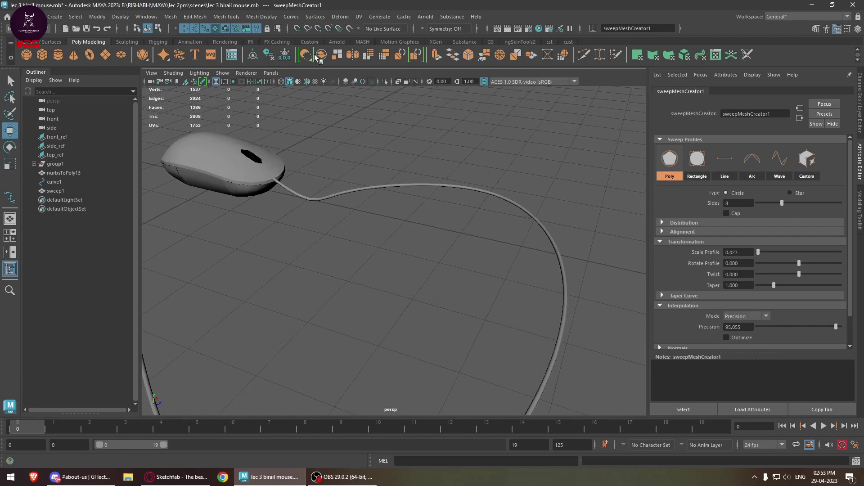
Step: Display wireframe over the shaded models and turn on Optimize for the cable's sweep mesh
click(307, 83)
mouse_move(351, 130)
alt+mouse_down()
mouse_move(411, 170)
mouse_move(407, 216)
mouse_move(499, 270)
alt+mouse_up()
click(746, 337)
alt+drag(515, 344, 676, 313)
alt+drag(495, 290, 456, 317)
click(468, 314)
scroll(436, 287, up, 6)
scroll(497, 159, down, 5)
Step: Select the mouse mesh and inspect its topology from the front, underside and cable end
click(425, 189)
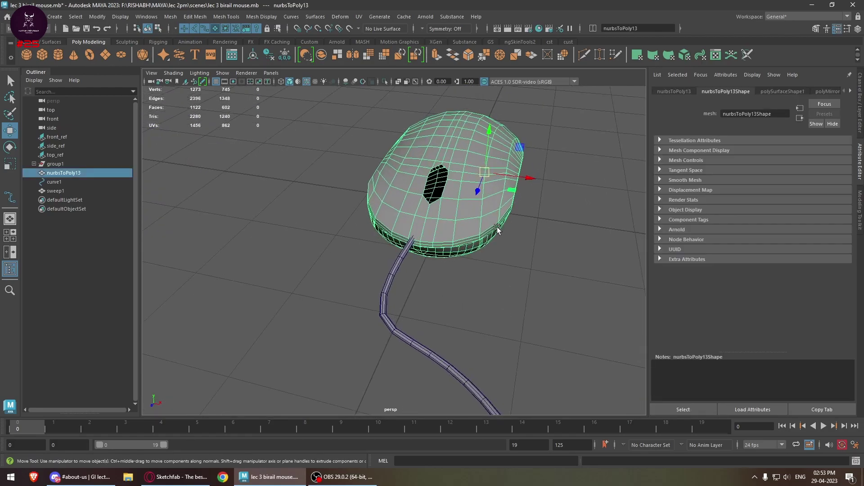
scroll(335, 231, up, 8)
alt+drag(336, 231, 489, 370)
key(f)
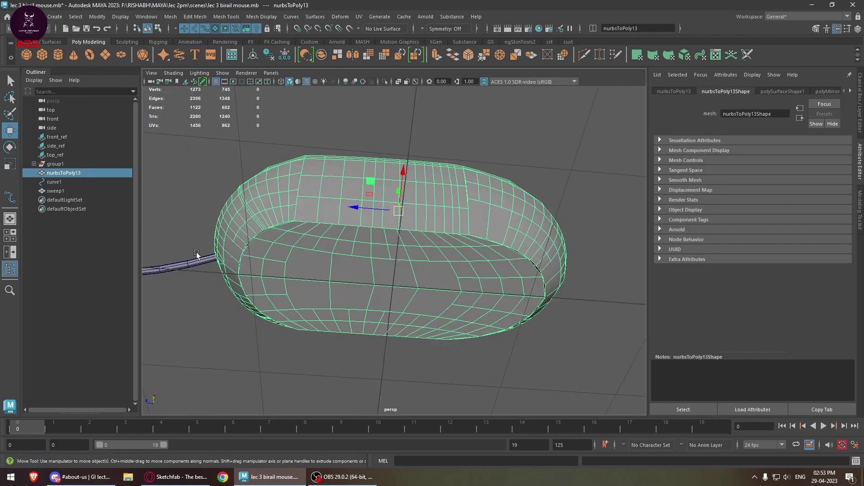
scroll(330, 296, down, 4)
alt+drag(368, 299, 345, 328)
scroll(500, 292, up, 2)
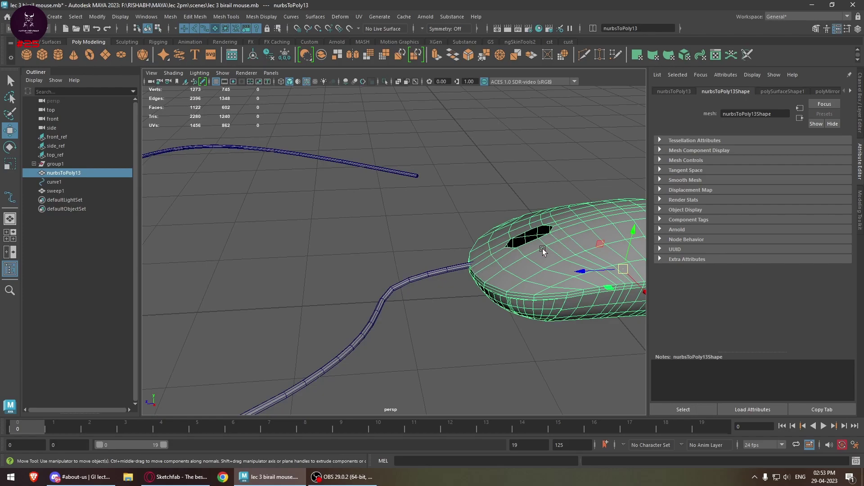
Step: Try pulling up an edge beside the mouse's scroll-wheel slot in edge mode, and undo the change
right_drag(529, 256, 540, 187)
alt+drag(524, 243, 556, 240)
click(576, 236)
shift+middle_drag(554, 249, 525, 212)
key(ctrl+z)
key(ctrl+z)
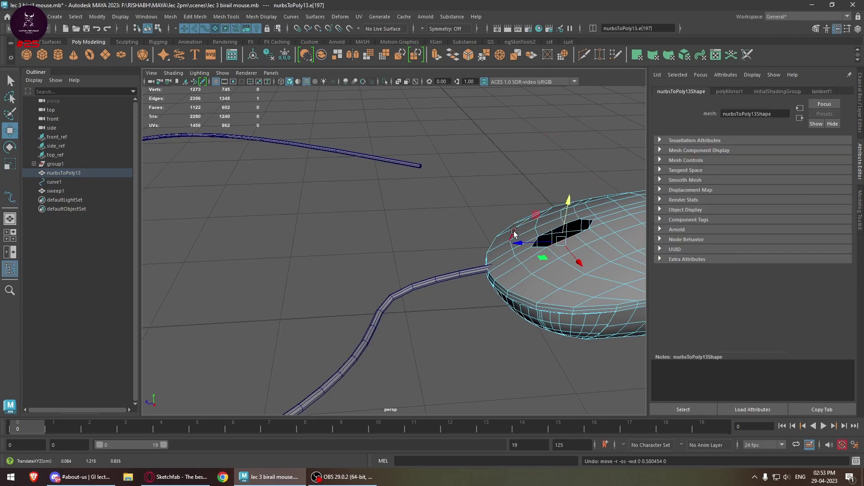
Step: Try extruding the face beside the scroll-wheel slot and raising it upward, and undo the extrusion
right_drag(512, 237, 552, 261)
click(552, 261)
key(ctrl+e)
drag(547, 288, 558, 113)
key(ctrl+z)
key(ctrl+z)
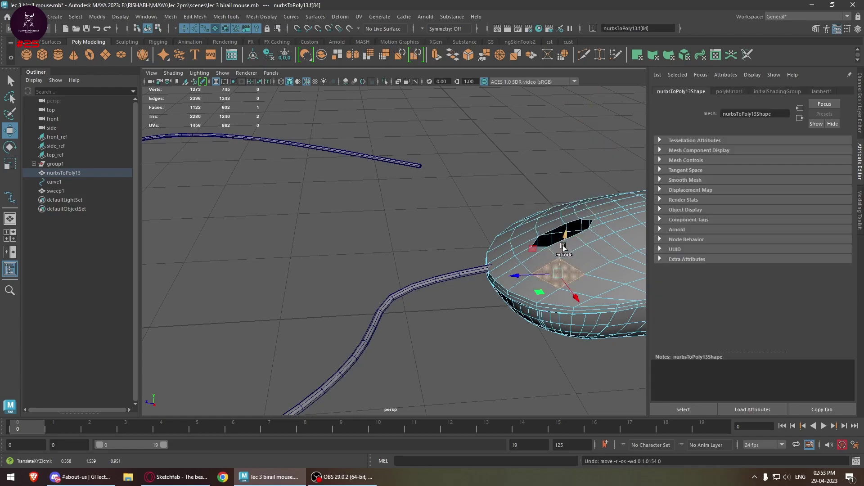
Step: Try the Extrude Face command on the same face with an adjusted thickness, and undo it
alt+drag(561, 273, 566, 265)
shift+right_drag(558, 258, 559, 266)
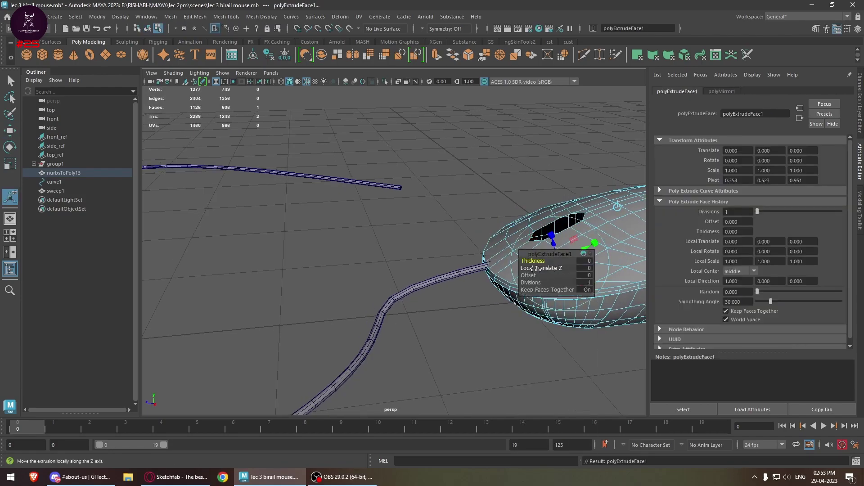
drag(533, 261, 478, 250)
key(ctrl+z)
key(ctrl+z)
click(517, 302)
Step: Try Bevel Face on the face beside the scroll-wheel slot, and undo it
click(478, 249)
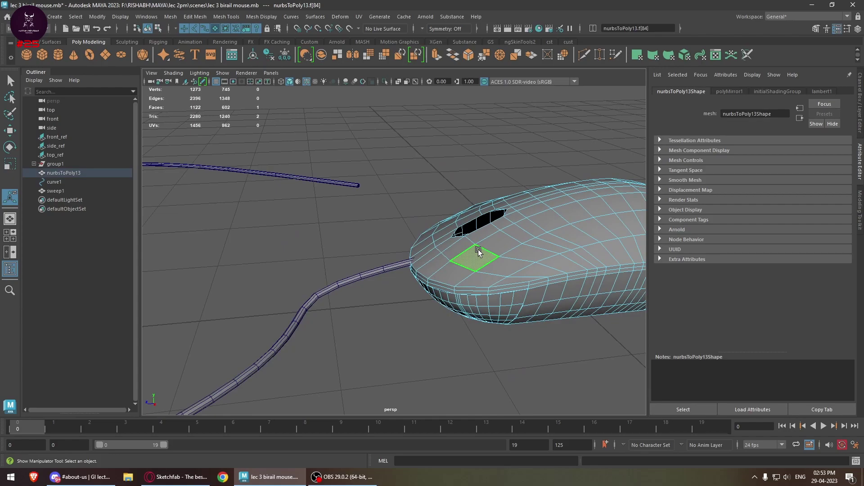
scroll(478, 249, up, 4)
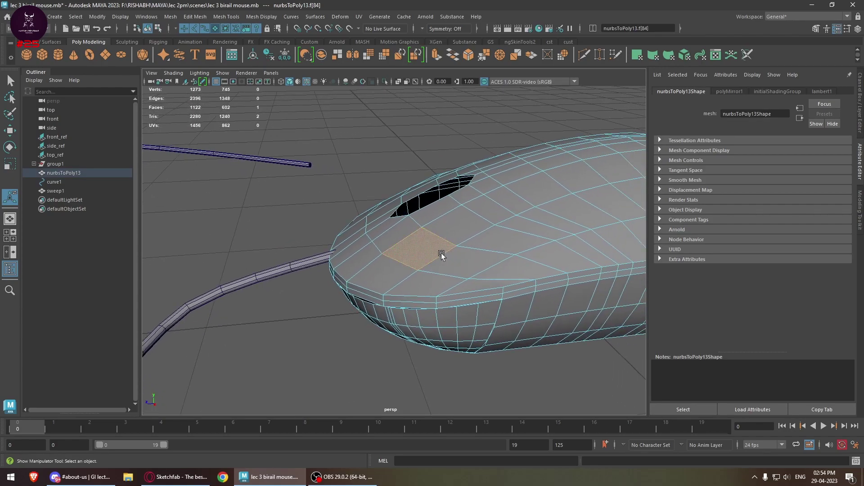
shift+right_click(420, 245)
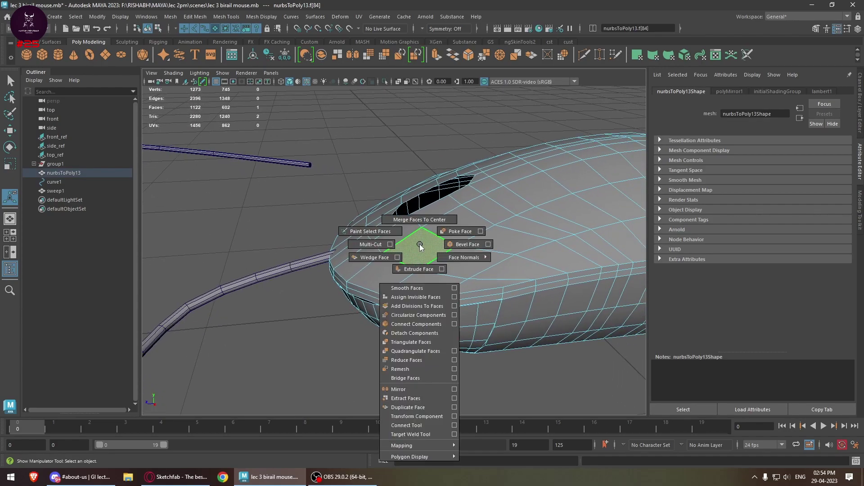
click(452, 244)
key(ctrl+z)
Step: Try beveling edges of the mouse shell in edge mode and adjusting the bevel's segments, and undo the bevel
right_drag(440, 248, 420, 187)
alt+drag(561, 290, 394, 241)
shift+right_drag(394, 241, 421, 242)
alt+drag(422, 243, 387, 256)
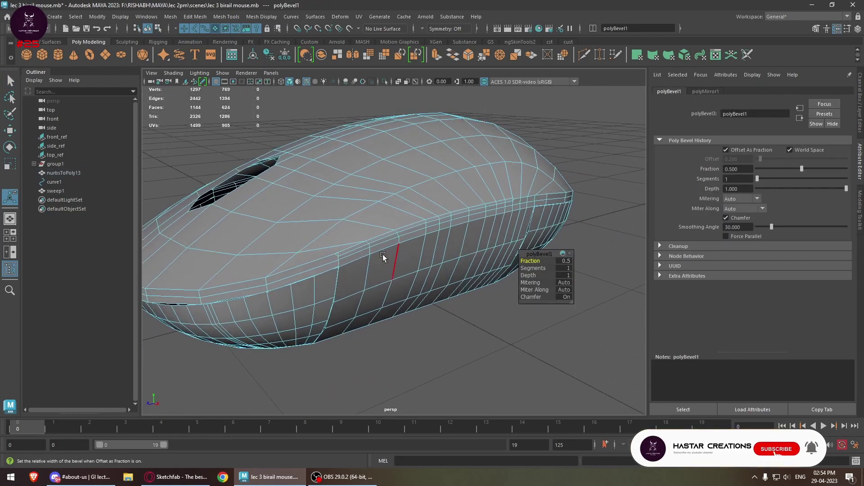
scroll(387, 256, up, 3)
mouse_move(522, 269)
mouse_down()
mouse_move(551, 270)
mouse_move(508, 272)
mouse_up()
key(ctrl+z)
click(431, 287)
Step: Return the mouse mesh to object mode with the Move tool active and select the whole mouse
scroll(272, 332, down, 5)
key(w)
right_drag(326, 185, 395, 170)
alt+drag(395, 170, 428, 309)
click(444, 303)
click(408, 212)
Step: Select a vertex on the mouse's upper shell in vertex mode and review the available vertex operations
right_click(408, 212)
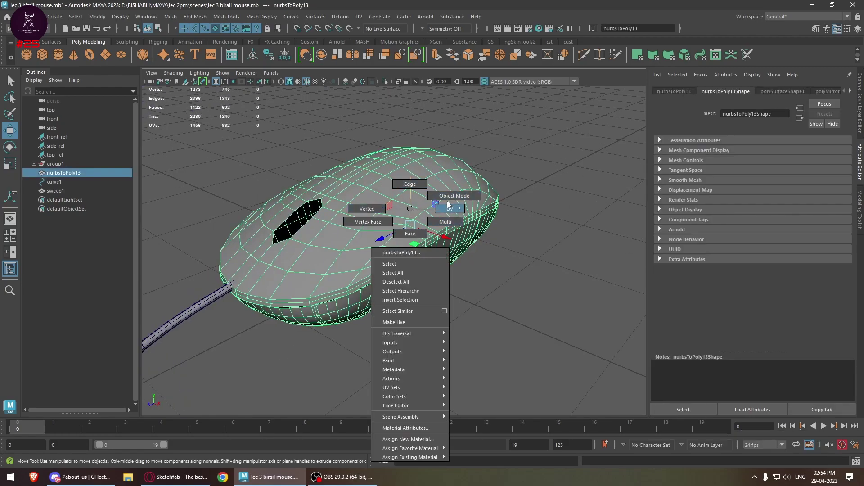
click(382, 208)
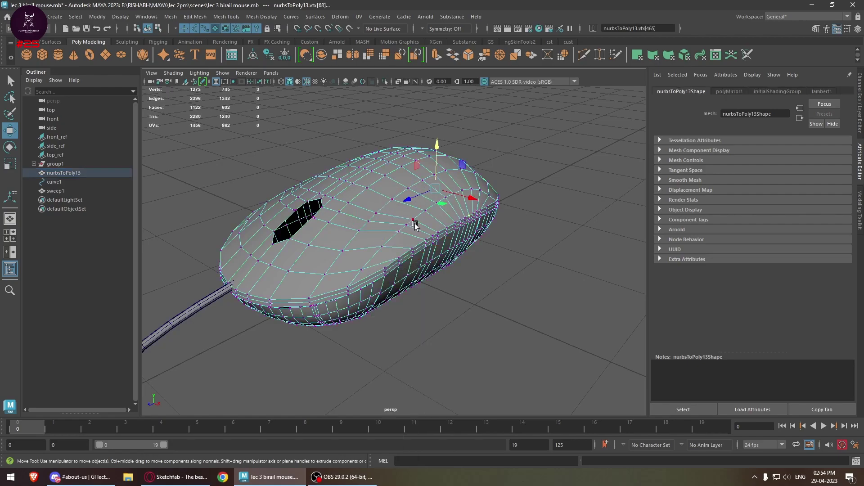
alt+drag(396, 216, 441, 230)
click(446, 226)
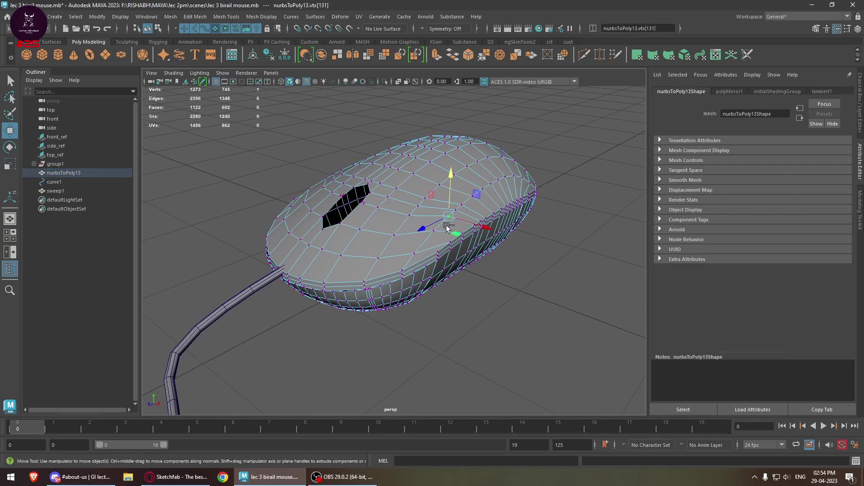
shift+right_click(443, 218)
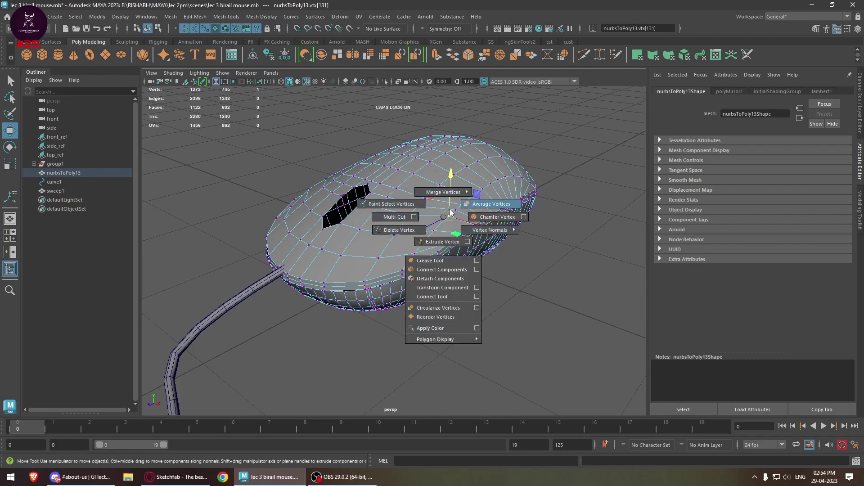
click(449, 216)
Step: Return to object mode and reselect the whole mouse mesh
key(F8)
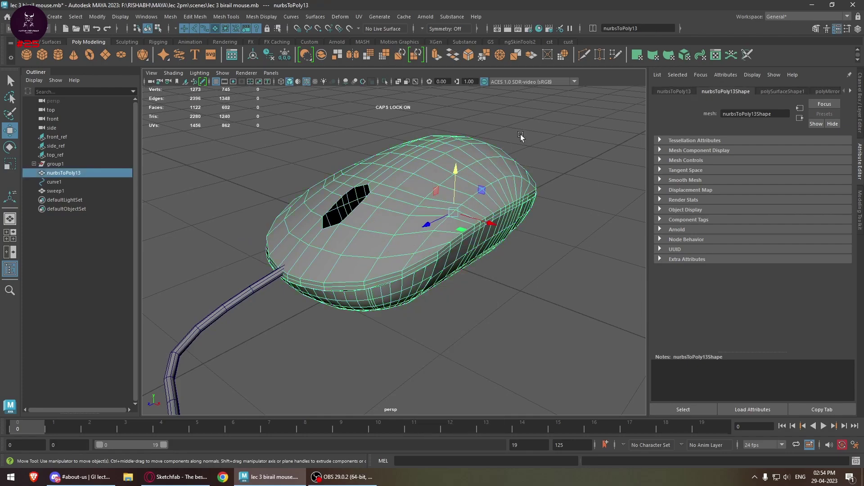
click(521, 208)
alt+drag(521, 209, 393, 308)
click(406, 242)
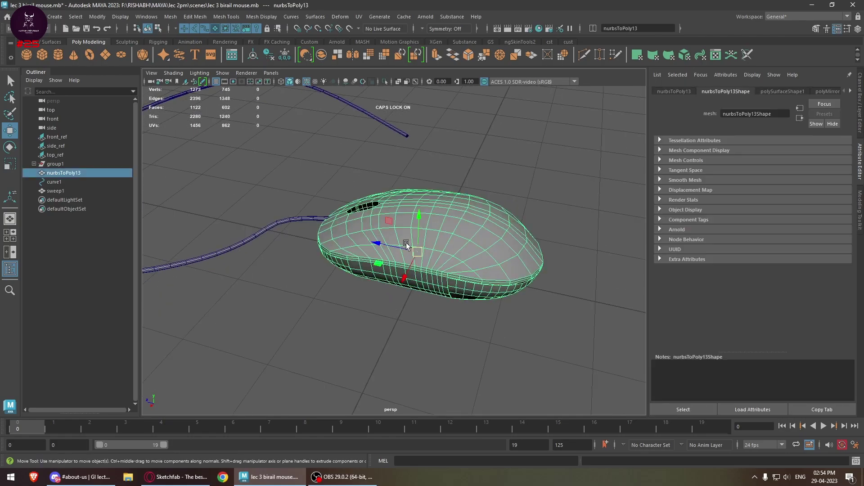